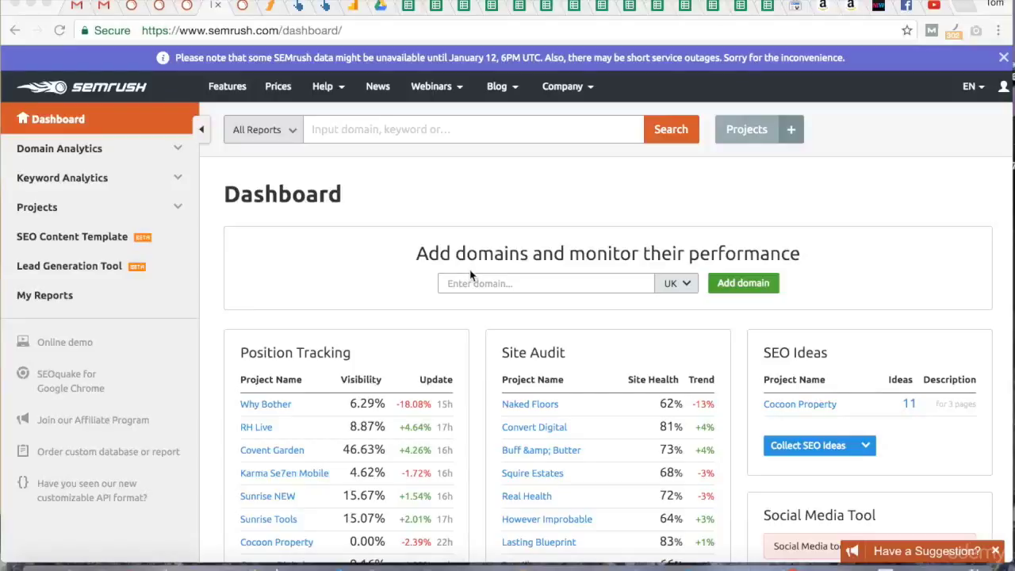
Search all reports for the domain buffandbutter.com.
left_click(367, 128)
type("buff")
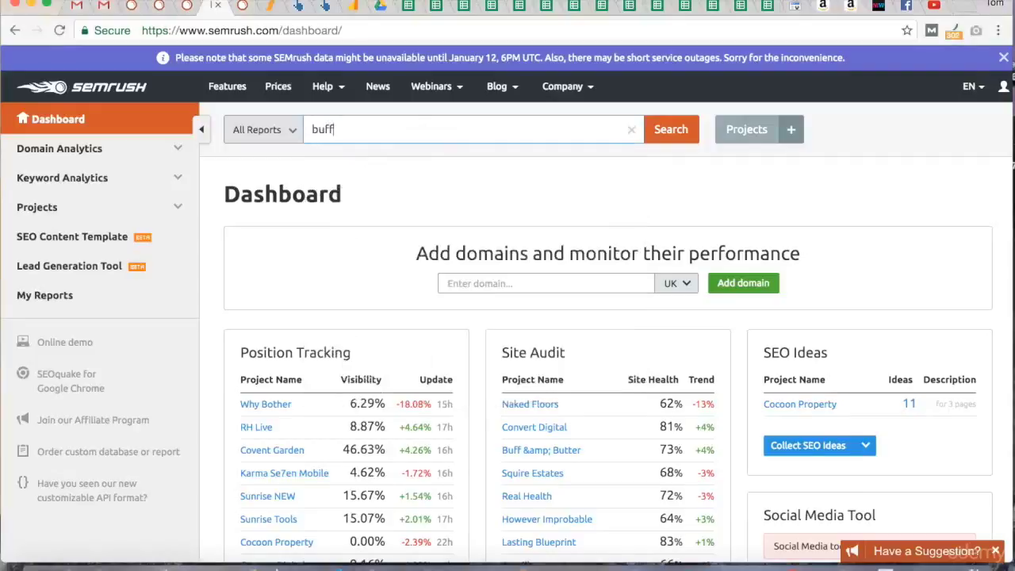
type("andbutter.com")
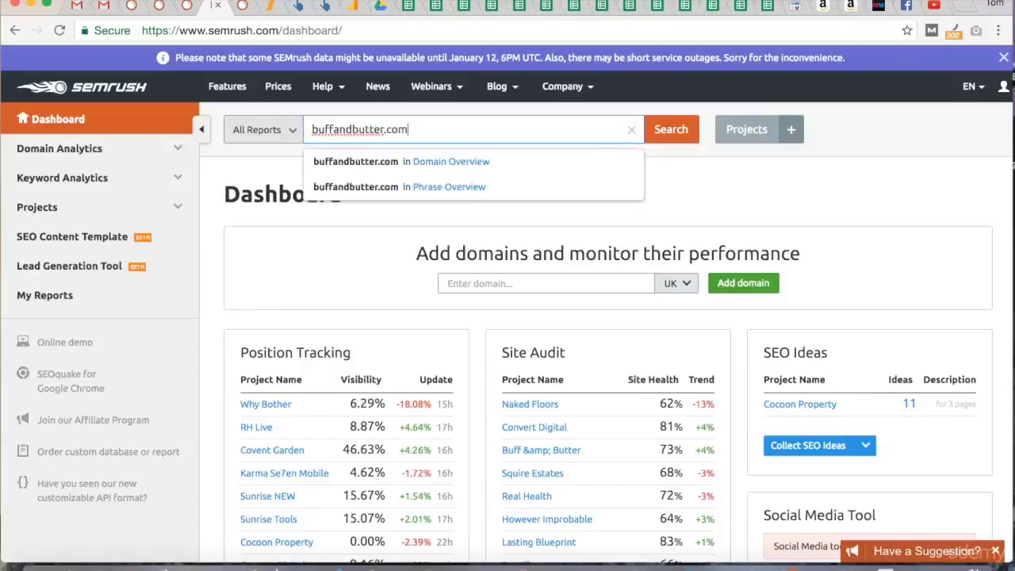
key("Return")
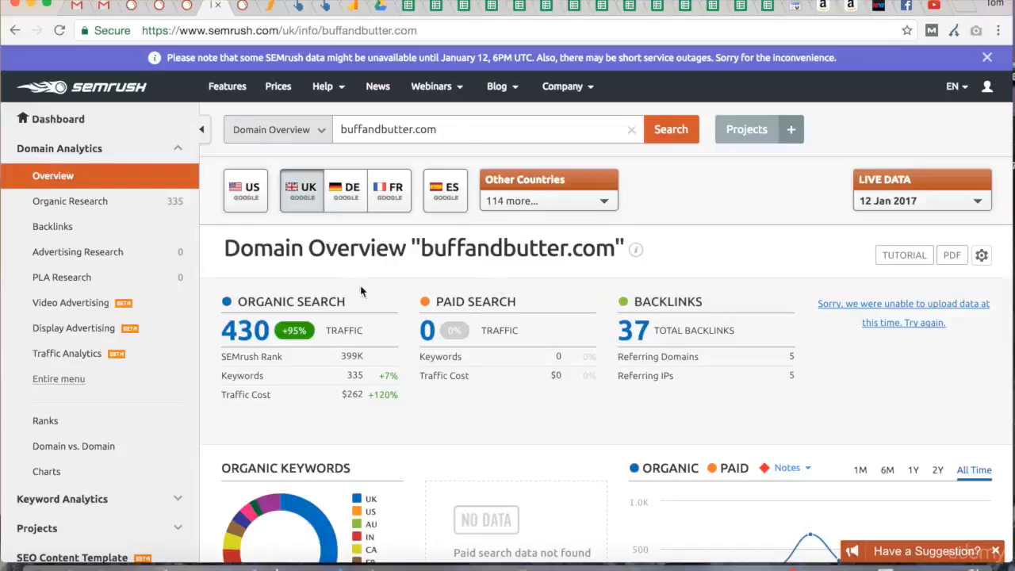
Review the domain overview for buffandbutter.com and open the full report of its top organic keywords.
scroll(363, 293, "down", 1)
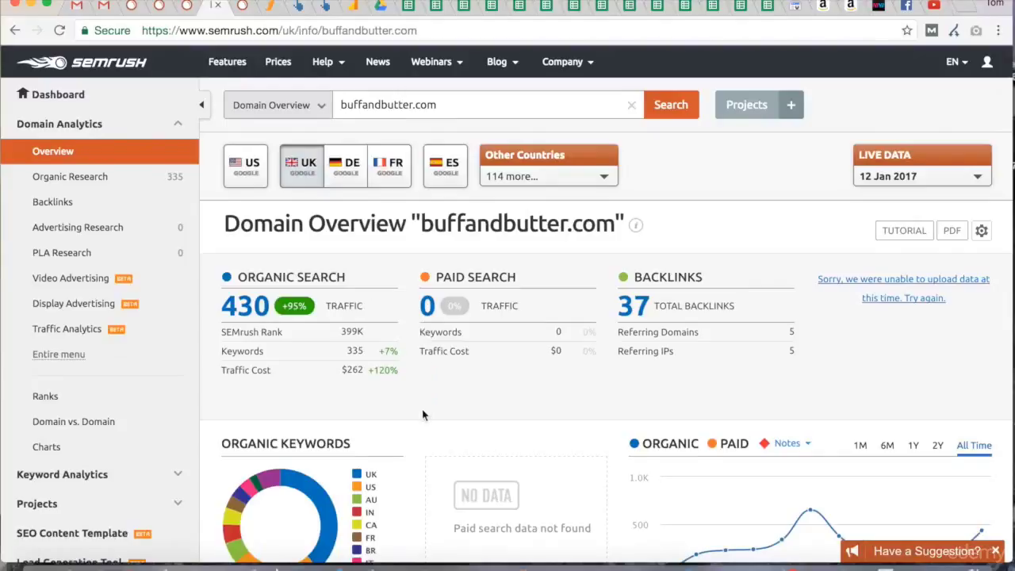
scroll(422, 414, "down", 2)
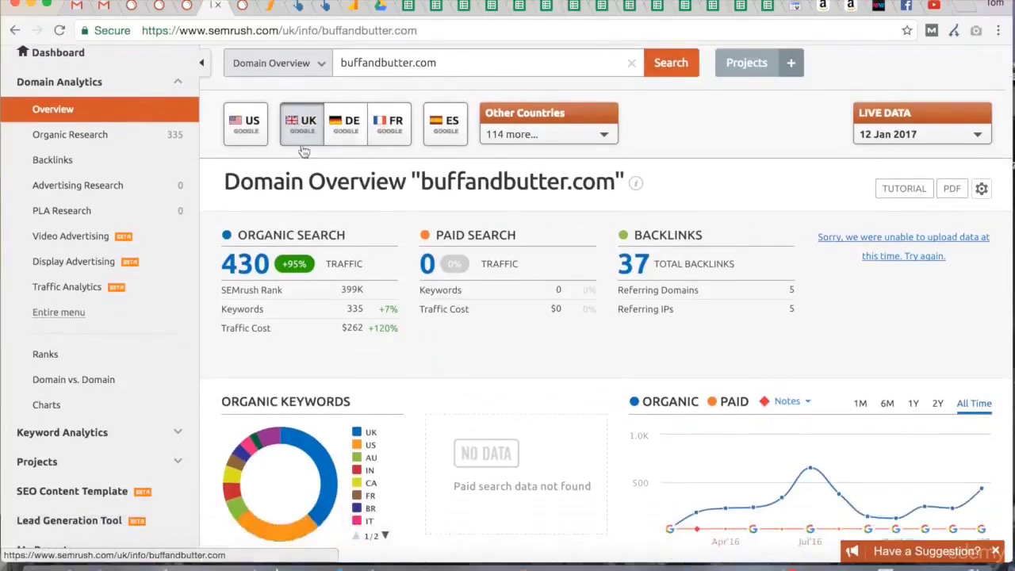
scroll(339, 224, "down", 3)
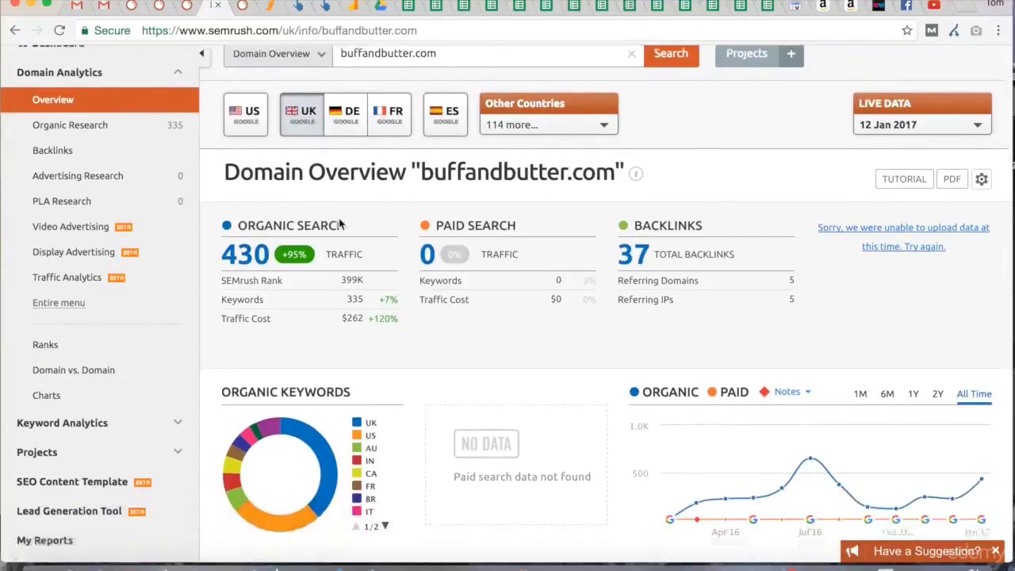
scroll(340, 224, "down", 8)
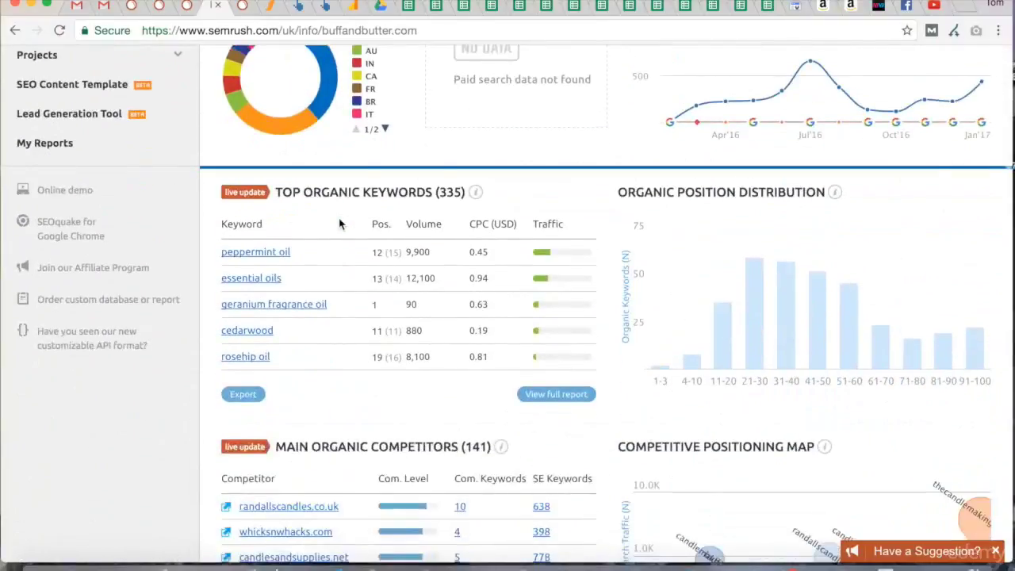
left_click(552, 314)
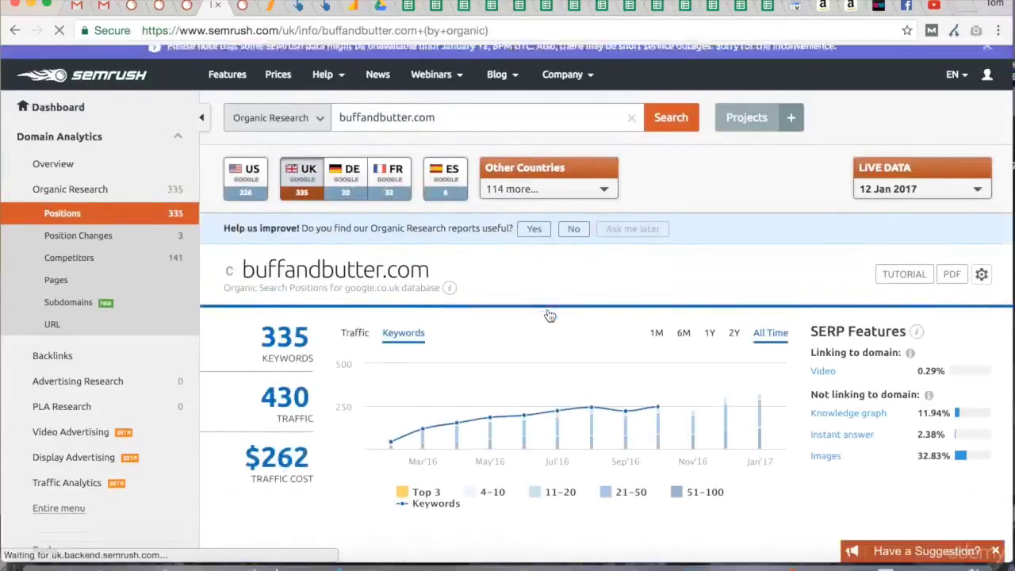
Examine the keyword growth chart and the leading rows of the organic search positions table for buffandbutter.com.
scroll(549, 316, "down", 1)
scroll(549, 315, "down", 1)
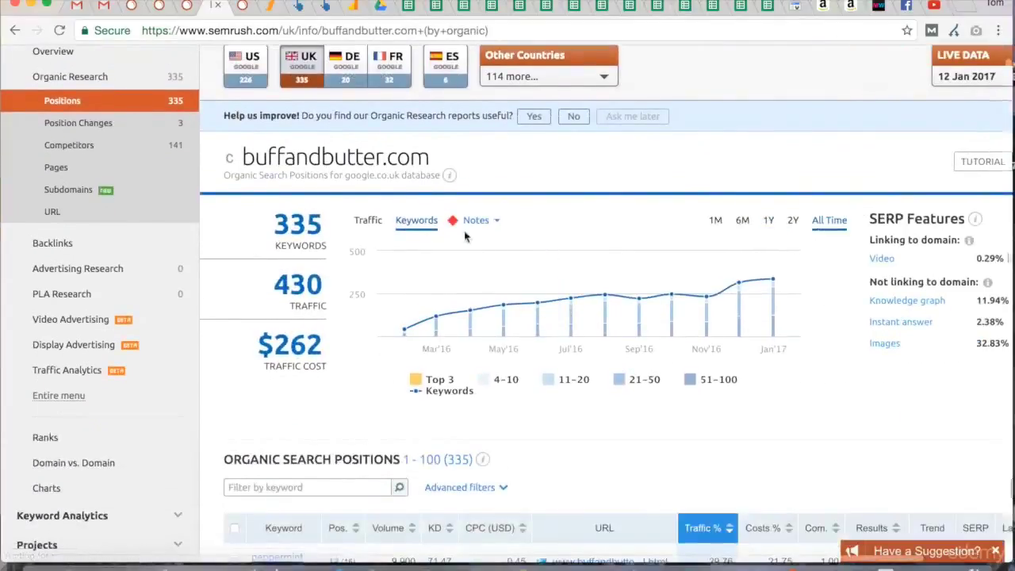
scroll(308, 83, "up", 2)
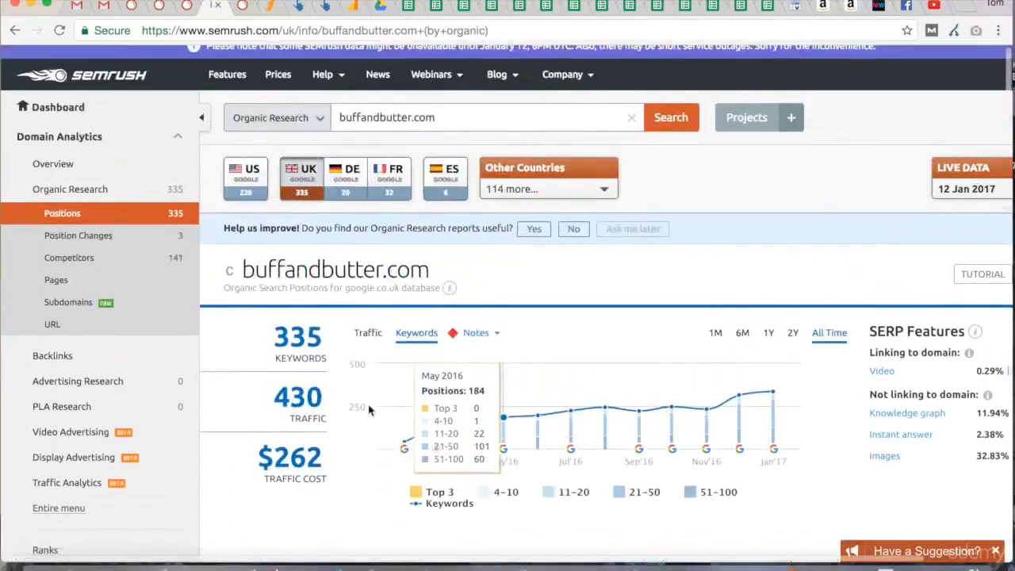
scroll(370, 410, "down", 2)
scroll(370, 409, "down", 4)
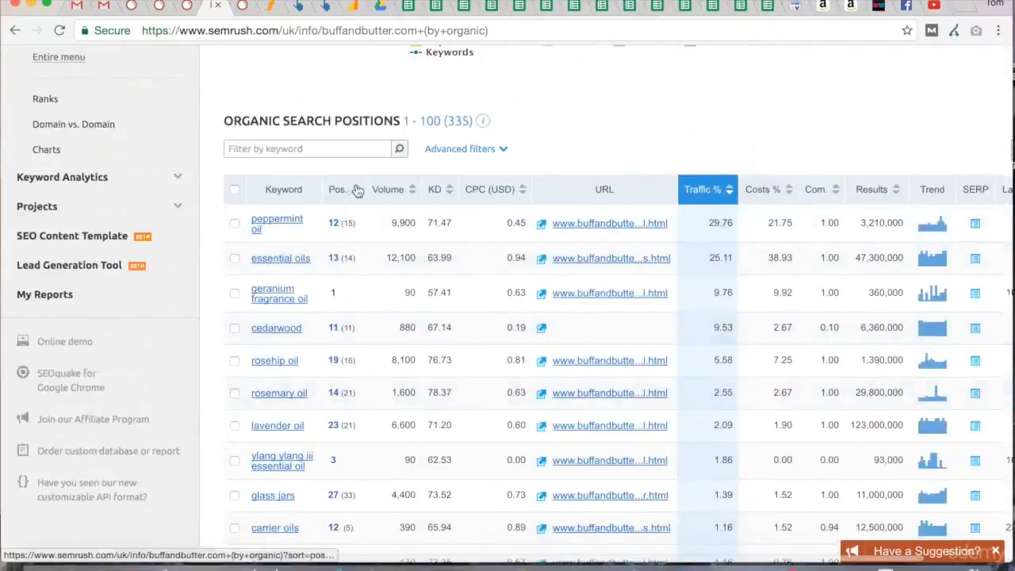
mouse_move(358, 191)
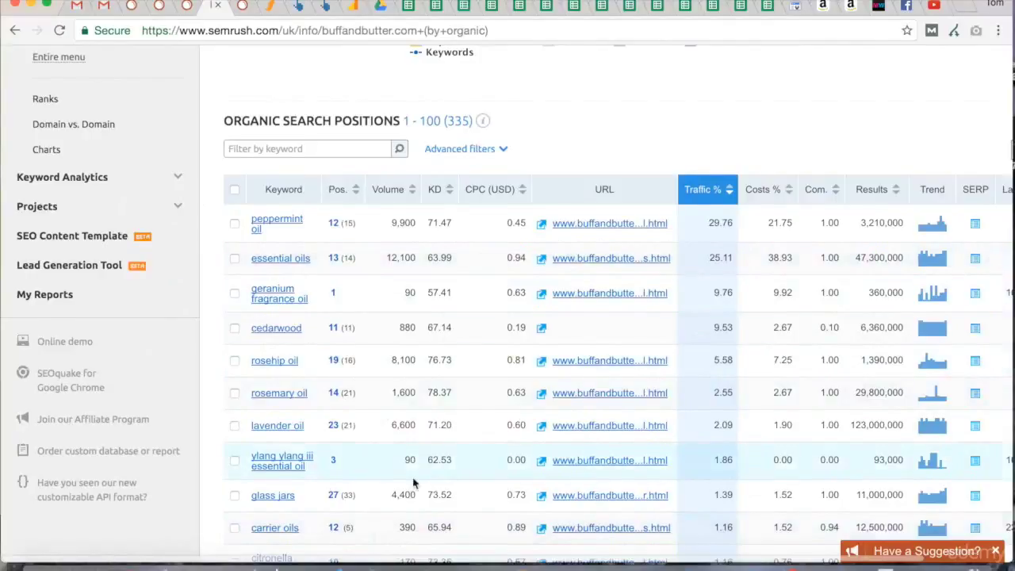
scroll(412, 481, "down", 1)
scroll(432, 337, "up", 1)
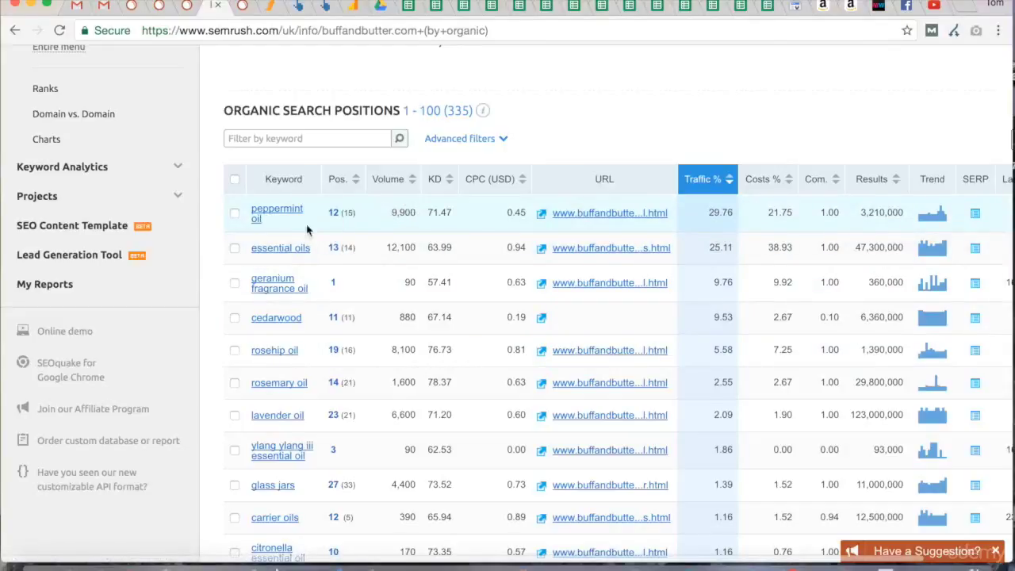
mouse_move(265, 222)
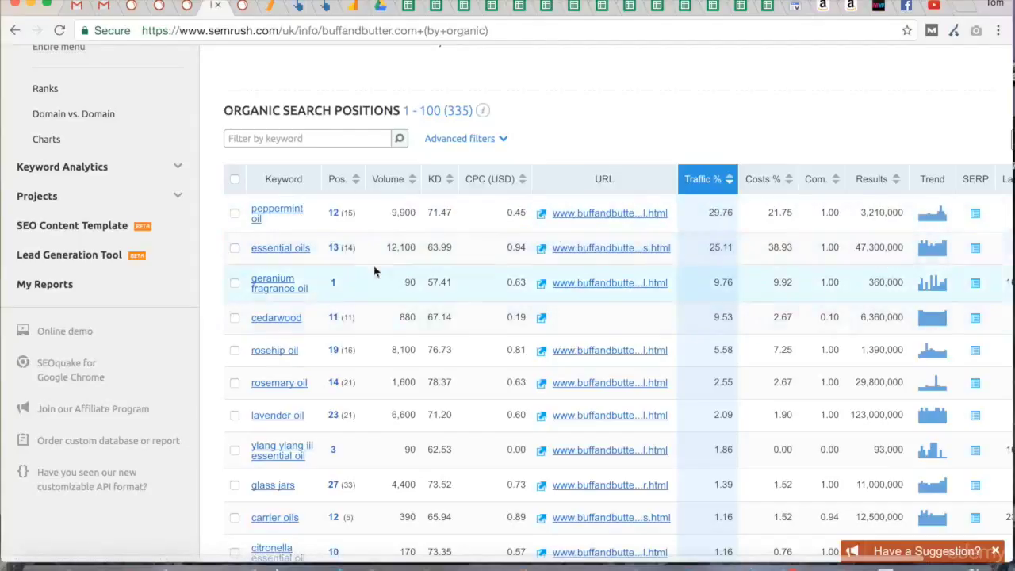
Look through the lower-traffic keywords in the organic positions table, checking their rankings and search volumes.
scroll(402, 288, "down", 1)
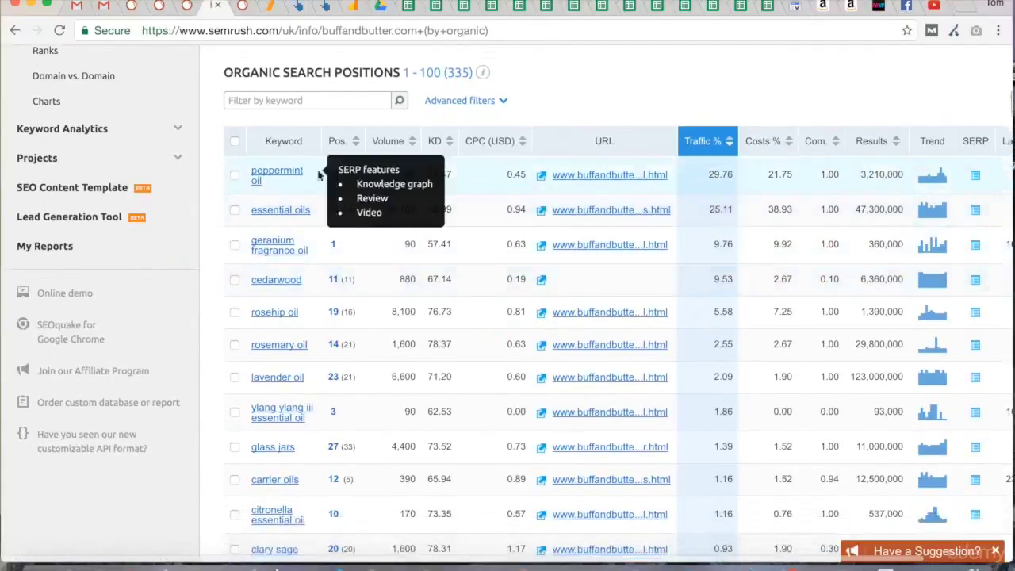
scroll(345, 381, "down", 3)
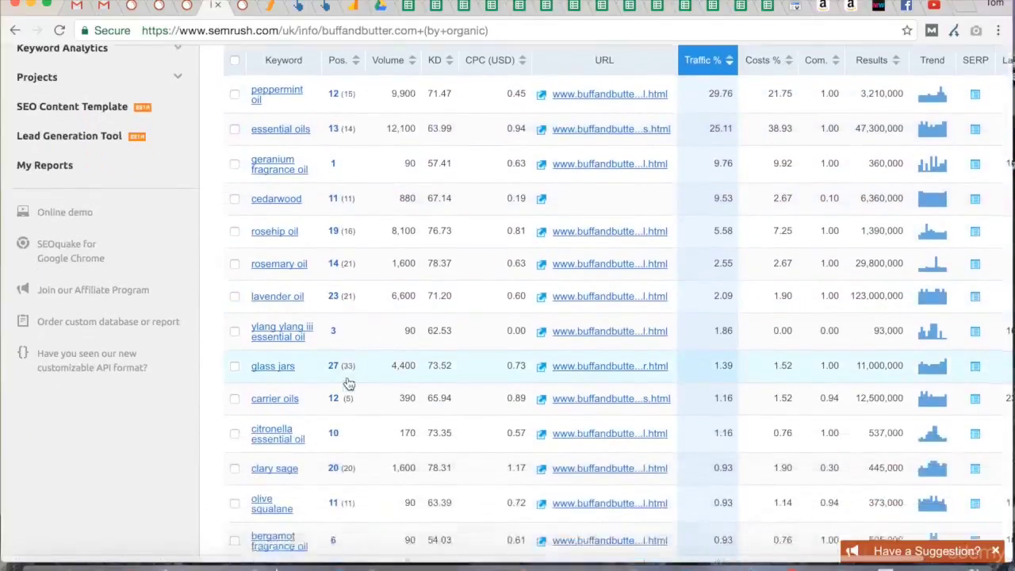
scroll(349, 384, "down", 3)
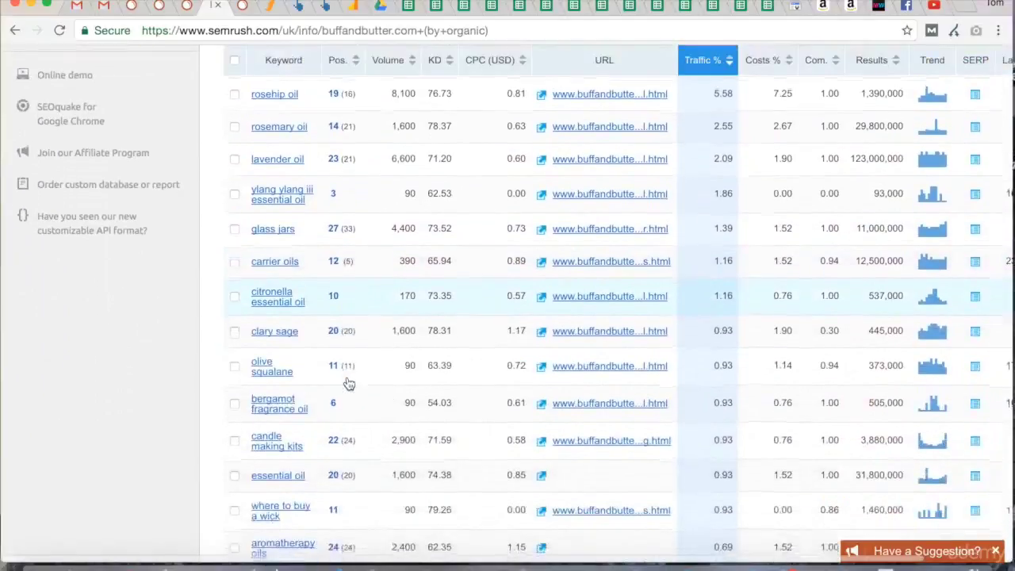
scroll(349, 384, "down", 1)
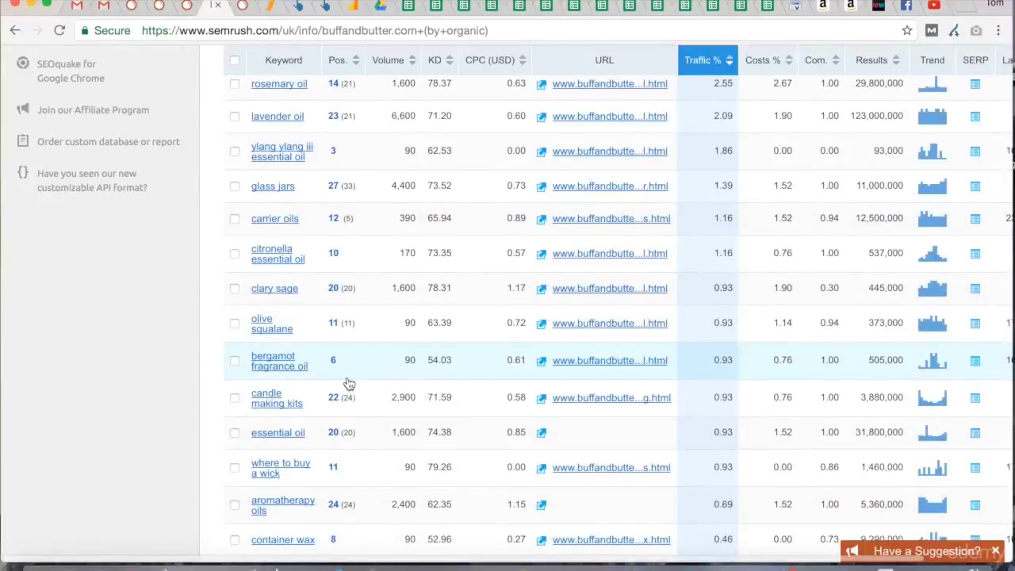
scroll(349, 383, "down", 2)
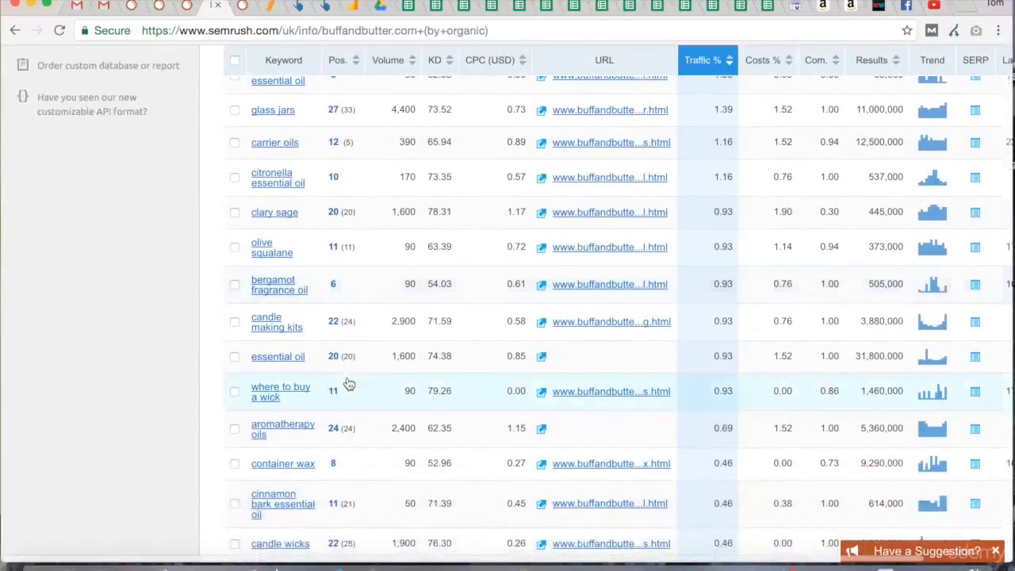
scroll(349, 384, "up", 7)
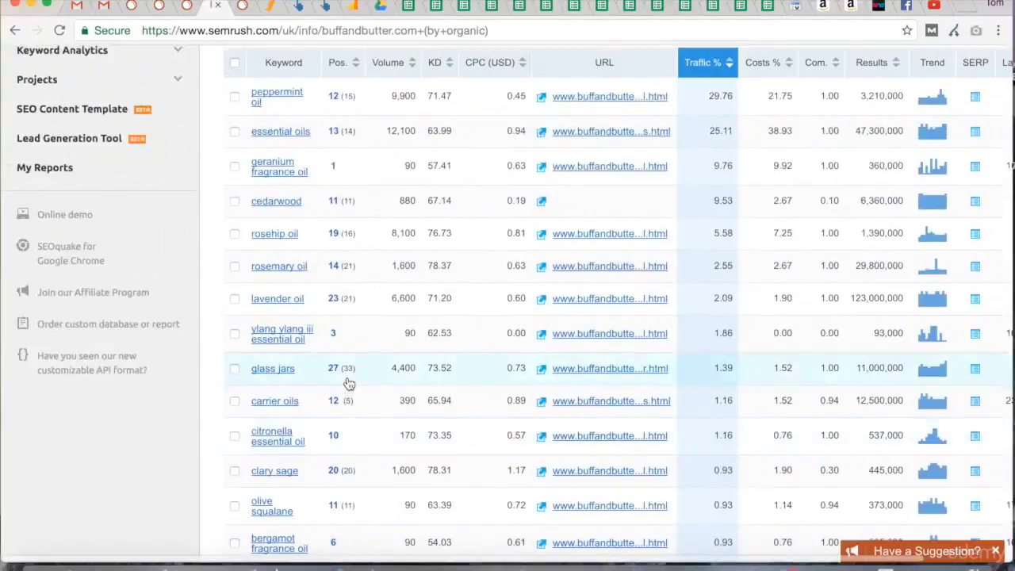
scroll(349, 383, "up", 3)
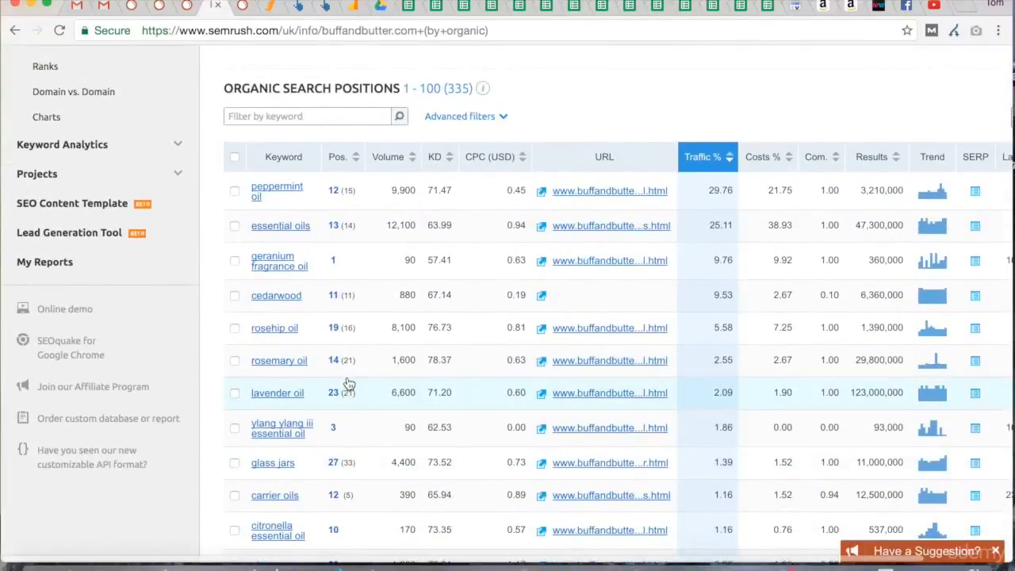
Compare the domain's keyword, traffic and traffic cost totals with the individual keywords listed in the organic positions table.
scroll(349, 384, "up", 9)
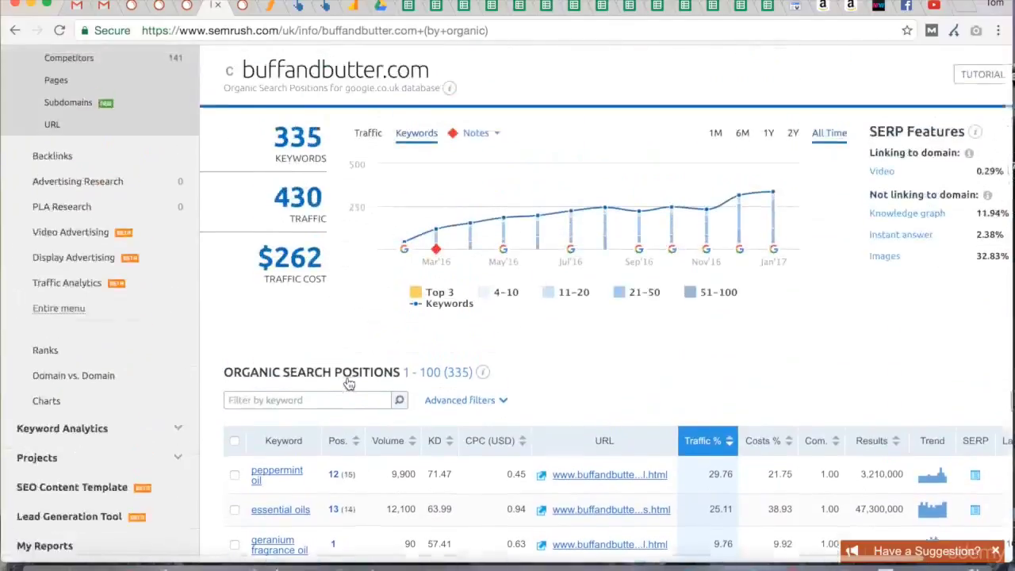
scroll(348, 384, "down", 2)
scroll(360, 334, "up", 6)
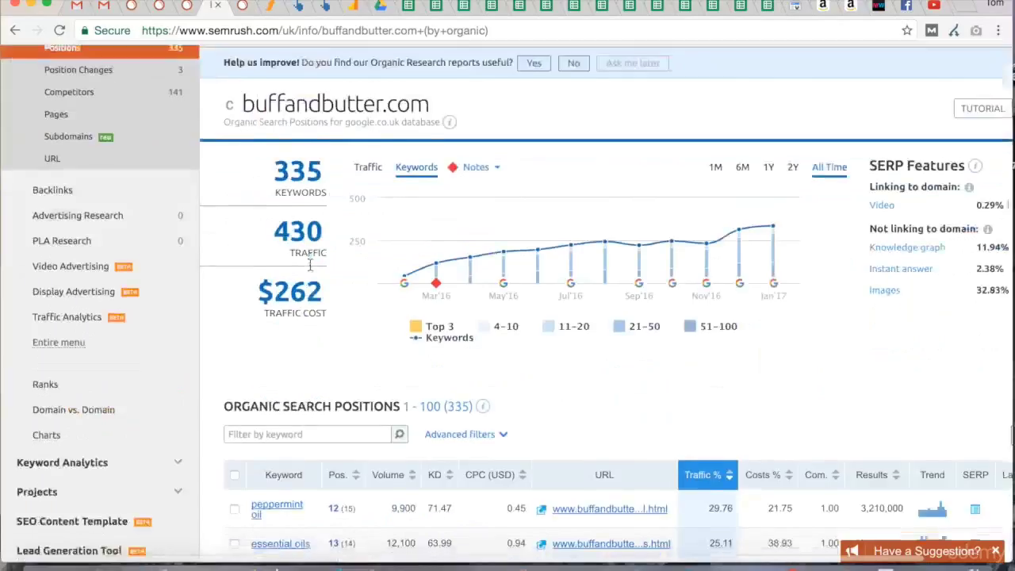
scroll(309, 266, "down", 5)
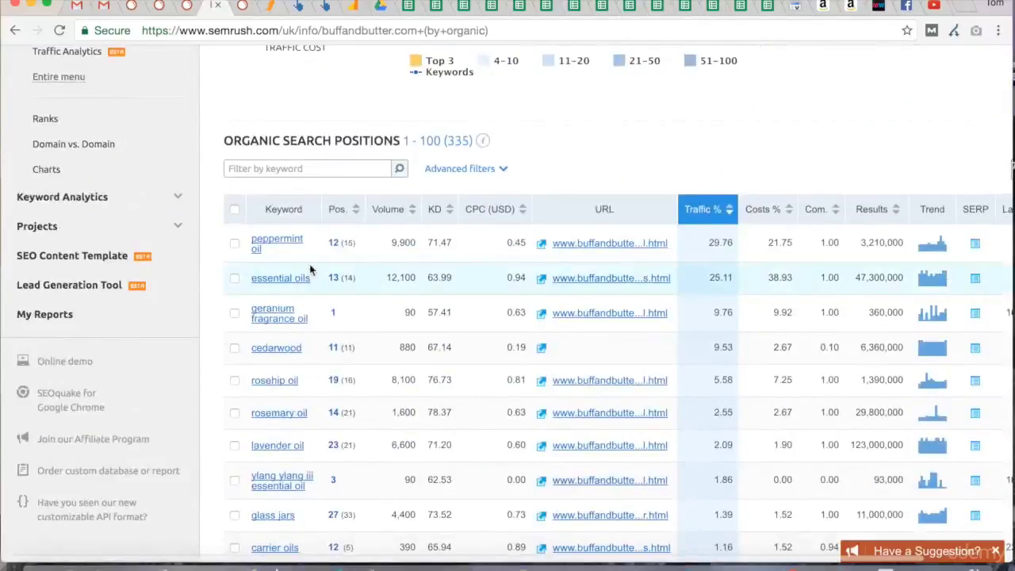
scroll(310, 271, "up", 6)
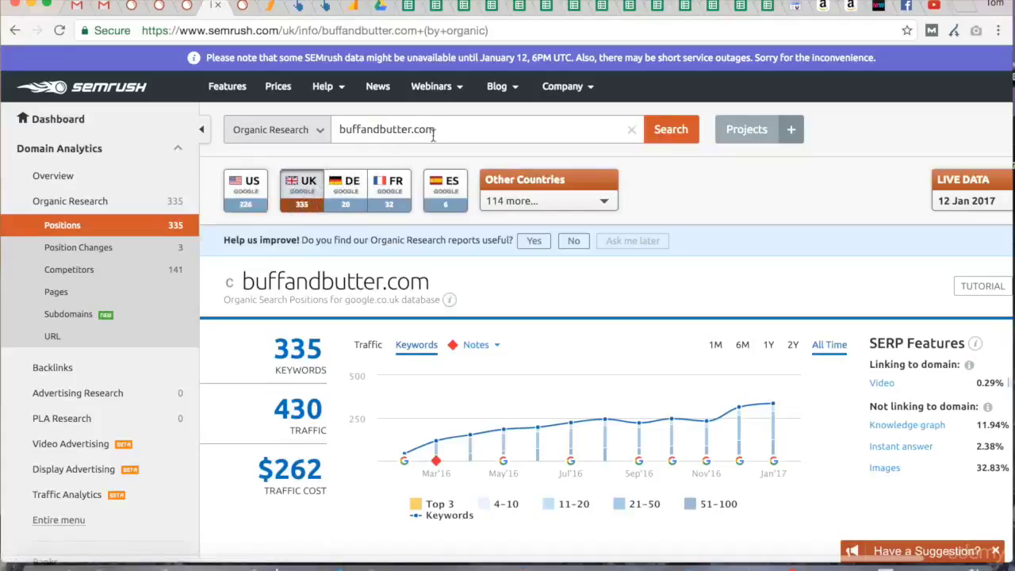
scroll(396, 405, "down", 5)
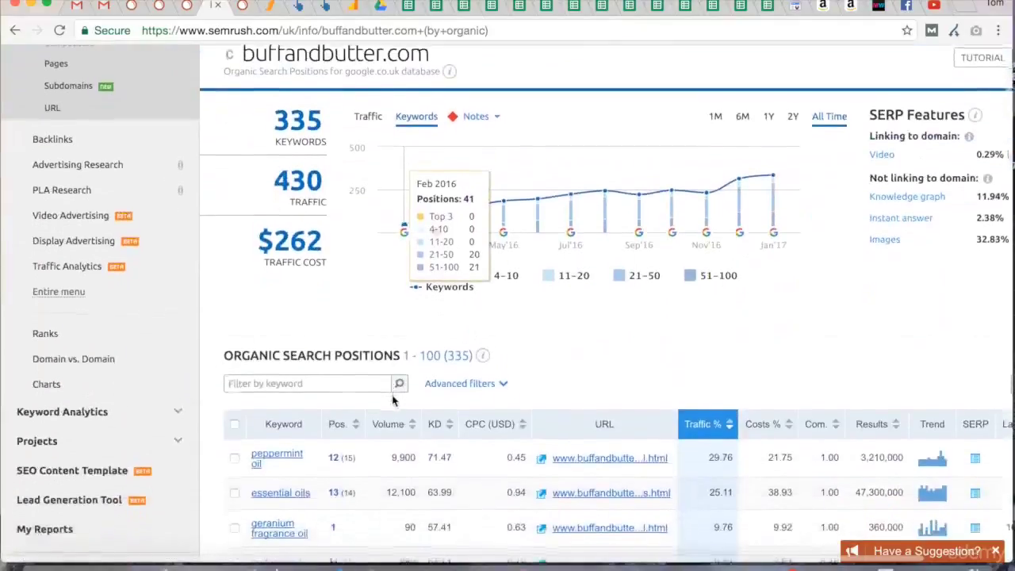
scroll(392, 400, "down", 3)
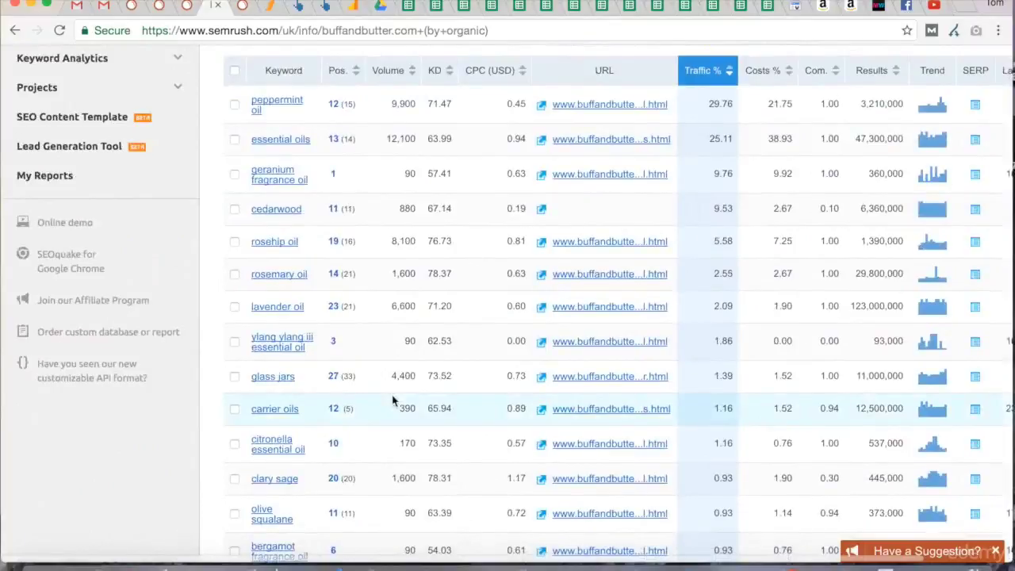
scroll(391, 400, "down", 1)
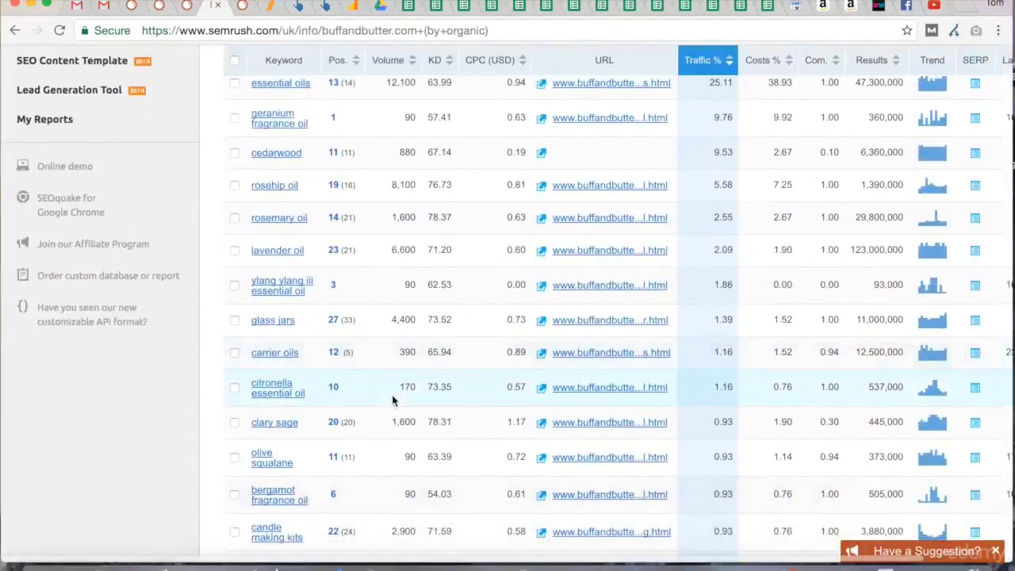
scroll(392, 400, "down", 2)
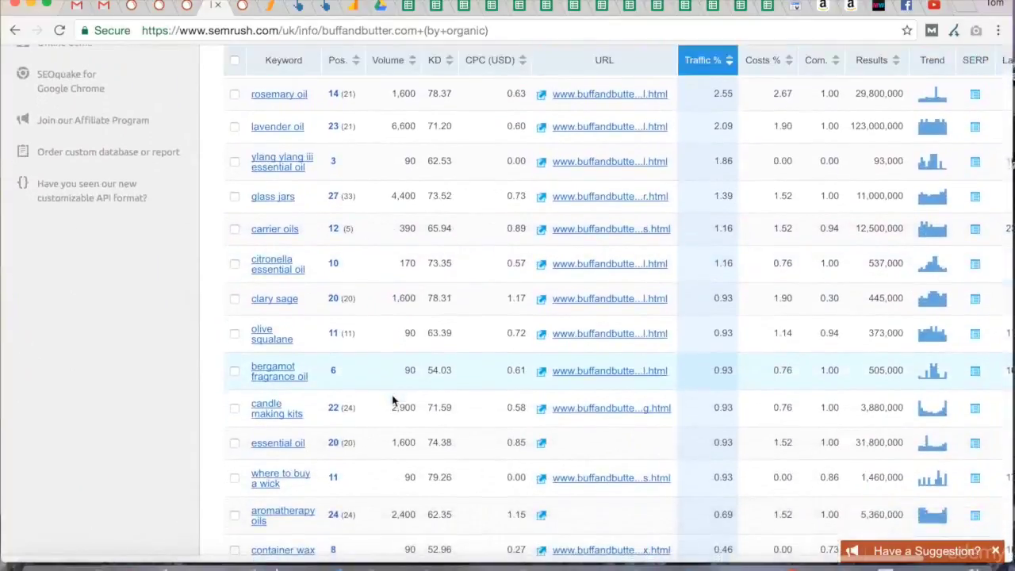
scroll(392, 401, "up", 3)
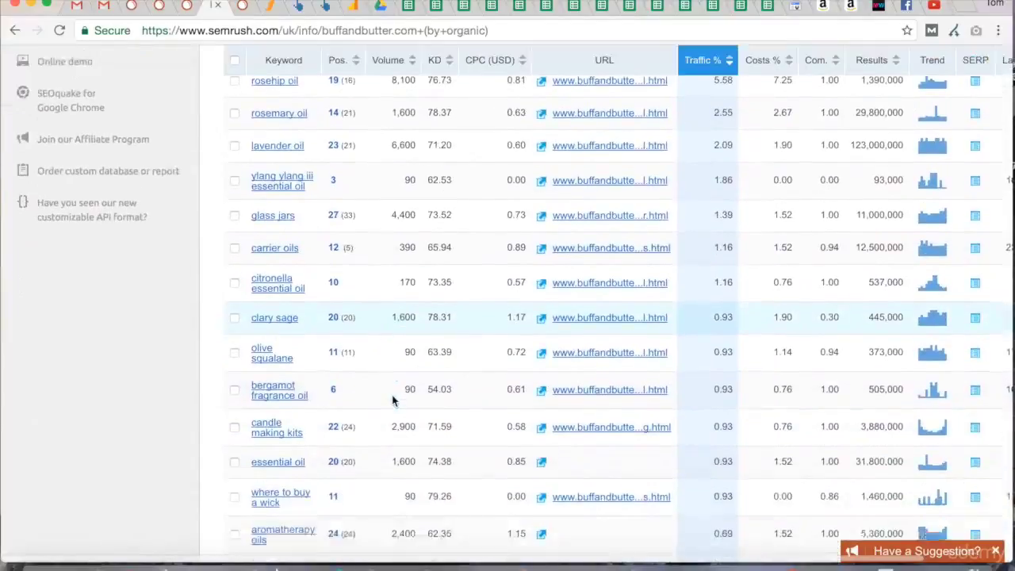
scroll(391, 400, "up", 3)
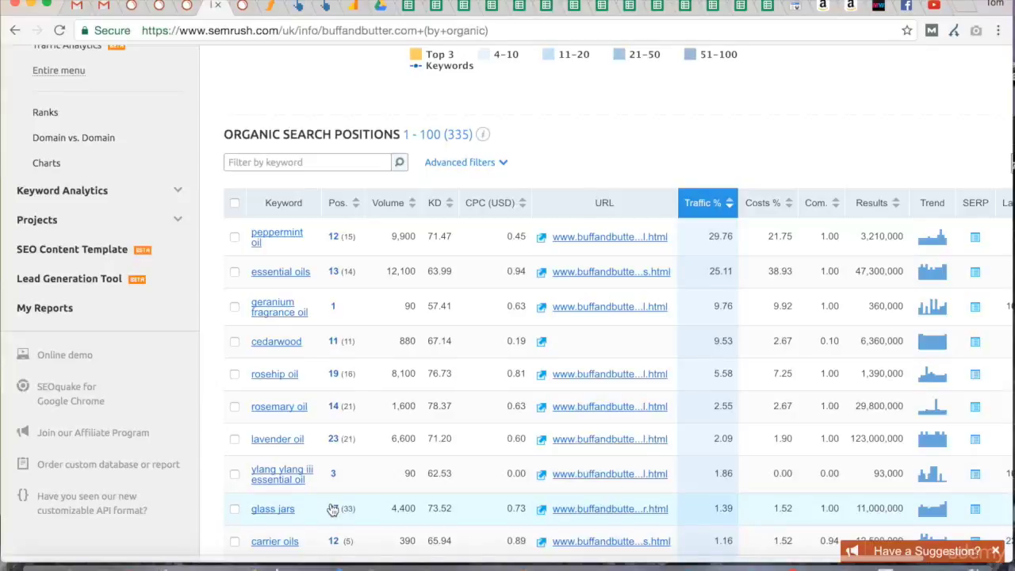
Open the keyword overview for "peppermint oil" and review its phrase match and related keywords.
mouse_move(309, 242)
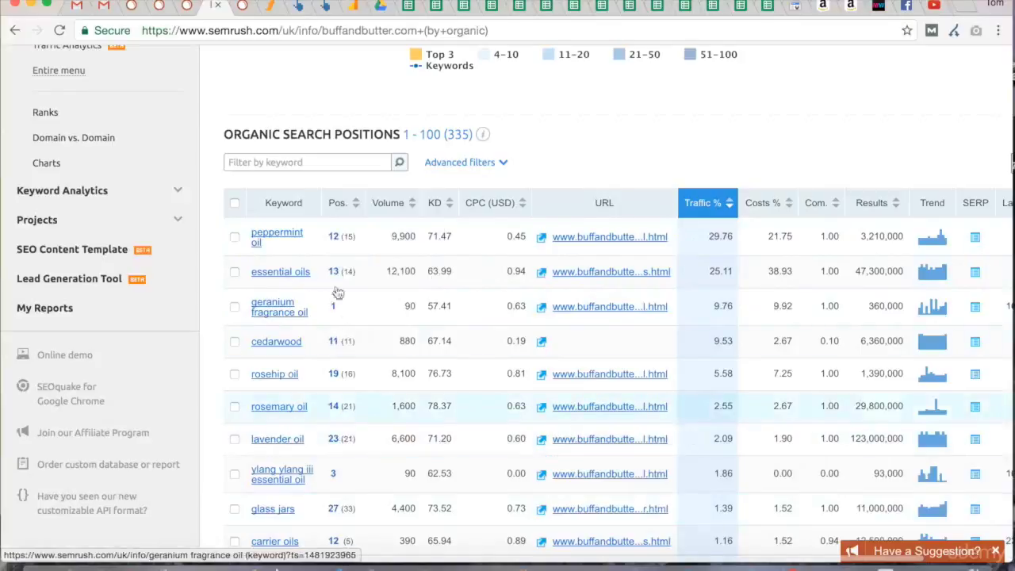
mouse_move(277, 240)
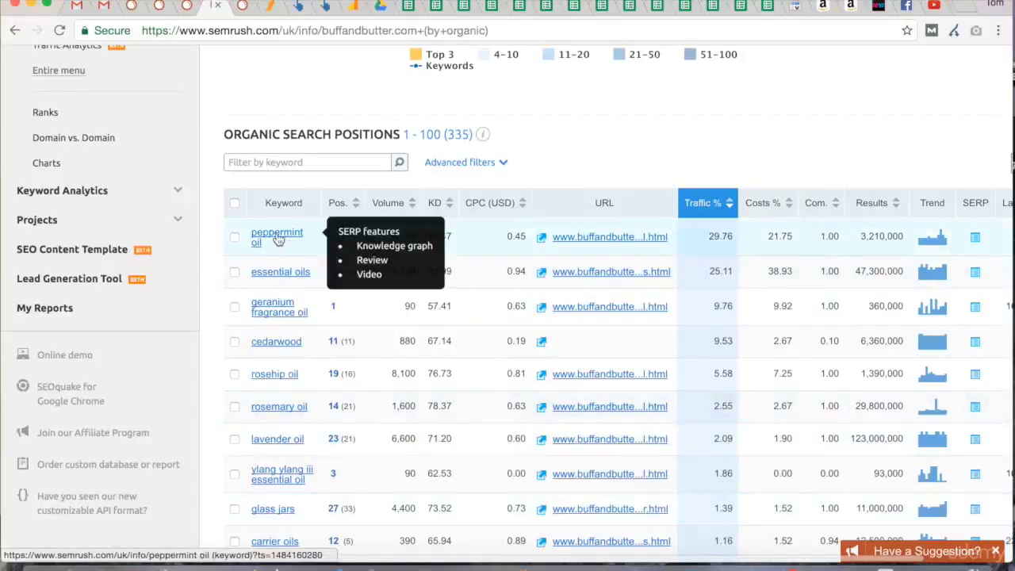
left_click(277, 238)
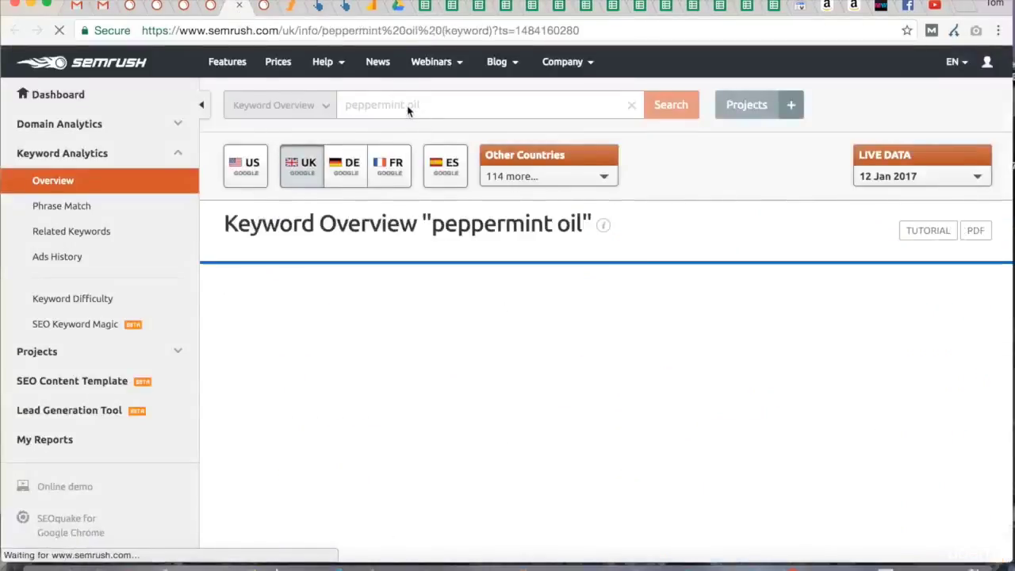
scroll(386, 334, "down", 5)
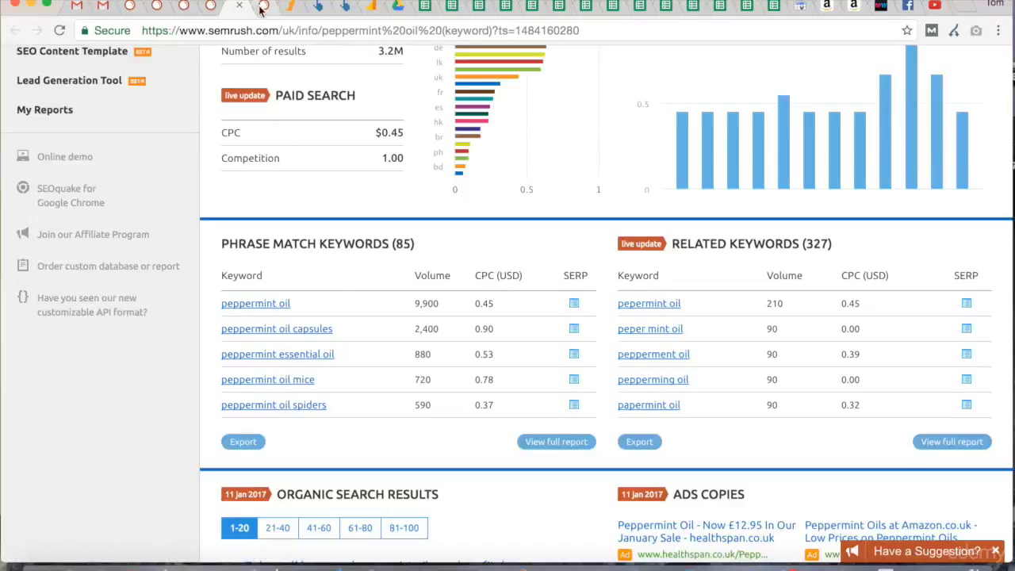
Return to the organic search positions for buffandbutter.com and review its keywords' rankings and search volumes.
left_click(213, 10)
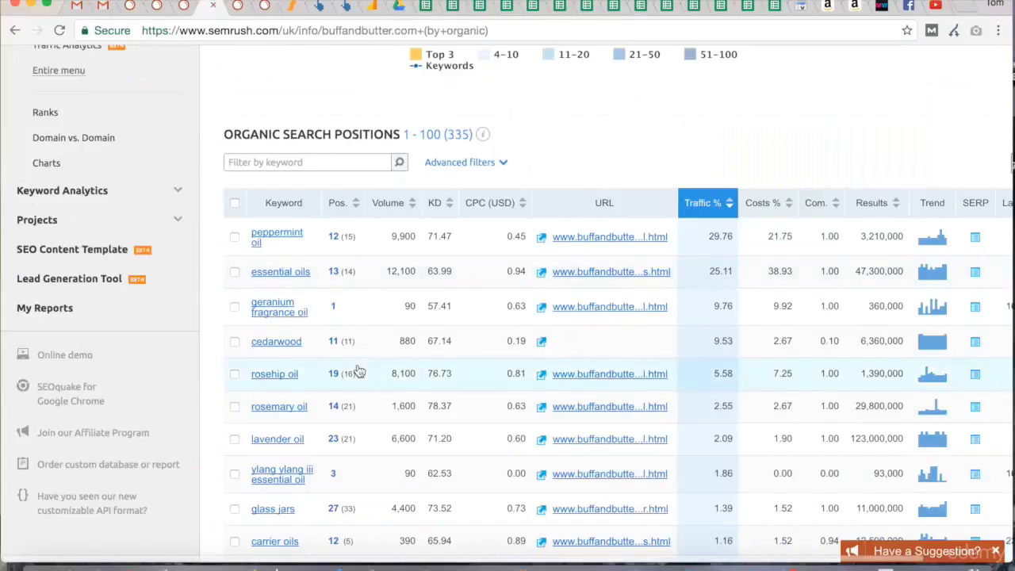
scroll(357, 371, "down", 3)
scroll(357, 371, "down", 1)
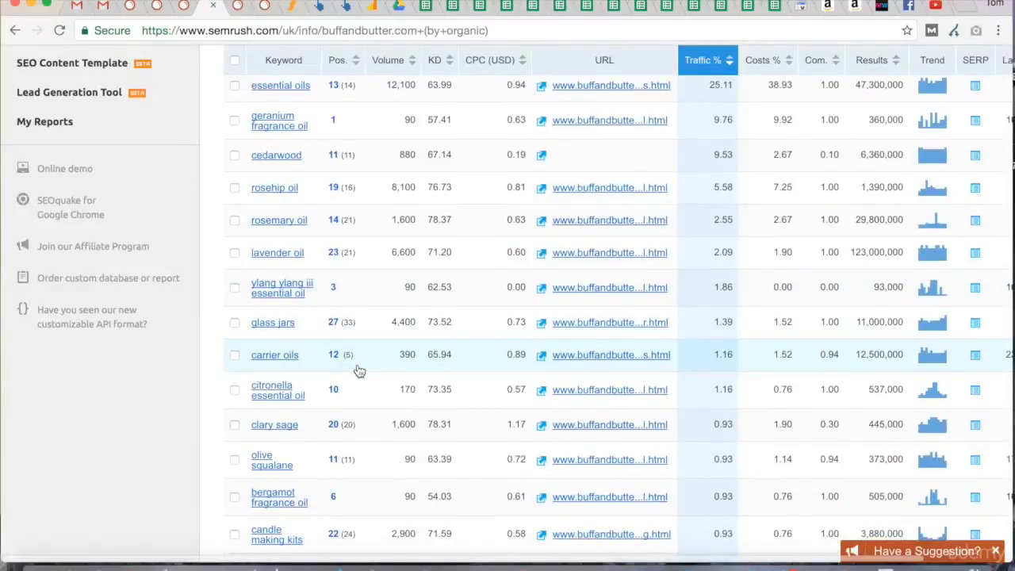
scroll(358, 370, "up", 15)
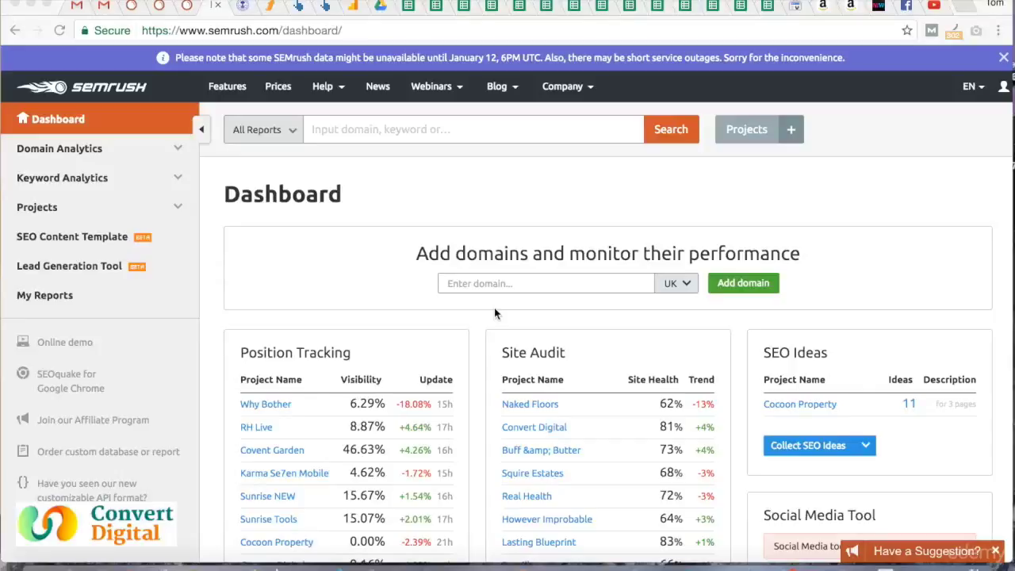
Open the Neal's Yard Remedies website and look through its homepage promotions and product sections.
left_click(242, 8)
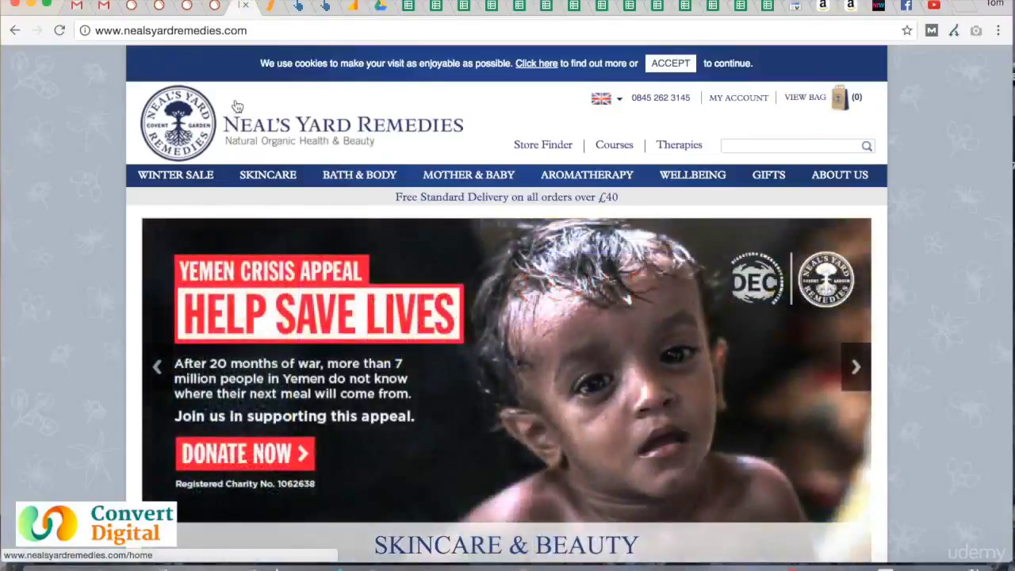
scroll(237, 105, "down", 8)
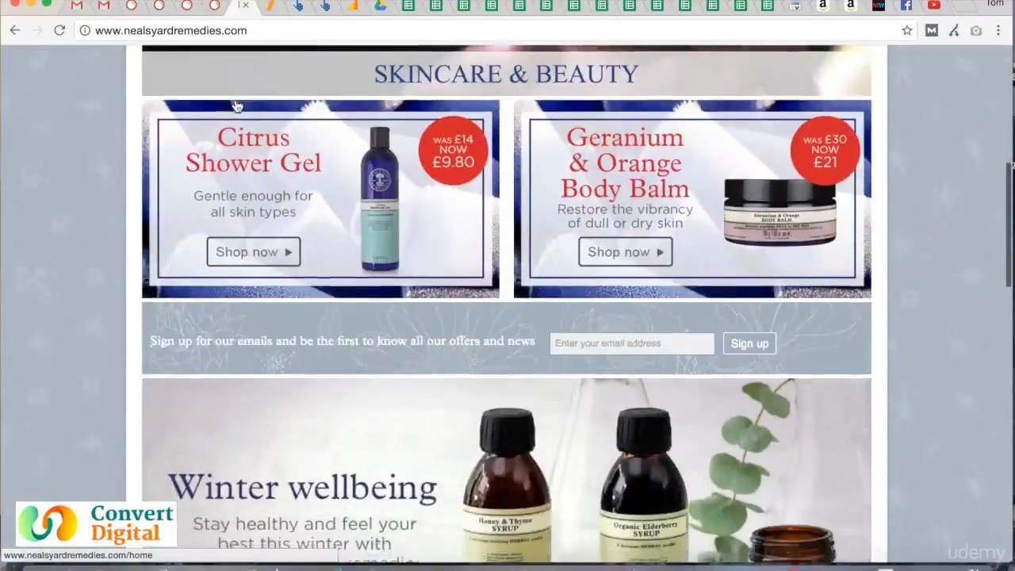
scroll(238, 106, "down", 6)
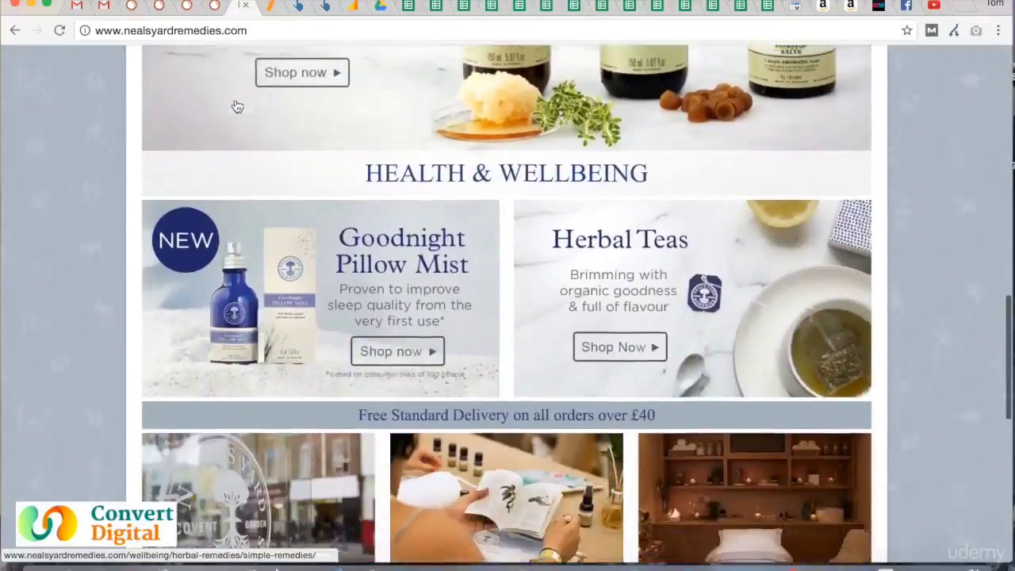
scroll(237, 106, "down", 1)
scroll(237, 105, "up", 6)
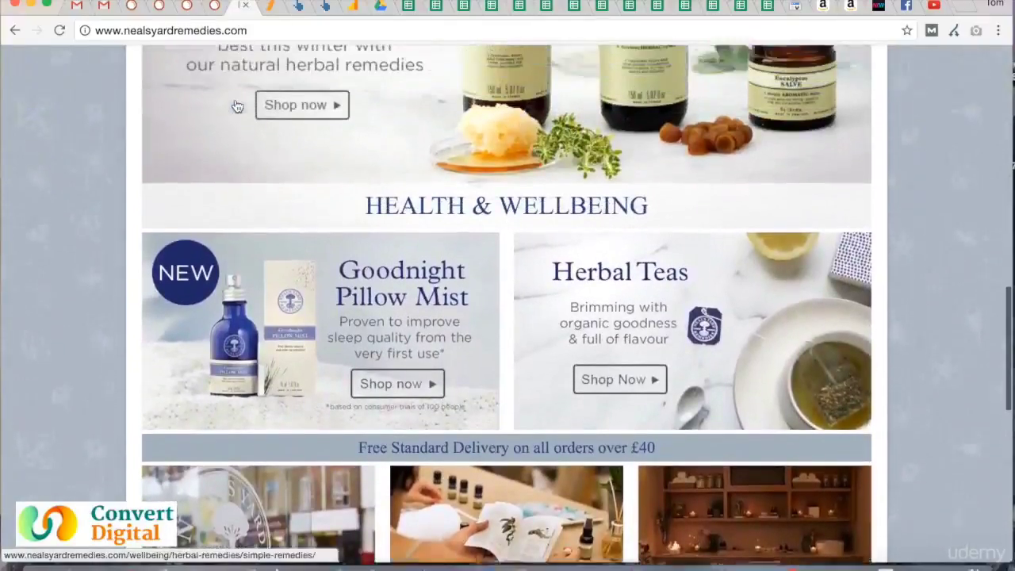
scroll(237, 106, "up", 8)
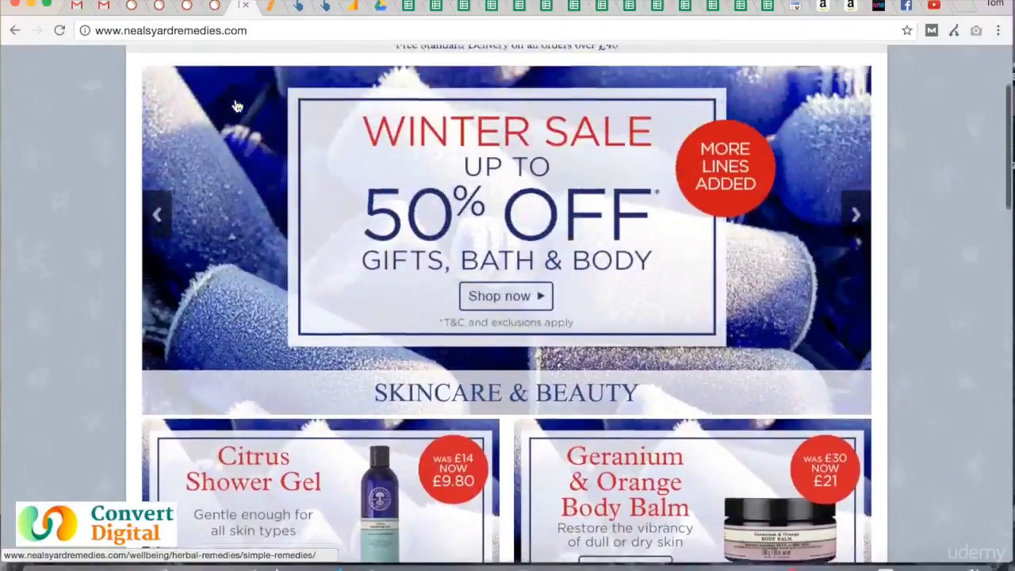
scroll(237, 105, "up", 1)
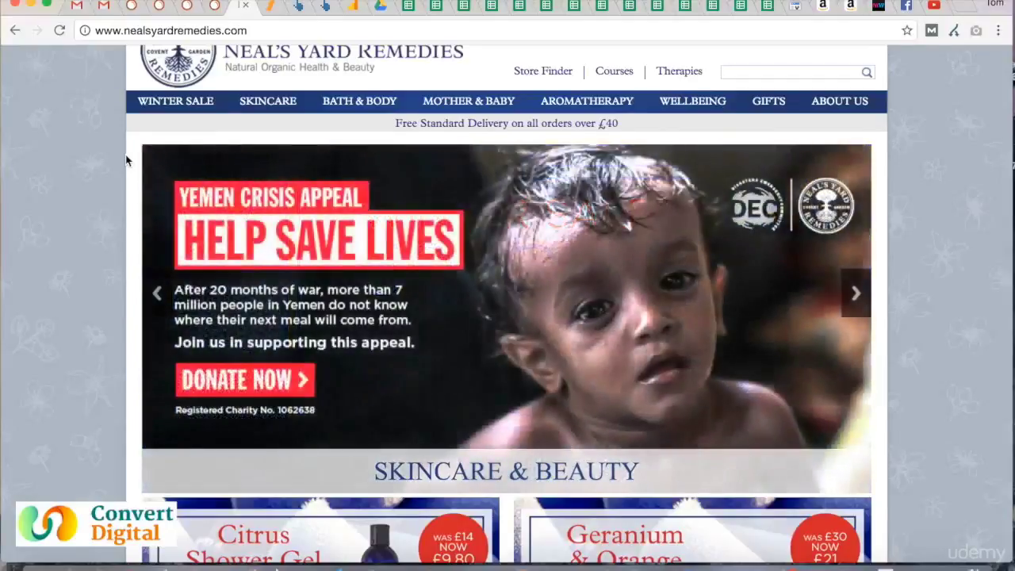
scroll(125, 157, "down", 5)
scroll(125, 158, "down", 2)
scroll(125, 161, "down", 5)
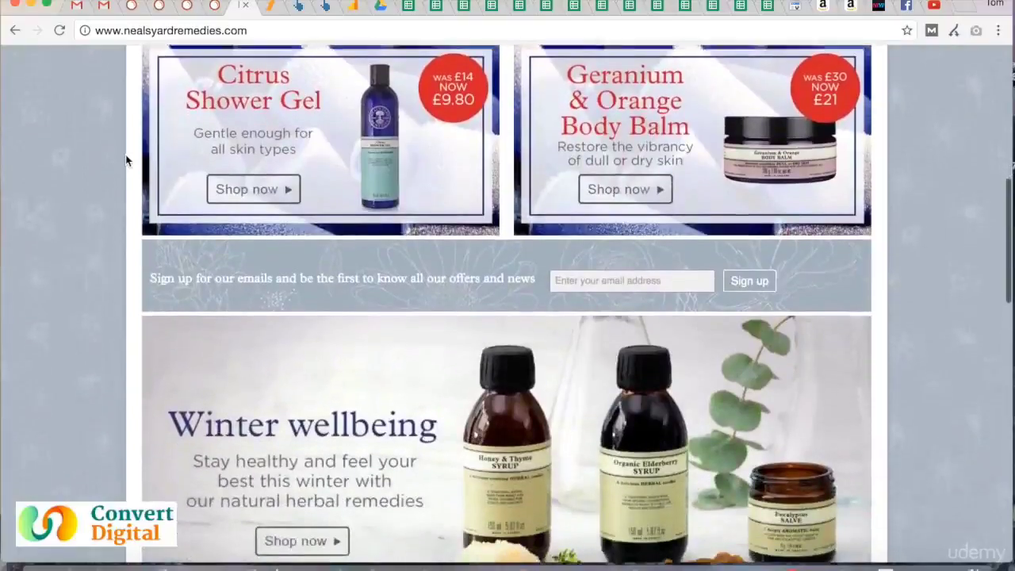
scroll(125, 161, "up", 3)
scroll(126, 161, "up", 1)
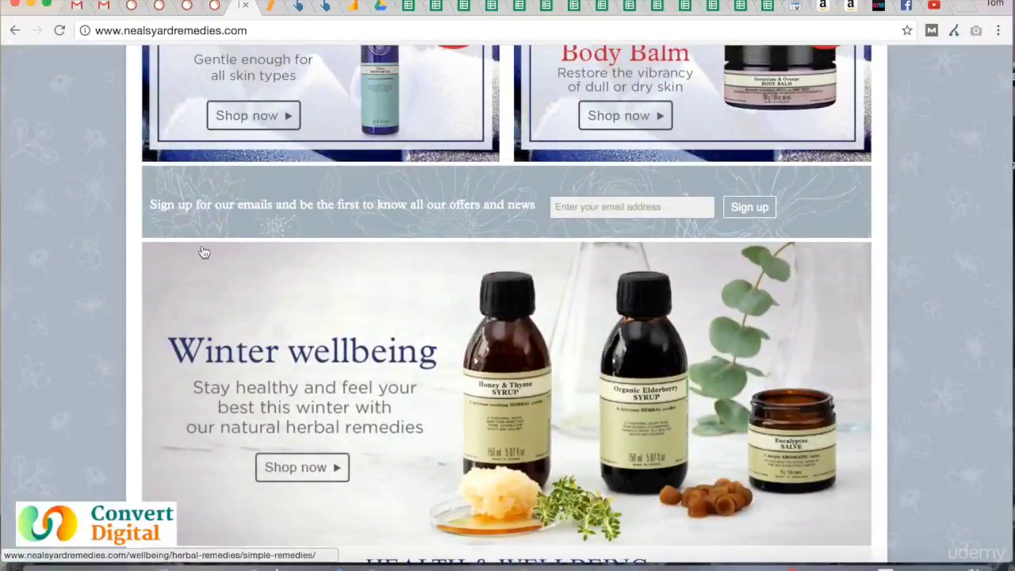
left_click(199, 30)
key("super+c")
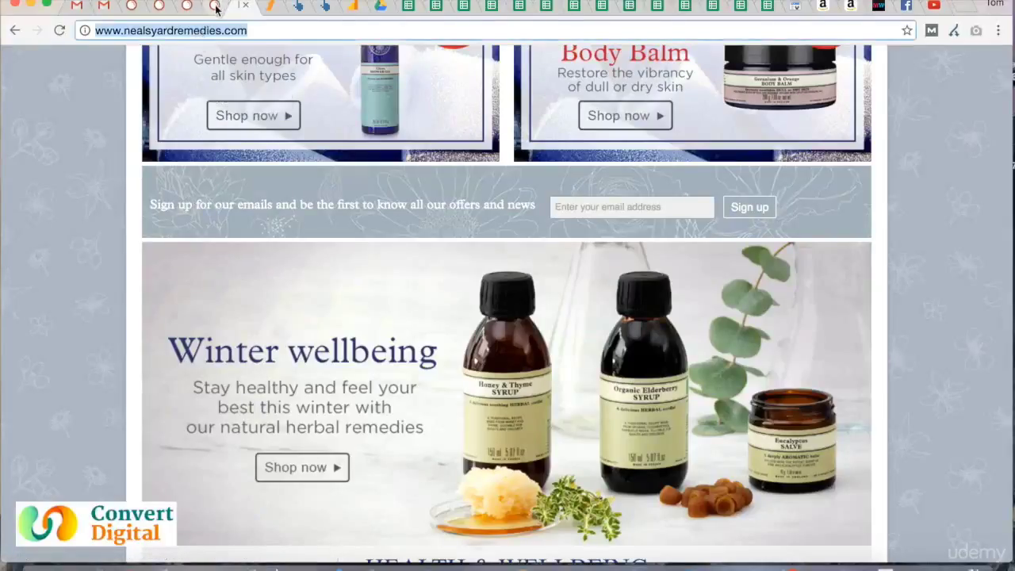
left_click(216, 7)
left_click(343, 129)
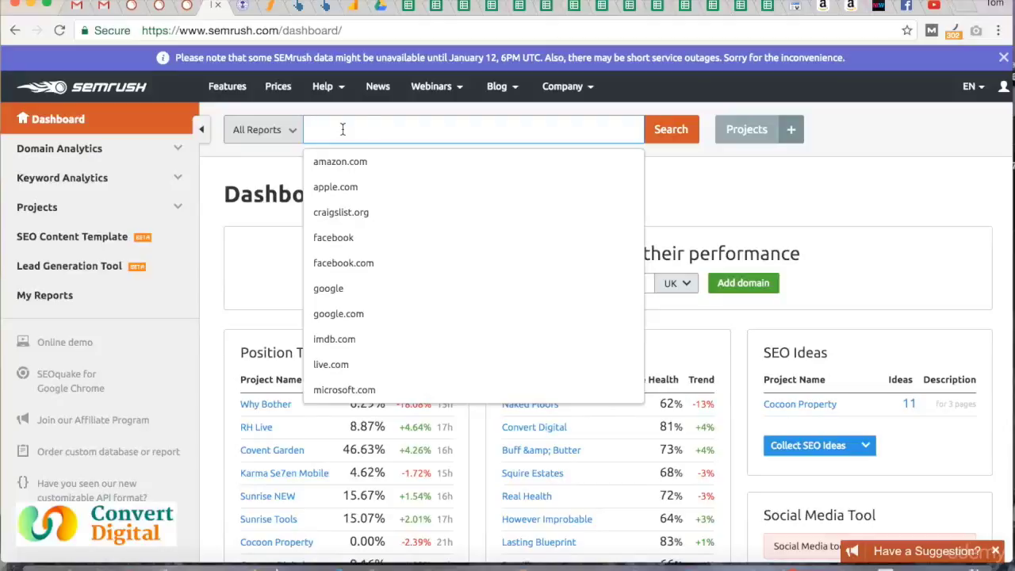
key("super+v")
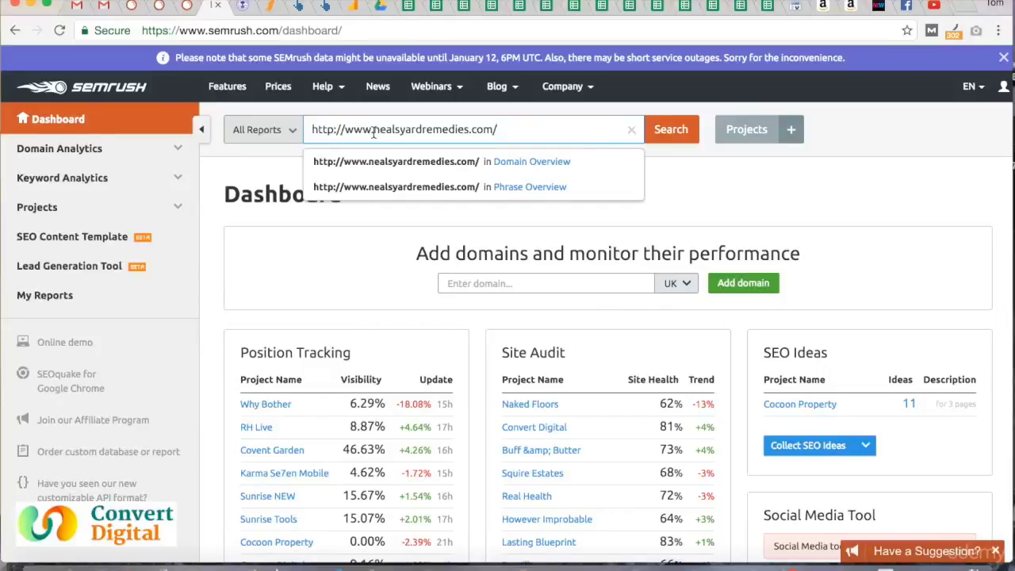
left_click_drag(373, 130, 313, 129)
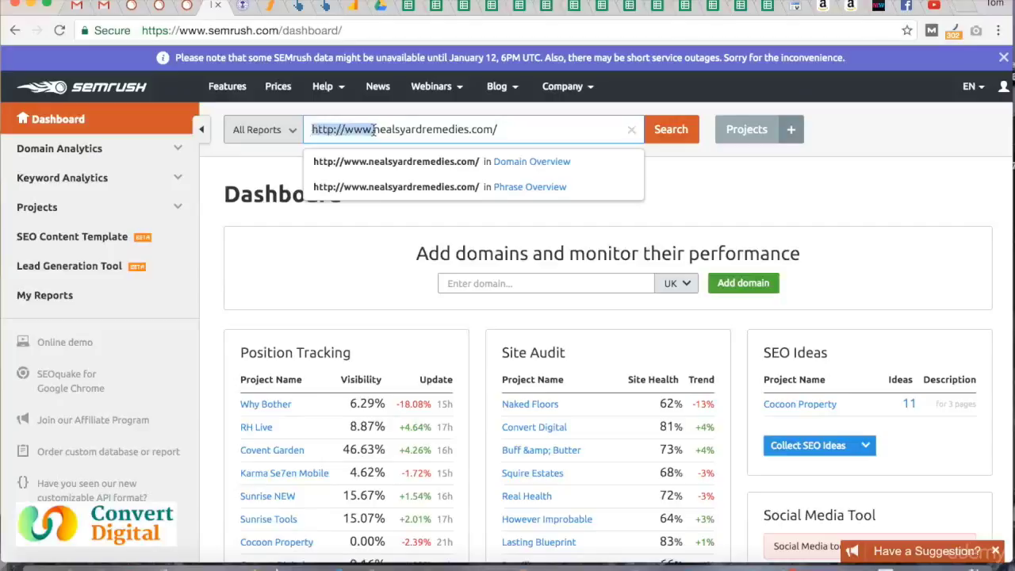
key("BackSpace")
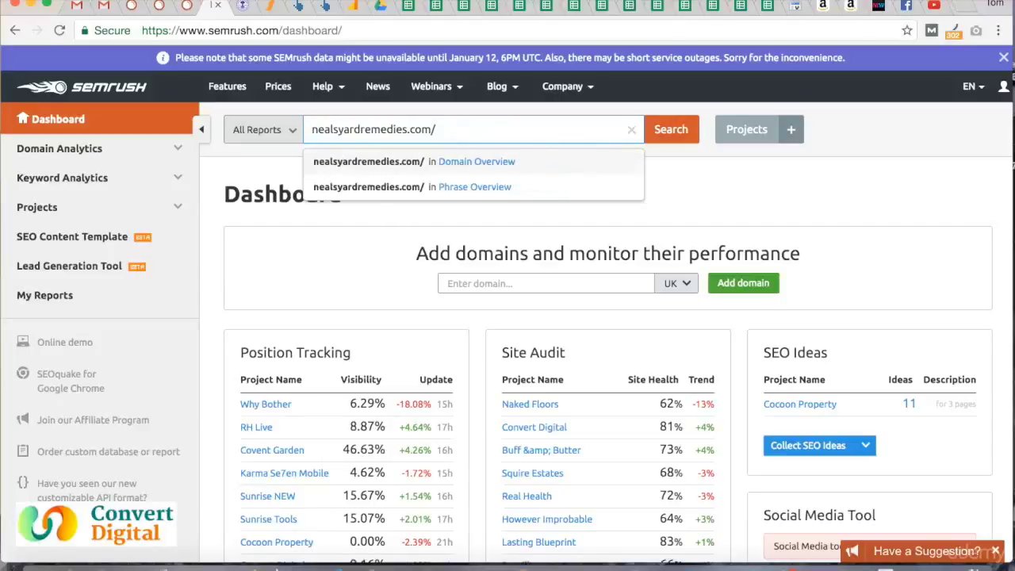
key("Return")
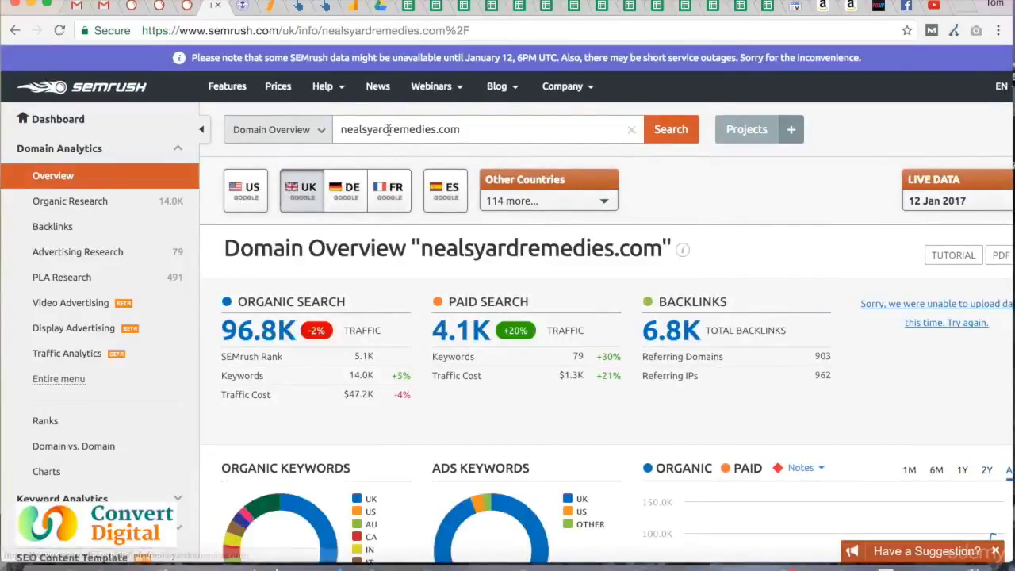
Open the full report of top organic keywords for nealsyardremedies.com.
scroll(380, 192, "down", 5)
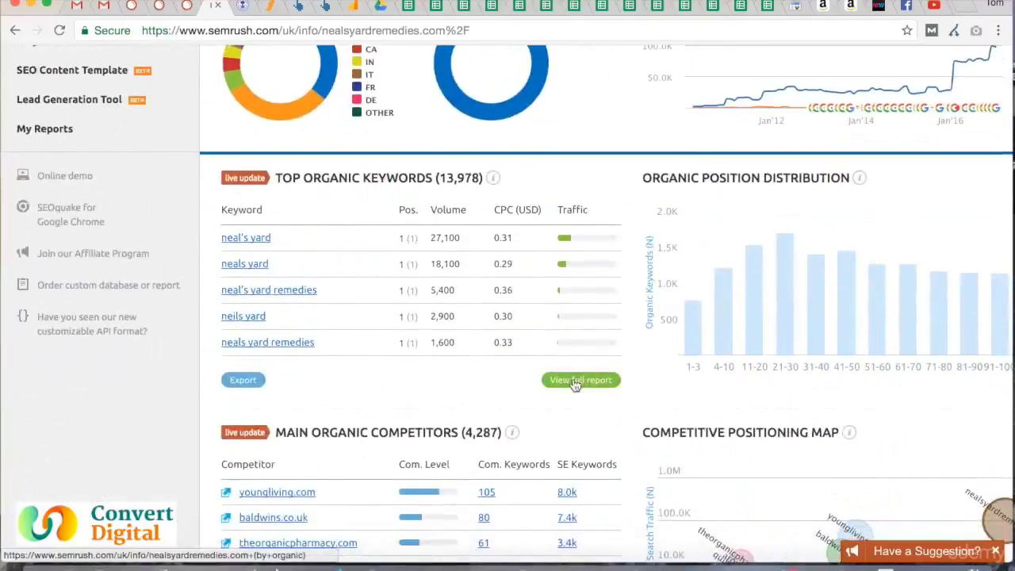
left_click(576, 382)
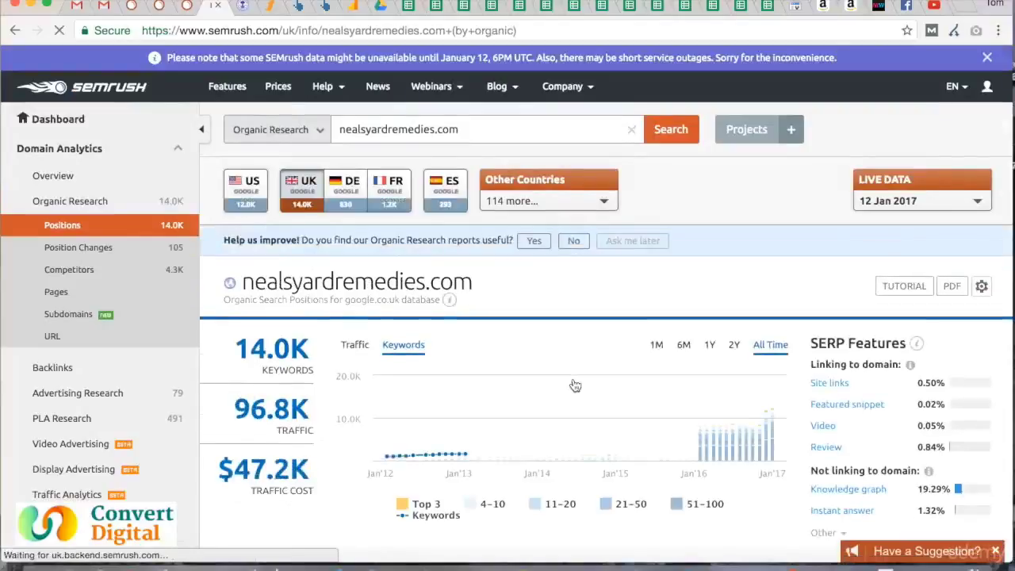
scroll(575, 385, "down", 5)
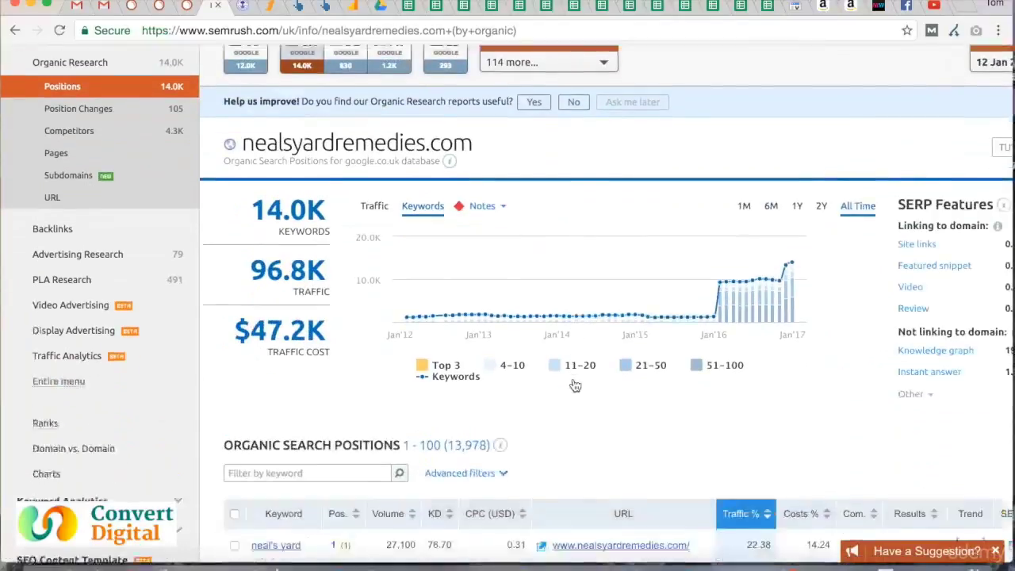
Examine the highest-traffic keywords in the nealsyardremedies.com positions table, comparing brand terms with generic ones such as argan oil and coconut oil.
scroll(575, 386, "down", 3)
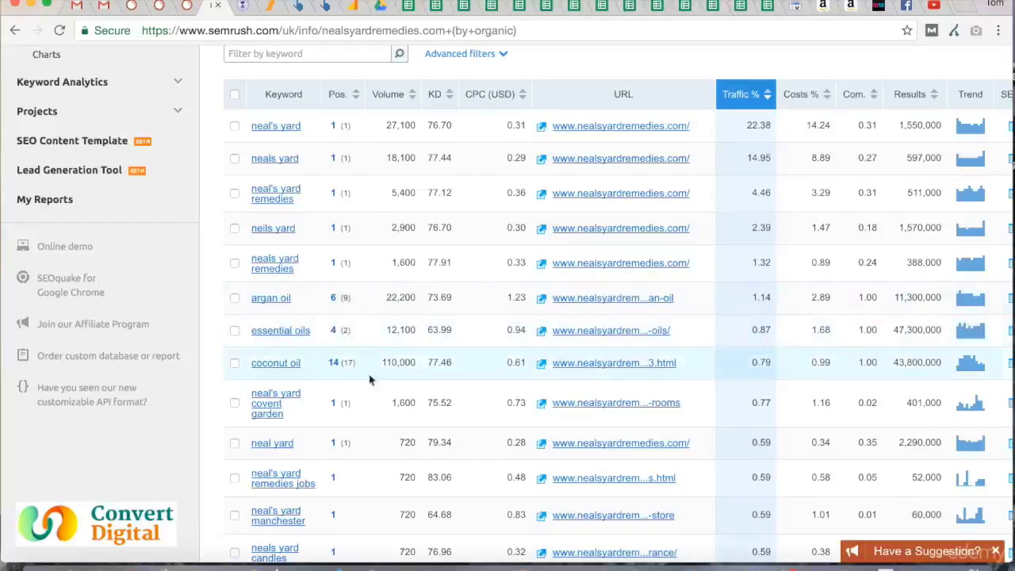
scroll(381, 349, "down", 3)
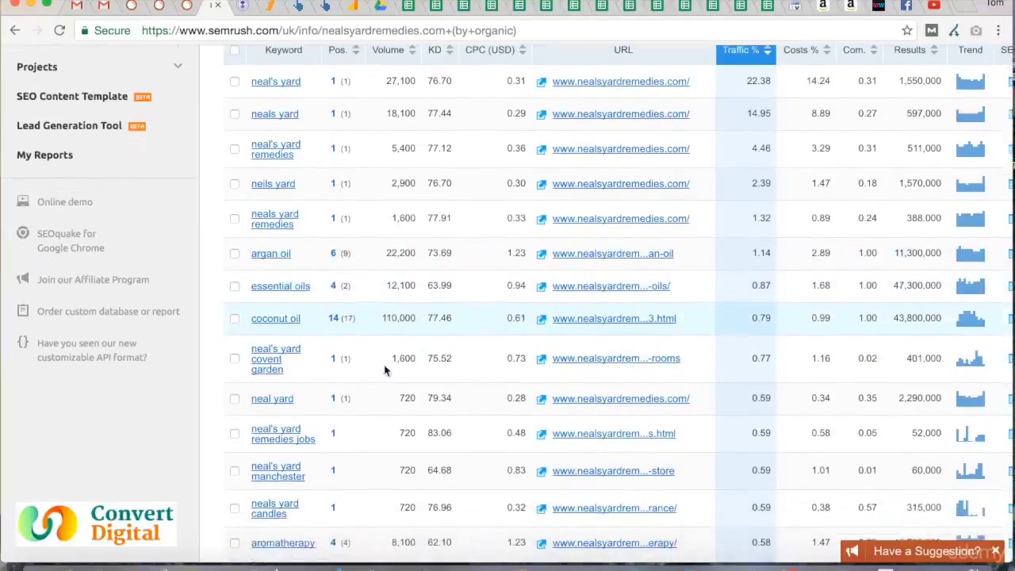
scroll(384, 370, "down", 2)
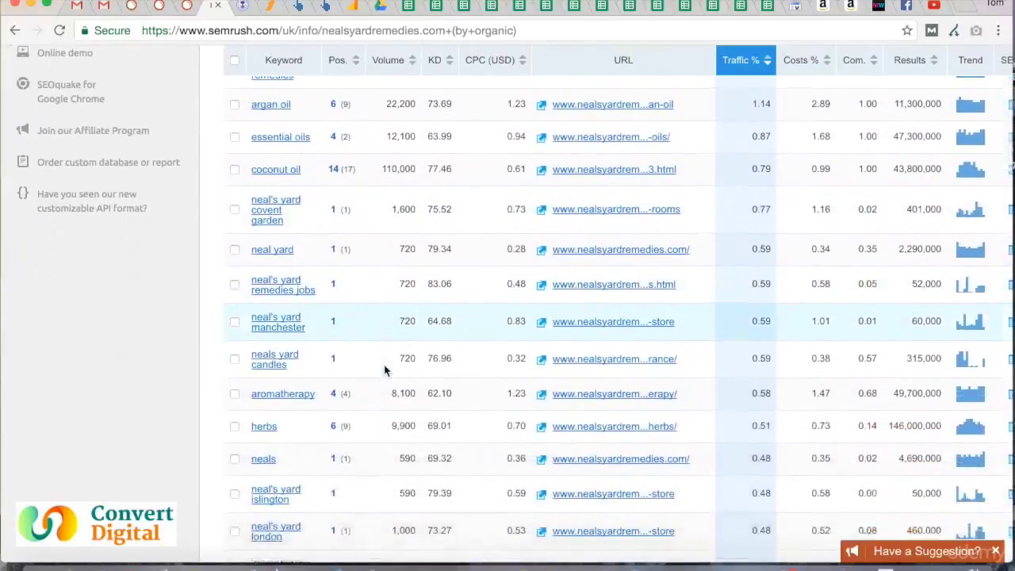
scroll(385, 370, "up", 3)
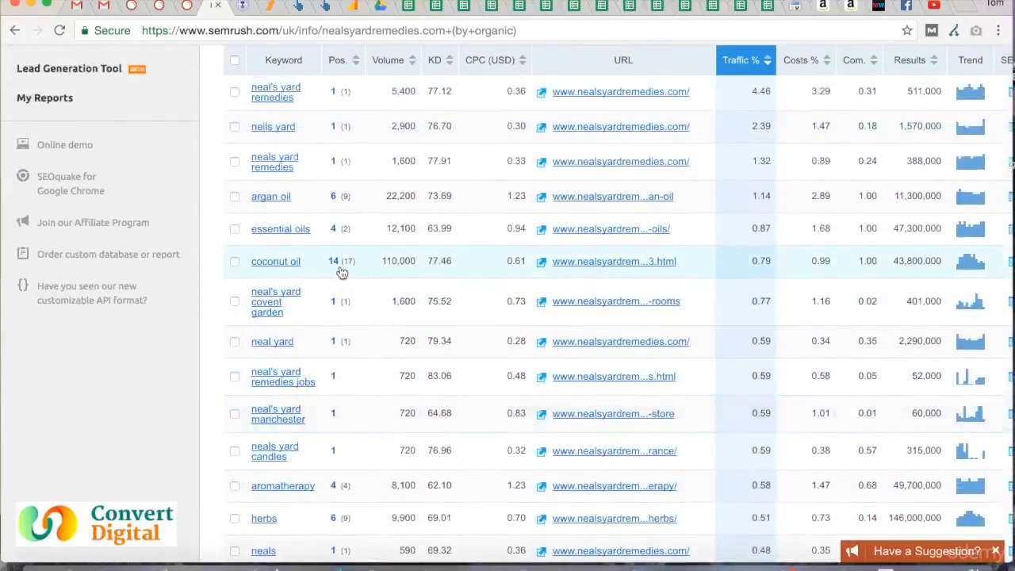
scroll(339, 274, "up", 2)
scroll(340, 274, "up", 1)
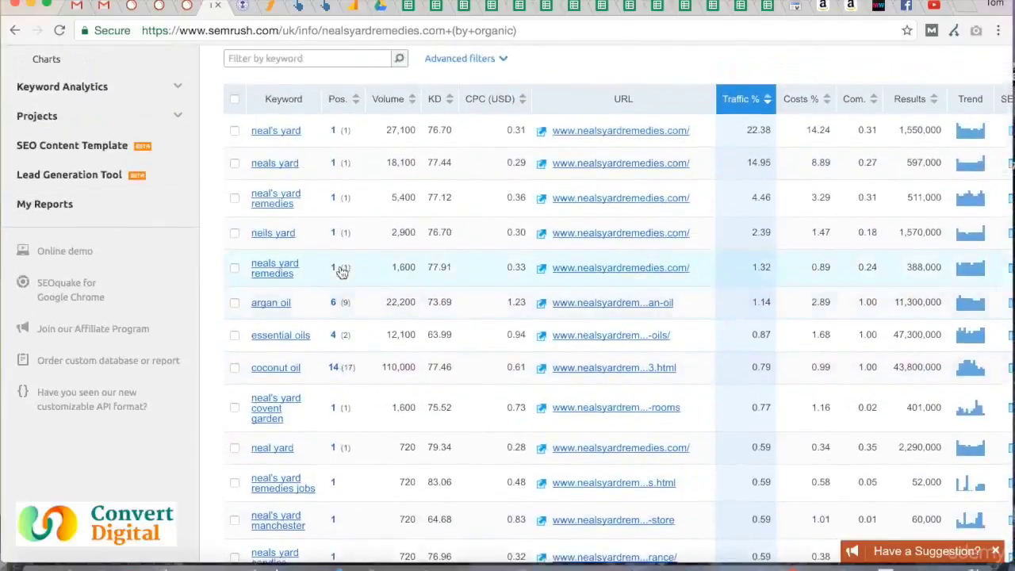
scroll(274, 286, "down", 2)
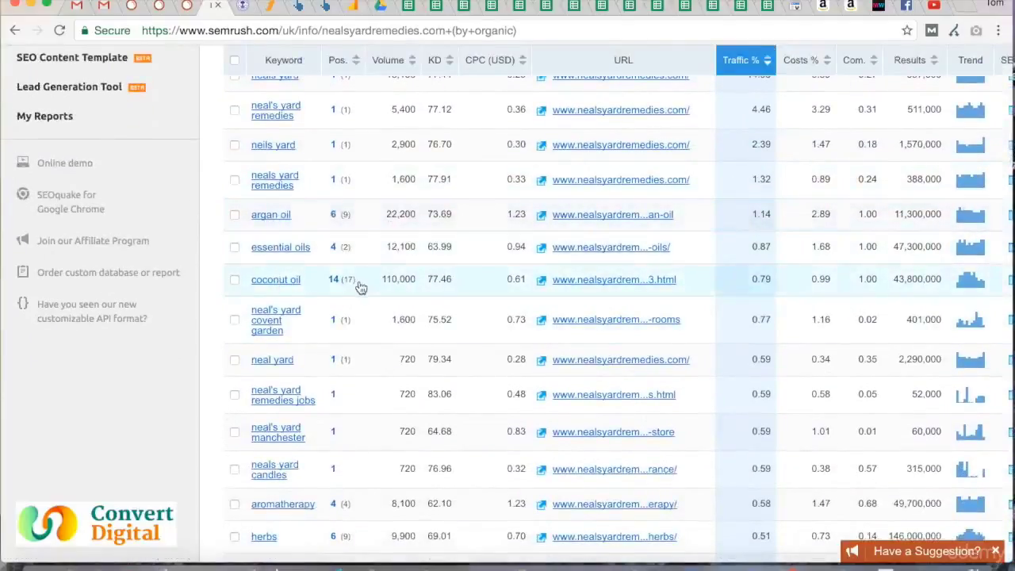
scroll(358, 287, "down", 1)
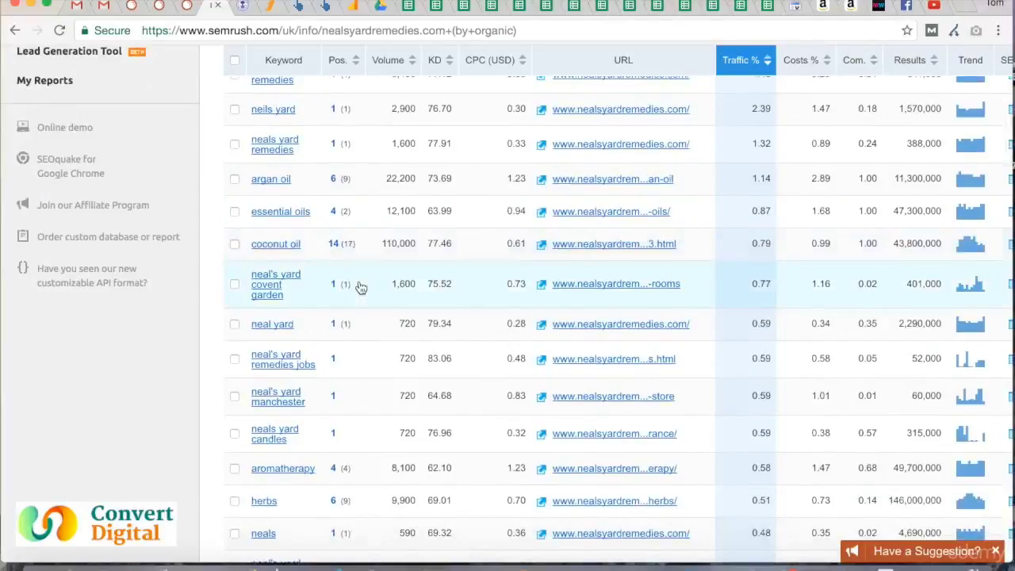
Look further down the positions table for non-brand keywords such as aromatherapy, herbs, massage oil and jojoba oil.
scroll(361, 287, "down", 3)
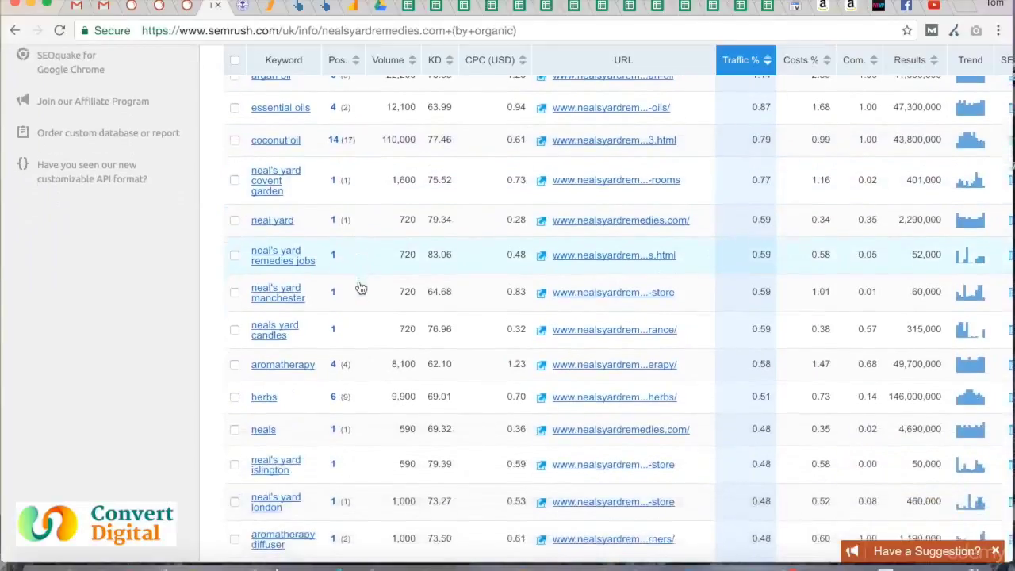
scroll(358, 287, "down", 1)
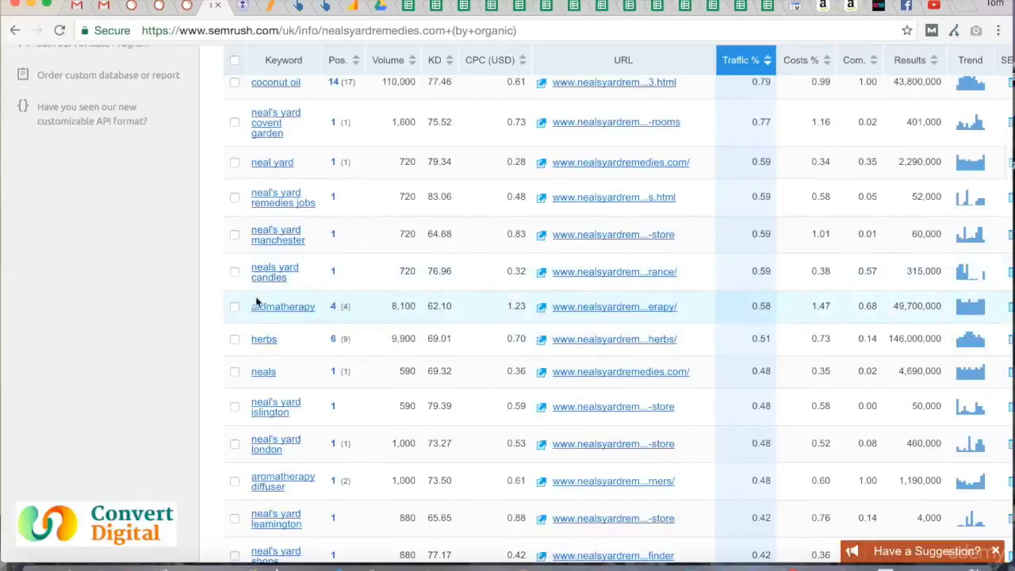
mouse_move(298, 317)
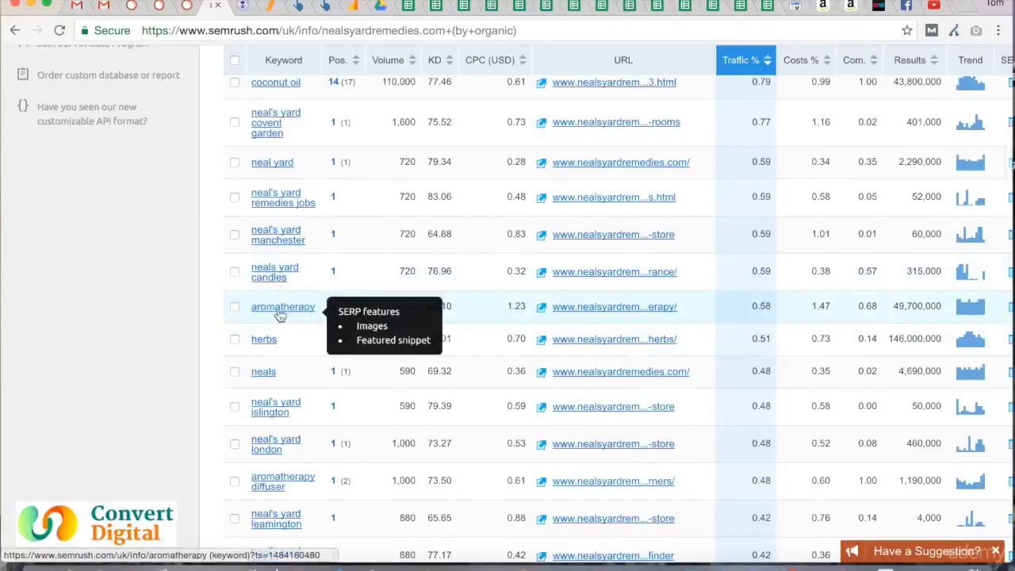
mouse_move(276, 342)
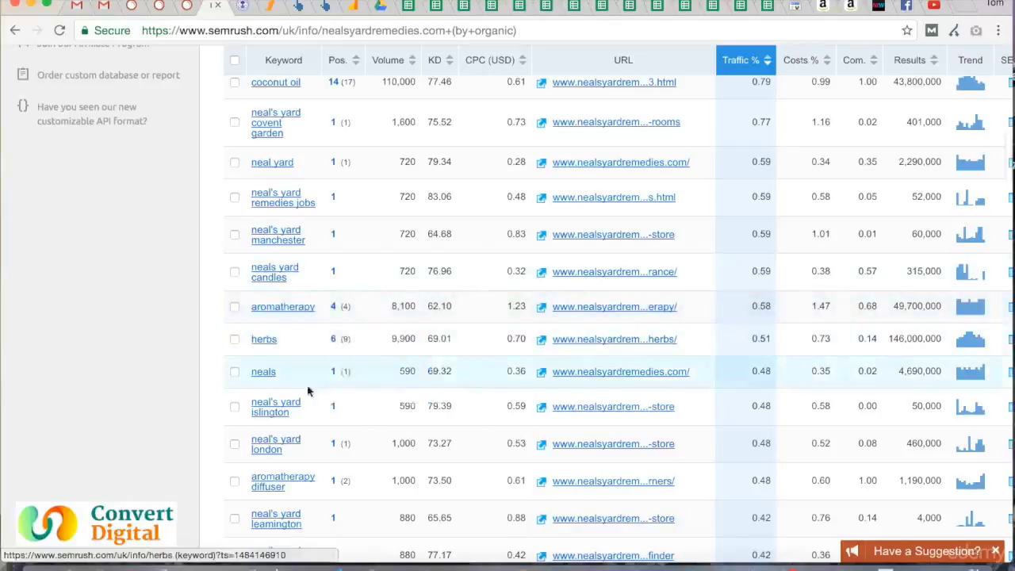
scroll(313, 397, "down", 2)
mouse_move(276, 400)
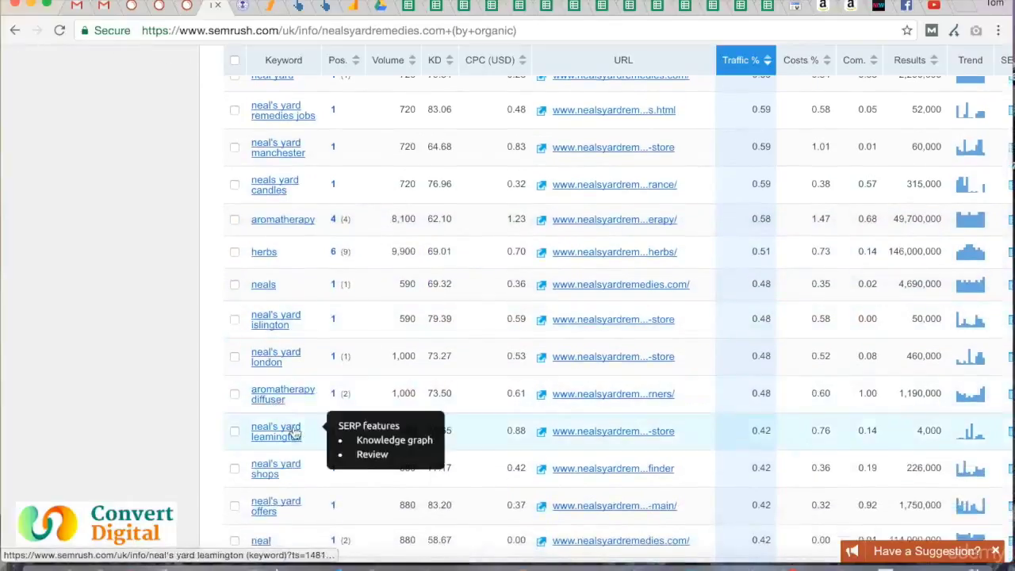
scroll(295, 433, "down", 4)
scroll(295, 435, "down", 4)
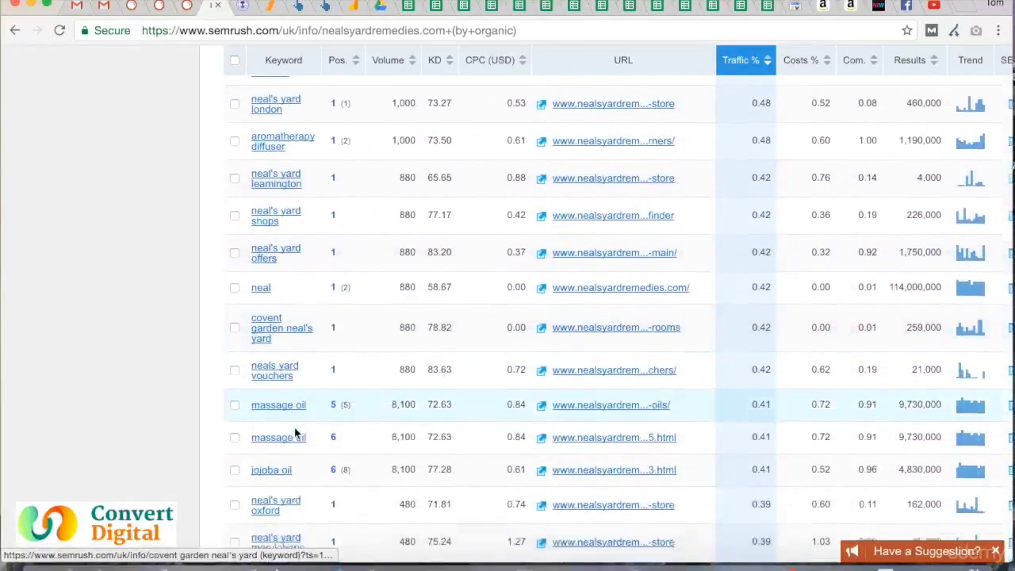
scroll(324, 402, "down", 4)
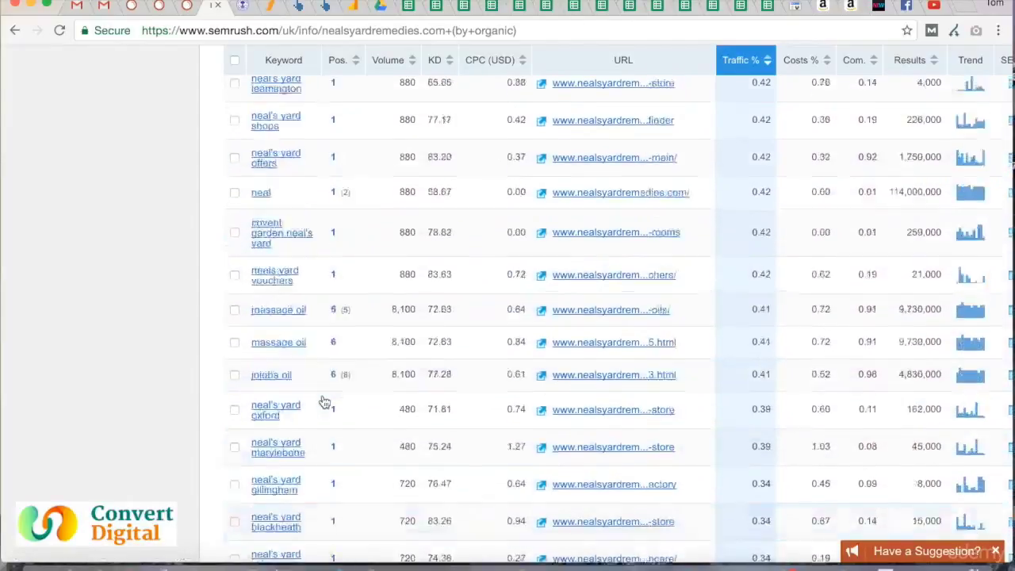
scroll(324, 402, "up", 20)
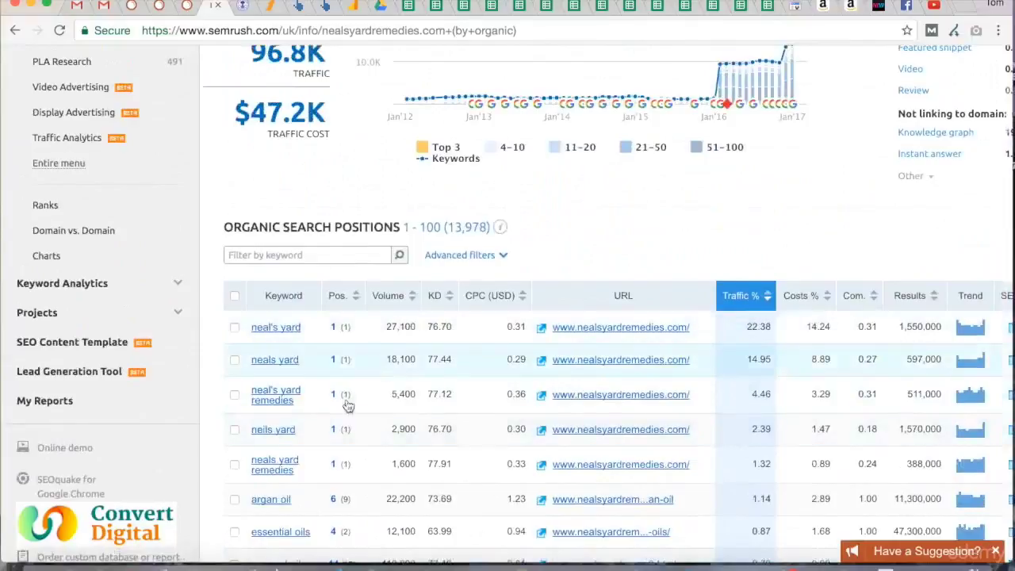
Open the Neal's Yard Remedies page that ranks for the keyword essential oils from the positions table.
scroll(347, 426, "down", 2)
scroll(348, 427, "down", 2)
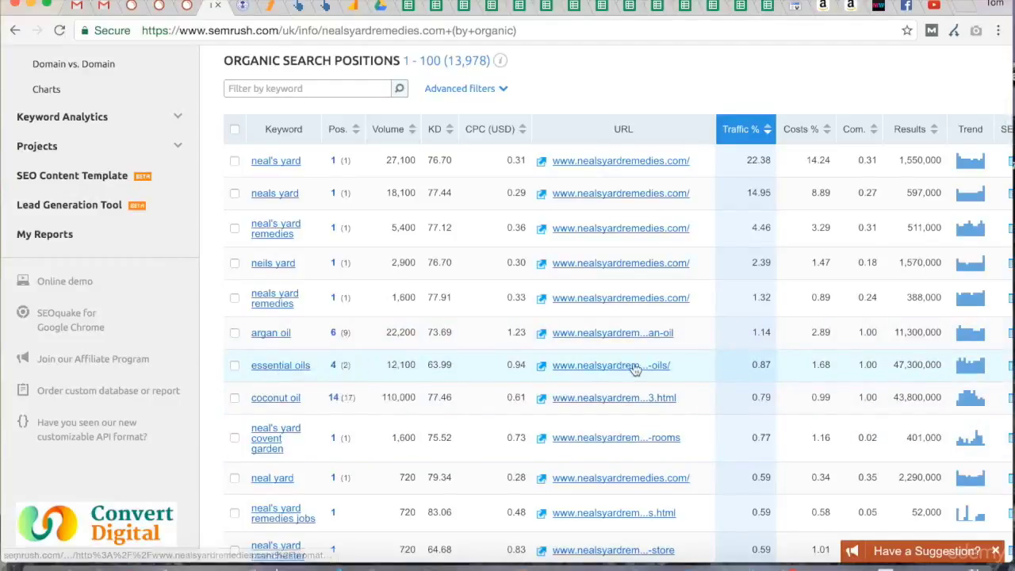
left_click(541, 369)
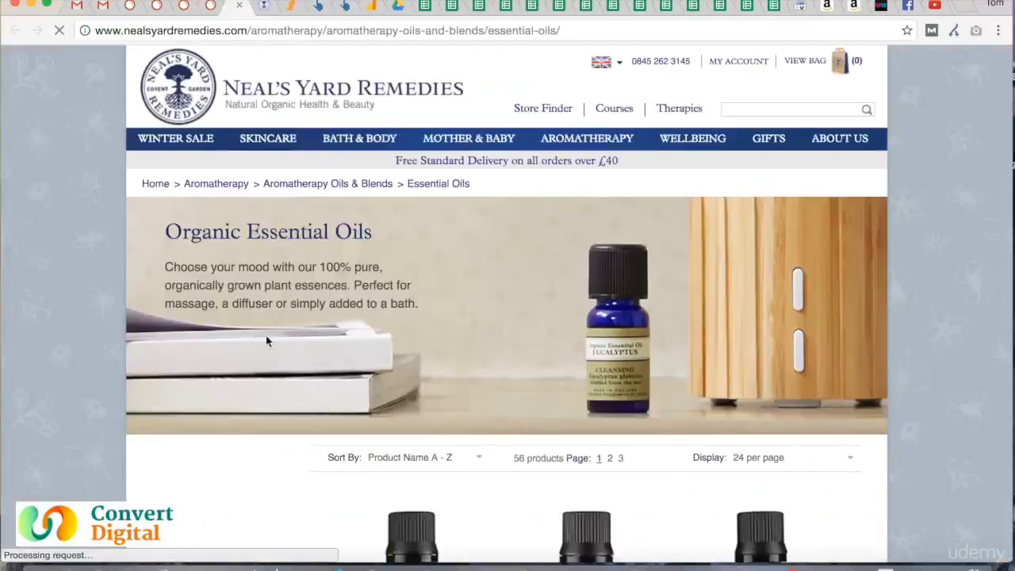
Look through the product listings on the Organic Essential Oils page and check the page title.
scroll(265, 432, "down", 2)
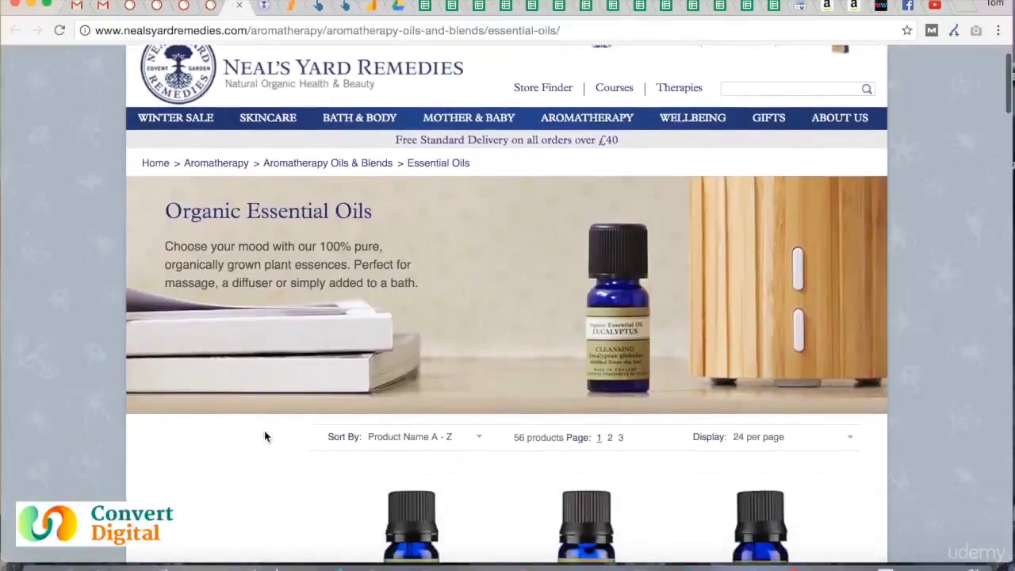
scroll(265, 435, "down", 10)
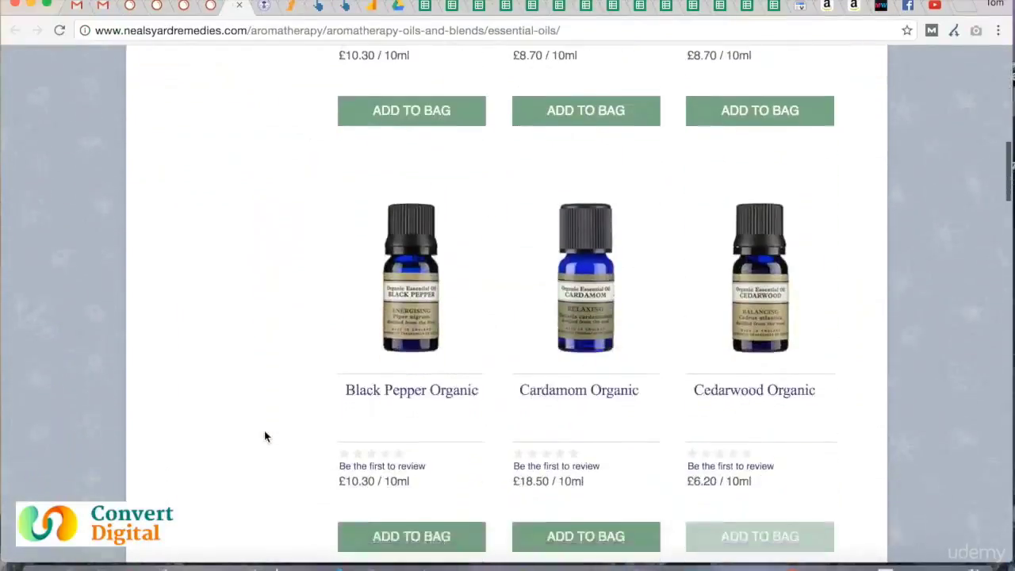
scroll(265, 435, "down", 15)
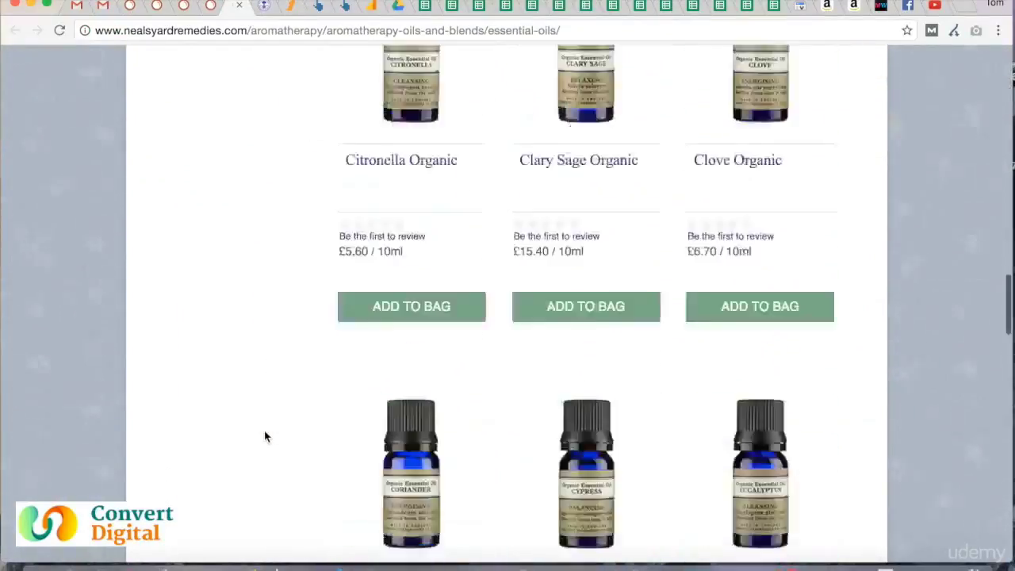
scroll(265, 437, "down", 20)
scroll(264, 436, "up", 12)
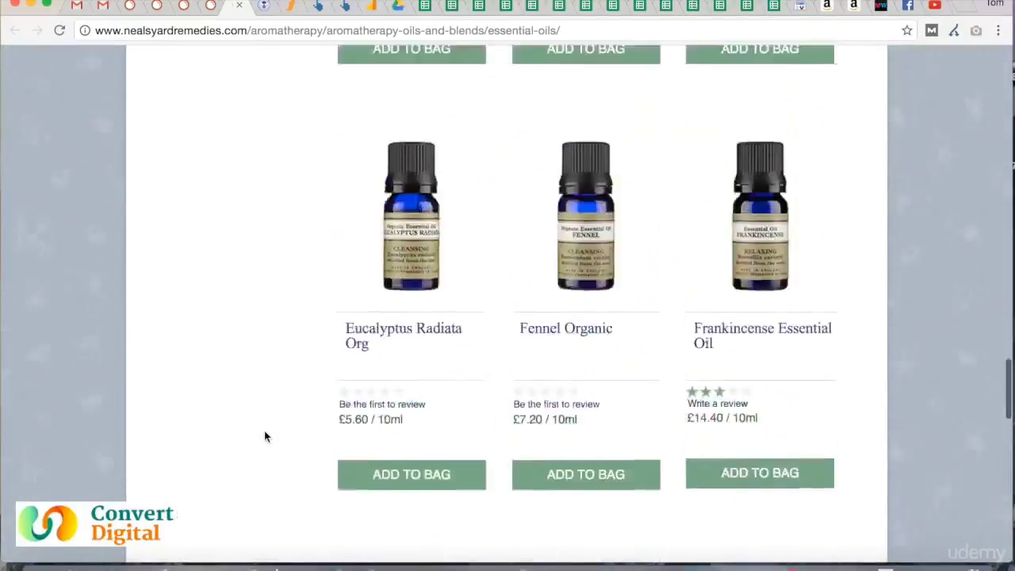
scroll(265, 436, "up", 20)
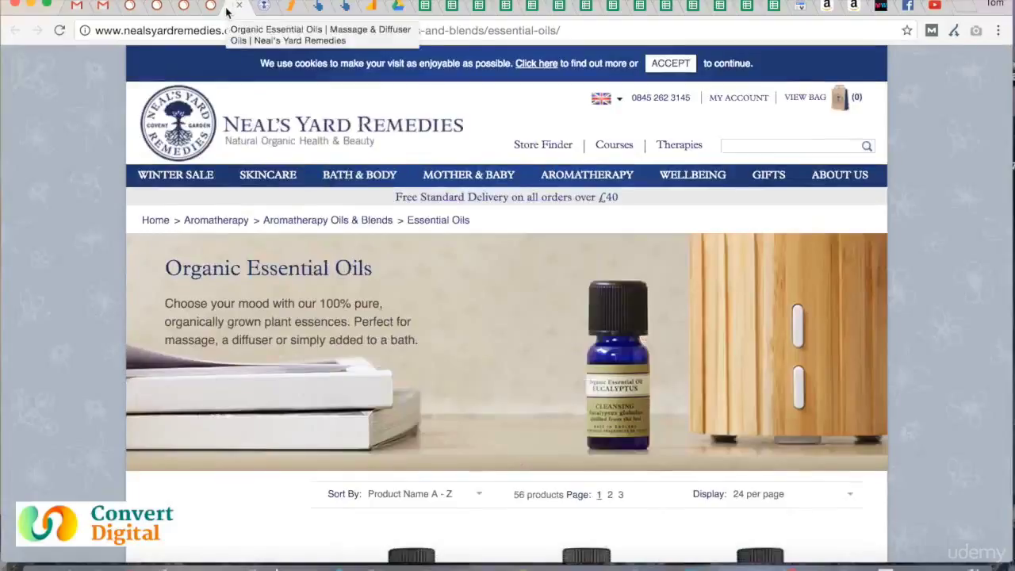
Review the Organic Essential Oils page again, examining its heading, intro copy, individual oil listings and the site's Skincare categories.
scroll(277, 346, "down", 1)
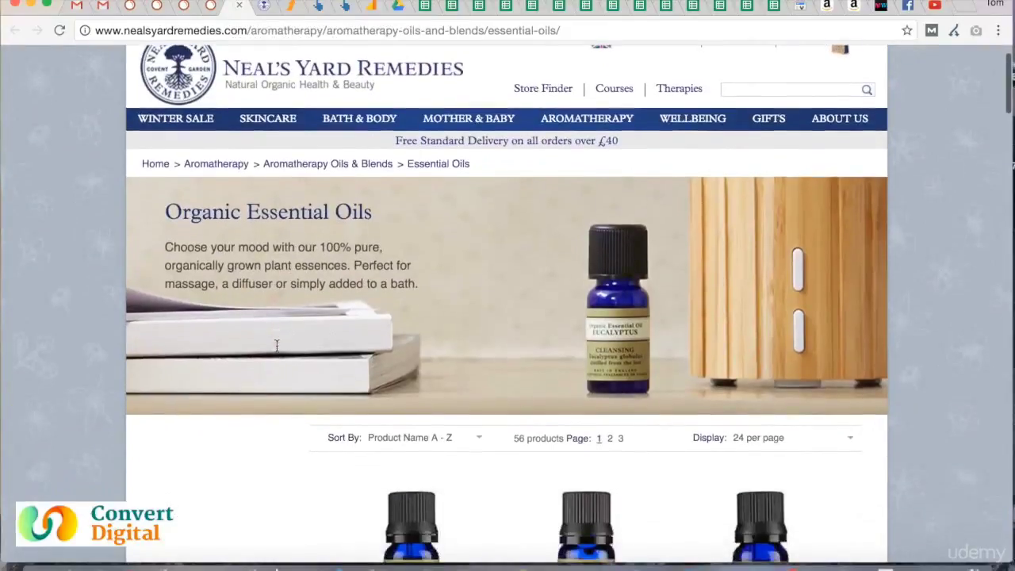
scroll(252, 394, "down", 3)
scroll(253, 399, "down", 20)
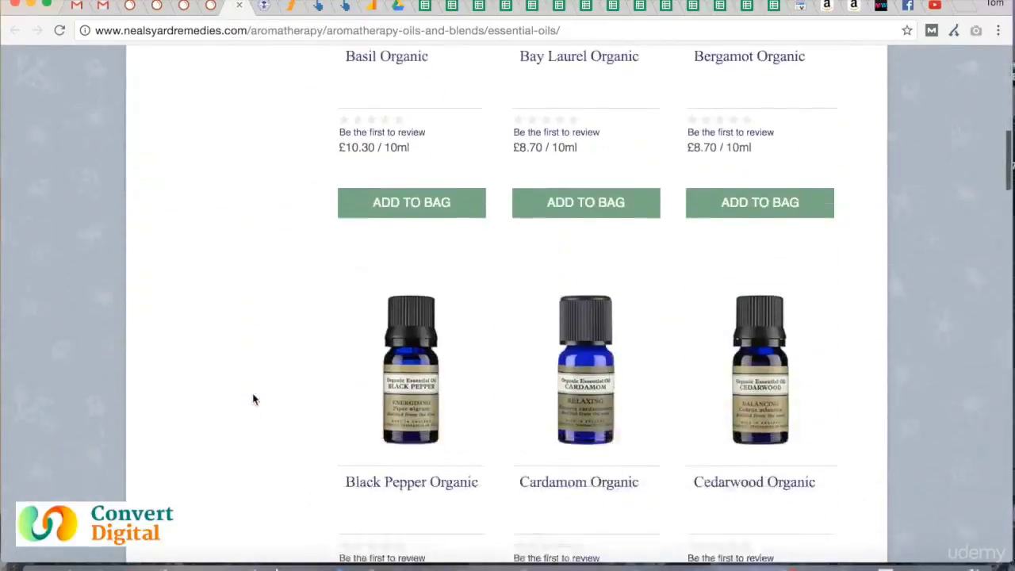
scroll(254, 399, "down", 20)
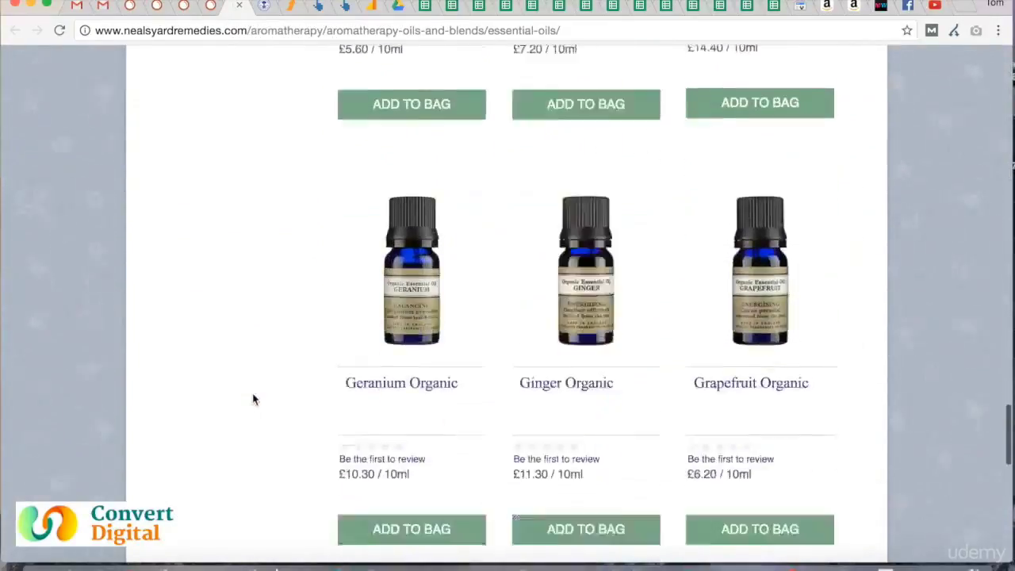
scroll(273, 264, "up", 15)
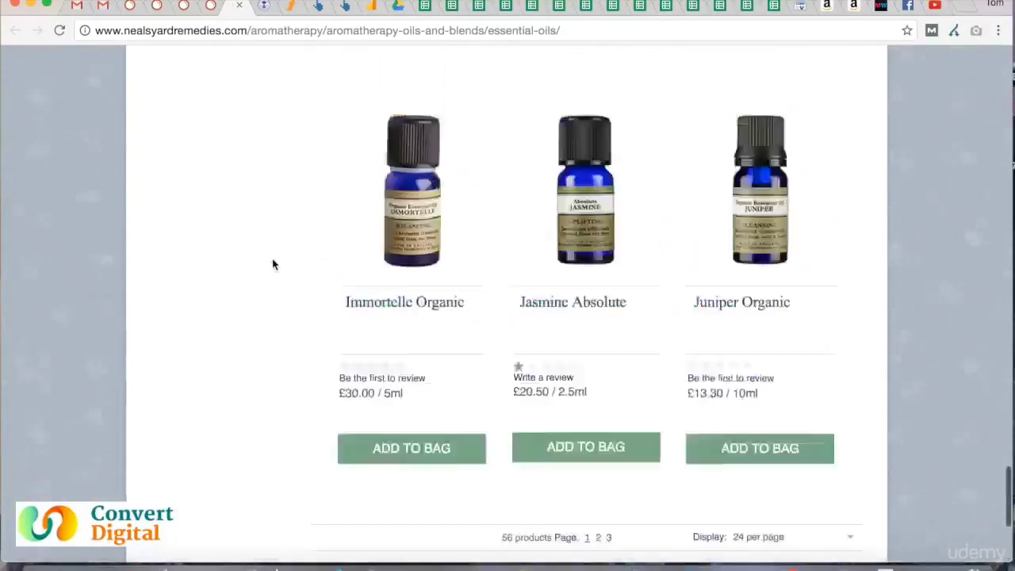
scroll(273, 264, "up", 10)
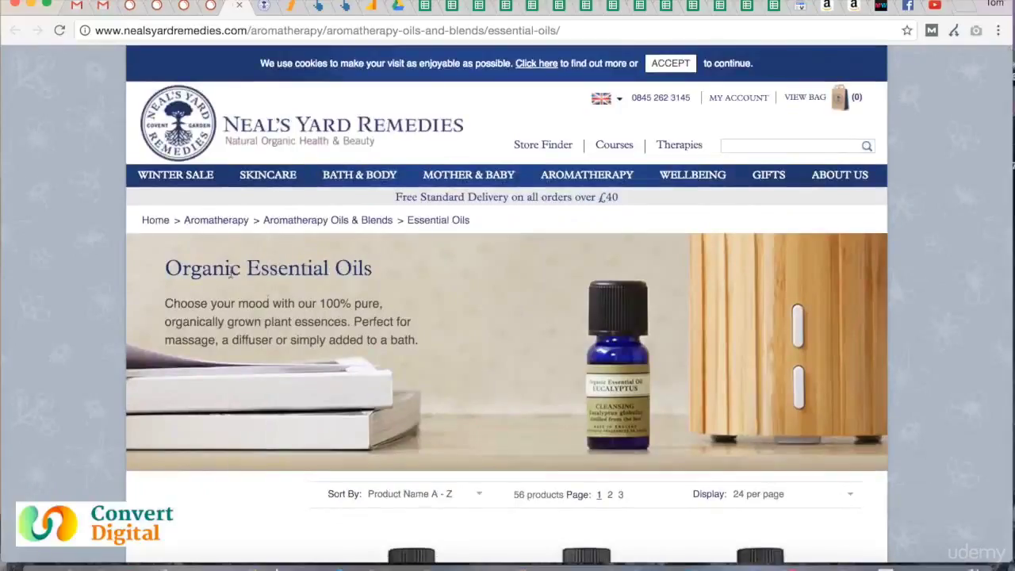
scroll(277, 400, "down", 2)
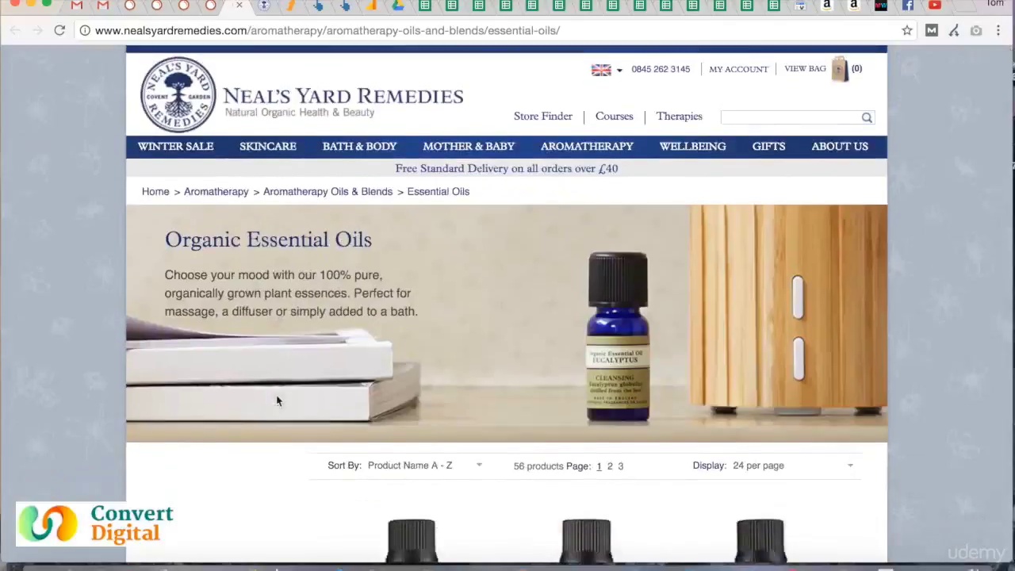
mouse_move(262, 170)
scroll(262, 170, "up", 2)
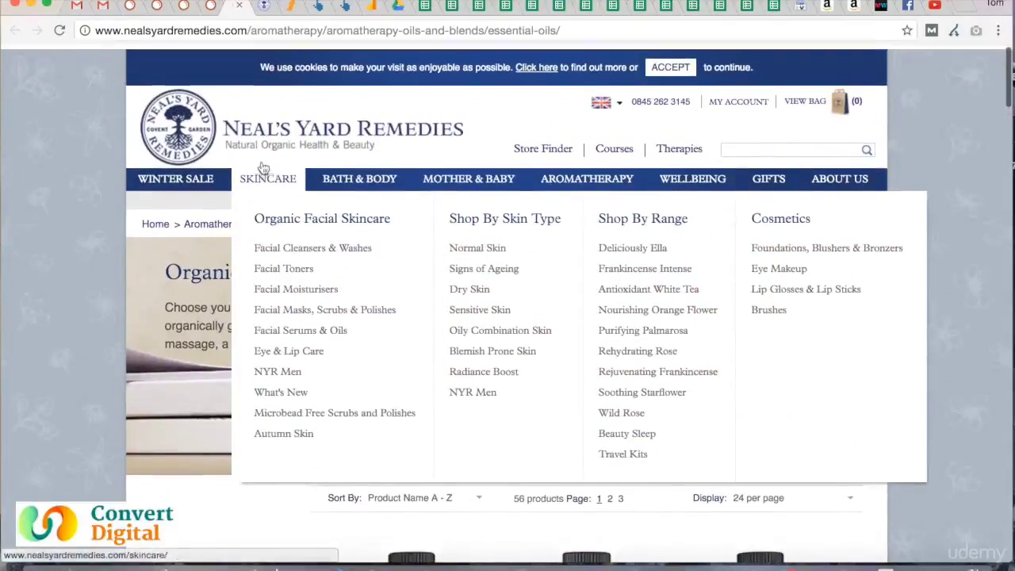
scroll(265, 305, "down", 5)
scroll(264, 306, "down", 3)
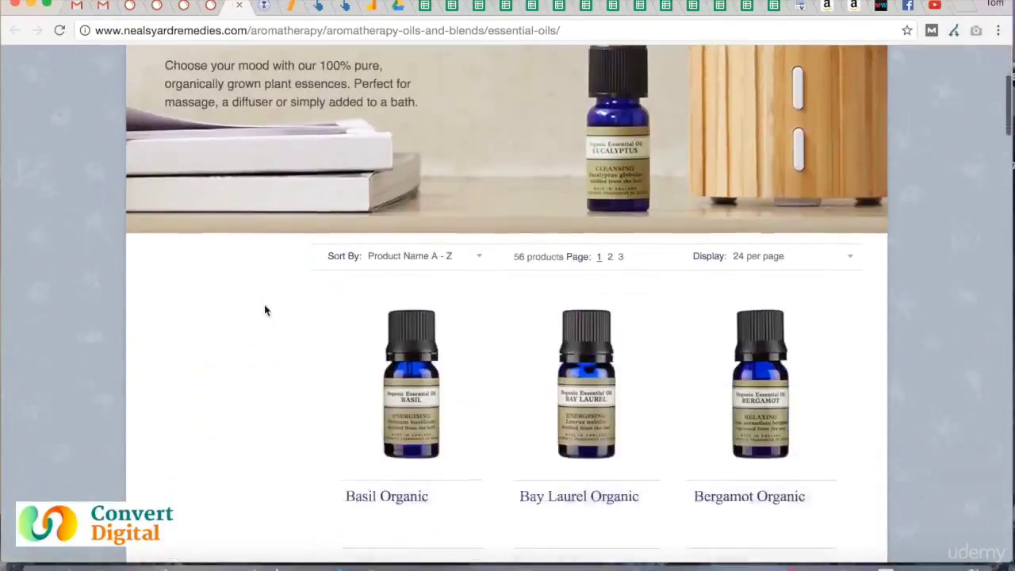
Check the essential oils keyword row in SEMrush, then compare it with the ranking page's heading, copy and full product range down to the footer.
left_click(212, 6)
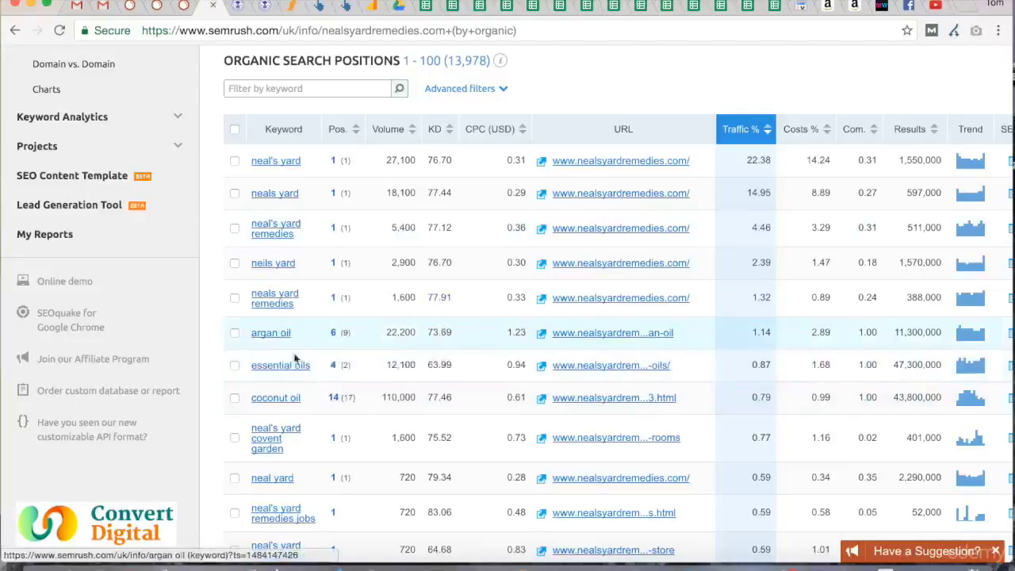
left_click(237, 11)
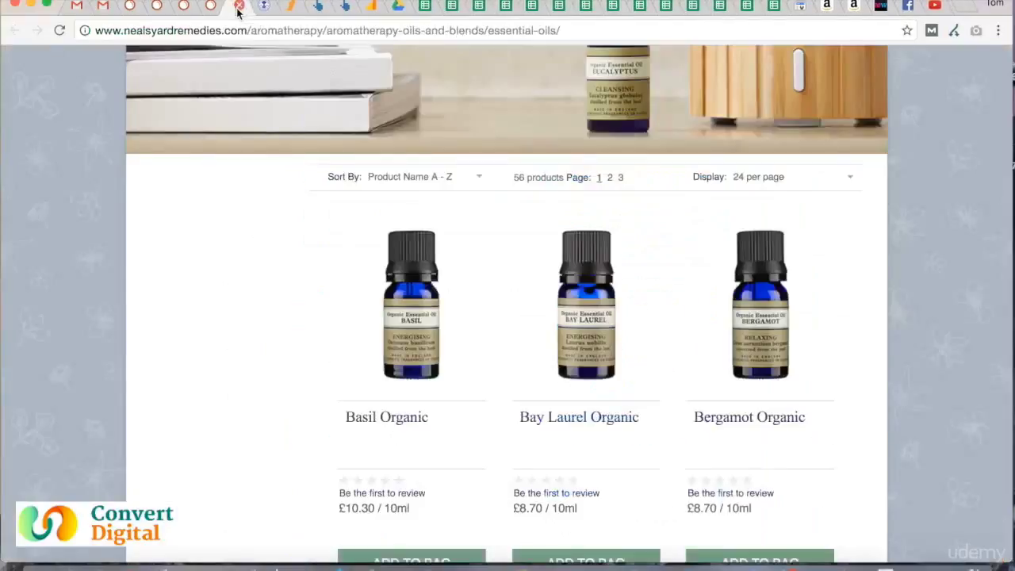
scroll(353, 245, "up", 3)
scroll(353, 242, "down", 1)
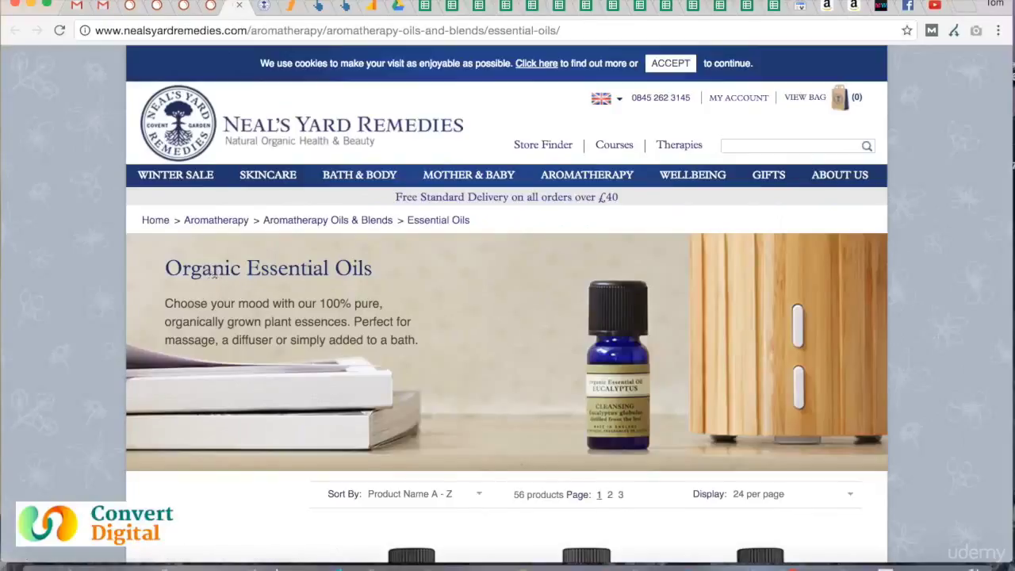
scroll(238, 345, "down", 5)
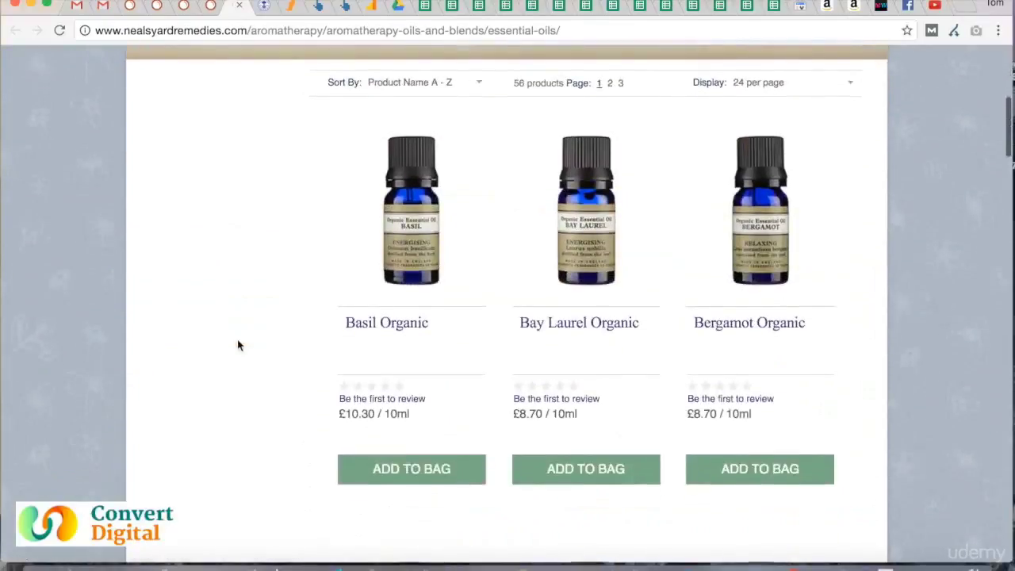
scroll(355, 378, "down", 15)
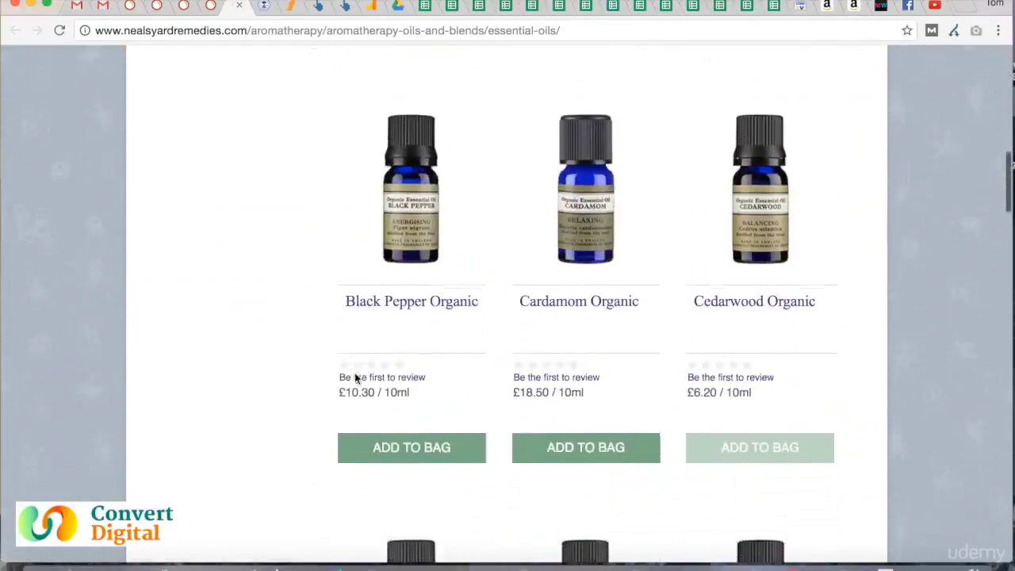
scroll(355, 378, "down", 20)
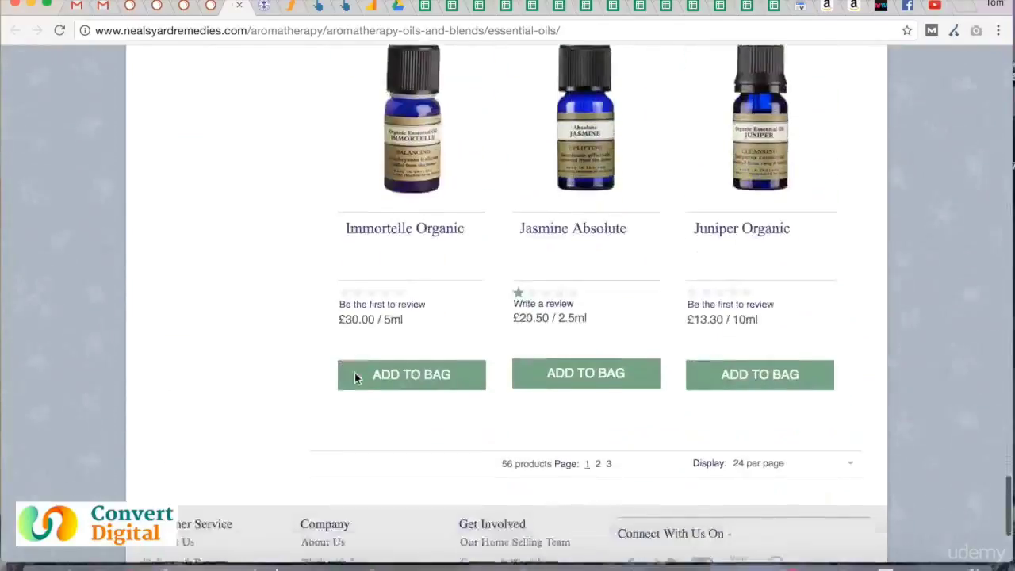
scroll(356, 378, "down", 1)
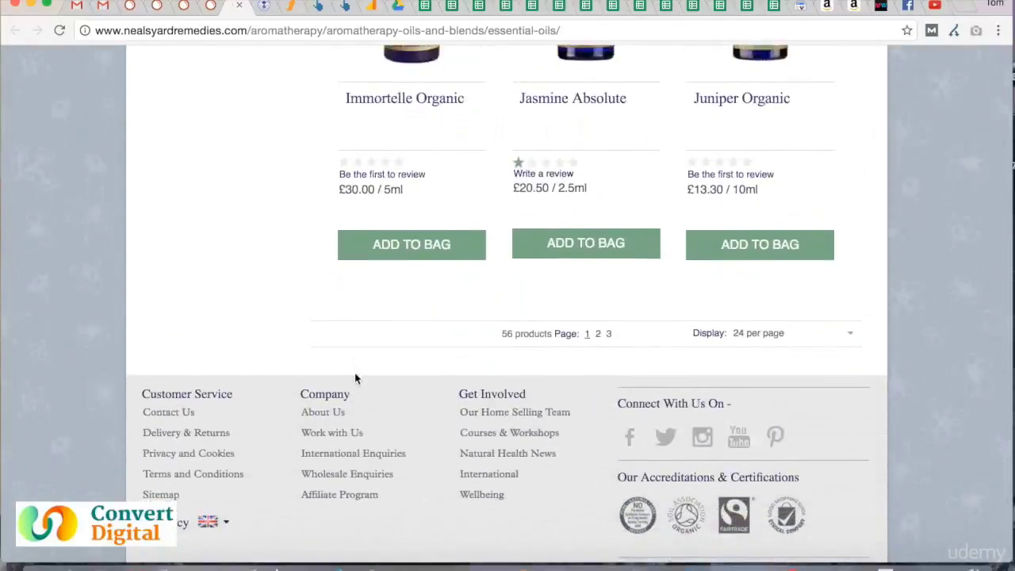
scroll(356, 378, "up", 20)
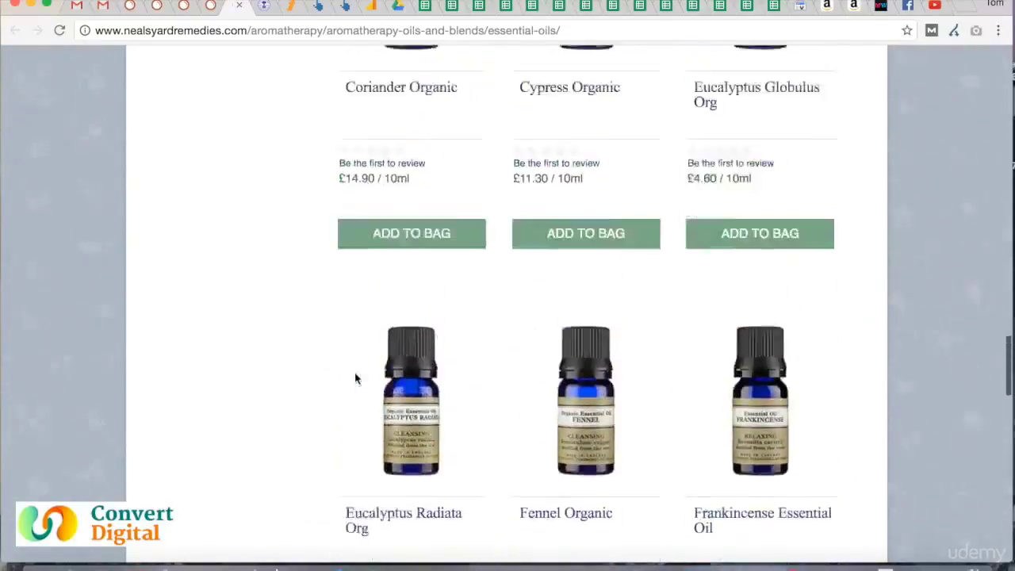
scroll(355, 378, "up", 10)
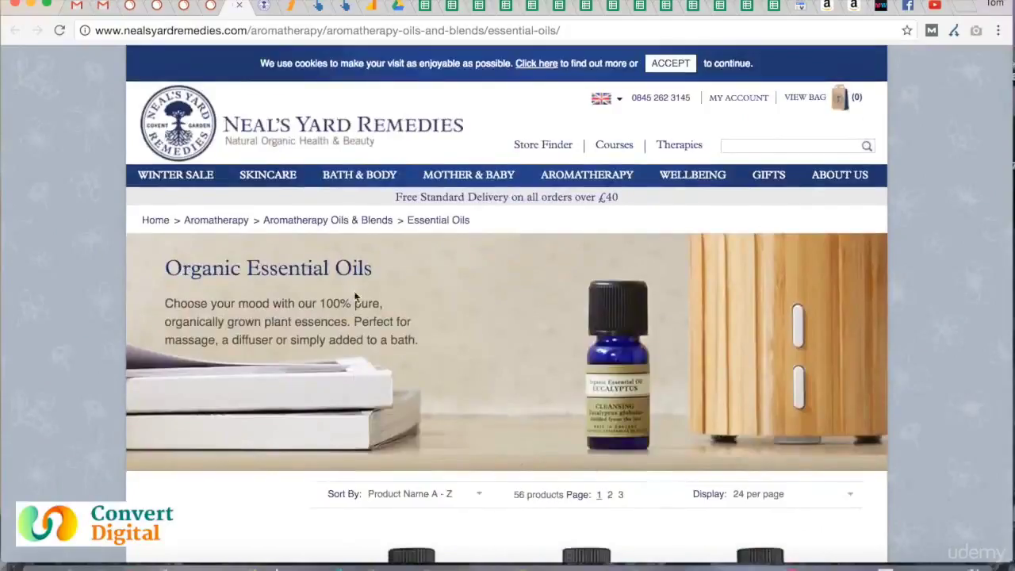
scroll(371, 404, "down", 1)
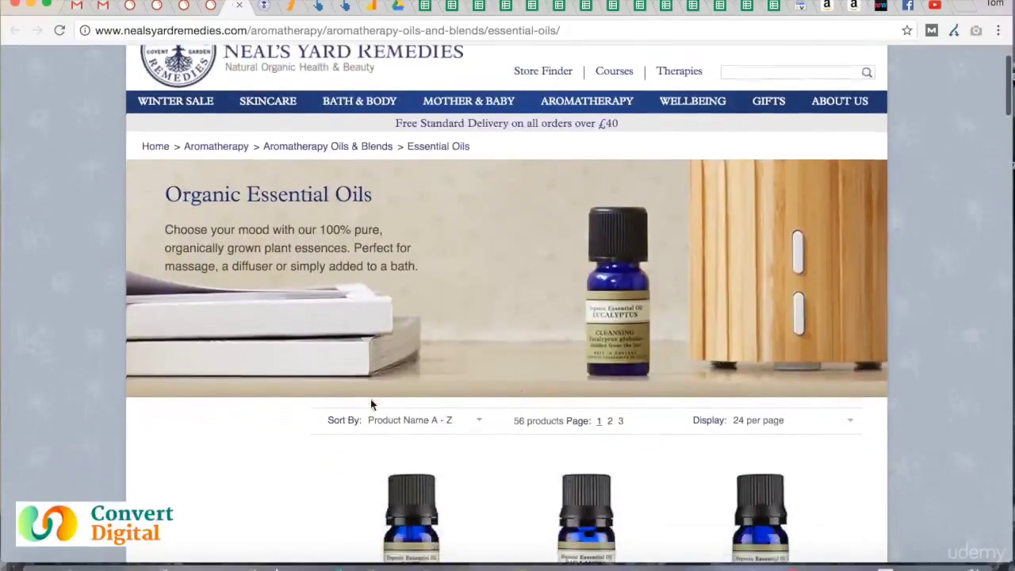
scroll(370, 405, "up", 1)
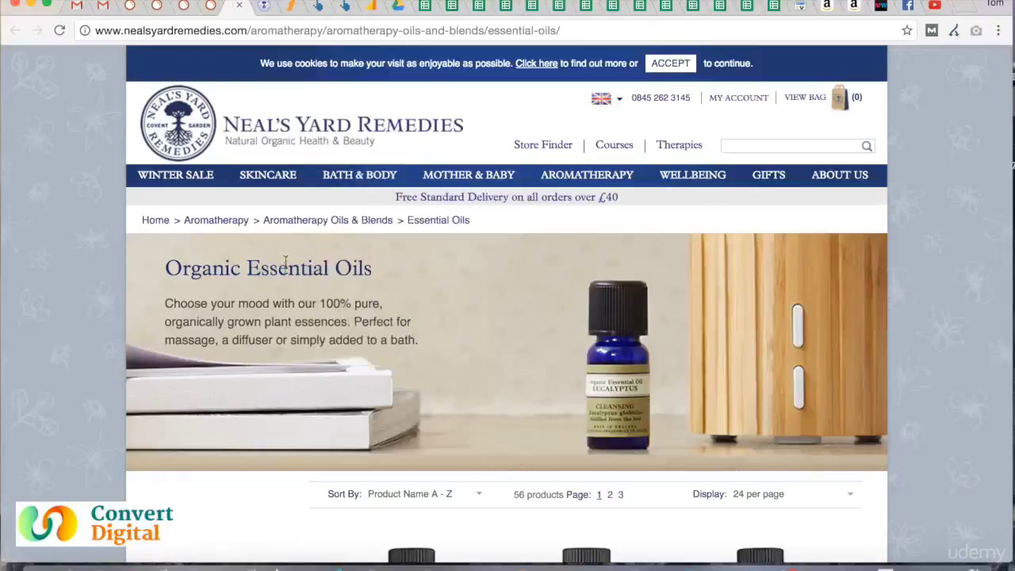
Return to the SEMrush report for nealsyardremedies.com and sort the organic search positions by position in ascending order.
mouse_move(257, 181)
left_click(210, 8)
scroll(365, 357, "down", 1)
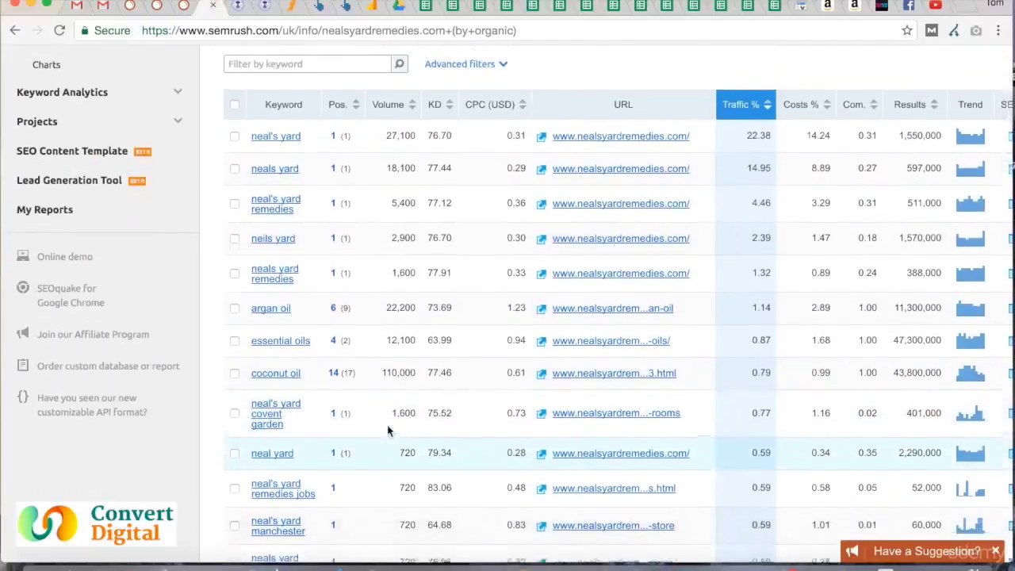
scroll(388, 430, "up", 3)
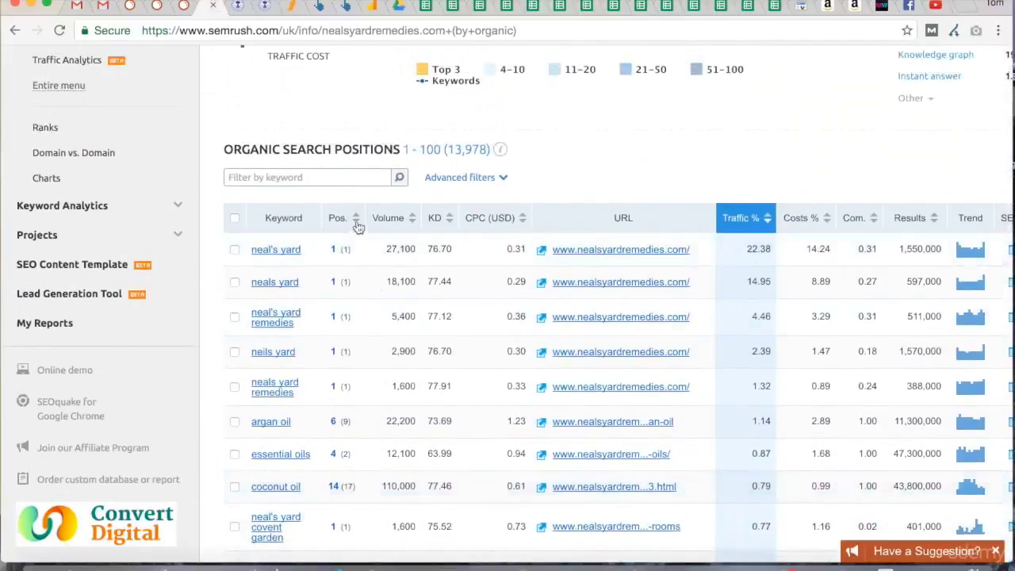
left_click(357, 218)
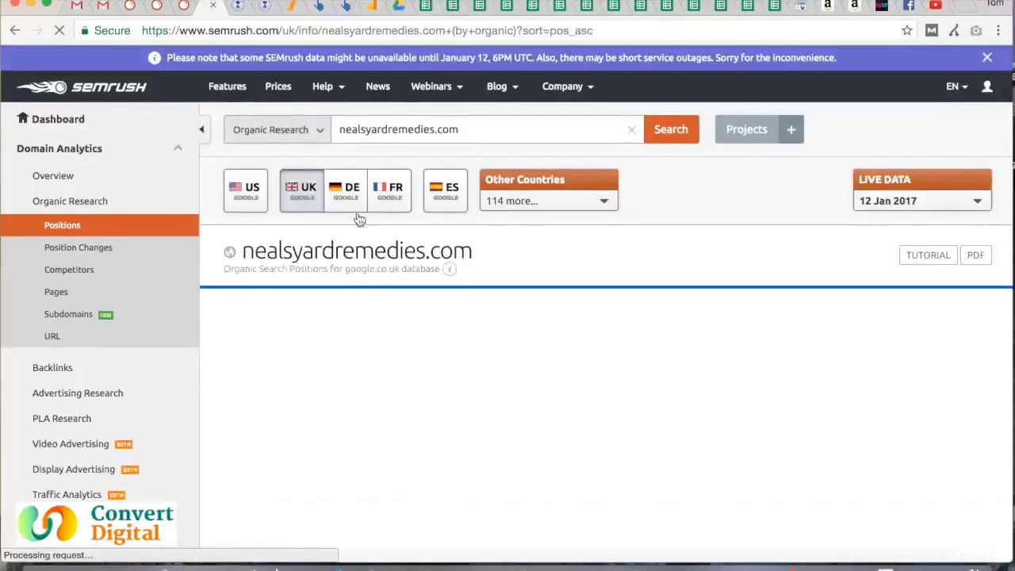
Examine the keywords ranking in position 1, looking for non-brand terms such as she oak, ylang ylang body oil and organic lavender essential oil.
scroll(372, 401, "down", 3)
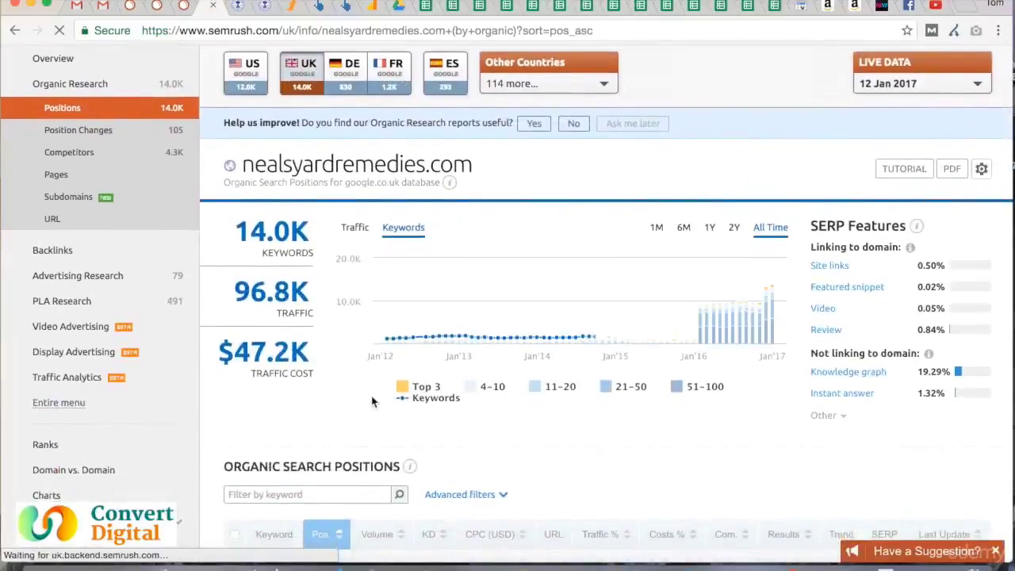
scroll(372, 401, "down", 5)
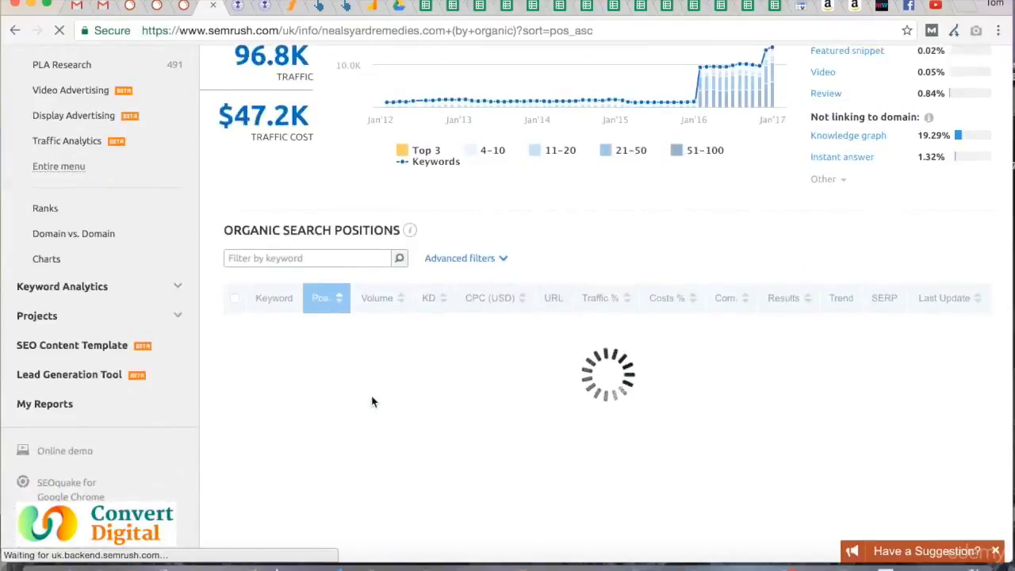
scroll(372, 401, "down", 1)
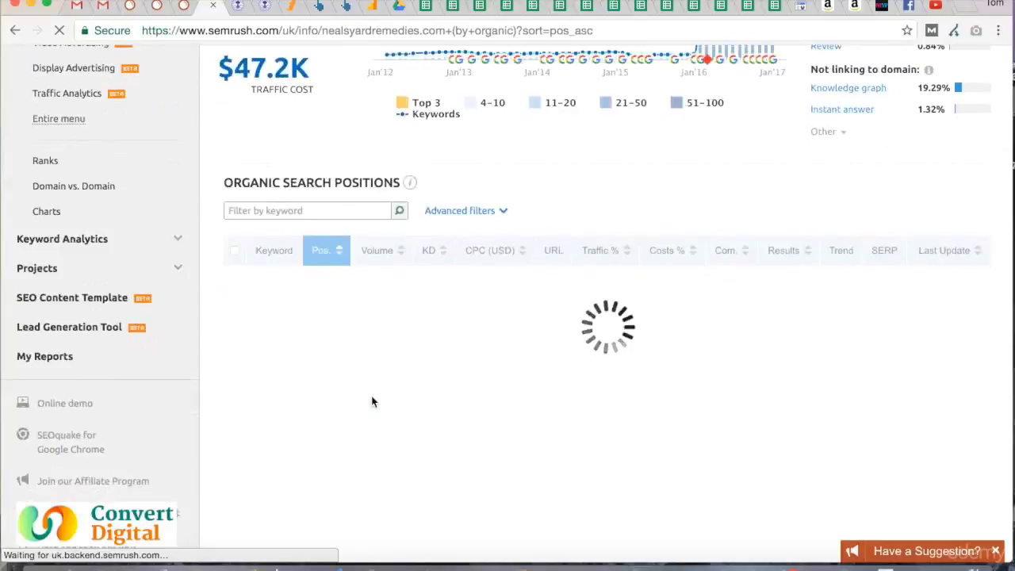
scroll(372, 401, "down", 4)
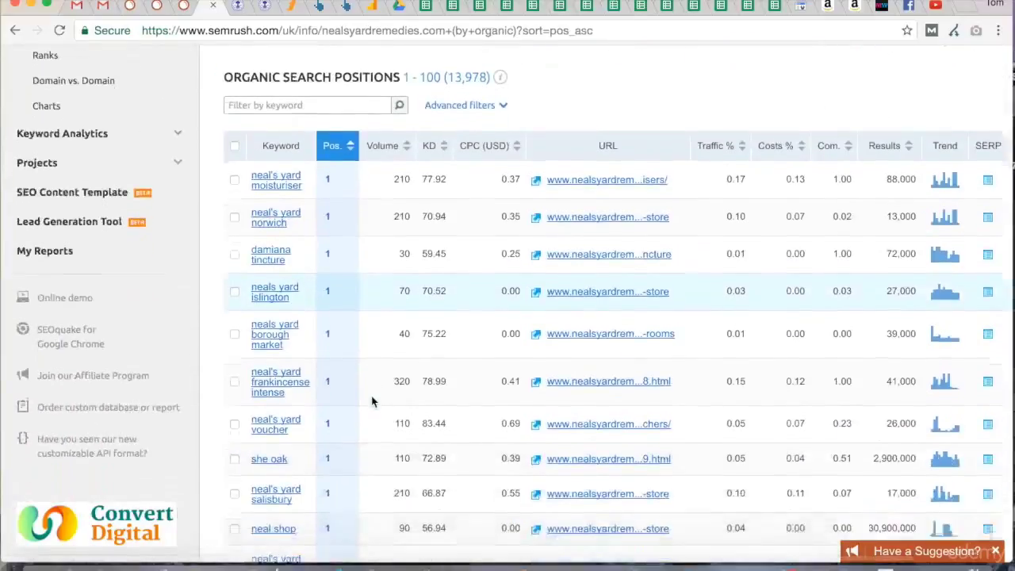
scroll(372, 401, "down", 6)
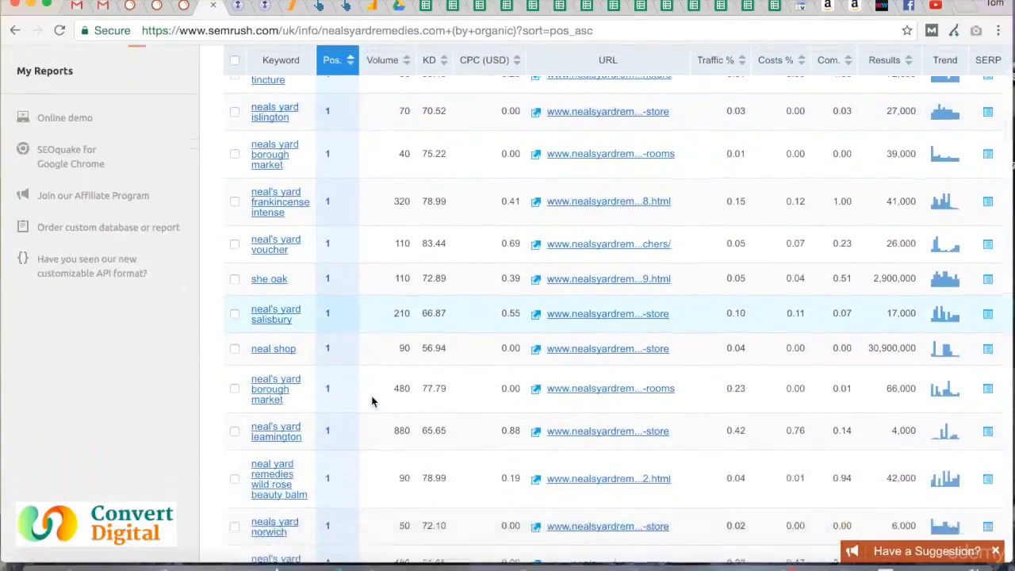
scroll(372, 402, "down", 6)
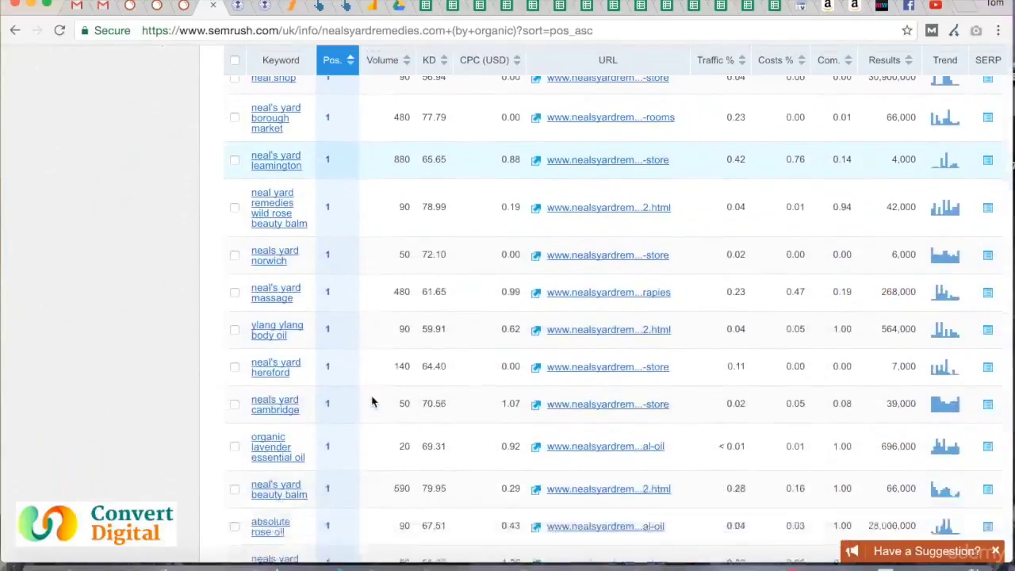
Examine further position 1 keywords for non-brand terms such as absolute rose oil, organic lavender oil, organic aftershave and organic geranium oil.
scroll(372, 401, "down", 3)
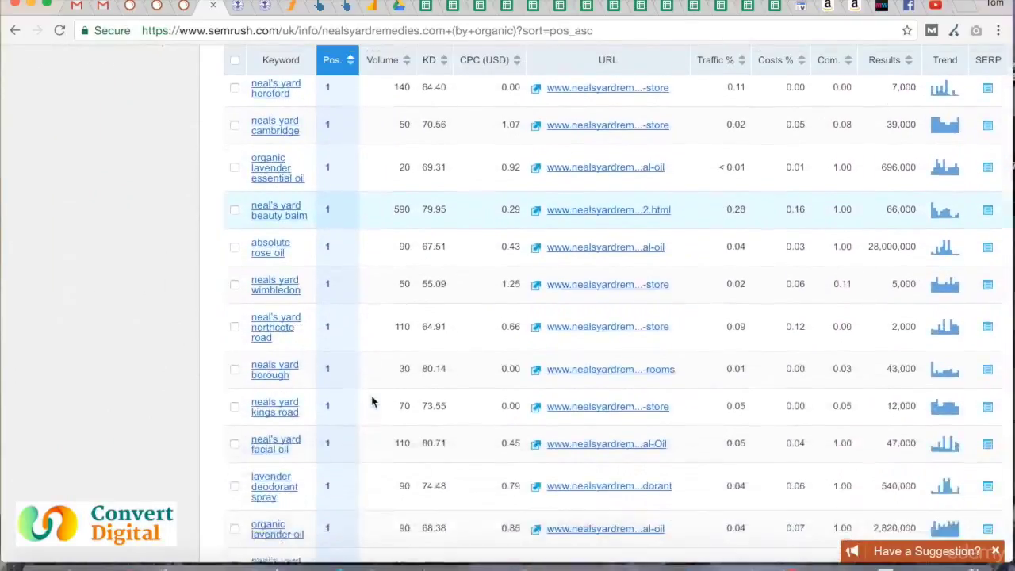
scroll(288, 451, "down", 2)
scroll(288, 467, "down", 6)
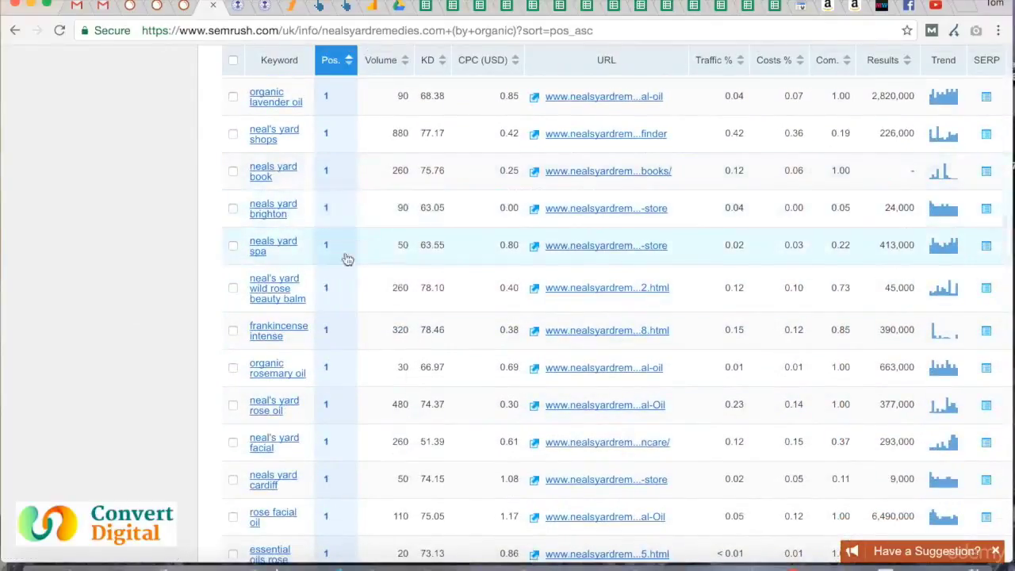
scroll(358, 350, "down", 7)
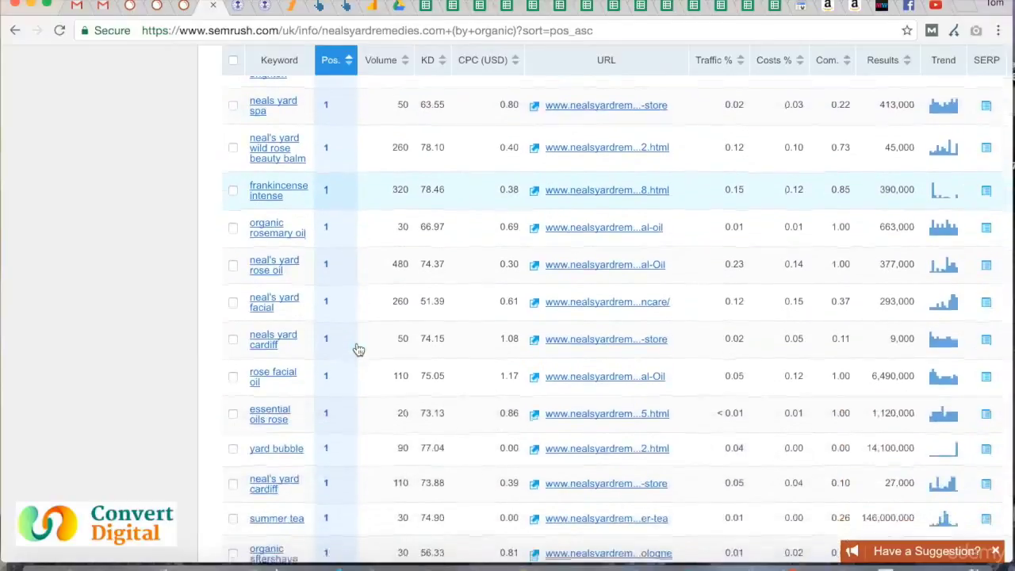
scroll(358, 349, "down", 2)
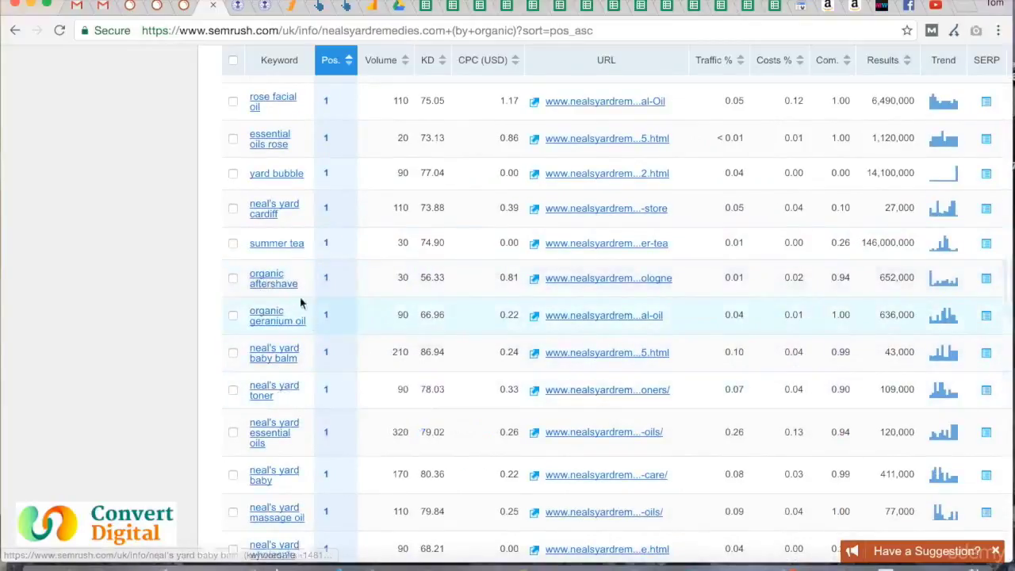
scroll(393, 286, "down", 1)
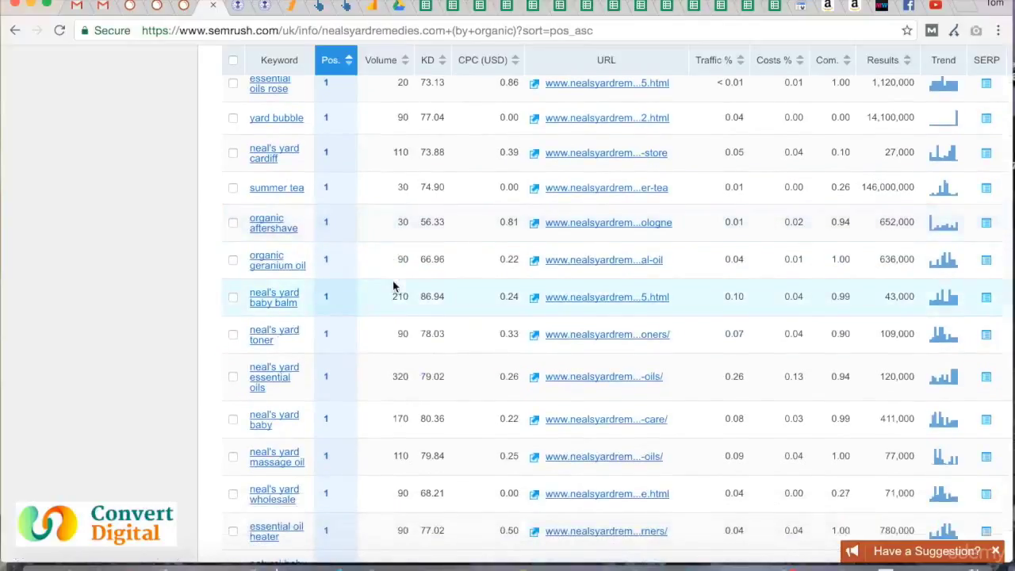
scroll(393, 286, "down", 1)
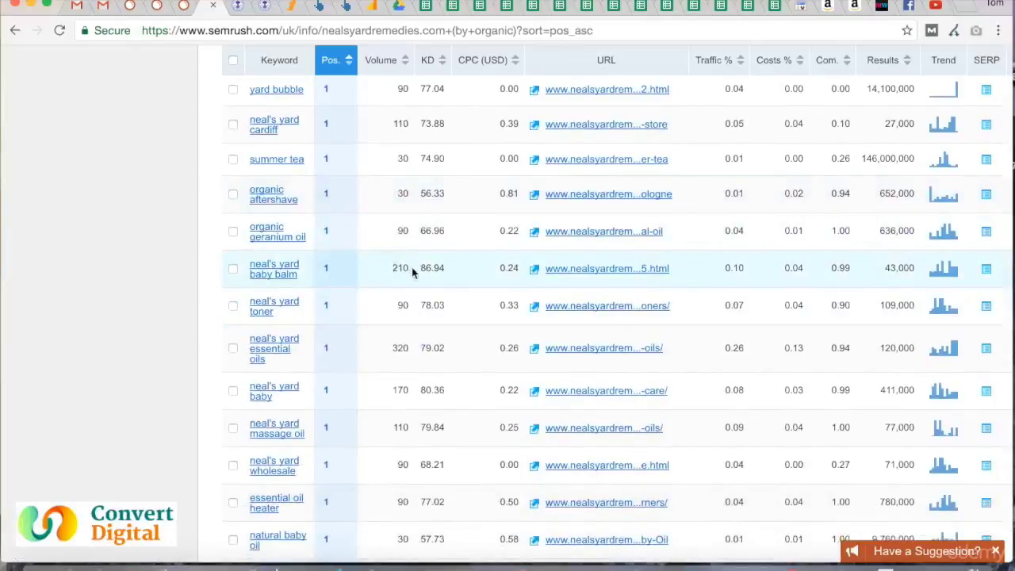
scroll(401, 270, "down", 1)
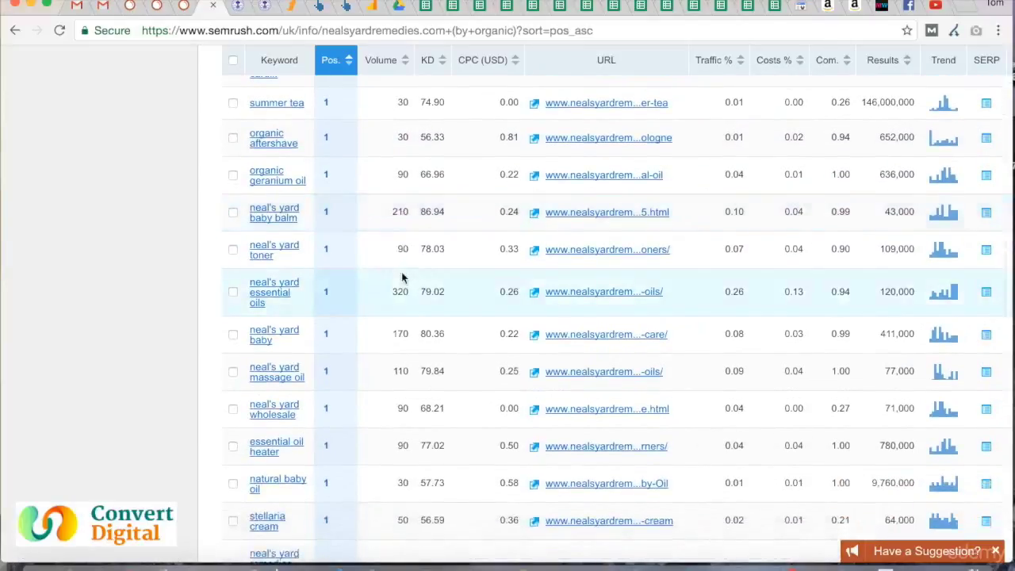
scroll(401, 276, "up", 8)
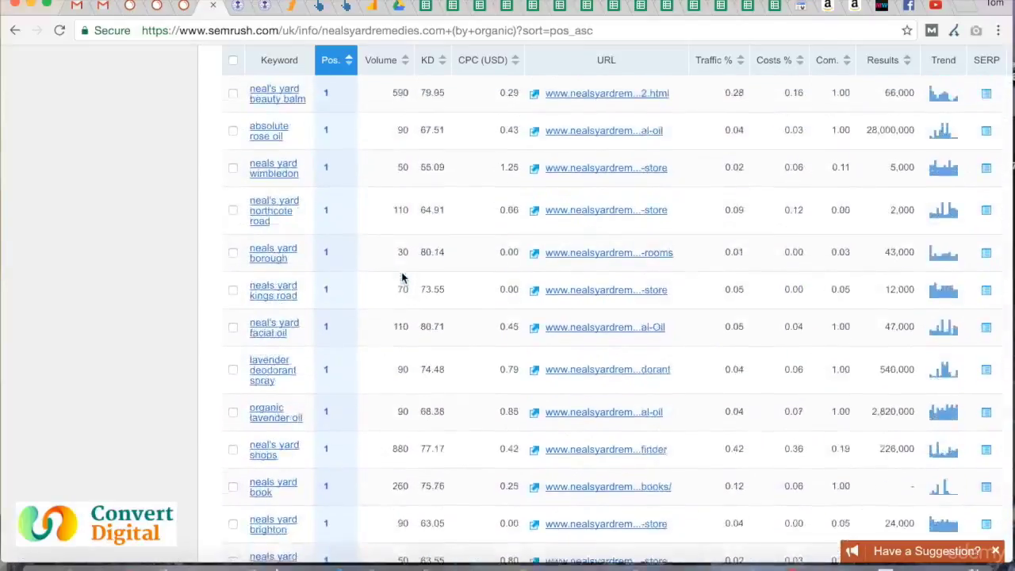
scroll(401, 277, "up", 15)
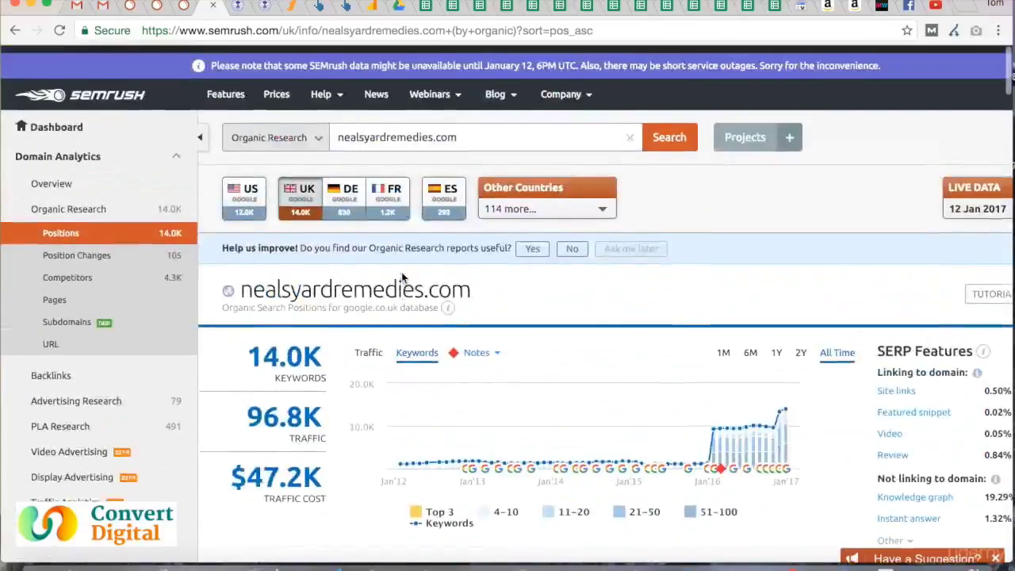
Go through the position 1 keywords again from the start, comparing traffic share and competition for terms such as rose facial oil and essential oils rose.
scroll(401, 277, "down", 8)
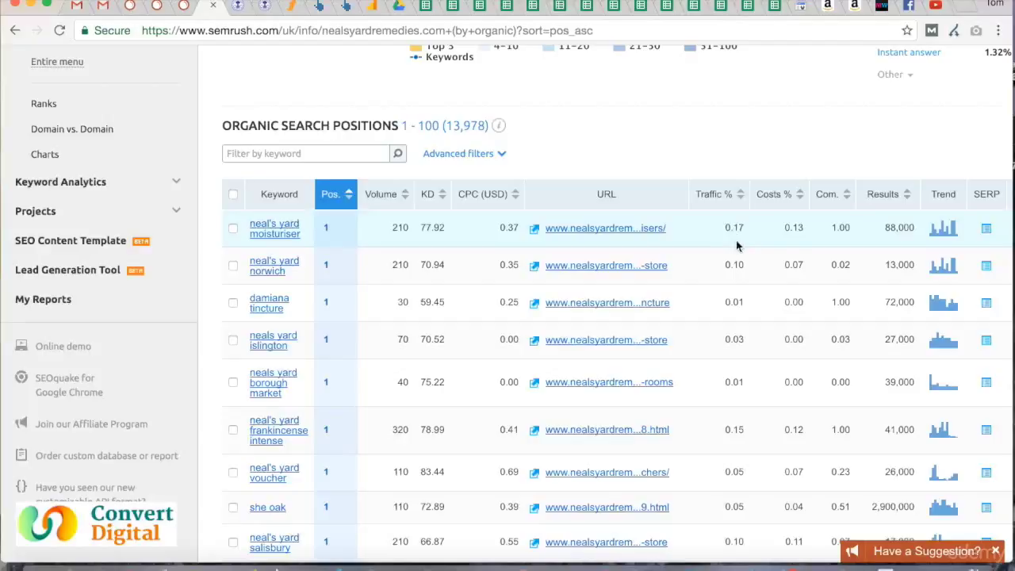
scroll(840, 298, "down", 1)
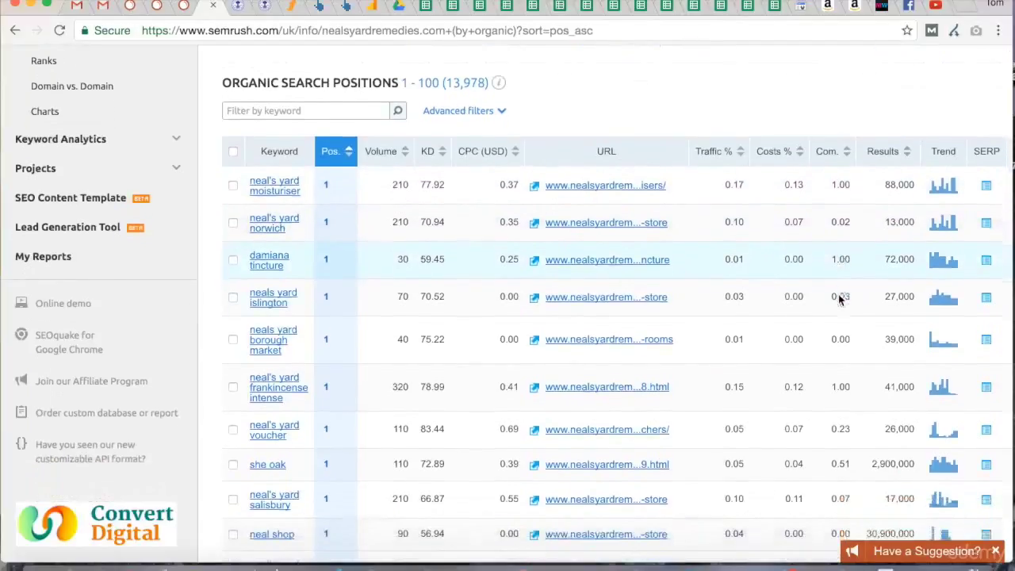
scroll(839, 298, "down", 15)
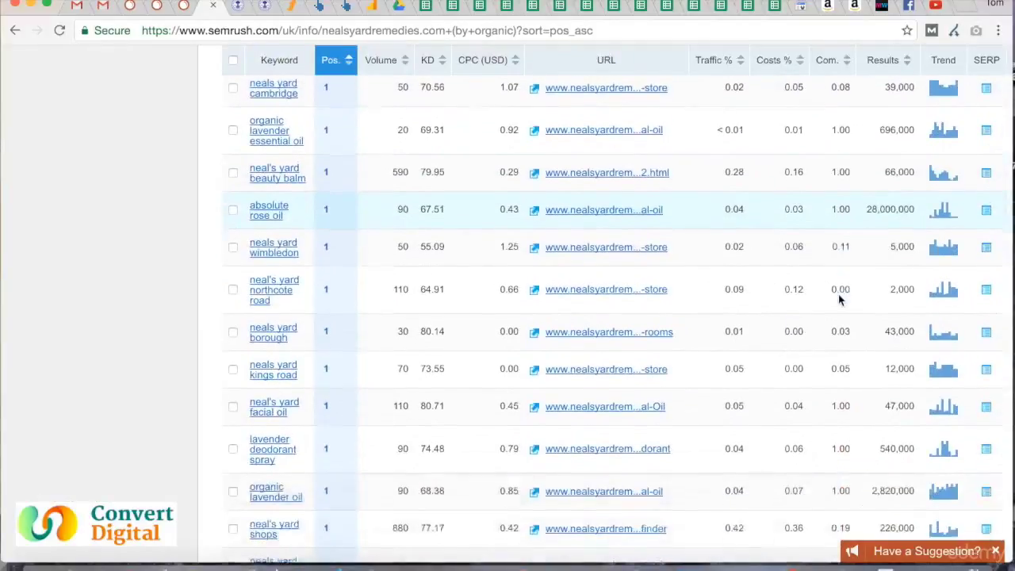
scroll(839, 298, "down", 2)
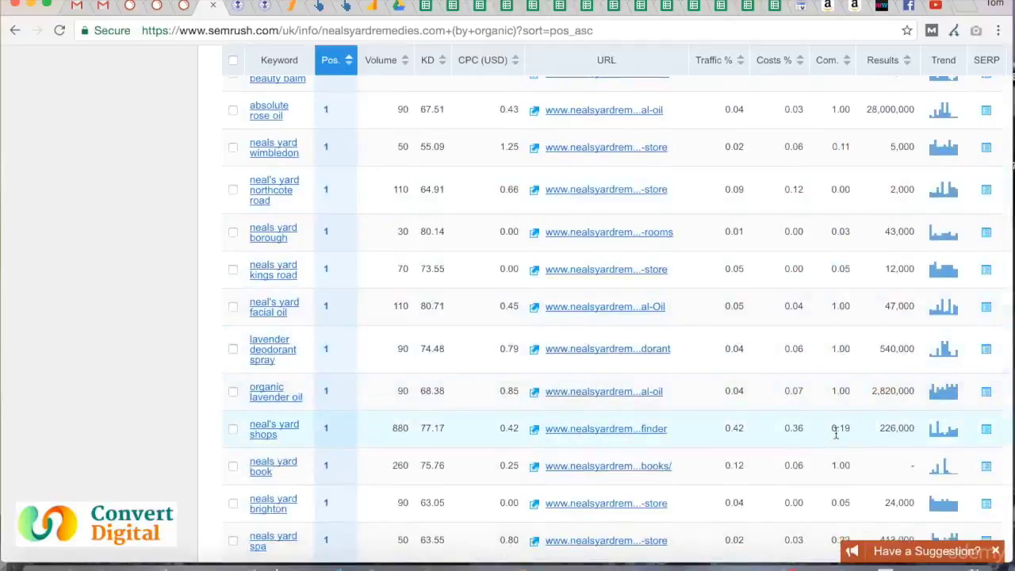
scroll(841, 374, "down", 5)
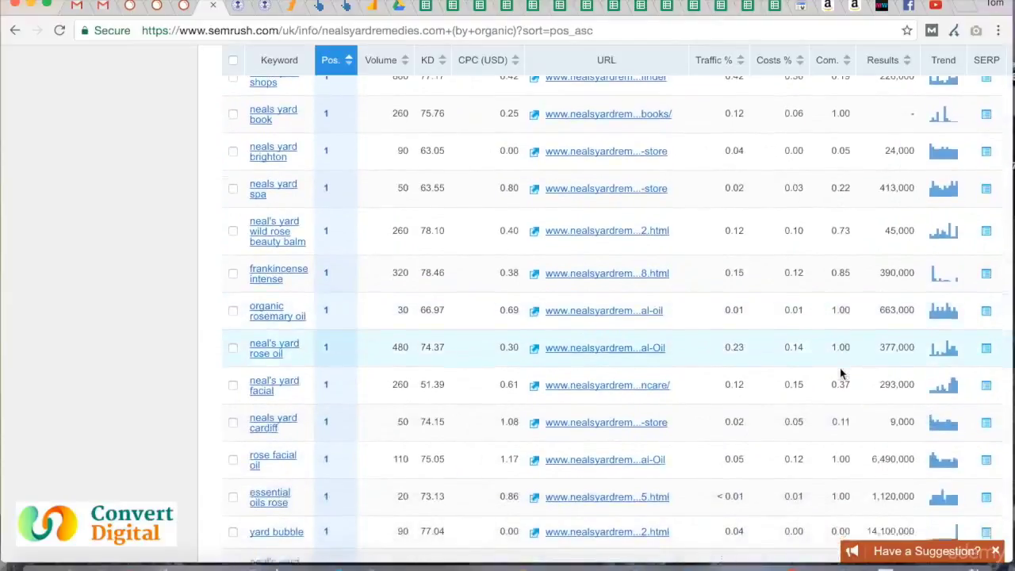
scroll(841, 374, "down", 2)
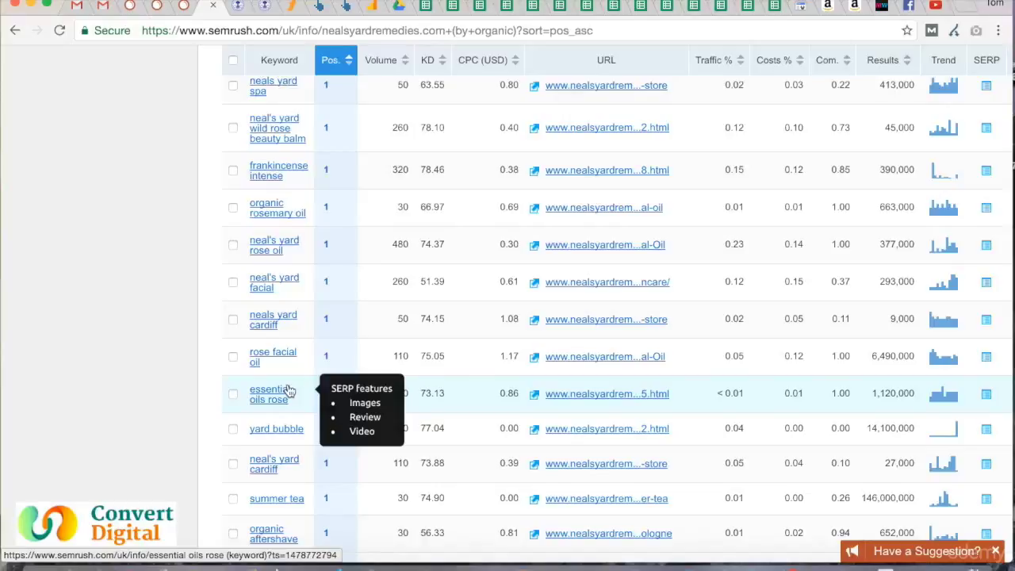
scroll(289, 390, "down", 3)
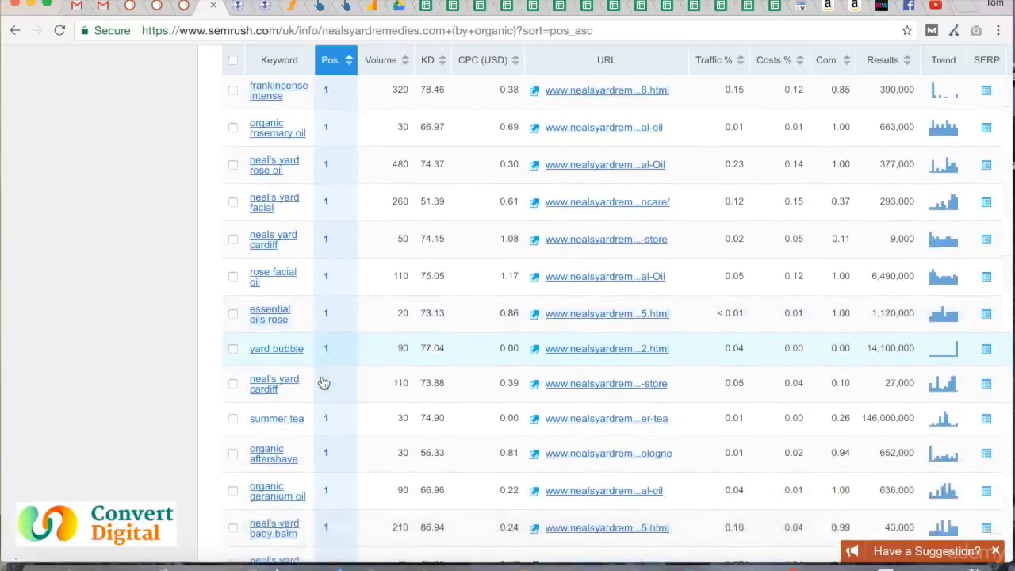
scroll(323, 383, "down", 5)
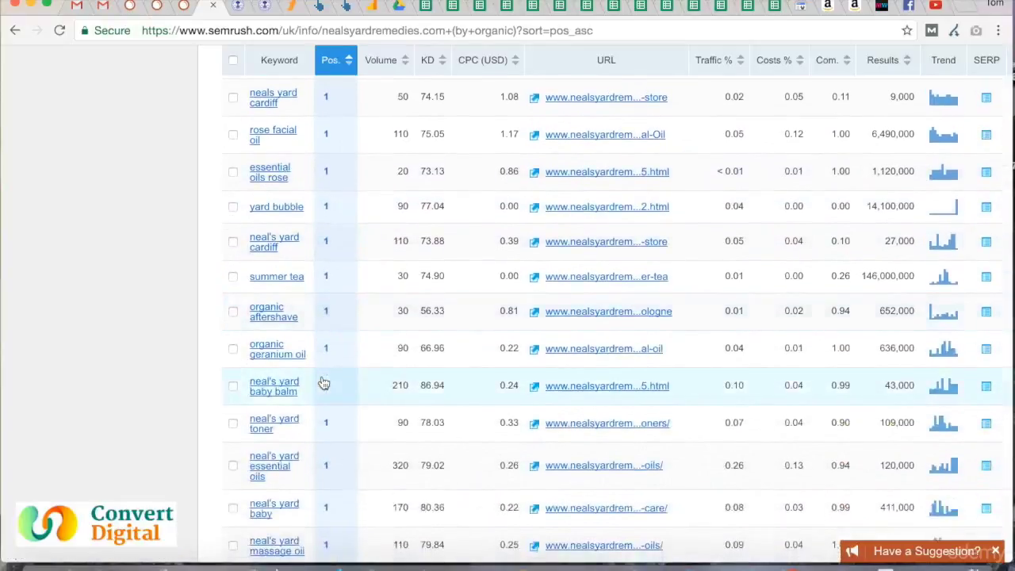
scroll(323, 382, "down", 5)
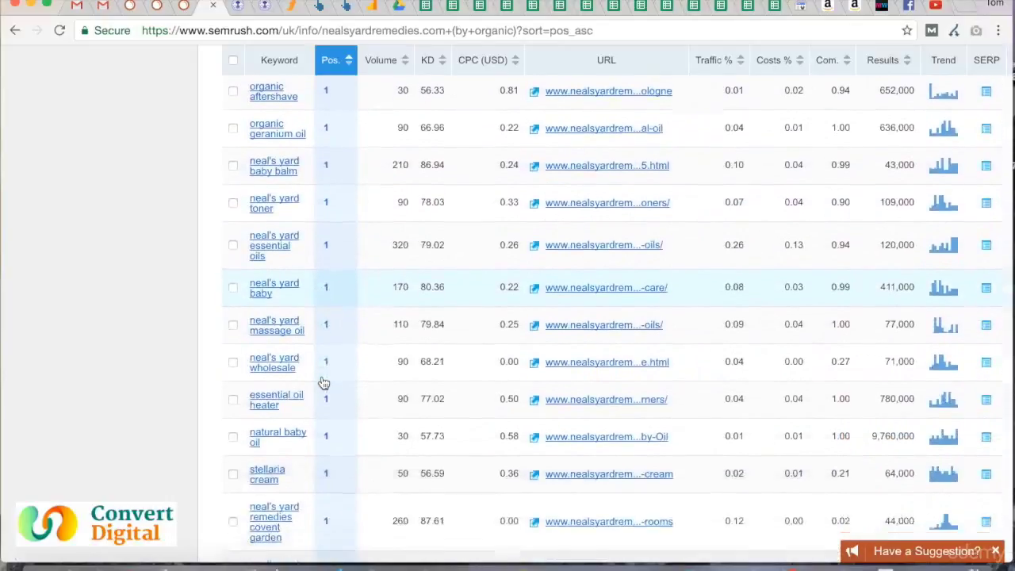
Switch the nealsyardremedies.com report to the Google US database and review its organic search positions.
scroll(323, 383, "up", 10)
scroll(324, 383, "up", 15)
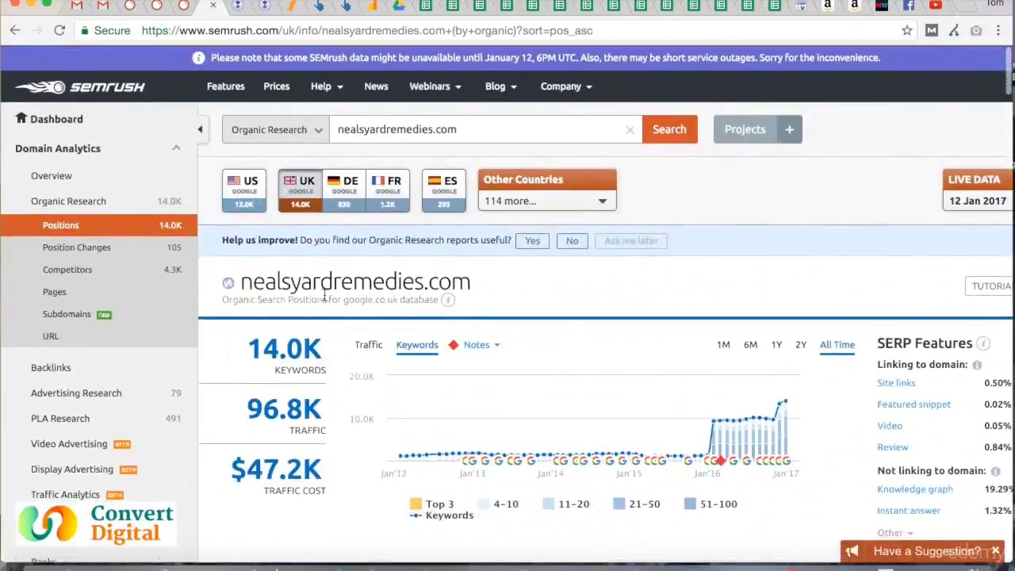
scroll(359, 404, "down", 6)
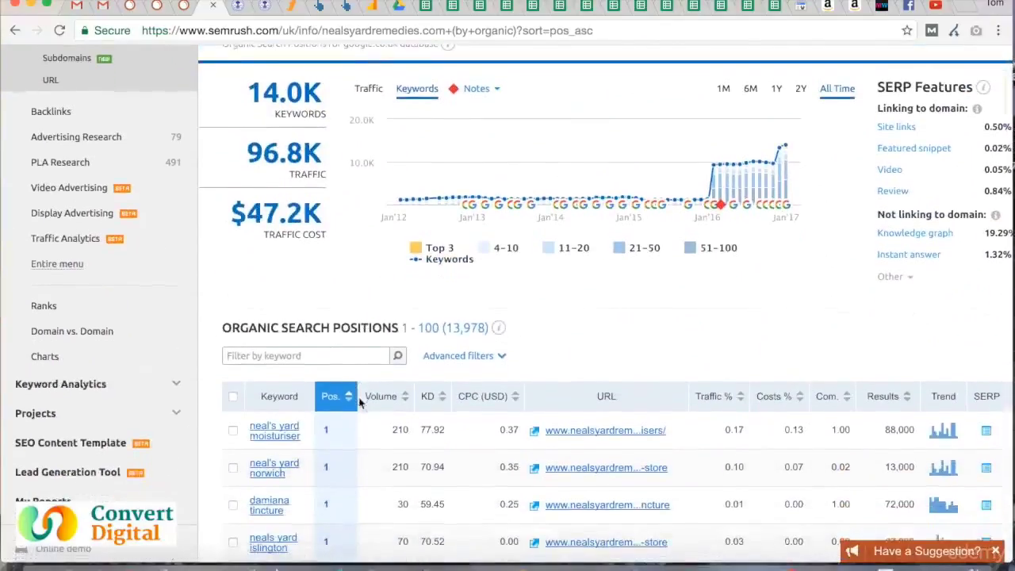
scroll(361, 405, "up", 4)
scroll(361, 405, "up", 3)
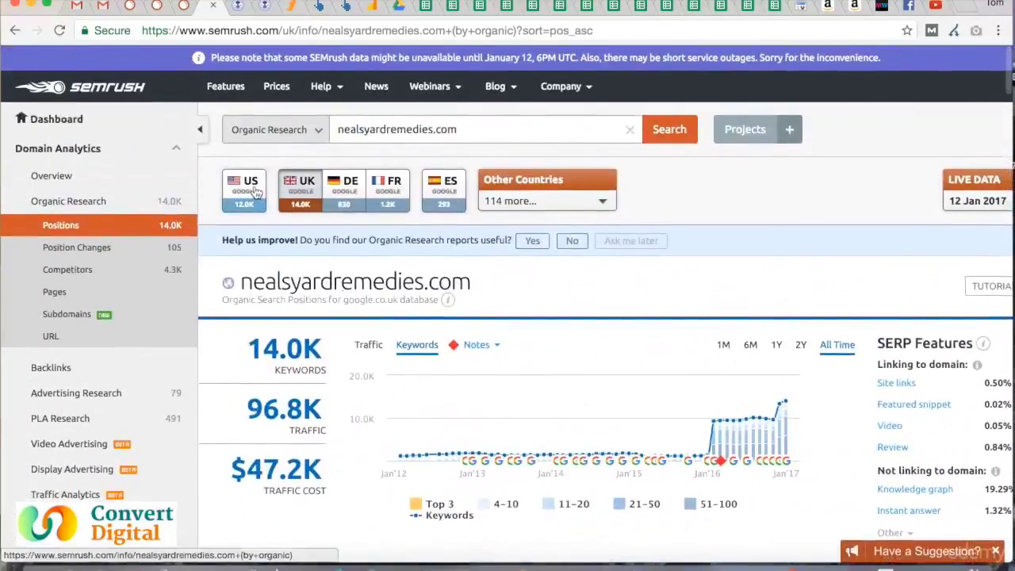
left_click(257, 194)
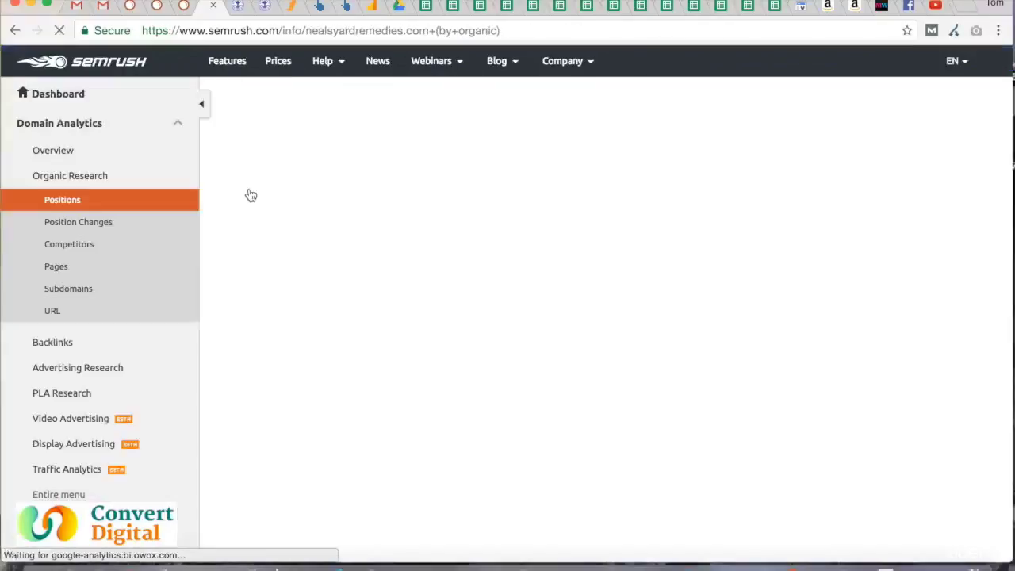
scroll(284, 413, "down", 5)
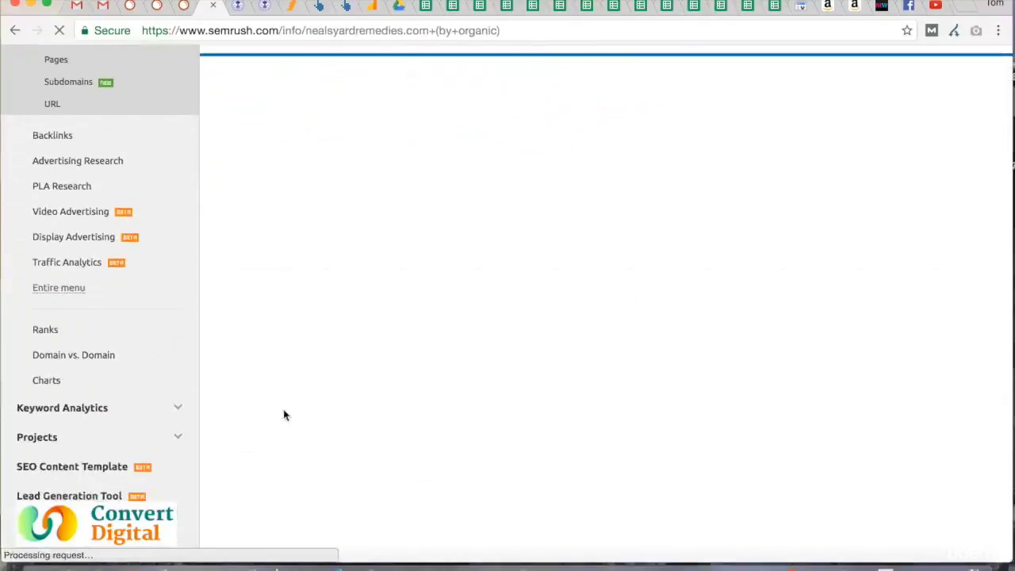
scroll(284, 415, "down", 5)
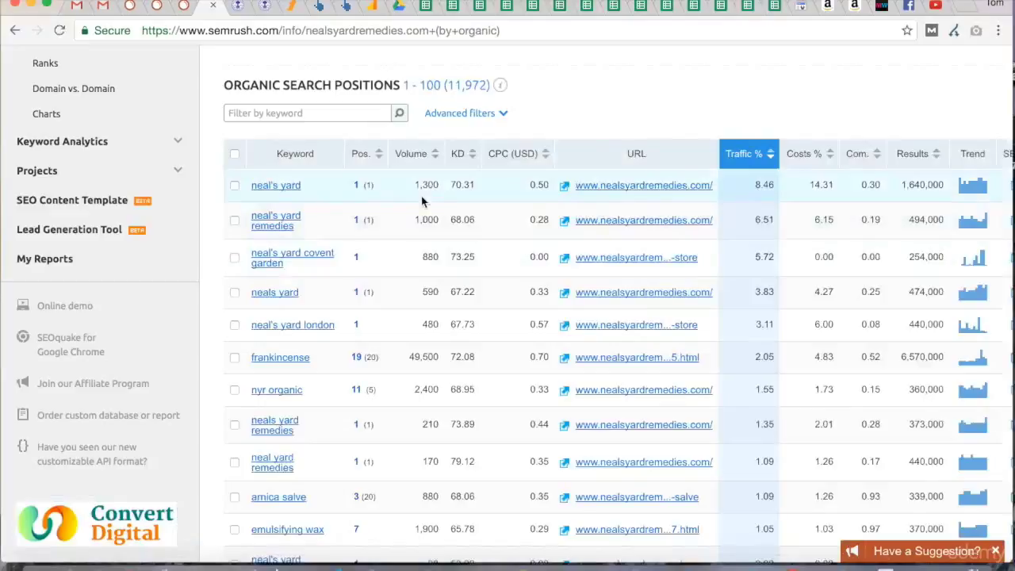
scroll(422, 201, "up", 5)
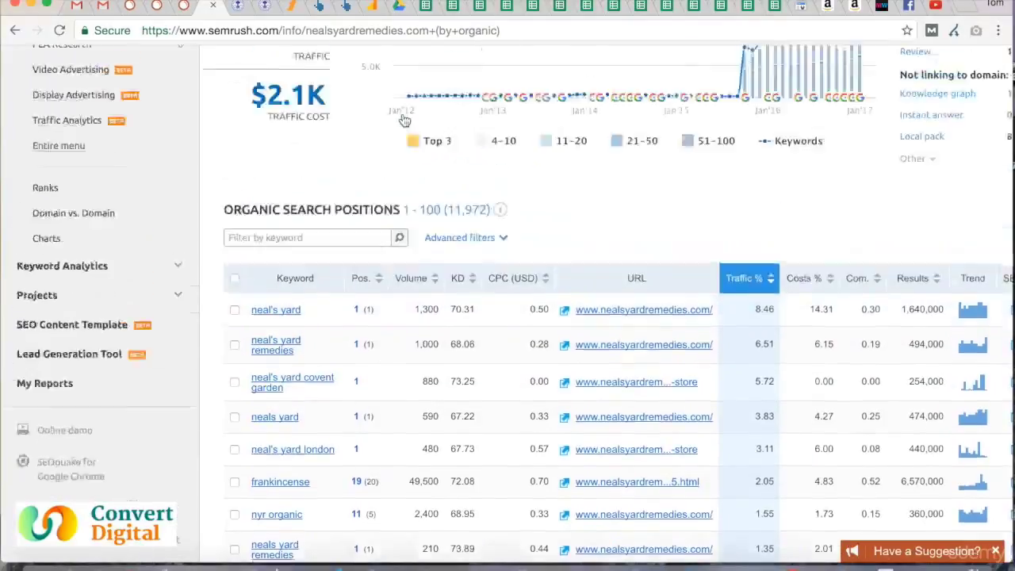
Return the report to the Google UK database and review the highest-traffic keywords, including argan oil, essential oils and coconut oil.
left_click(302, 127)
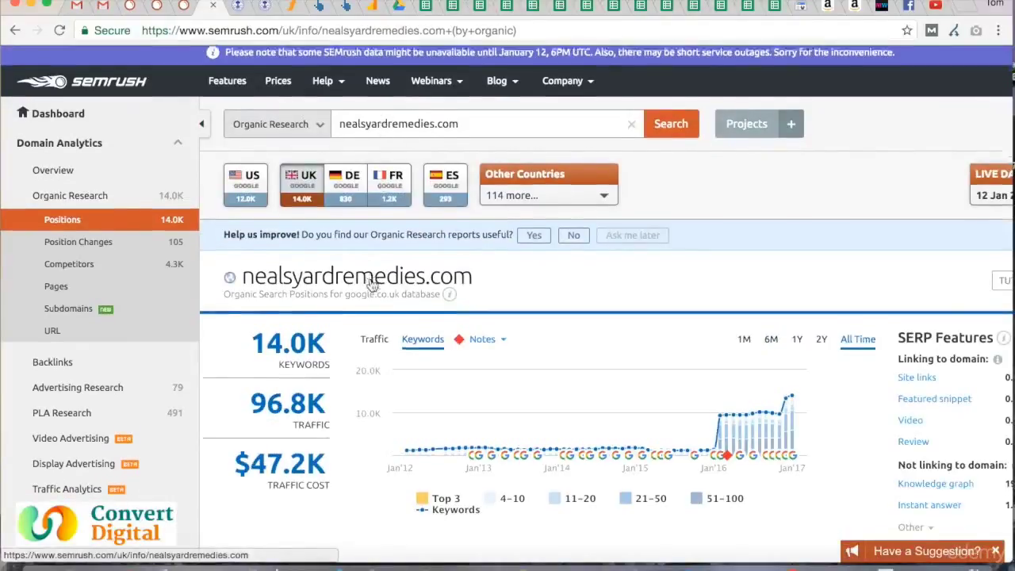
scroll(384, 238, "down", 5)
scroll(370, 283, "up", 5)
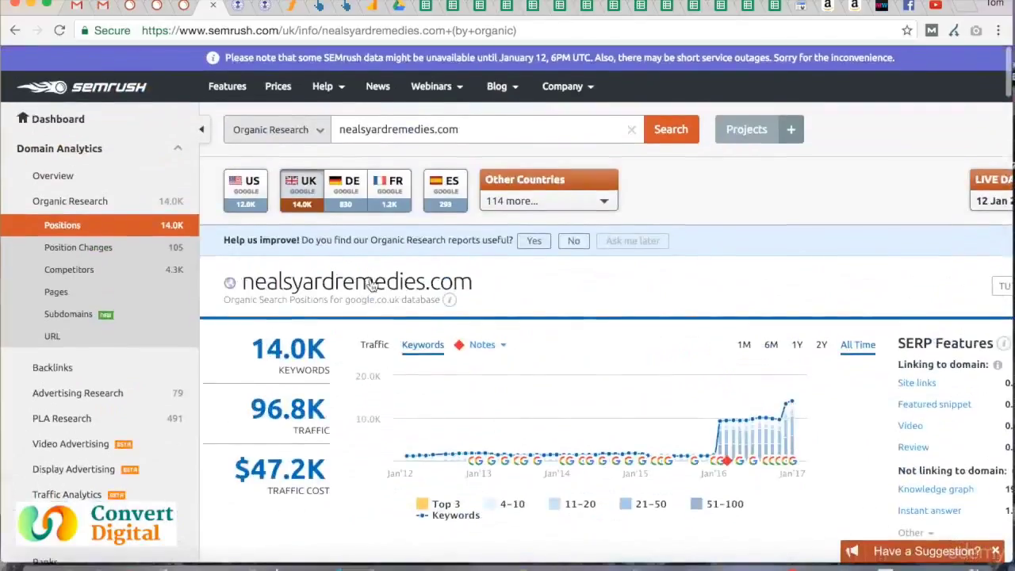
scroll(346, 365, "down", 7)
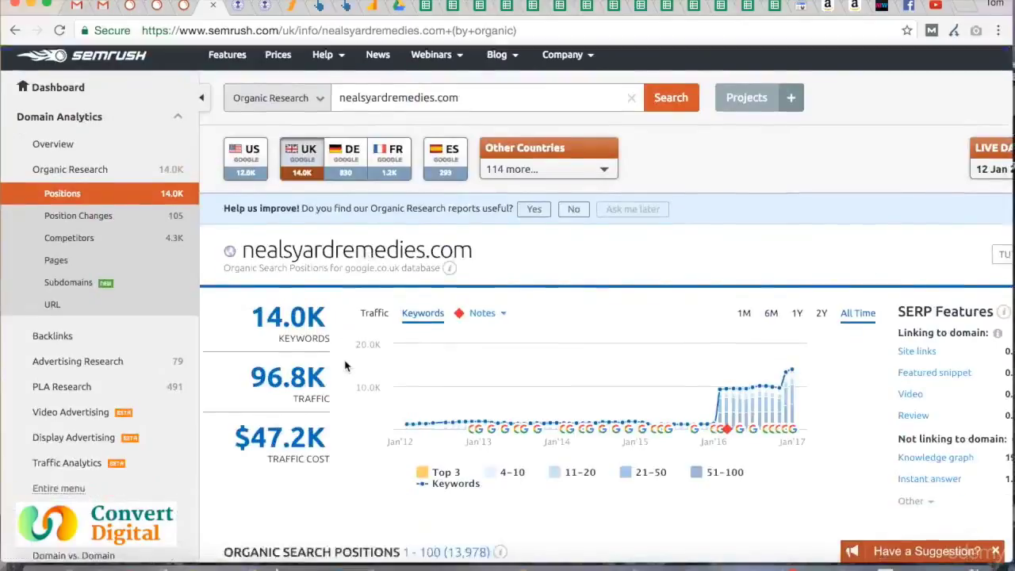
scroll(347, 367, "down", 3)
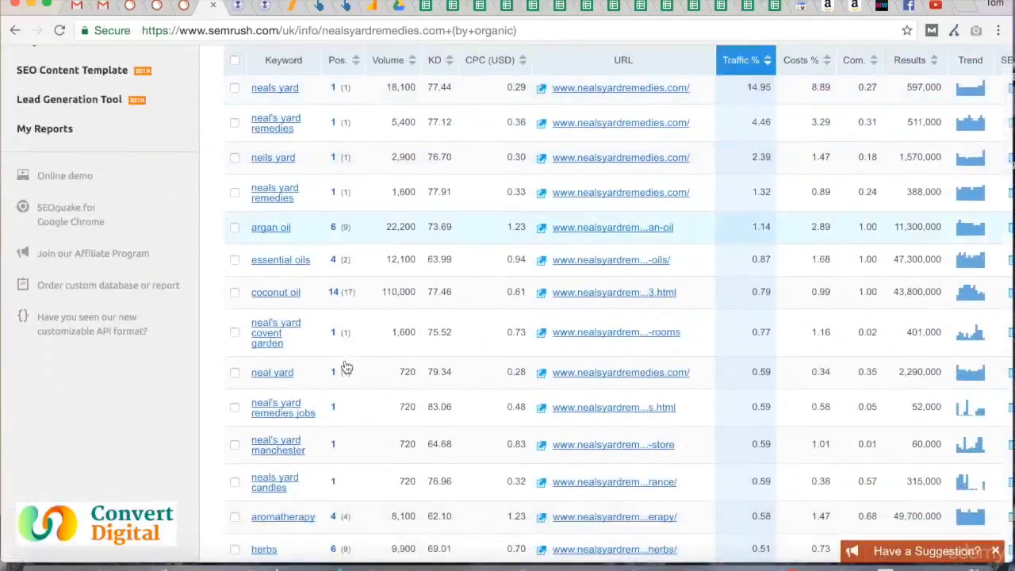
Switch to the Neal's Yard Remedies Organic Essential Oils page and copy its full web address.
left_click(241, 8)
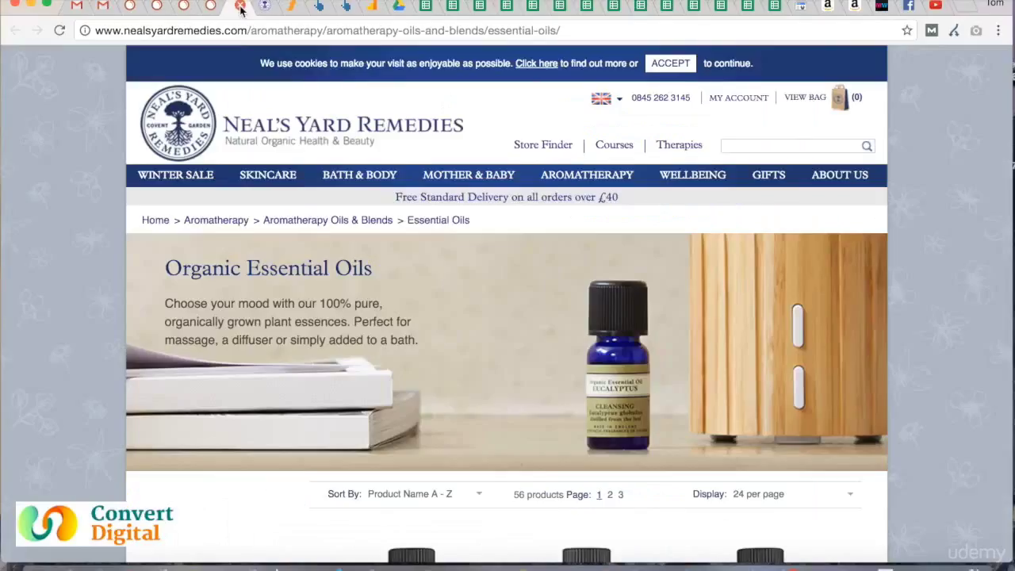
left_click(302, 37)
key("ctrl+c")
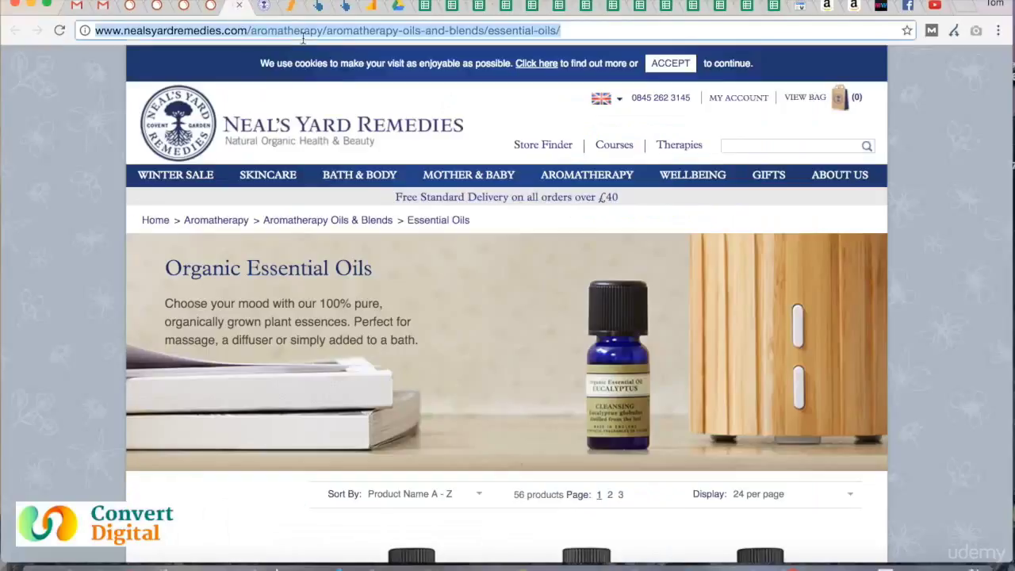
Back in SEMrush, run an Organic Research search on the copied essential-oils page URL and view its Google UK report.
left_click(212, 8)
scroll(396, 147, "up", 10)
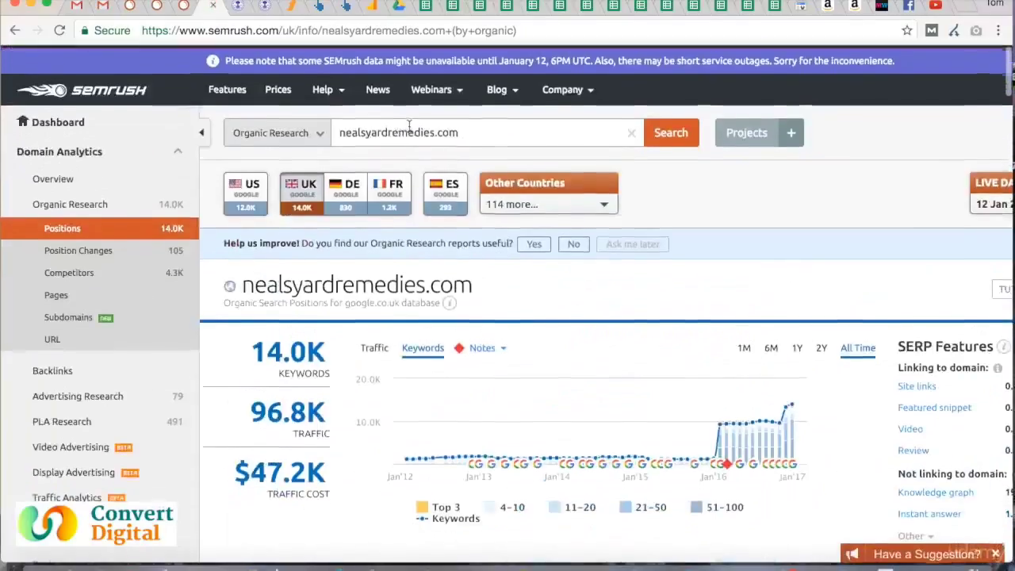
left_click(391, 134)
key("ctrl+v")
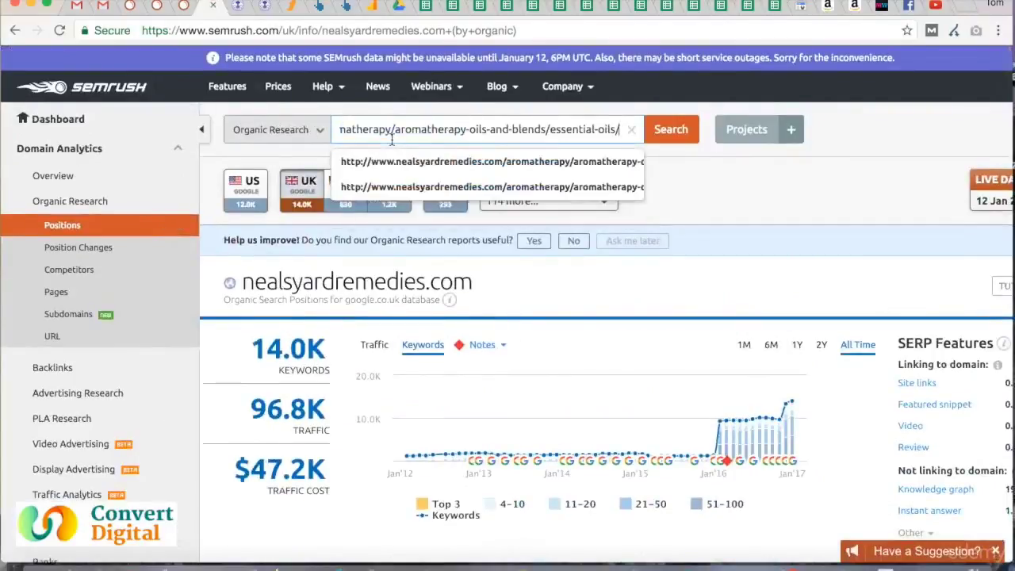
key("Return")
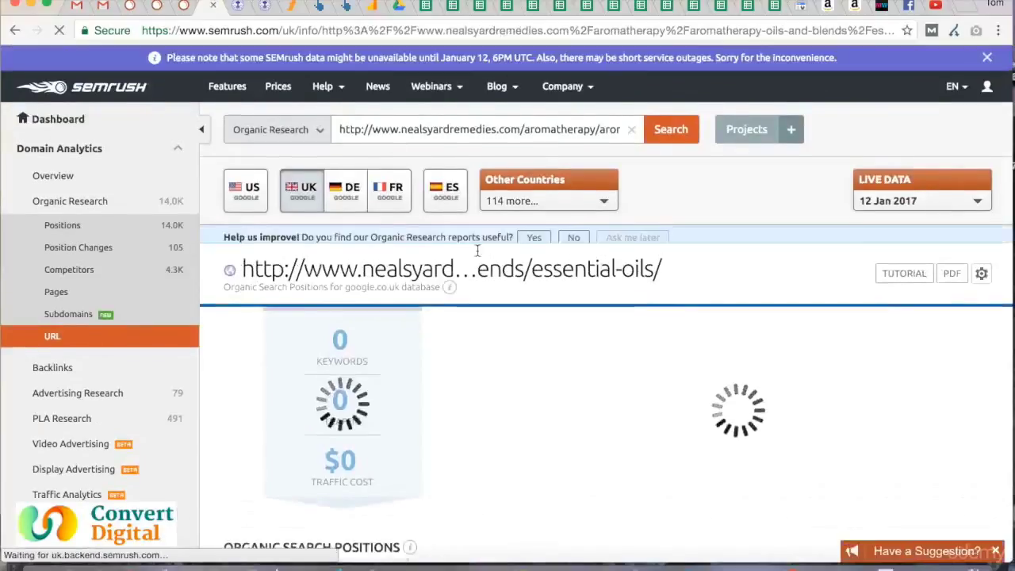
scroll(416, 330, "down", 5)
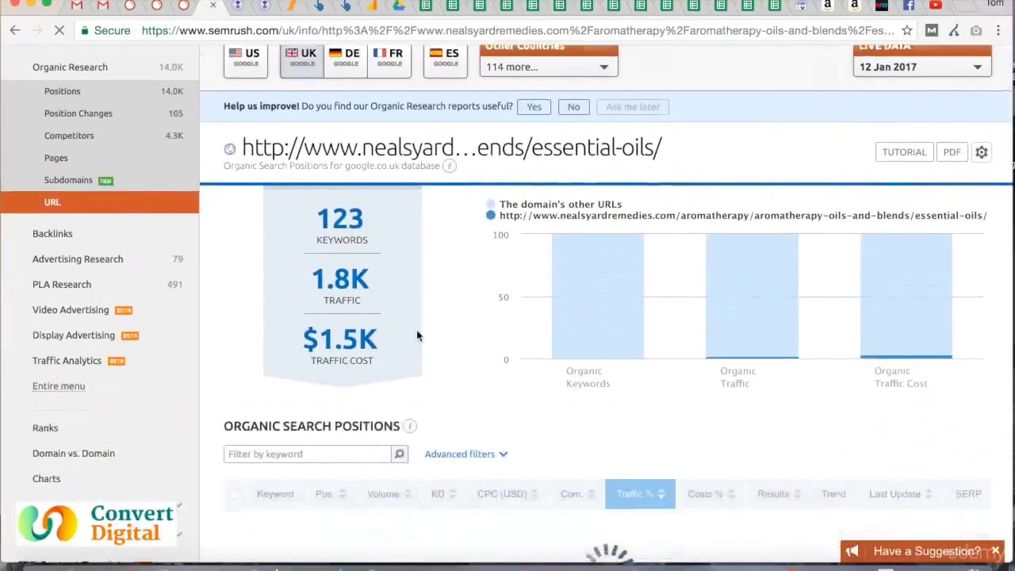
Examine the essential-oils page's UK organic keywords, including their positions, search volumes and keyword difficulty.
scroll(416, 336, "down", 3)
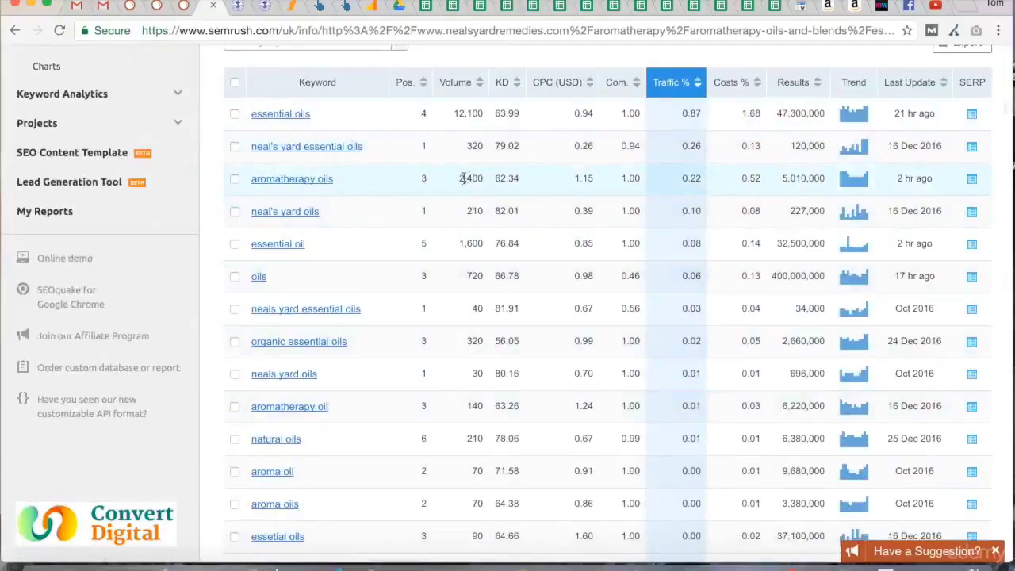
scroll(481, 178, "up", 8)
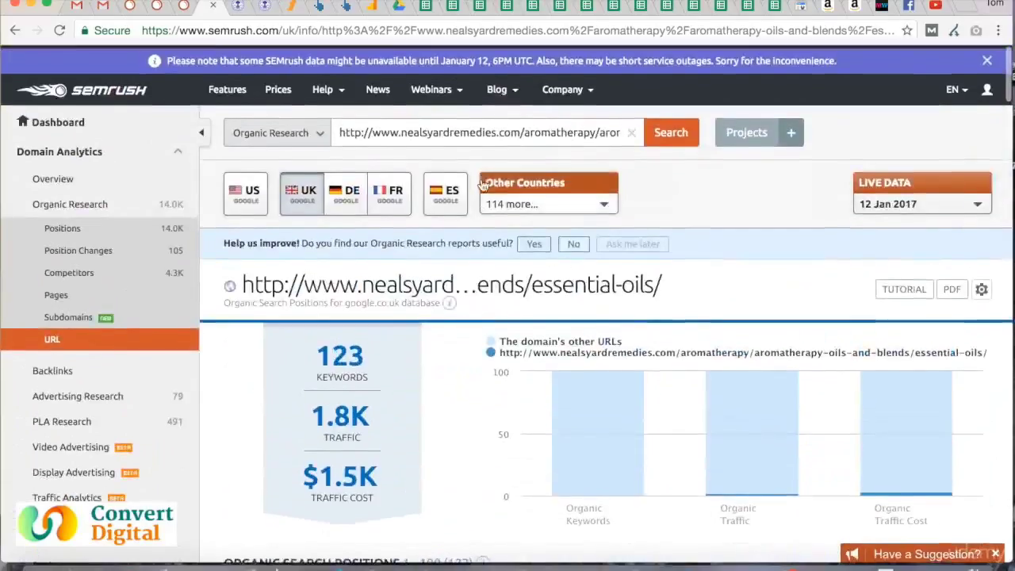
scroll(446, 368, "down", 6)
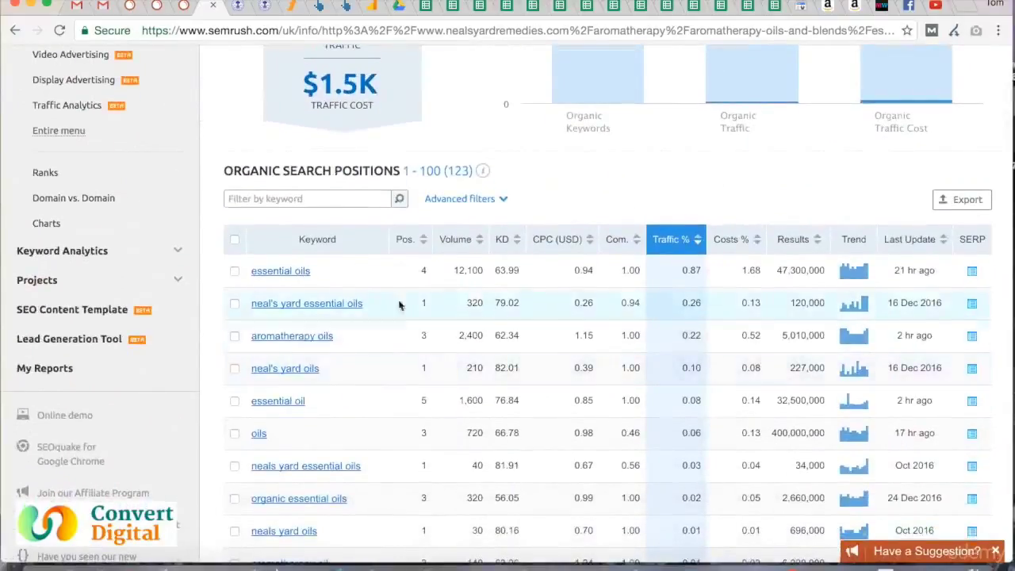
scroll(408, 306, "up", 5)
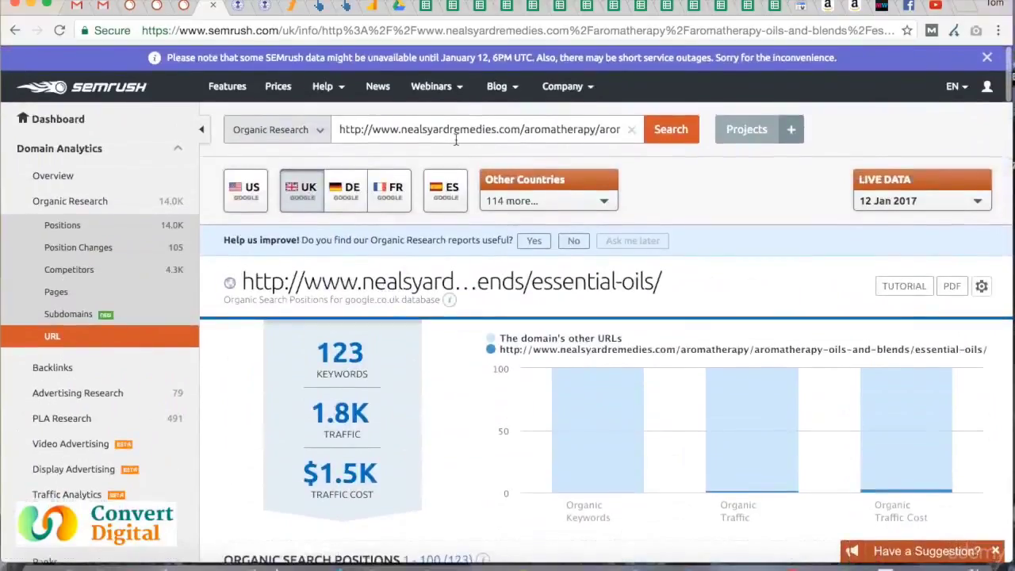
Copy the Neal's Yard essential-oils page address, switch to Ahrefs and run a Site Explorer search on it in place of the quinessence.com URL.
left_click(238, 6)
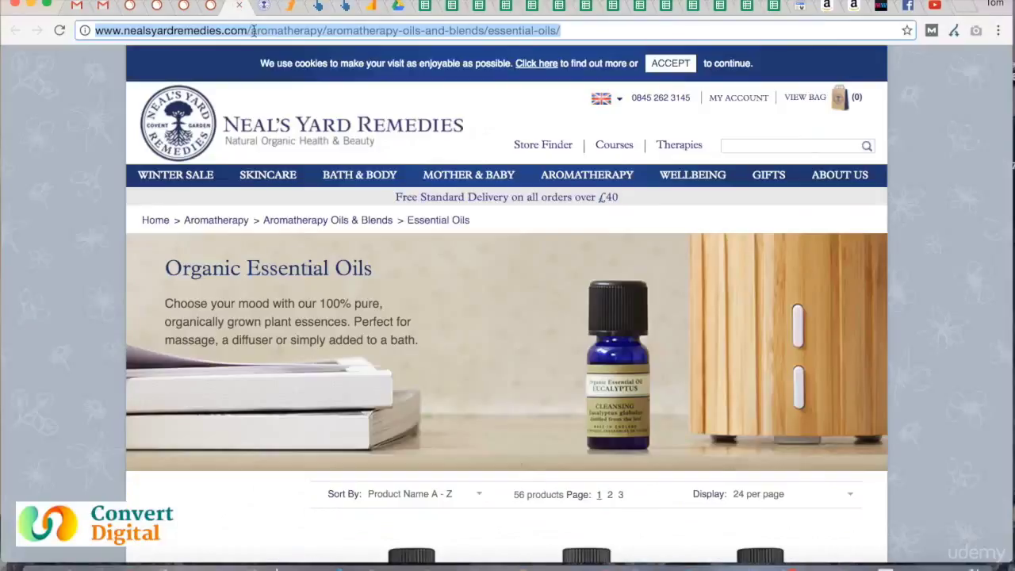
left_click(253, 30)
key("ctrl+c")
left_click(344, 6)
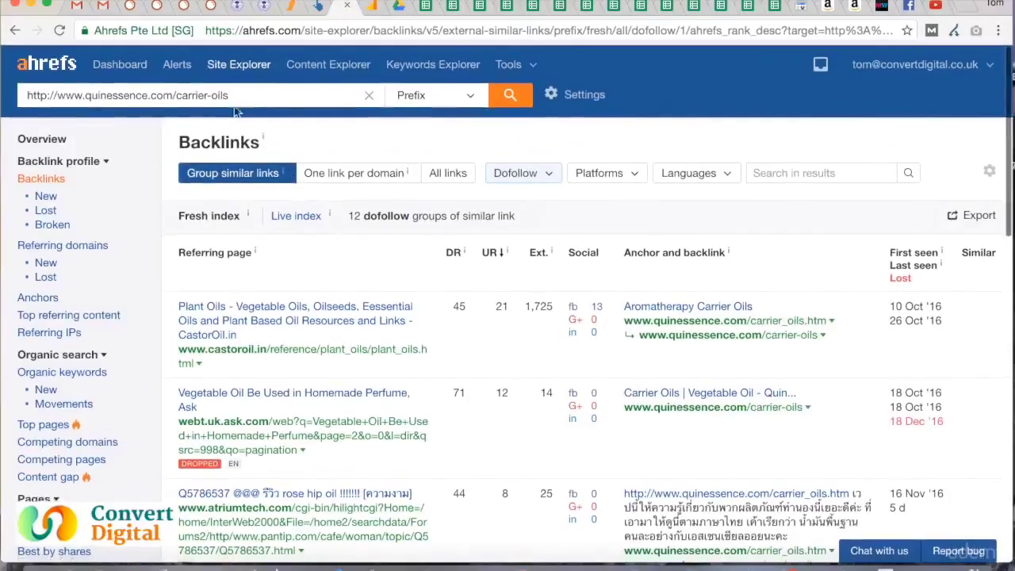
left_click(185, 96)
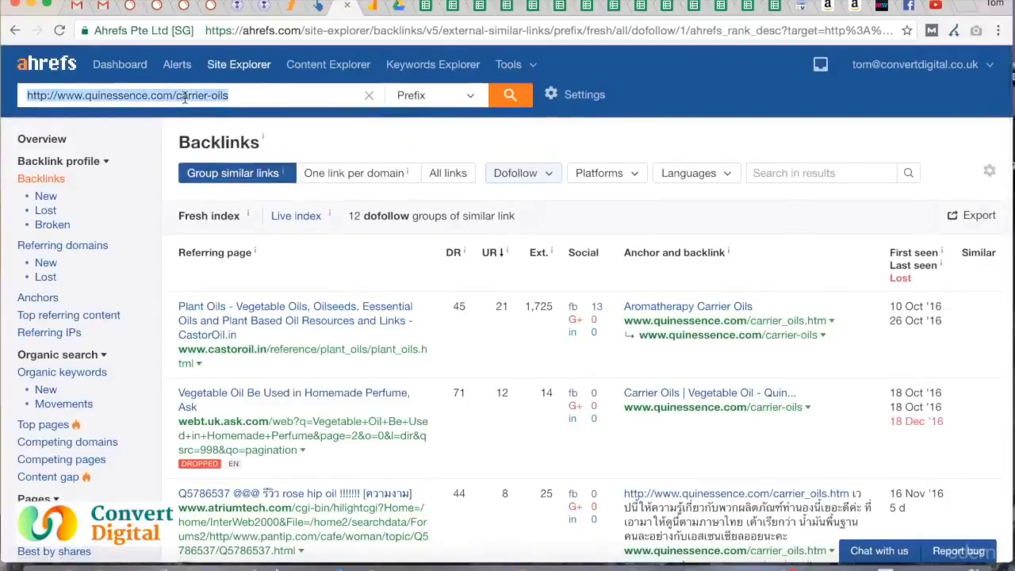
key("ctrl+v")
key("Return")
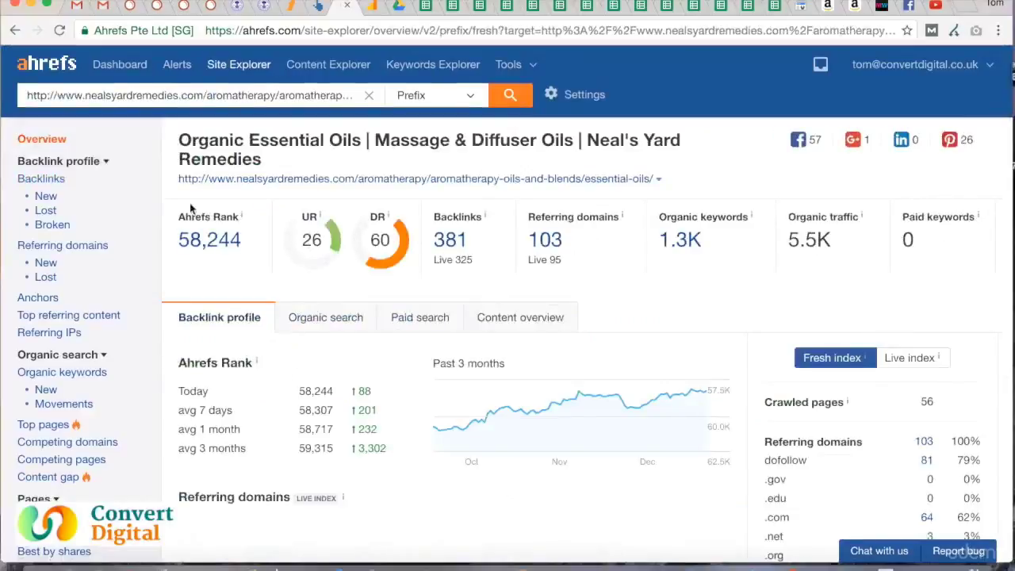
Open the Backlinks report for the essential-oils page and filter the link type to Dofollow.
left_click(51, 183)
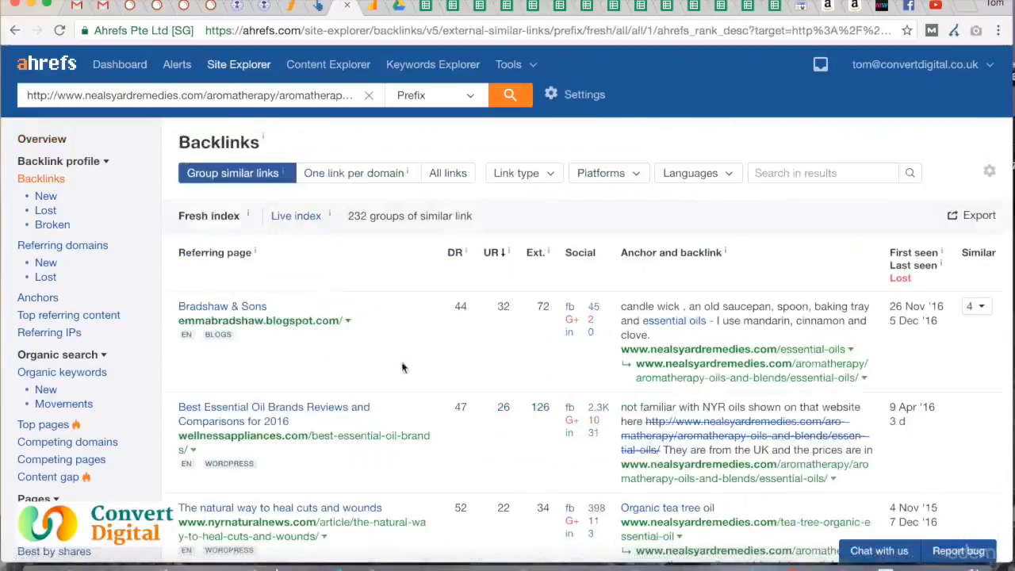
left_click(520, 176)
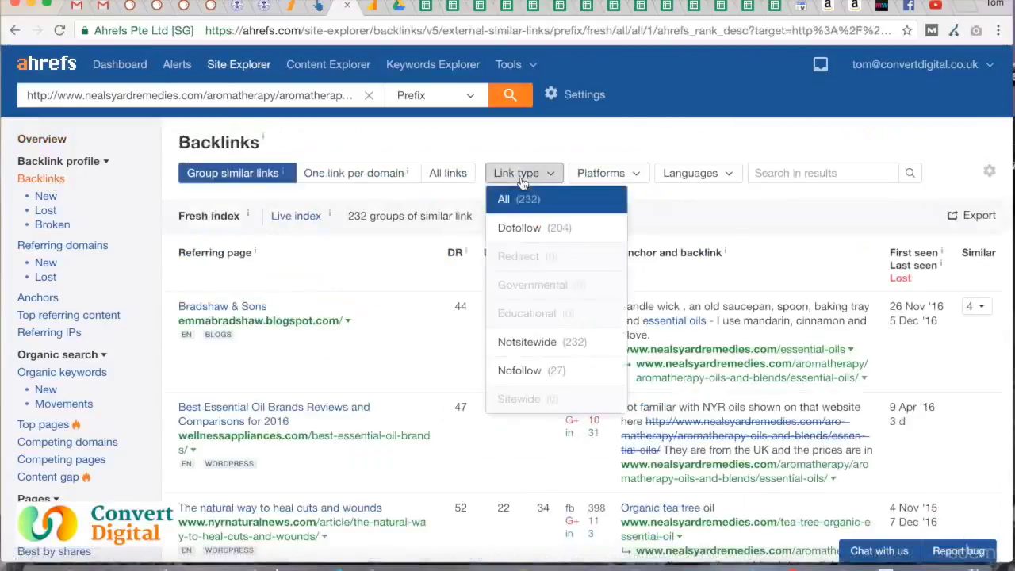
left_click(526, 229)
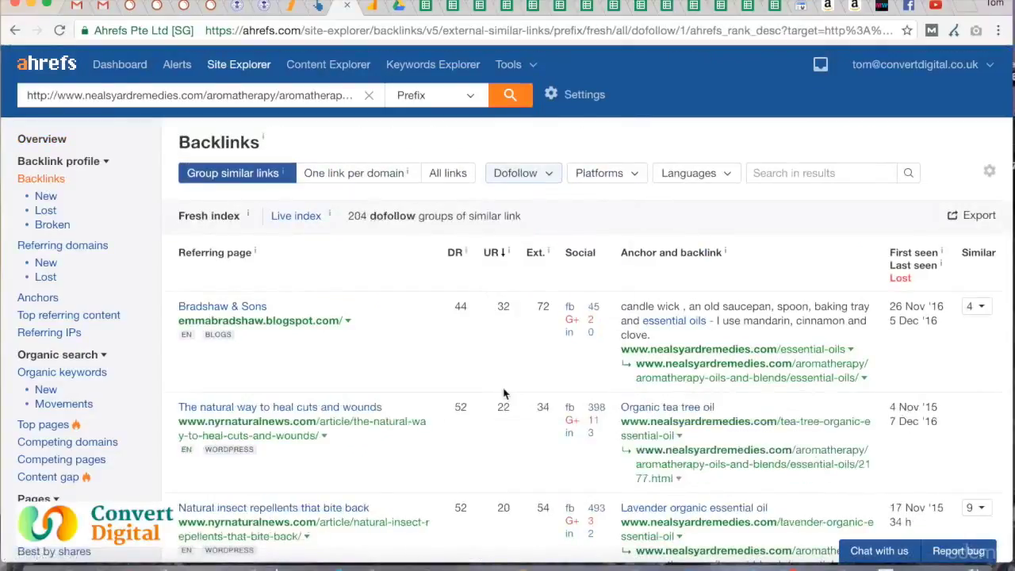
Review the dofollow backlinks, checking the referring pages, their ratings, and the anchors and target pages they link to.
scroll(504, 394, "down", 3)
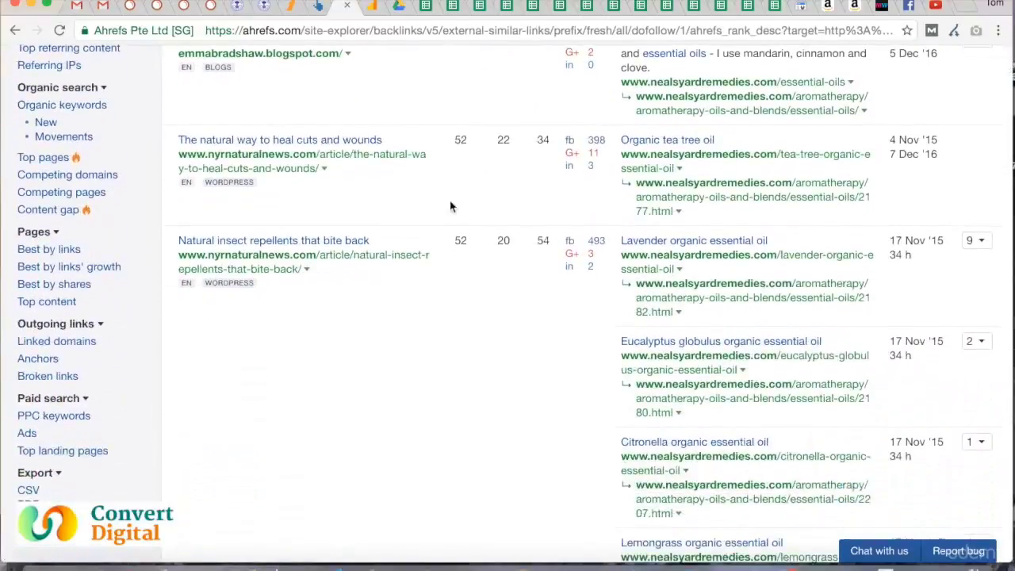
scroll(639, 301, "down", 1)
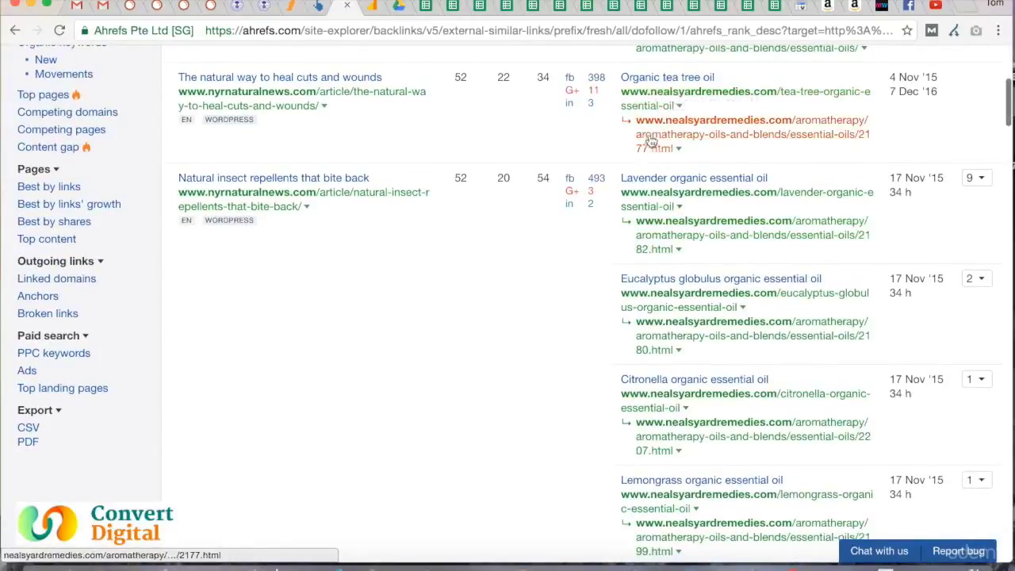
scroll(632, 199, "down", 6)
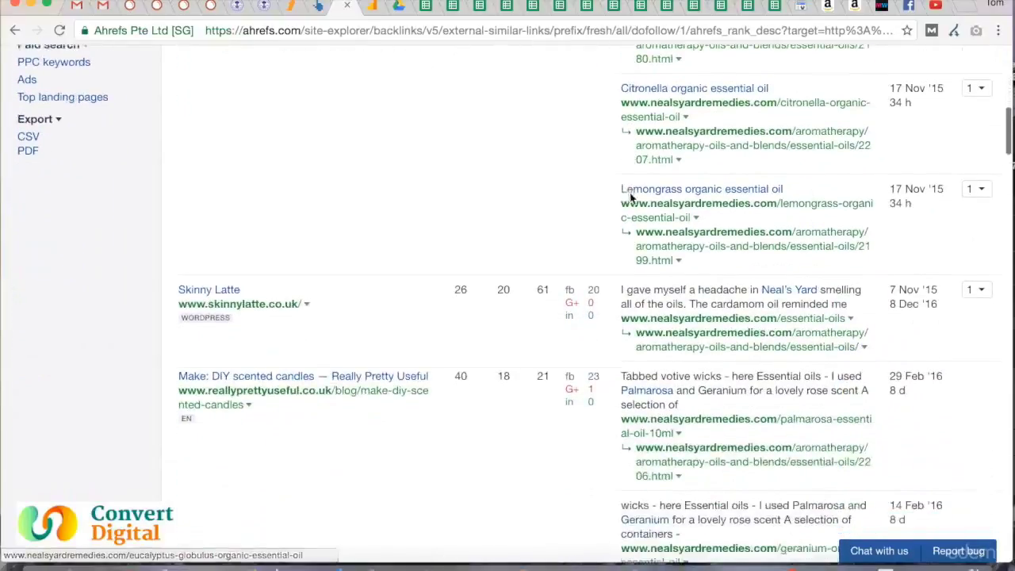
scroll(632, 199, "down", 2)
scroll(631, 199, "up", 15)
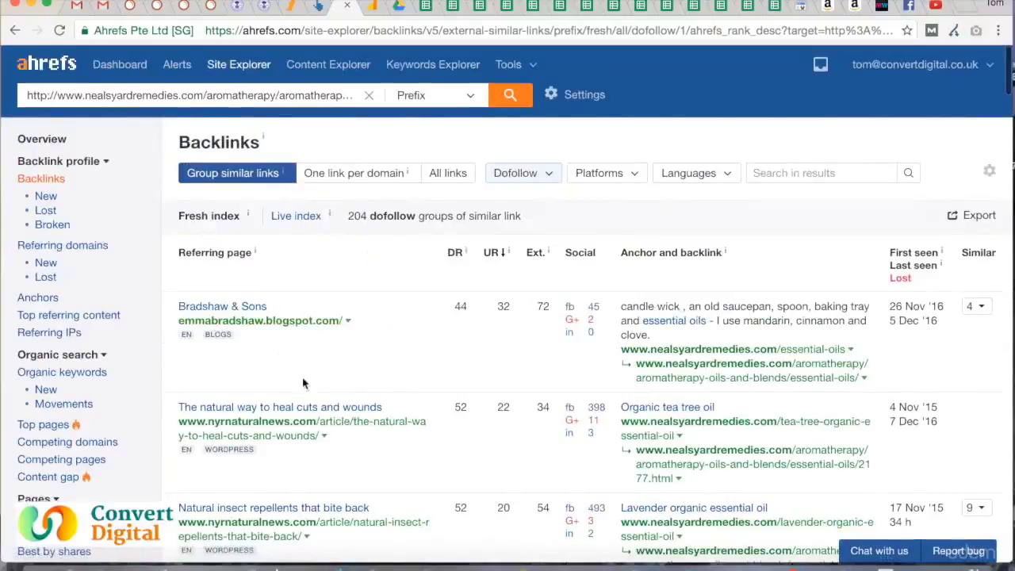
scroll(277, 524, "down", 3)
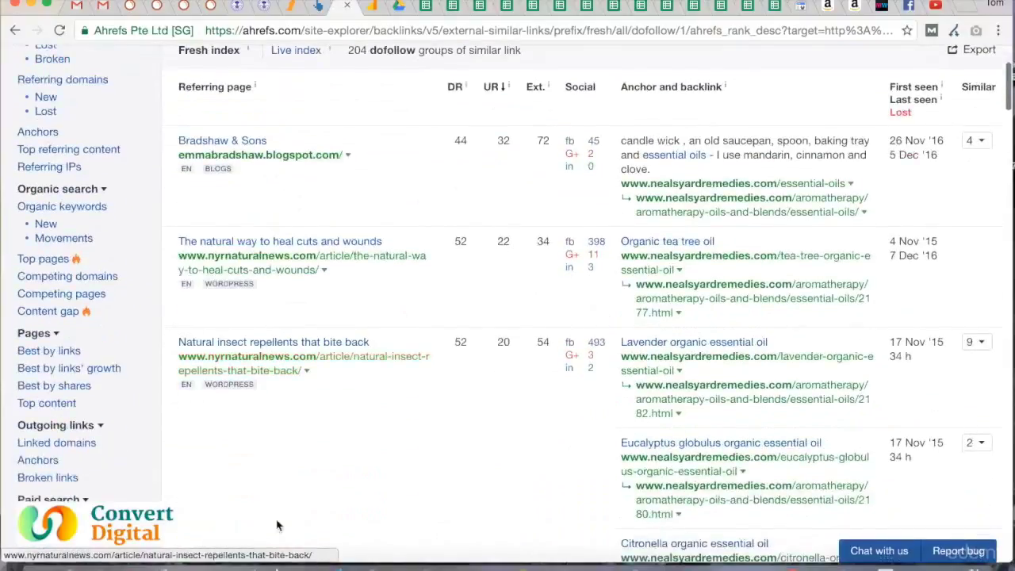
scroll(278, 527, "up", 3)
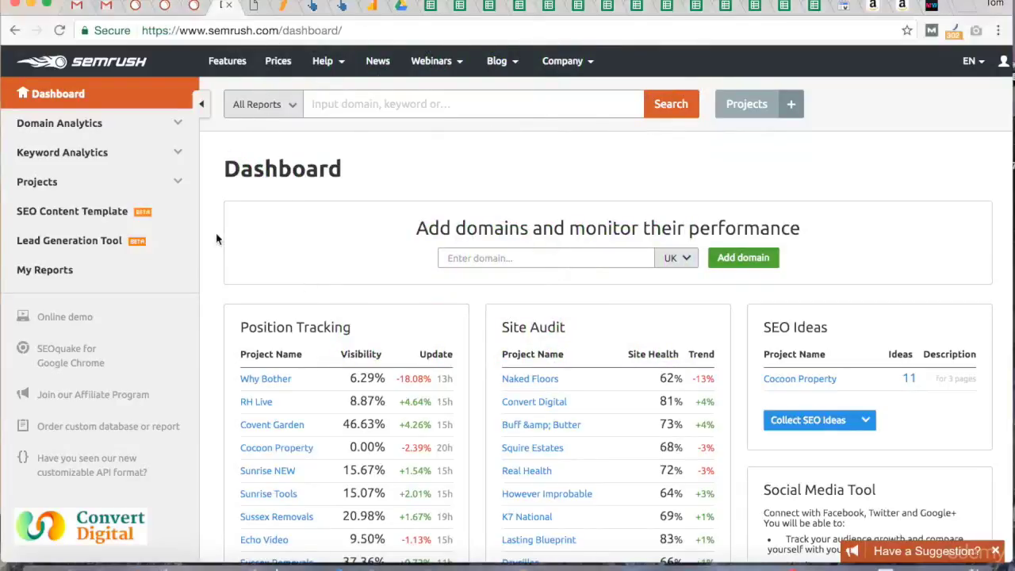
left_click(170, 187)
left_click(93, 212)
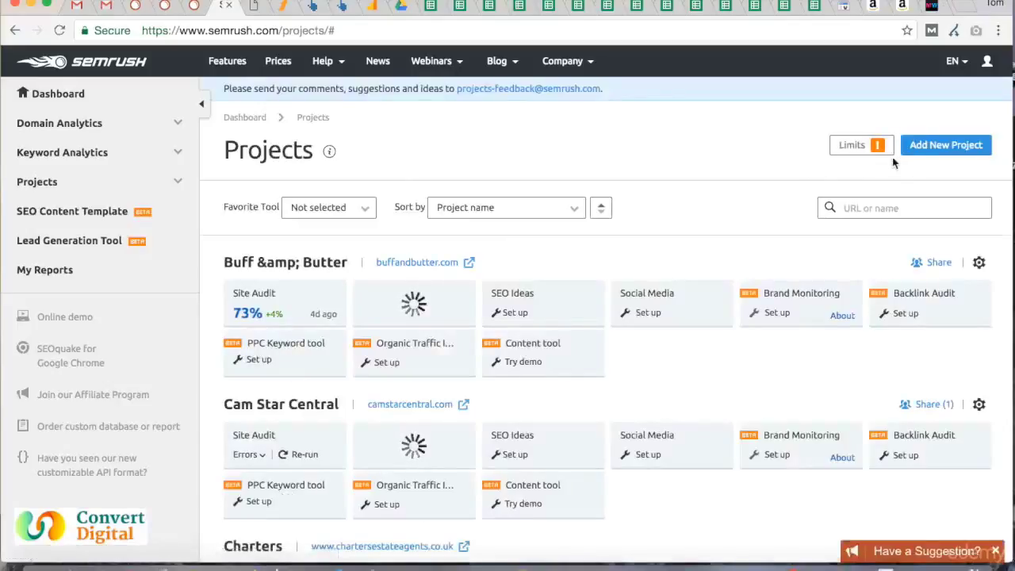
left_click(935, 146)
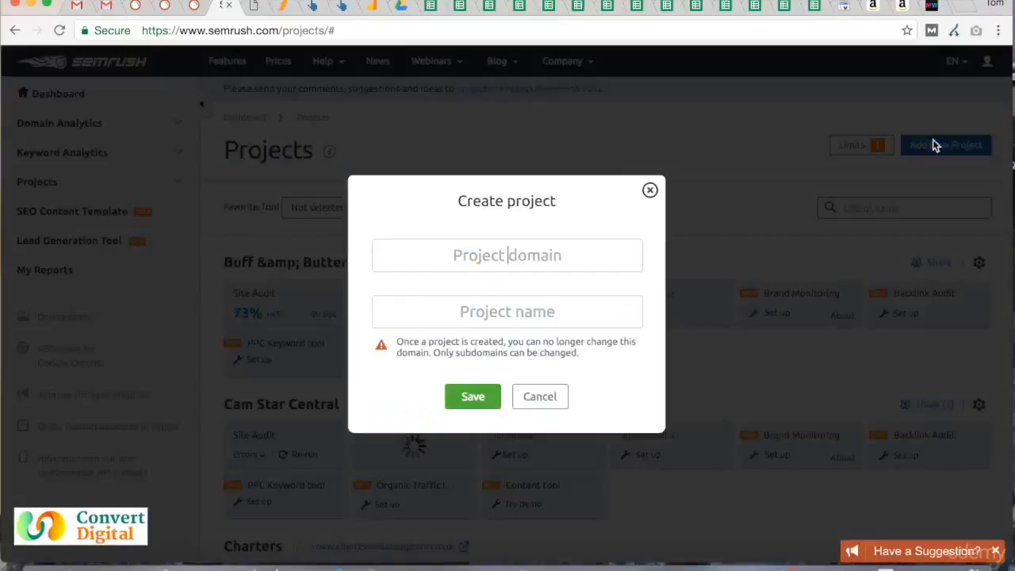
left_click(254, 6)
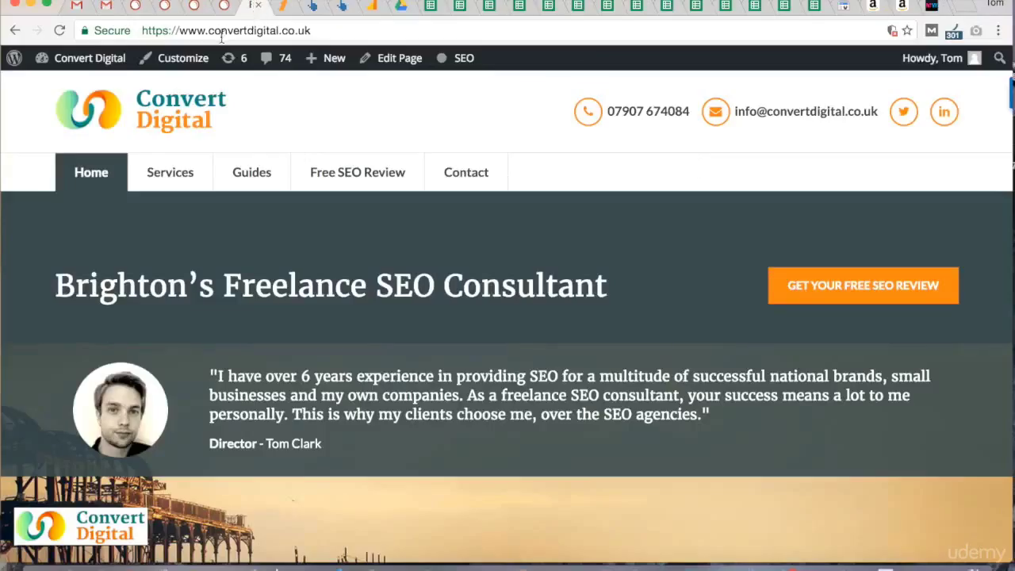
left_click(225, 32)
key("ctrl+c")
left_click(227, 7)
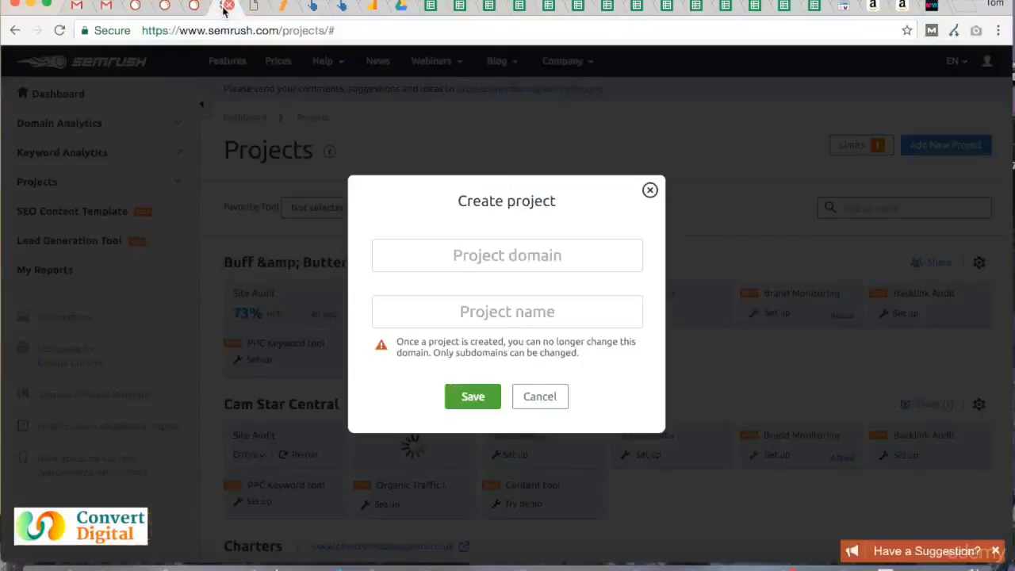
left_click(513, 254)
key("ctrl+v")
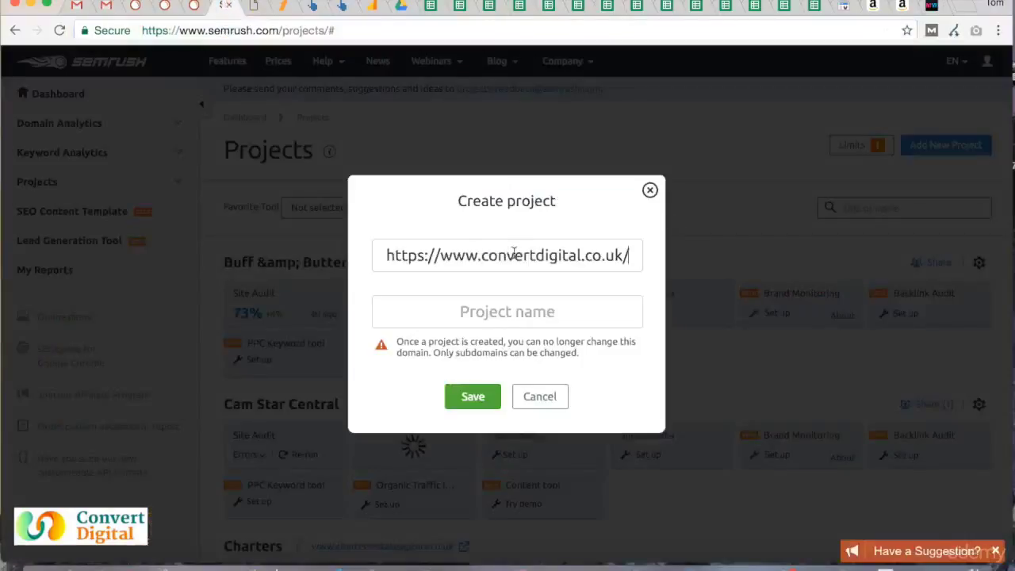
Name the new project Convert Digital Nat New and save it.
left_click(502, 311)
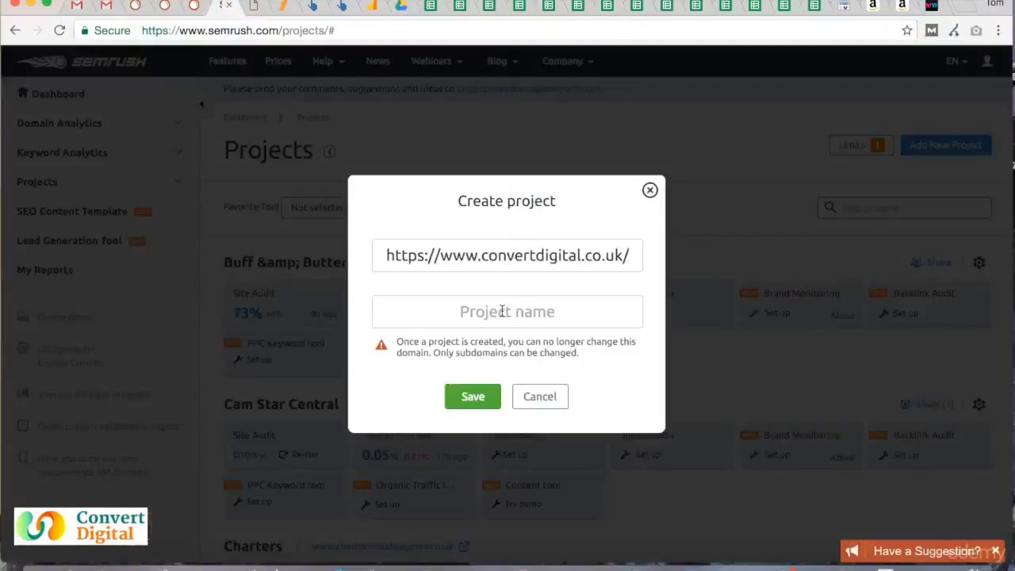
type("COnvert")
key("BackSpace")
key("BackSpace")
key("BackSpace")
key("BackSpace")
key("BackSpace")
key("BackSpace")
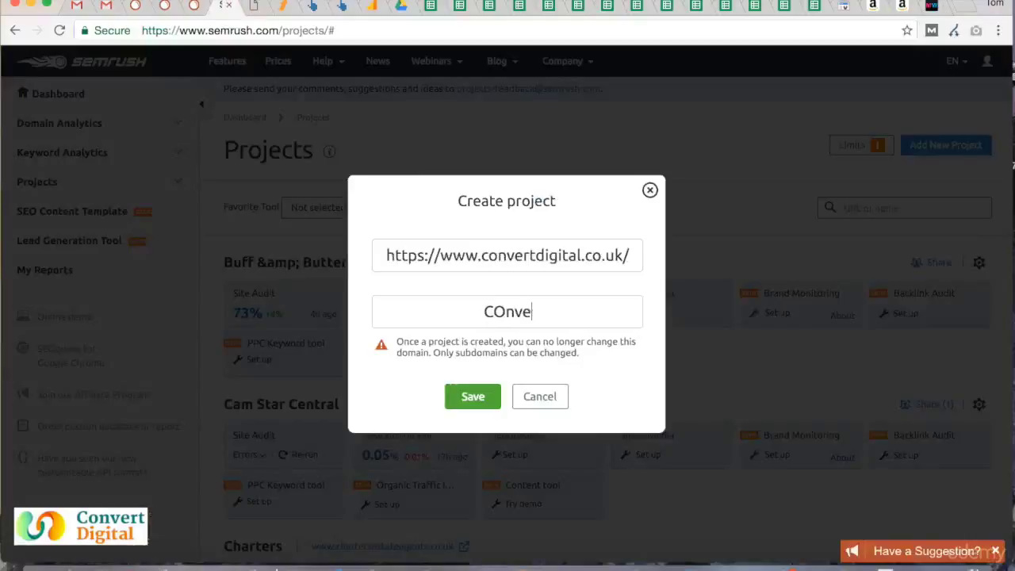
type("onvert ")
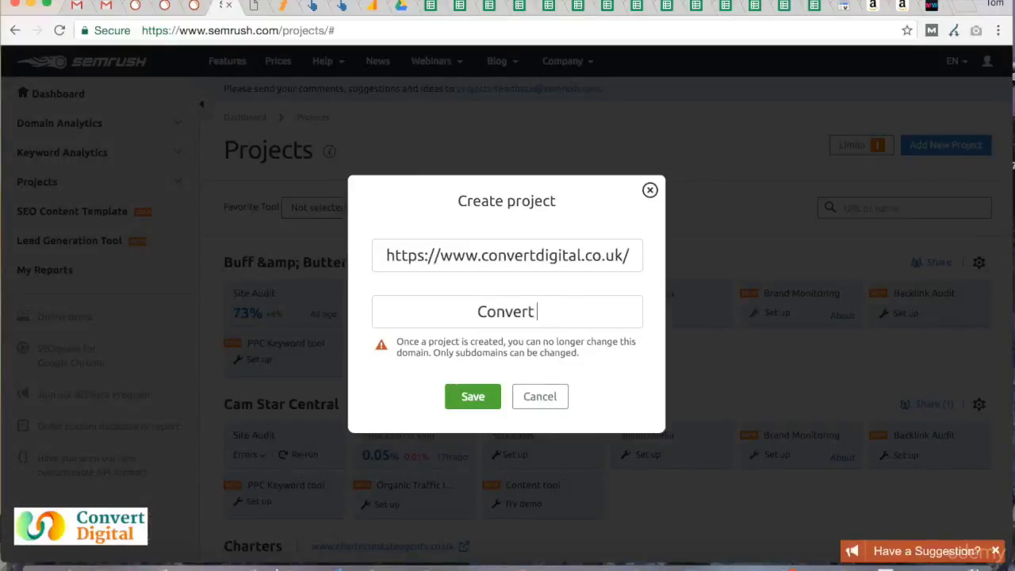
type("Digital ")
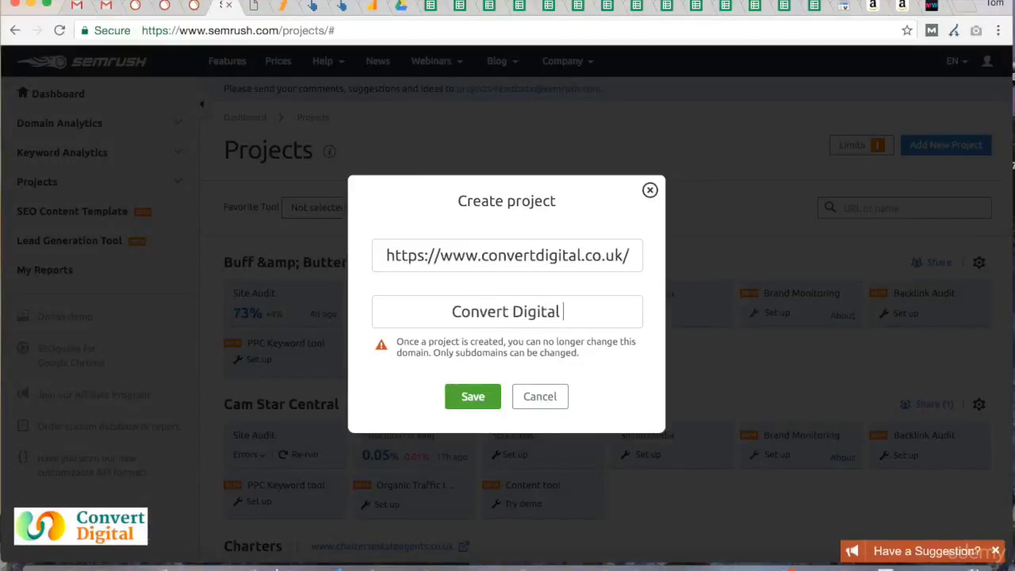
type("Nat New")
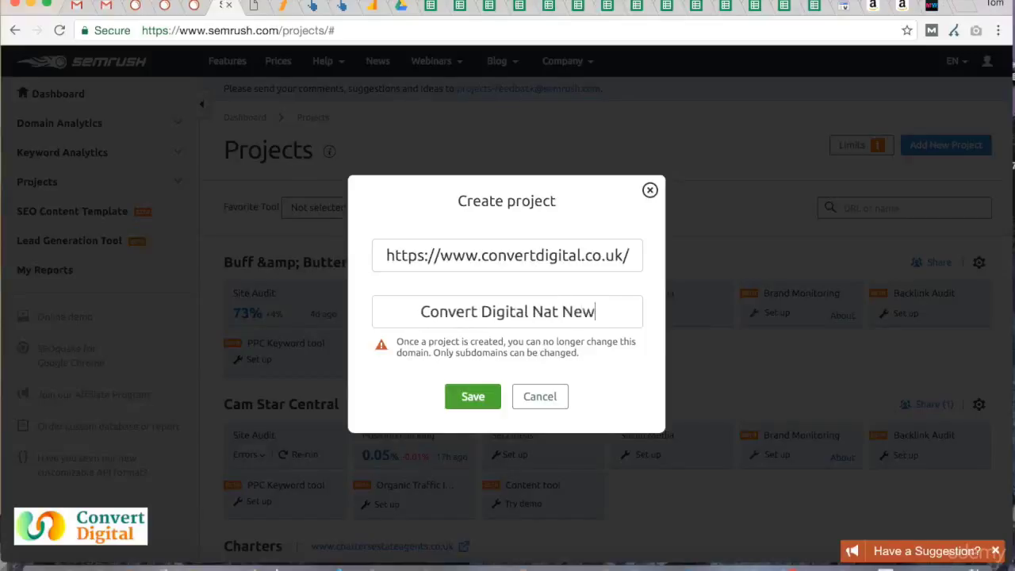
left_click(476, 396)
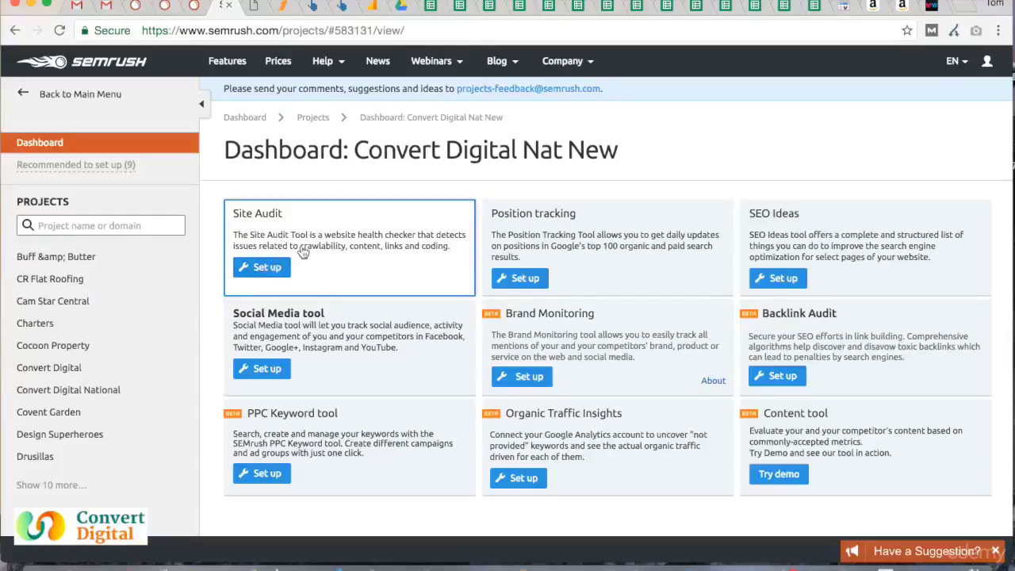
Start setting up Position Tracking for United Kingdom, England, and proceed to adding keywords without adding any competitors.
left_click(523, 279)
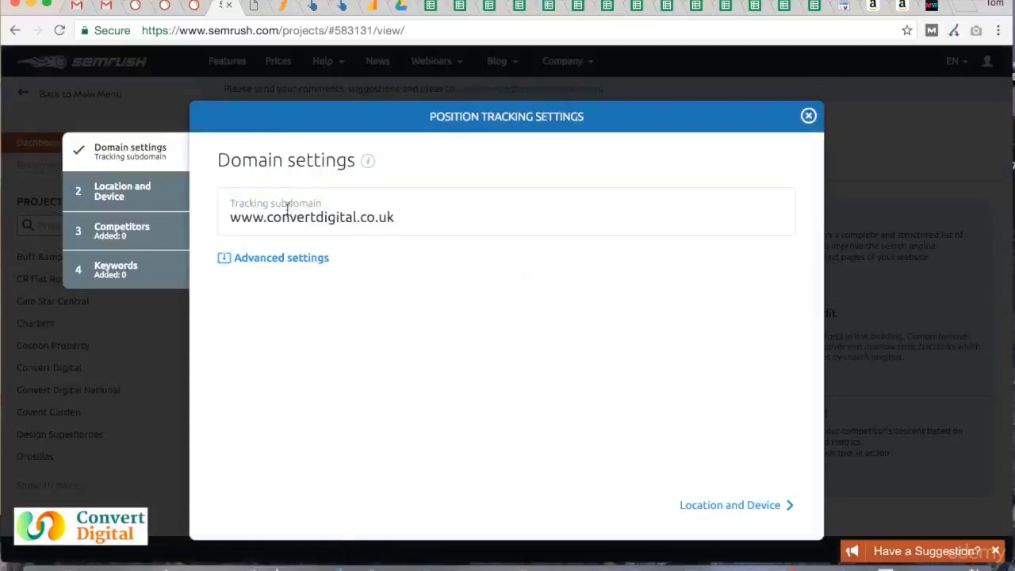
left_click(731, 506)
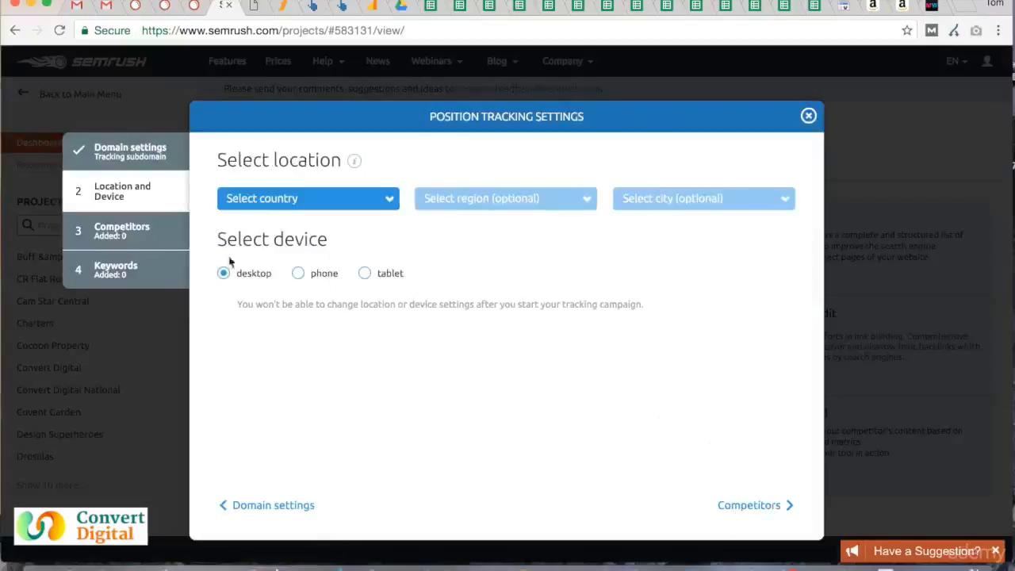
left_click(255, 203)
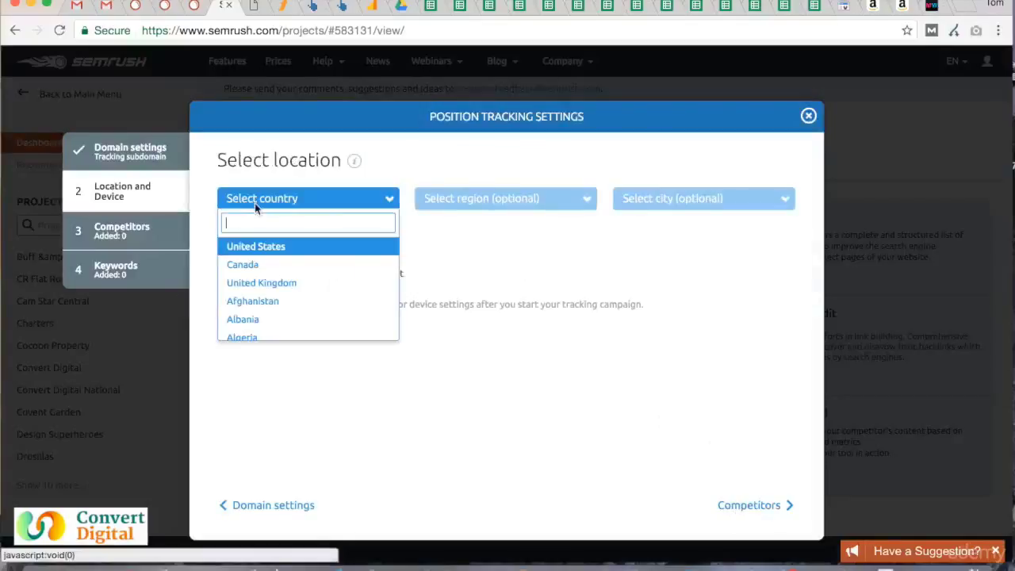
left_click(270, 283)
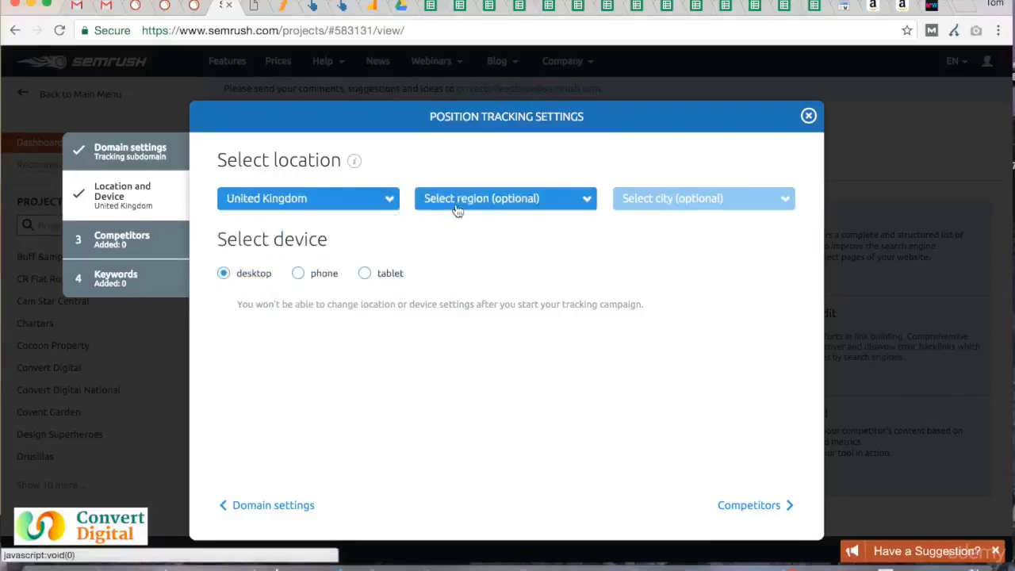
left_click(457, 208)
left_click(452, 247)
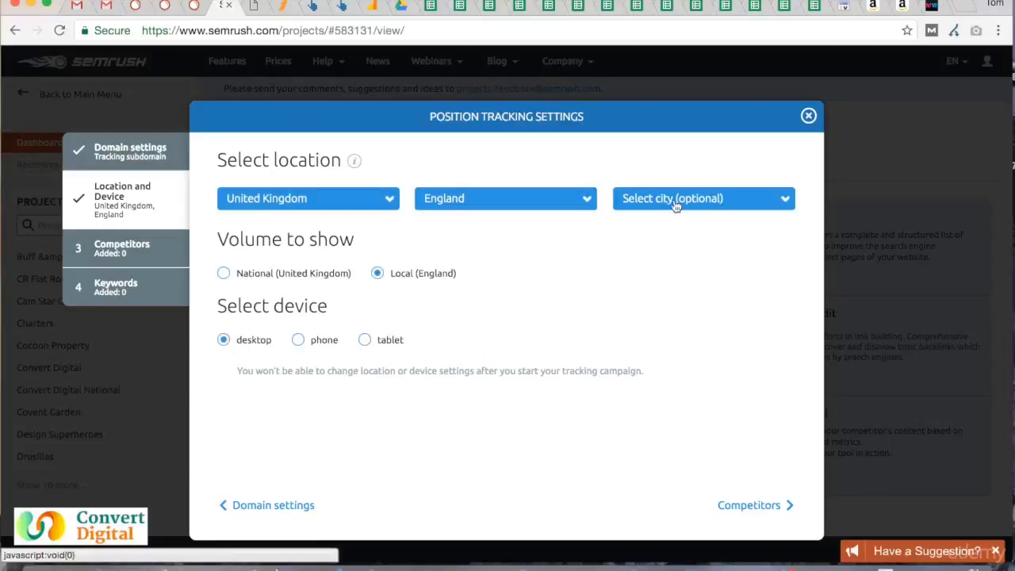
left_click(745, 507)
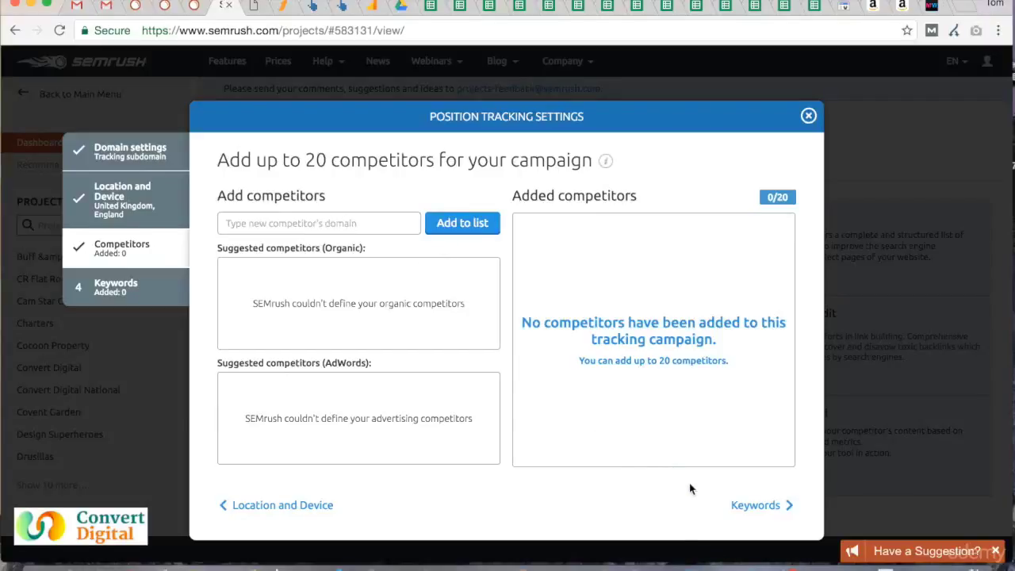
left_click(746, 508)
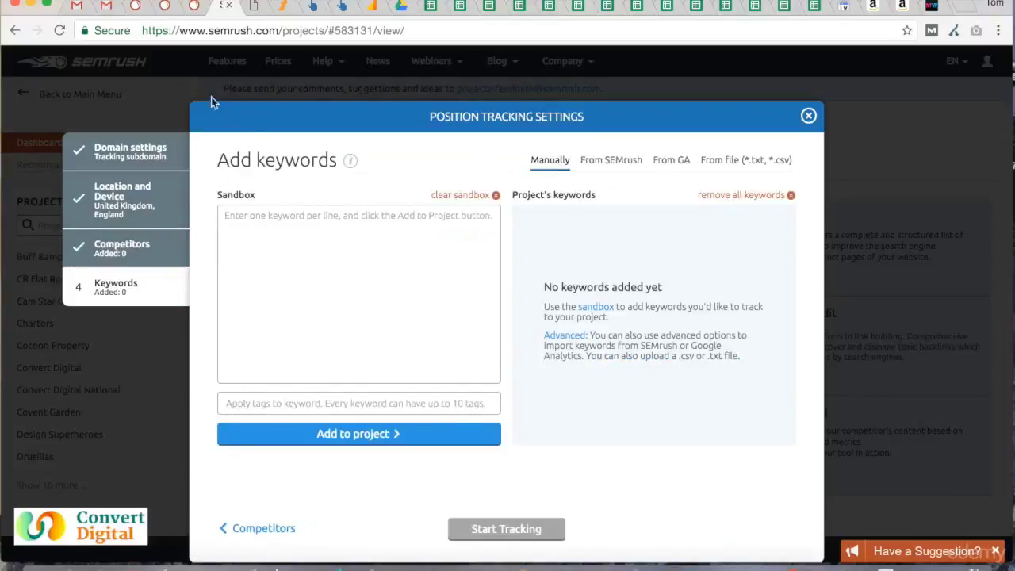
Open the keyword rankings of the existing Convert Digital National project.
left_click(168, 6)
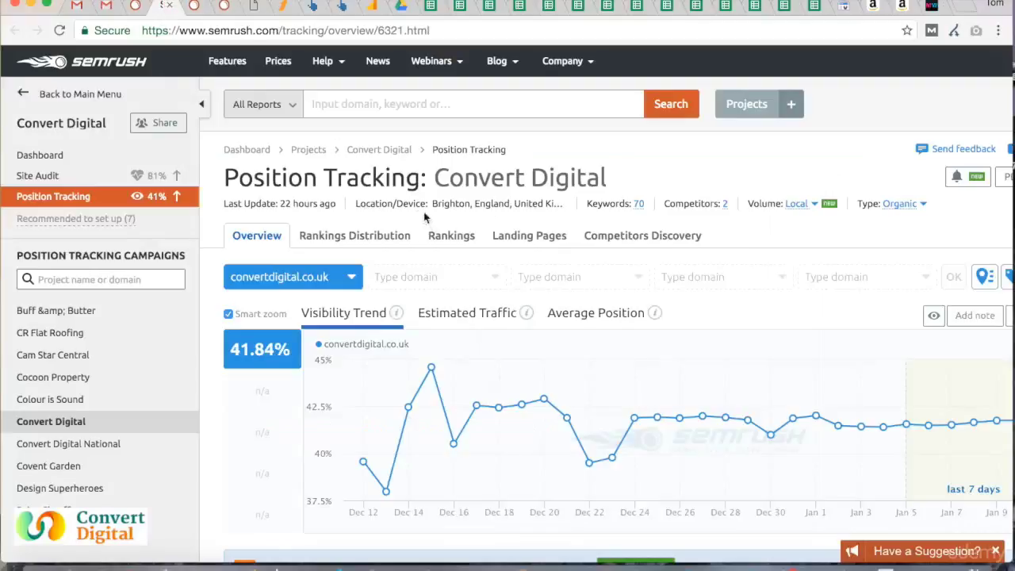
left_click(139, 8)
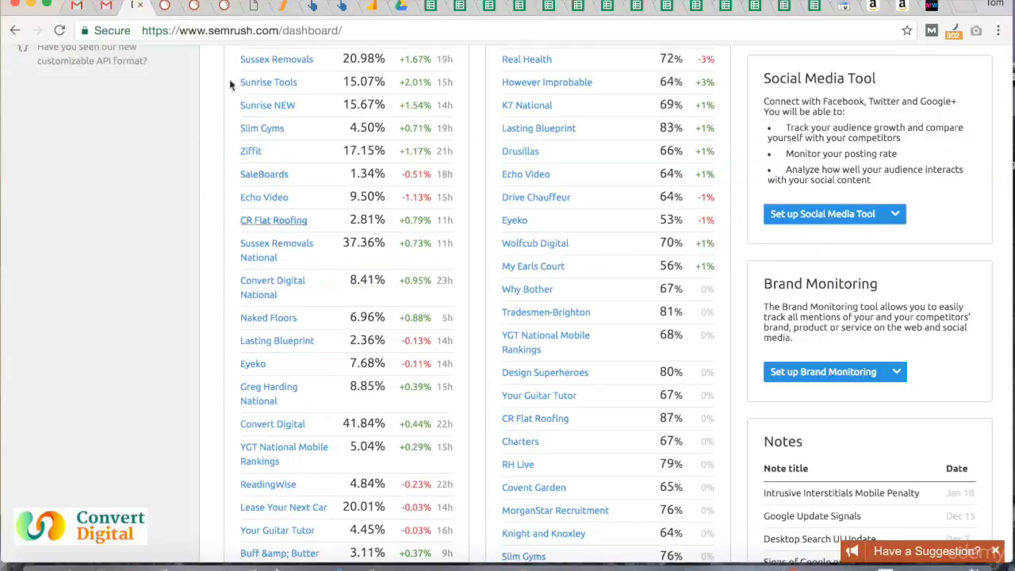
left_click(196, 8)
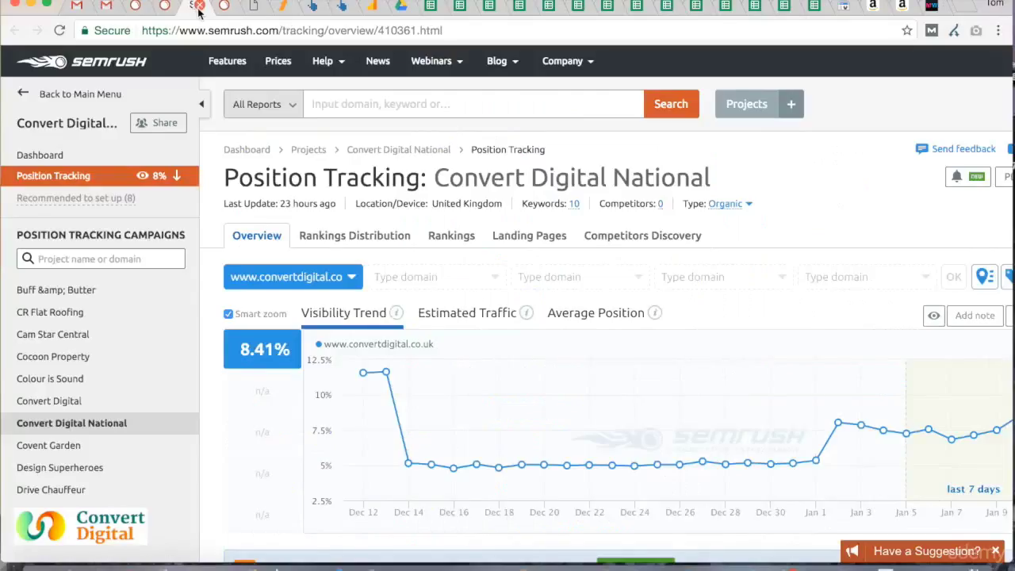
left_click(448, 246)
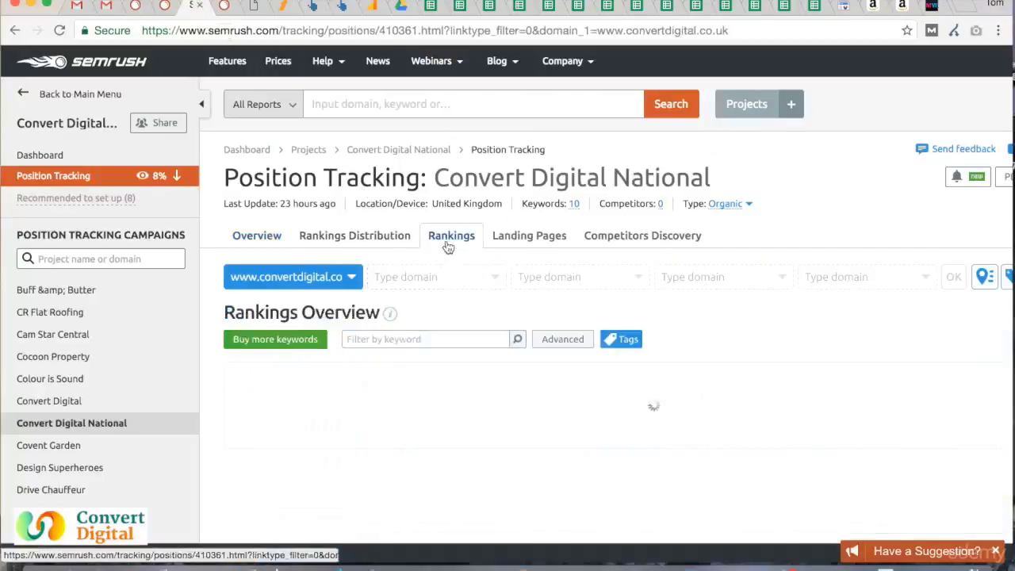
scroll(500, 320, "right", 1)
scroll(499, 319, "down", 3)
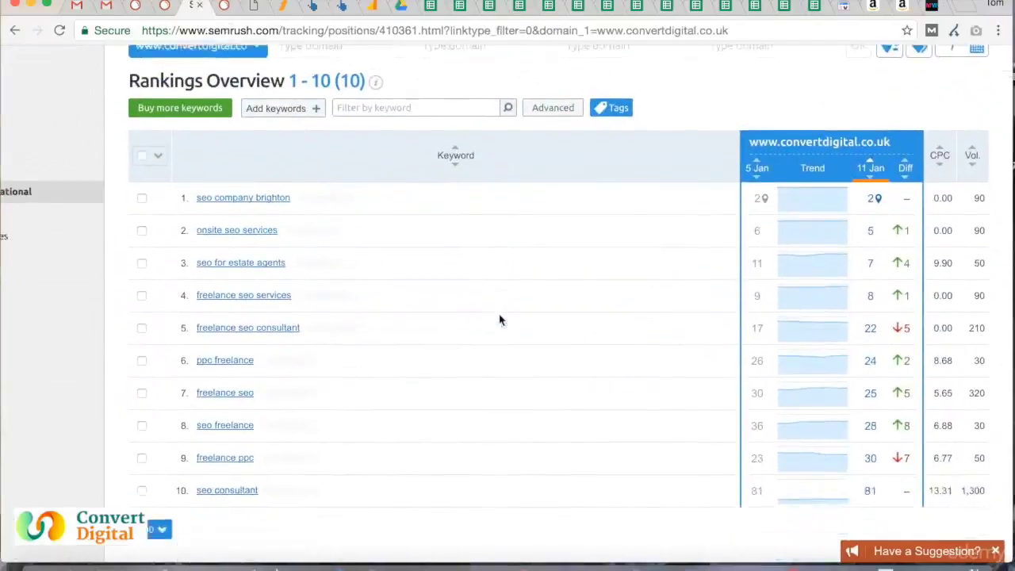
scroll(499, 319, "up", 1)
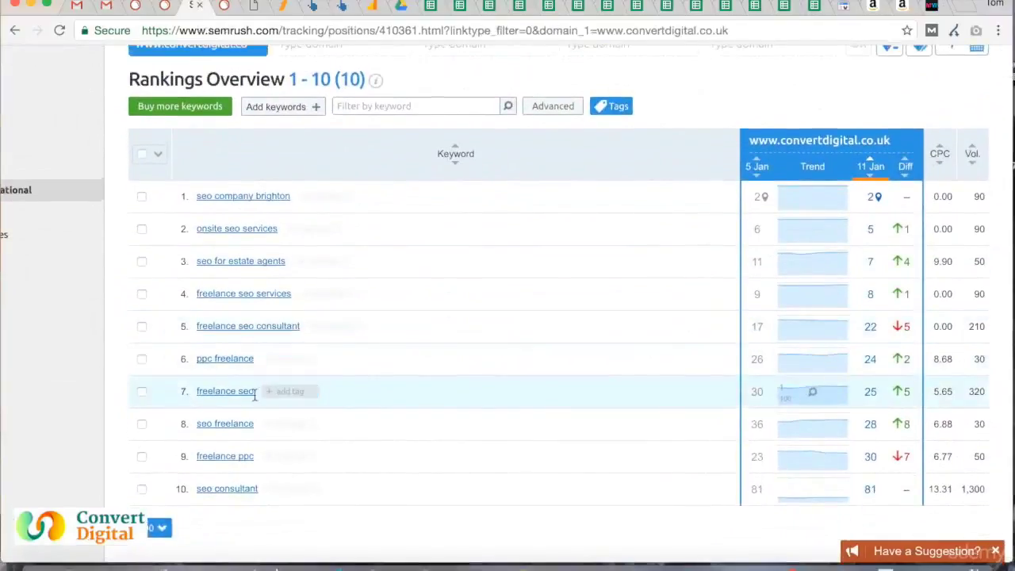
Copy the keyword freelance seo from the rankings into the new project's keyword sandbox.
left_click_drag(254, 392, 199, 398)
key("super+c")
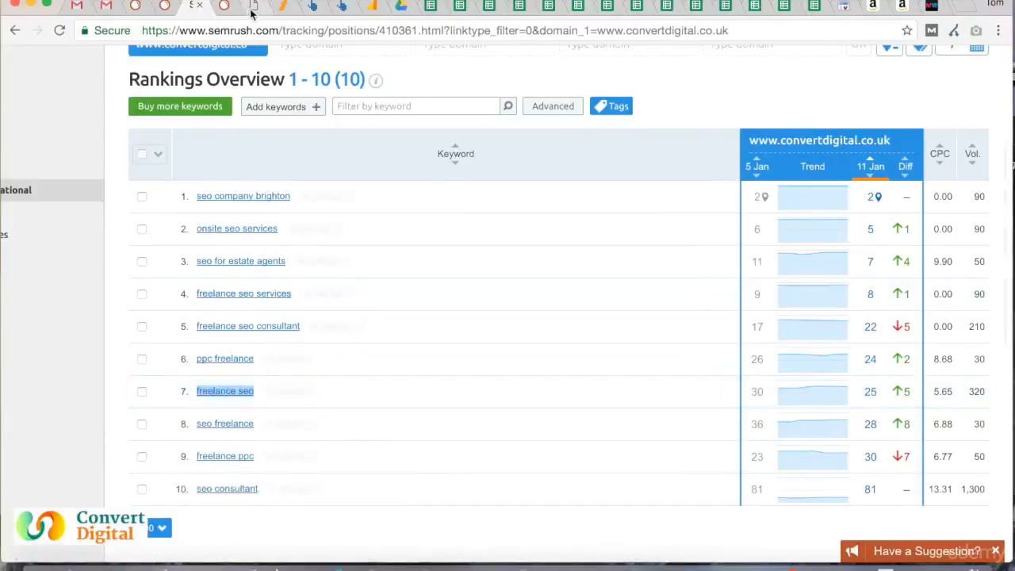
left_click(225, 7)
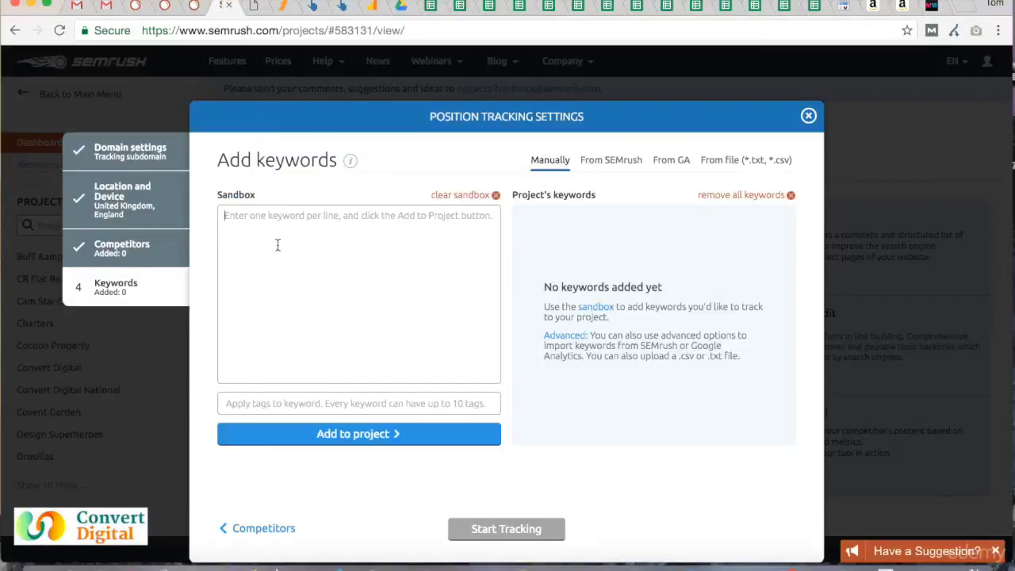
key("super+v")
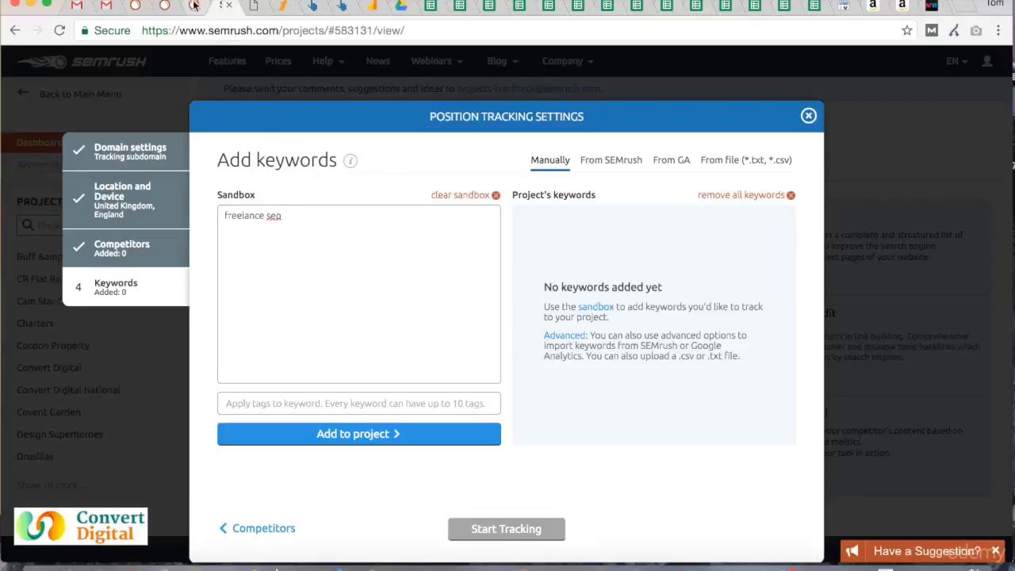
Copy seo for estate agents from the rankings onto a second sandbox line, removing the stray View keyword trend text.
left_click(194, 6)
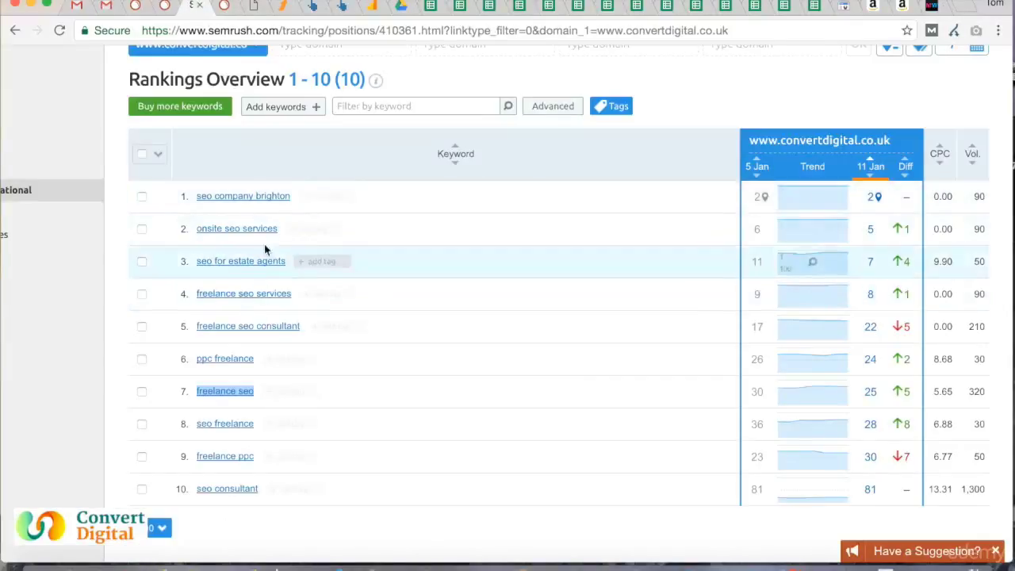
left_click_drag(289, 263, 203, 270)
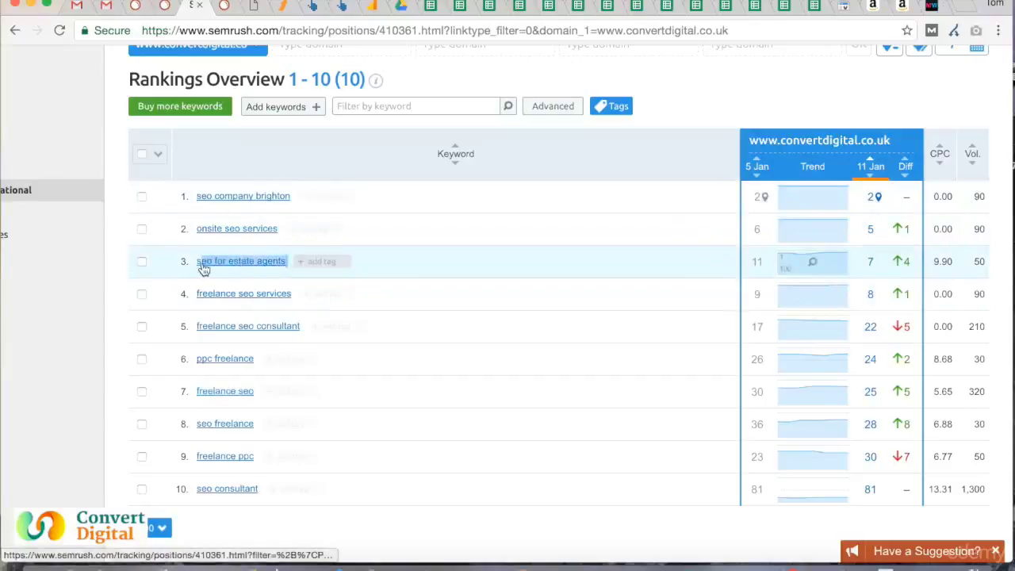
left_click(226, 7)
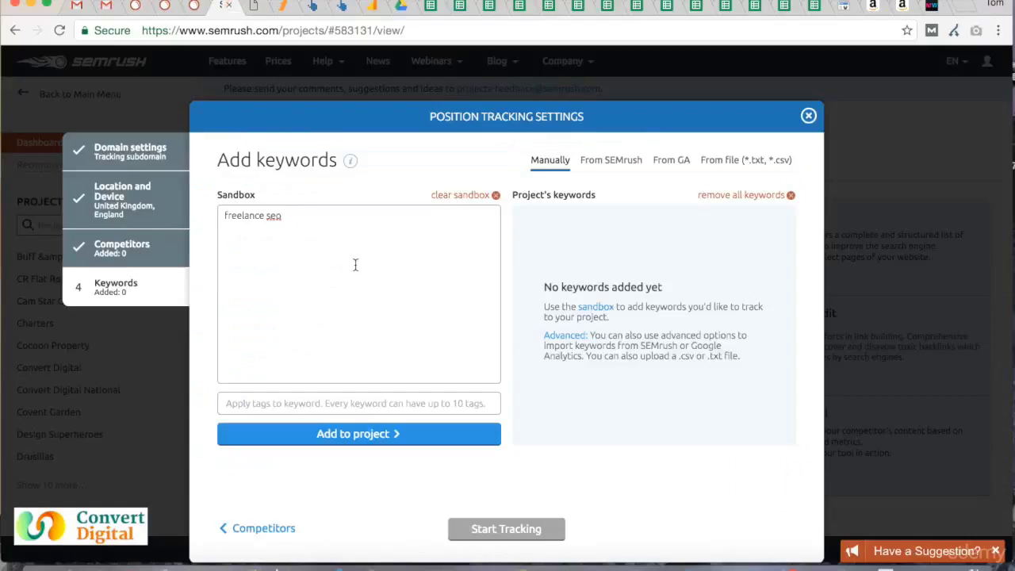
type("seo for estate agentsView keyword trend")
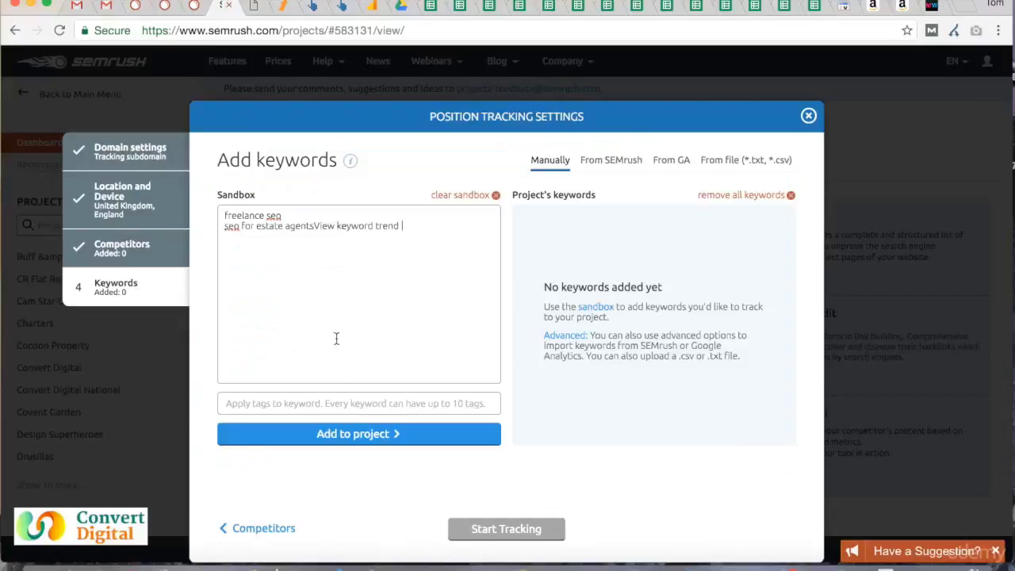
left_click_drag(312, 226, 419, 226)
key("BackSpace")
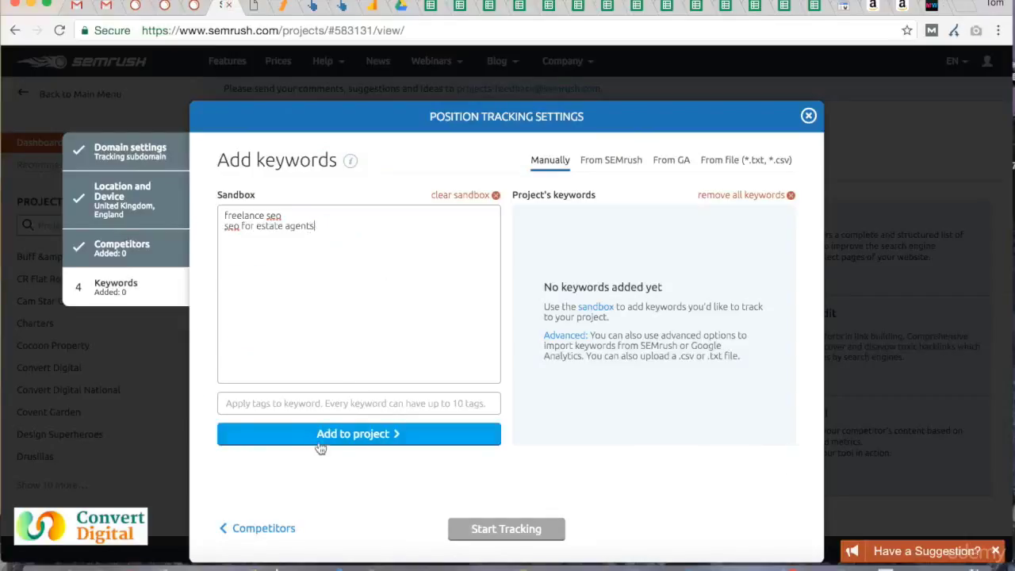
Add both sandbox keywords to the project and start tracking them.
left_click(363, 447)
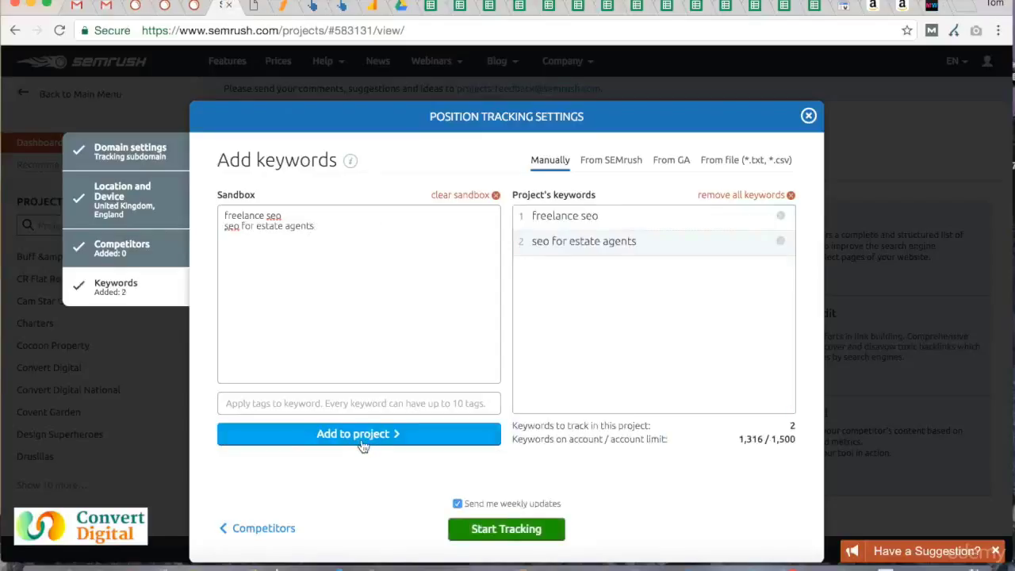
left_click(506, 530)
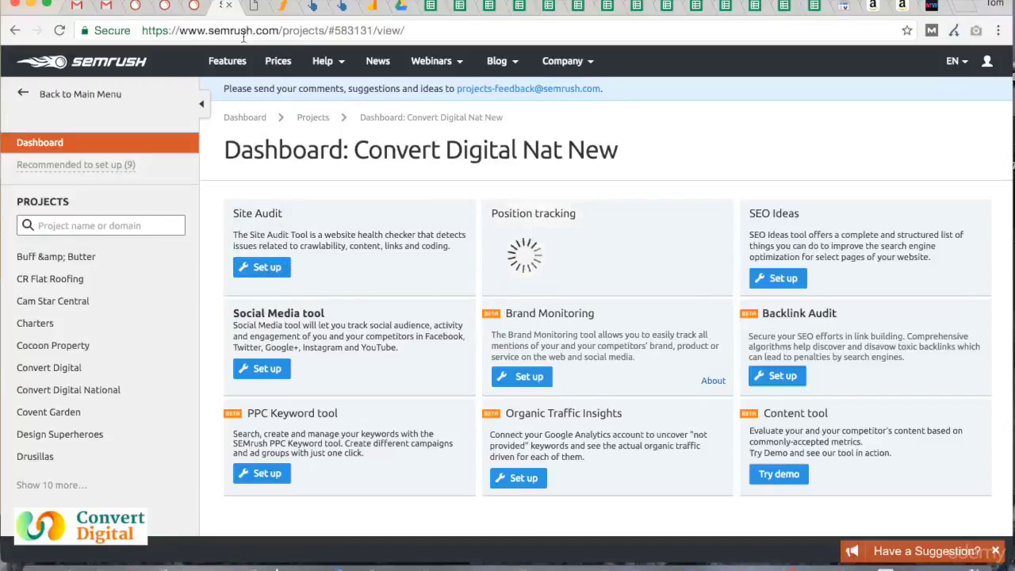
Check the keyword rankings in the existing Brighton-based Convert Digital project, and return to the new project's dashboard.
left_click(196, 9)
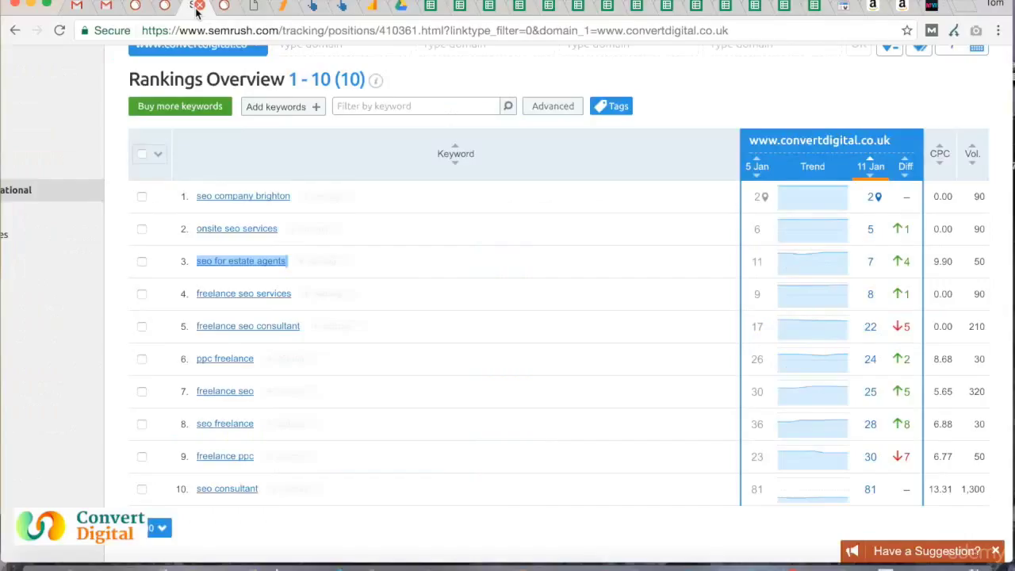
left_click(164, 6)
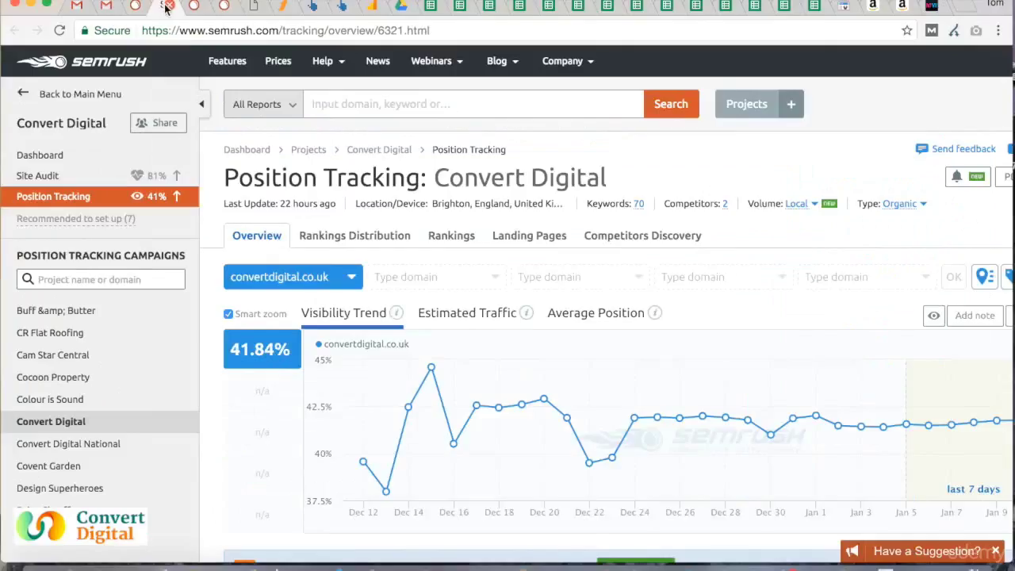
left_click(437, 242)
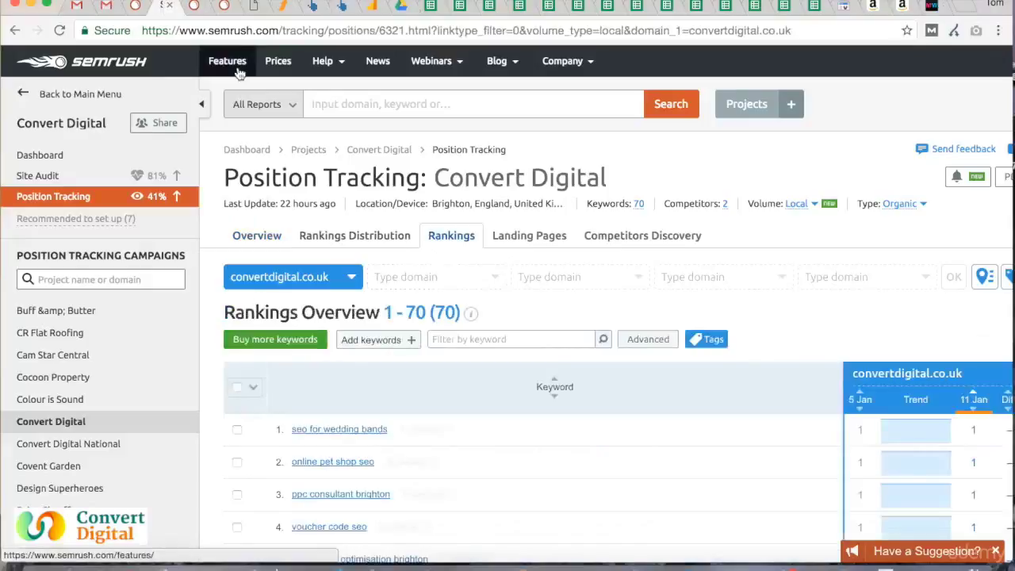
left_click(224, 9)
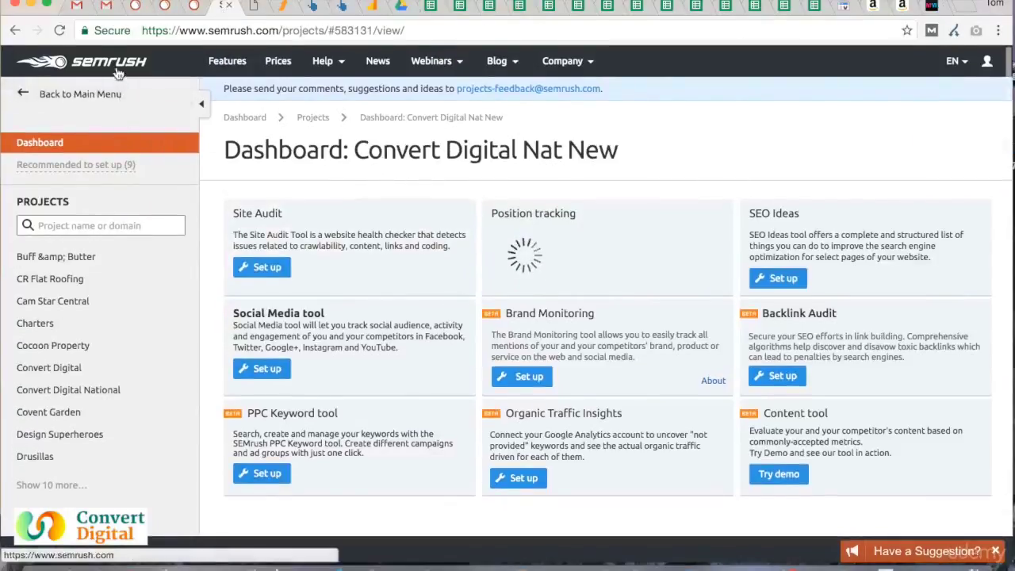
left_click(117, 73)
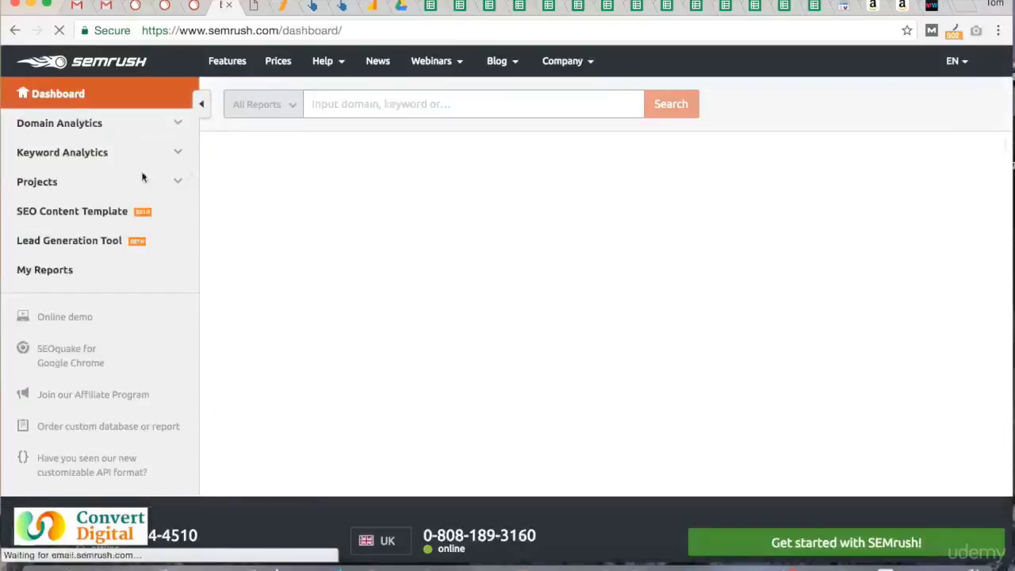
left_click(77, 189)
left_click(71, 216)
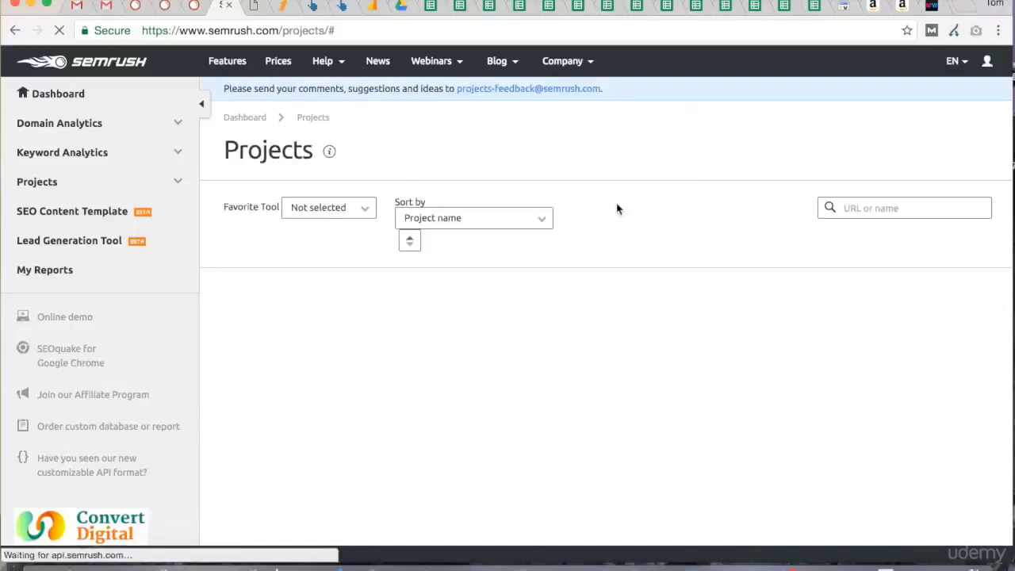
left_click(947, 146)
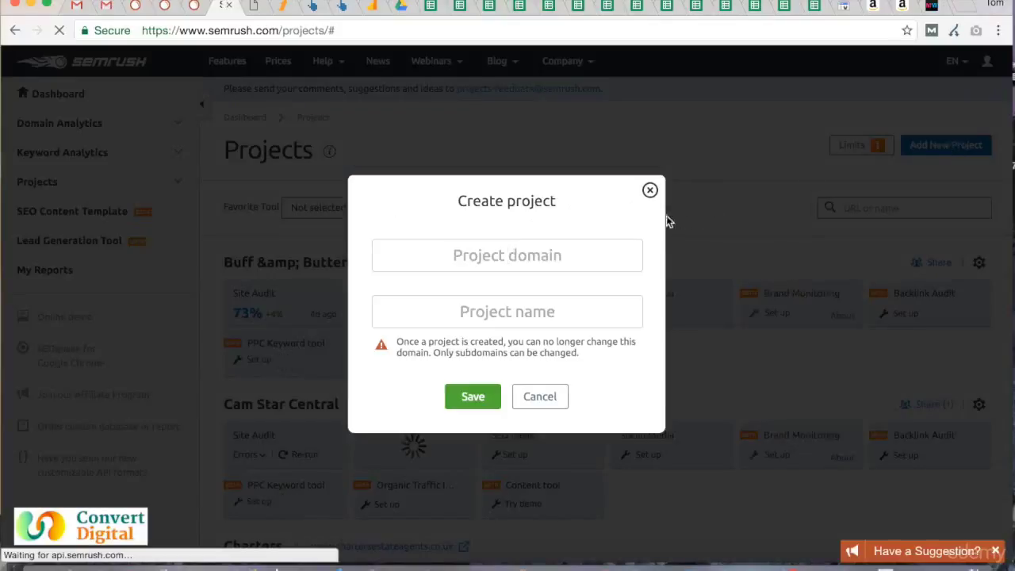
key("super+v")
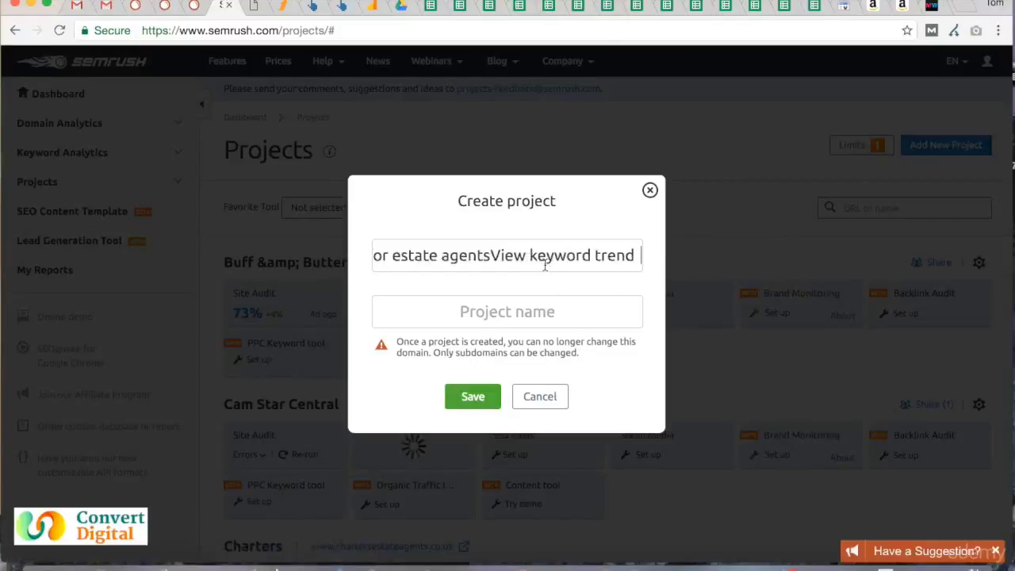
key("super+z")
left_click(253, 6)
left_click(230, 29)
key("super+c")
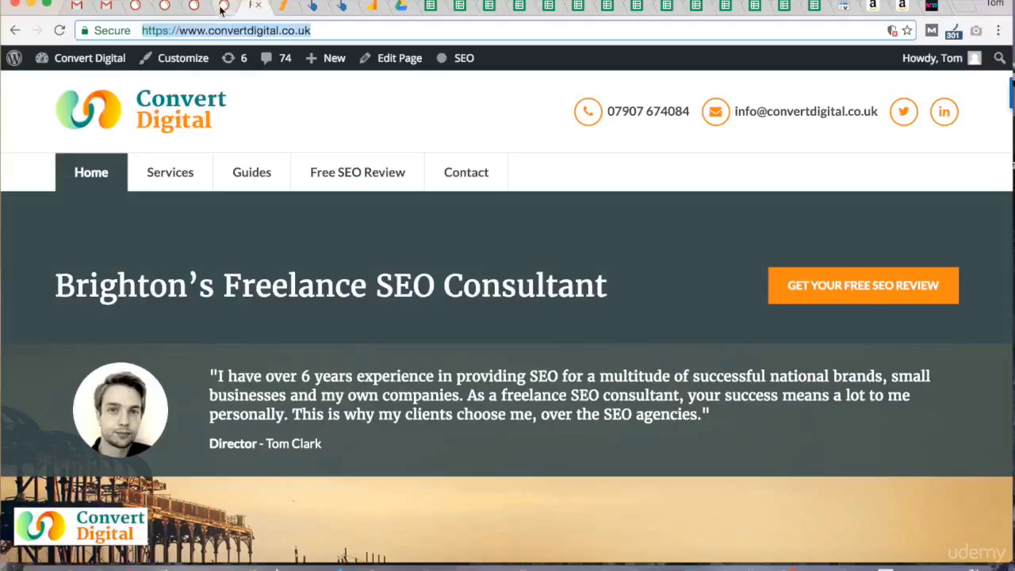
left_click(225, 6)
key("super+v")
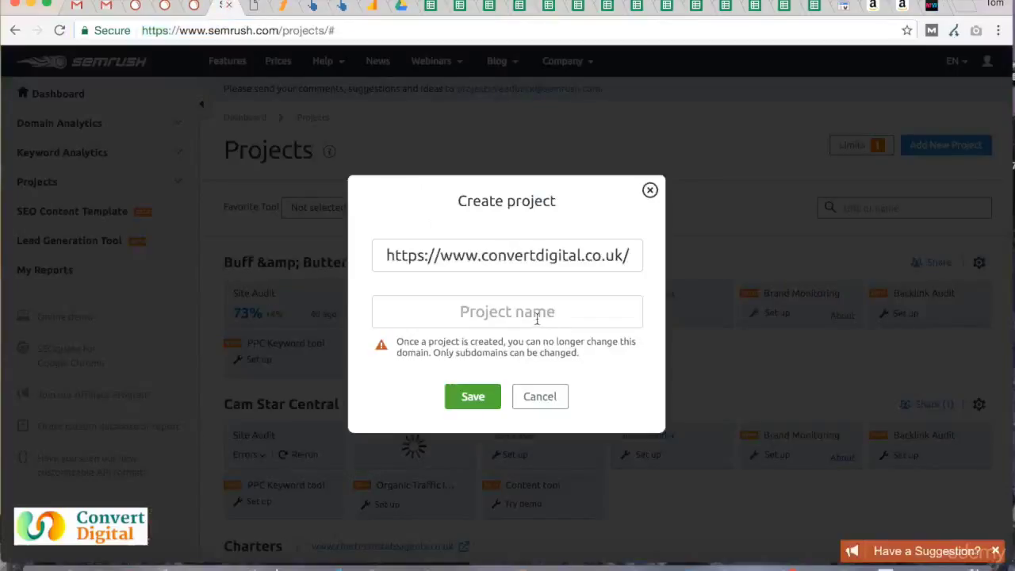
Name the new project Convert Digital Brighton NEW and save it.
left_click(508, 311)
type("Convert Dig")
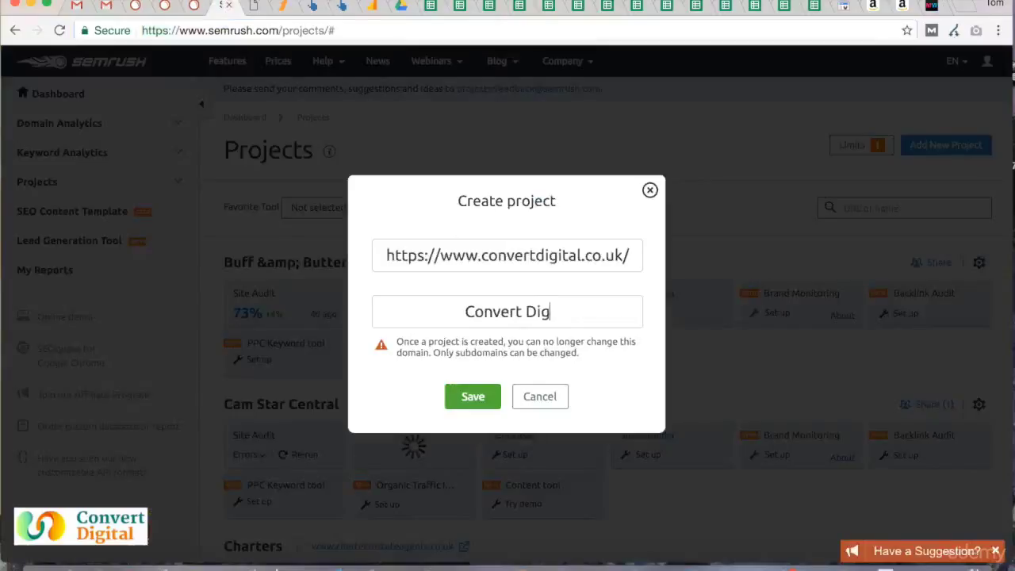
type("ital Bright")
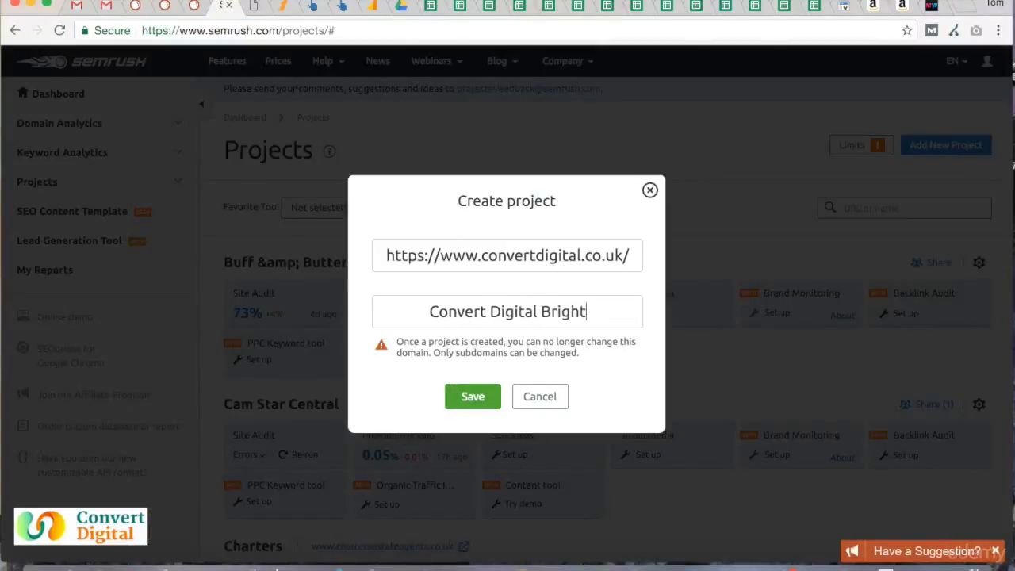
type("on NEW")
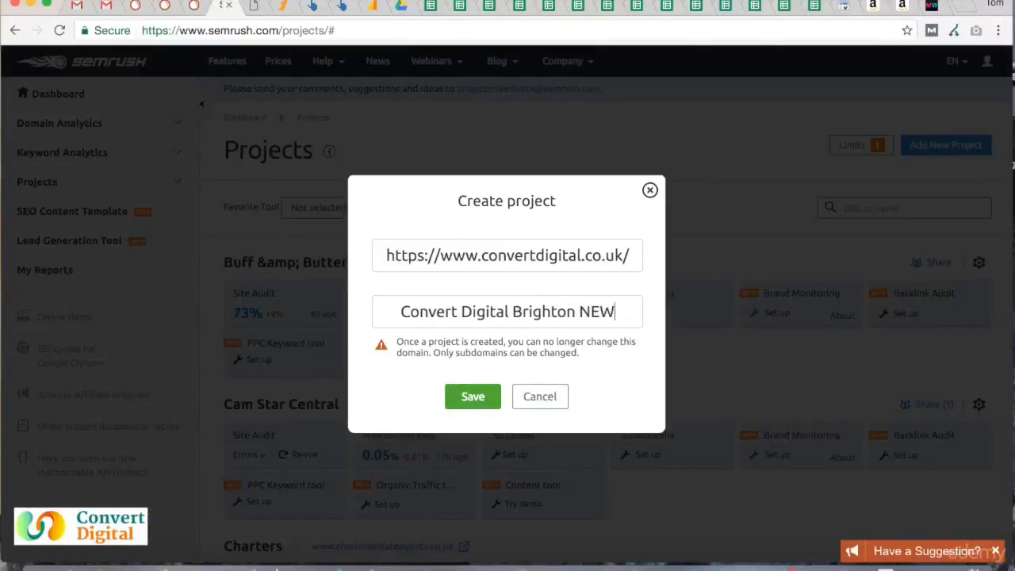
left_click(476, 396)
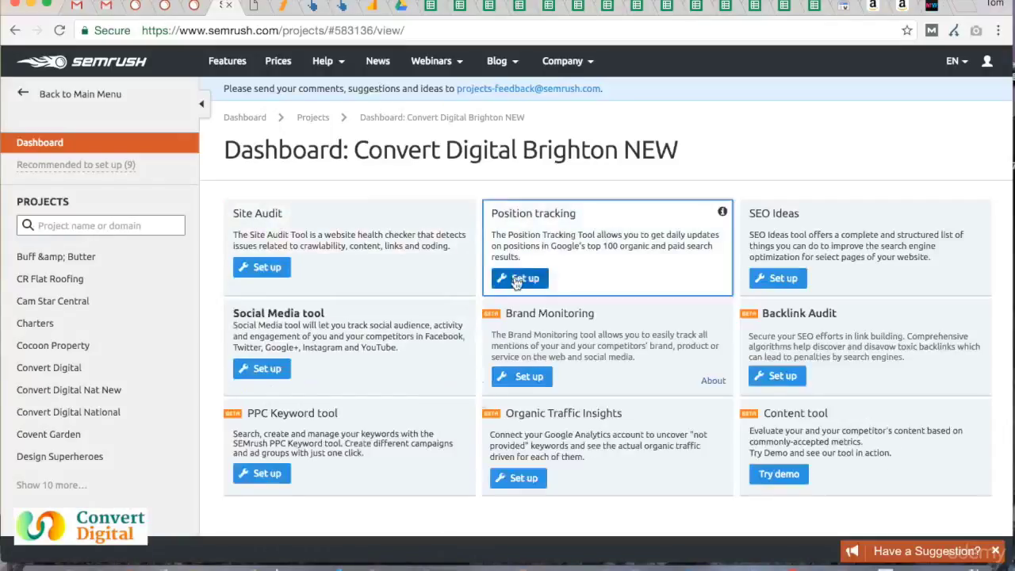
Set up position tracking for the new project with United Kingdom, England, Brighton as the location, and continue to the keywords without adding competitors.
left_click(517, 281)
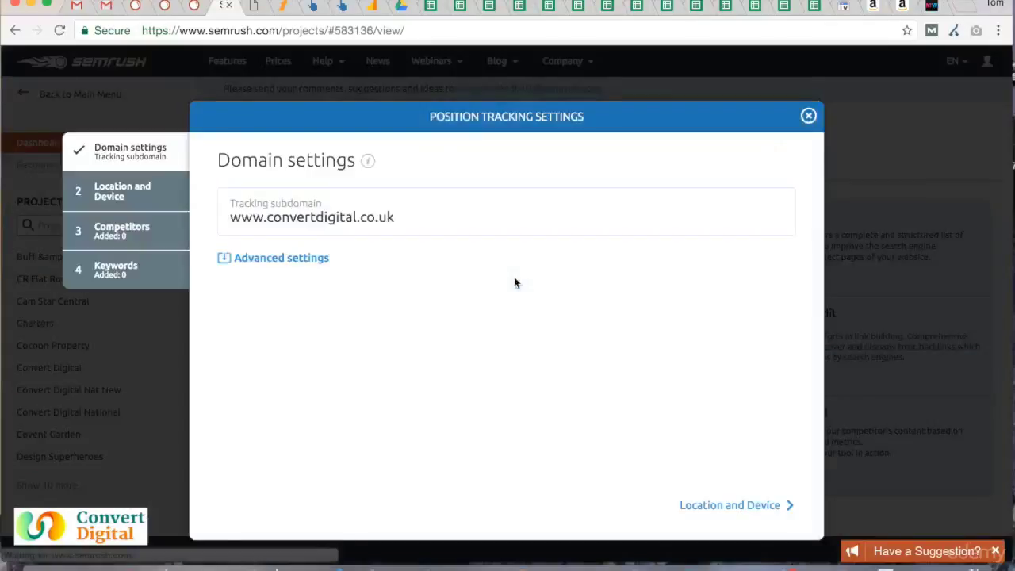
left_click(744, 507)
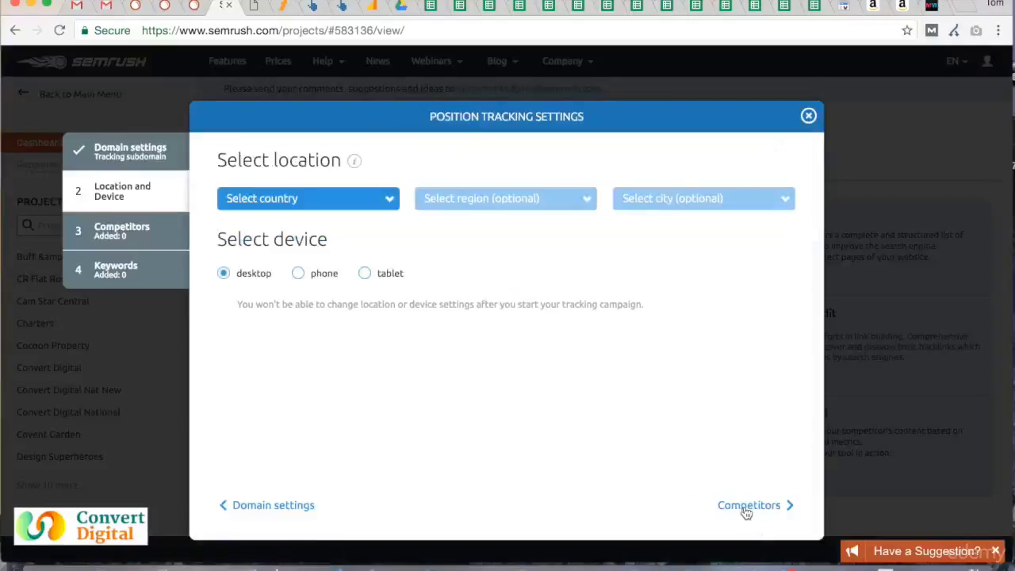
left_click(291, 199)
left_click(435, 208)
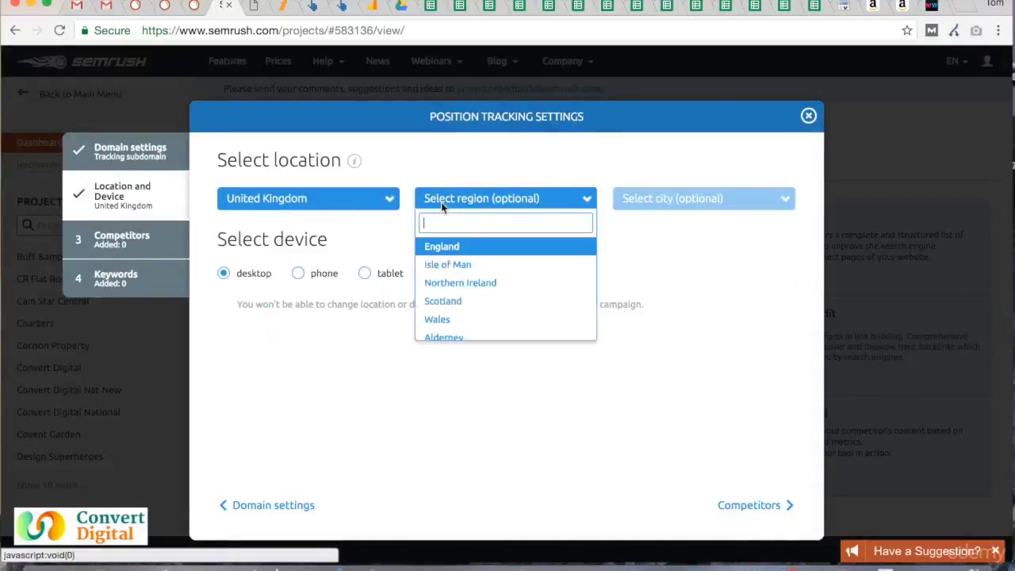
left_click(443, 245)
left_click(665, 199)
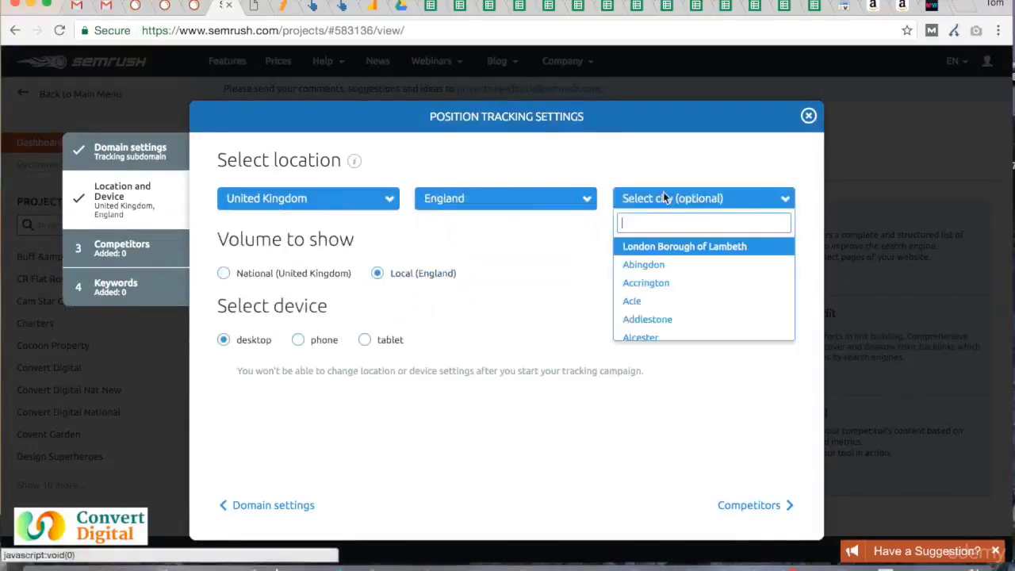
type("bright")
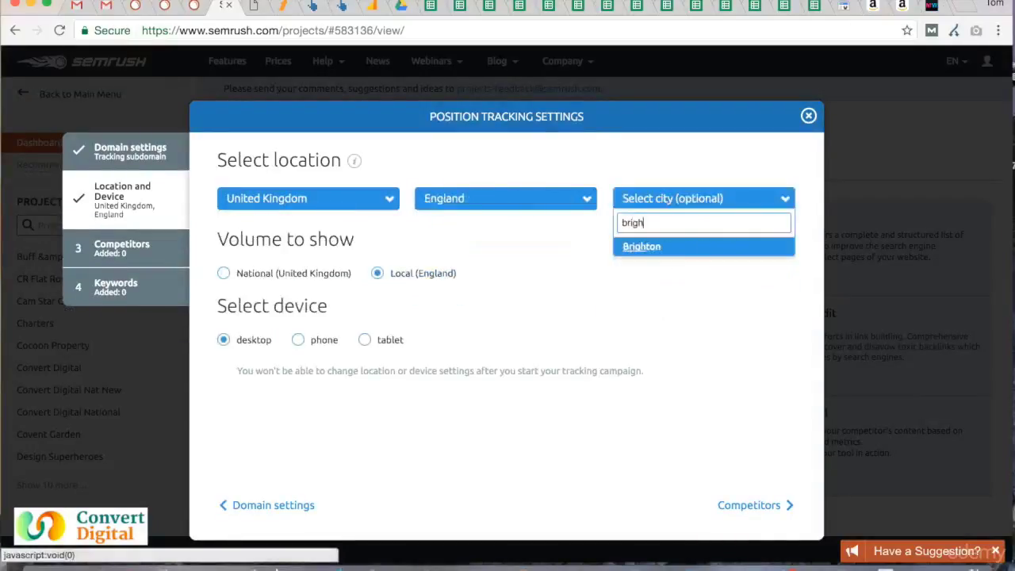
left_click(640, 247)
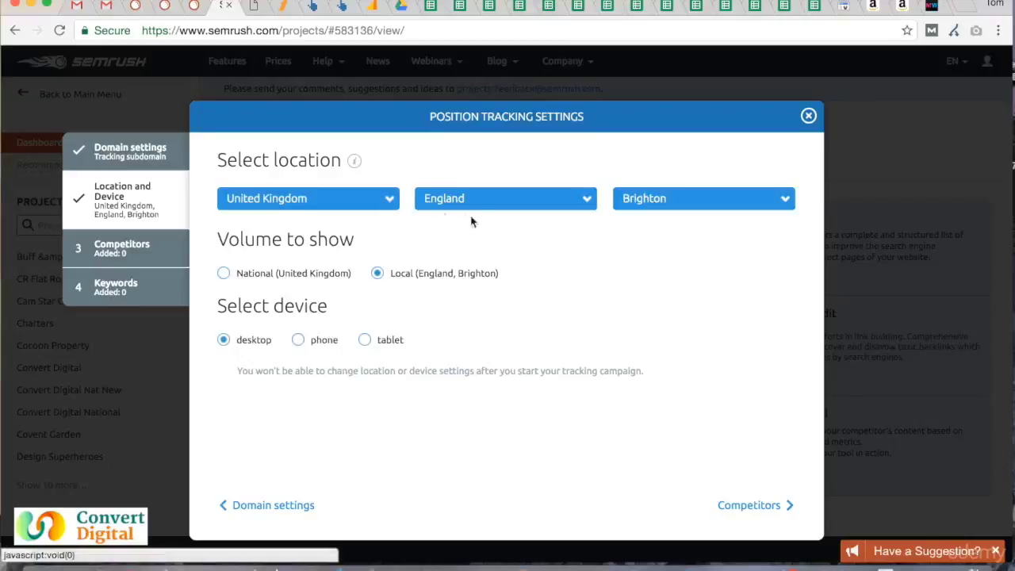
left_click(739, 512)
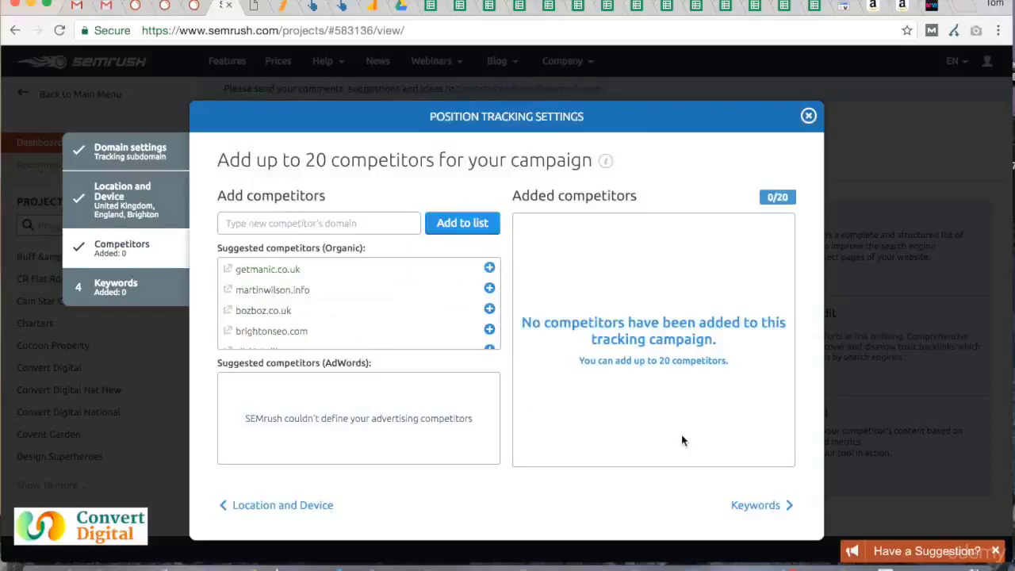
left_click(752, 505)
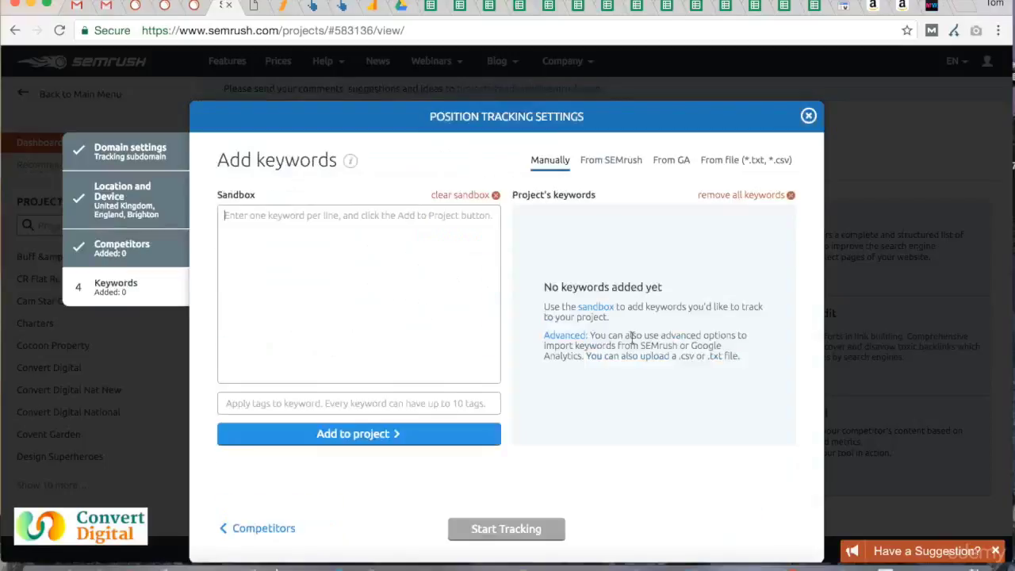
Examine the tracked keywords in the existing Brighton-based Convert Digital project for ideas, and return to the new project's keyword setup.
left_click(194, 5)
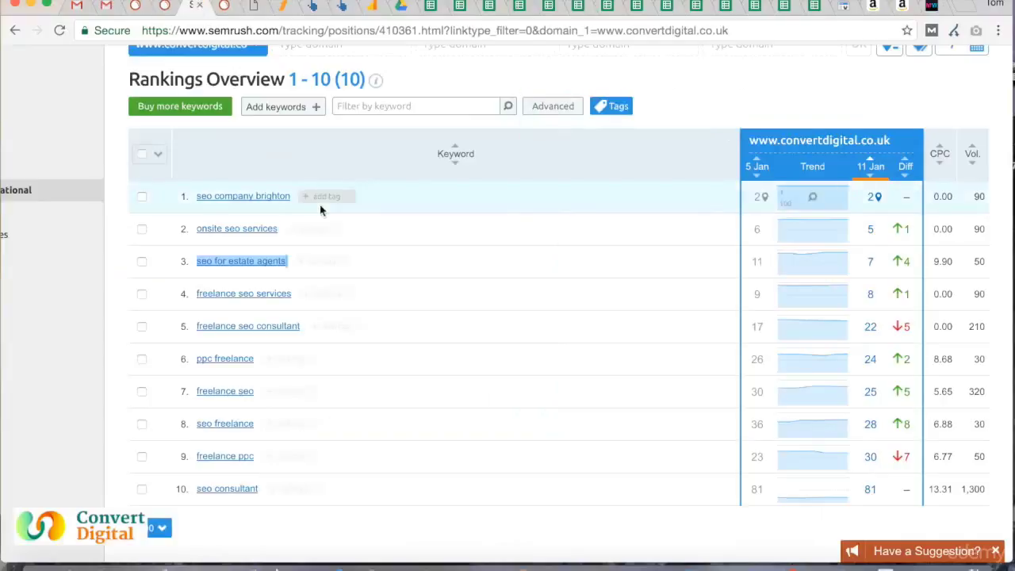
left_click(167, 6)
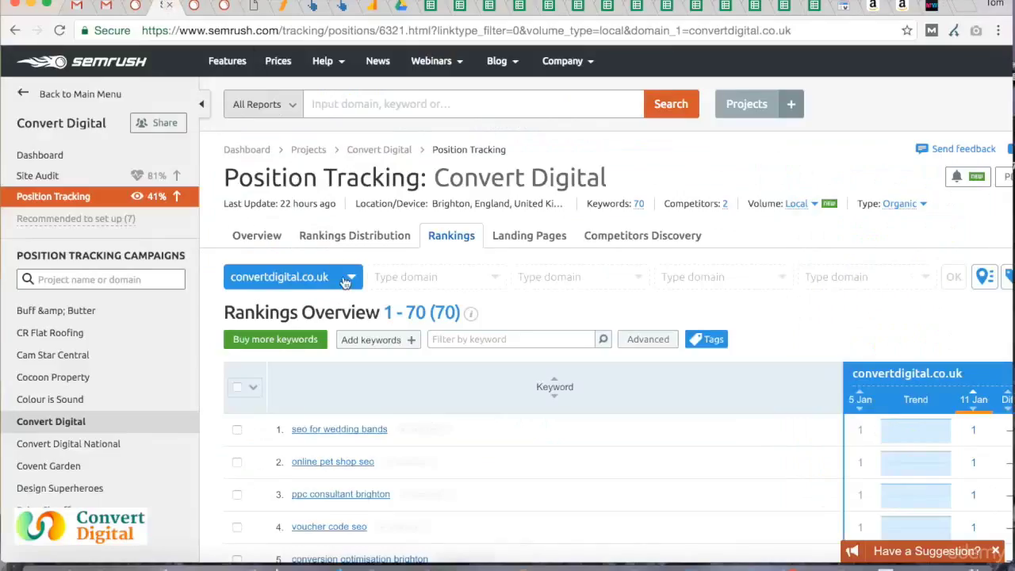
scroll(345, 284, "up", 1)
scroll(343, 277, "down", 2)
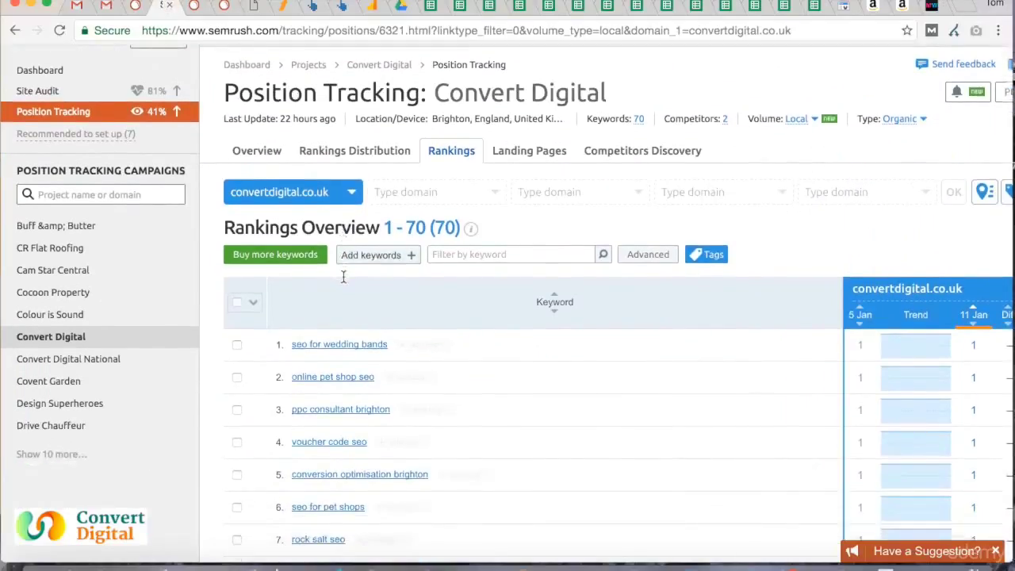
scroll(344, 276, "down", 1)
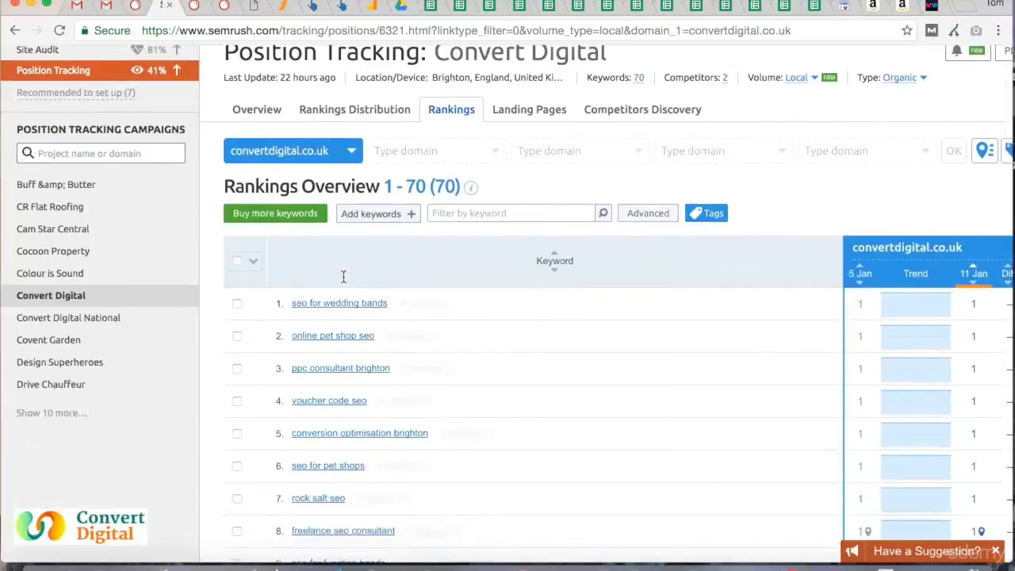
scroll(343, 277, "down", 1)
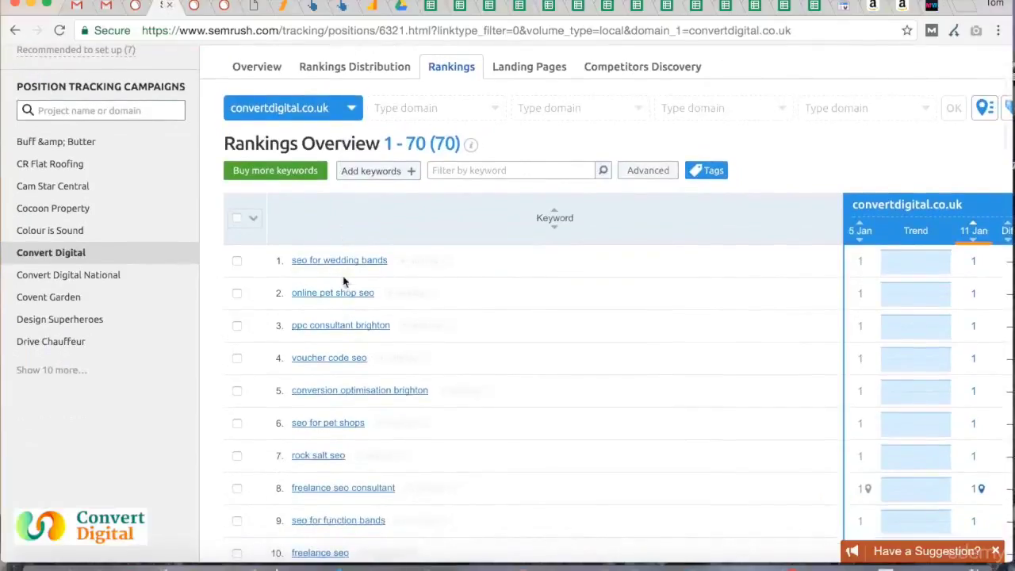
scroll(400, 370, "down", 2)
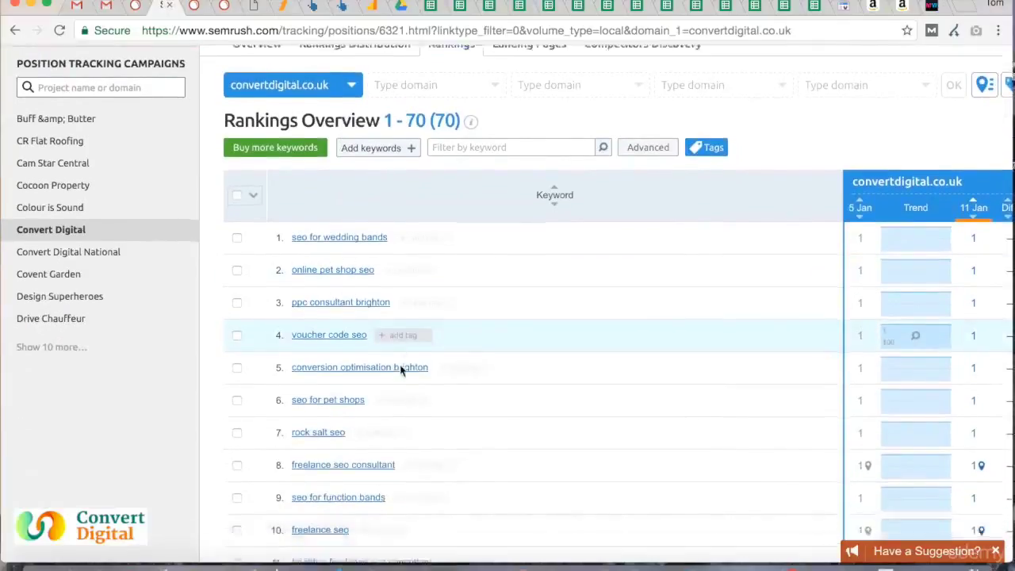
scroll(400, 370, "down", 1)
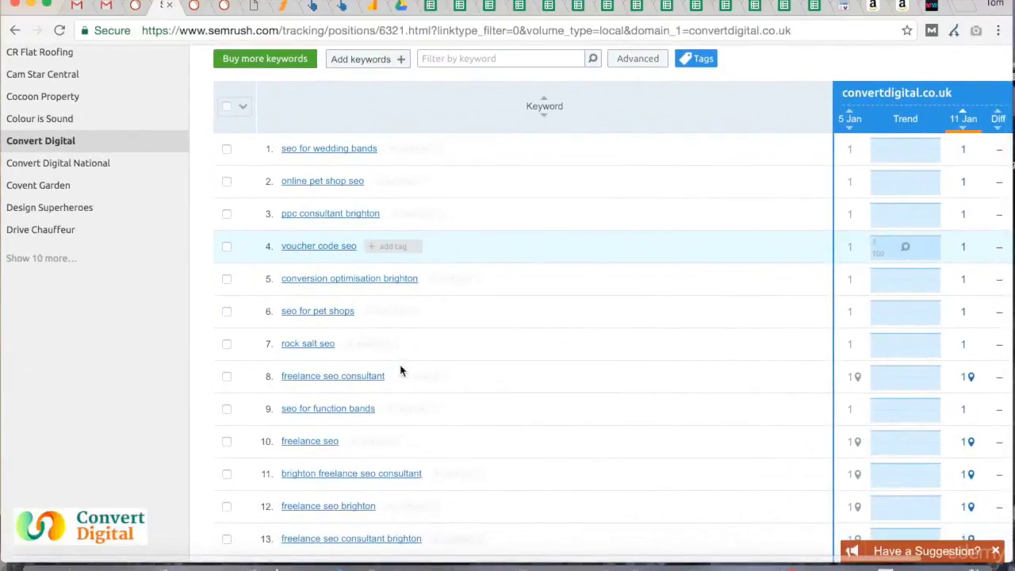
scroll(400, 370, "down", 2)
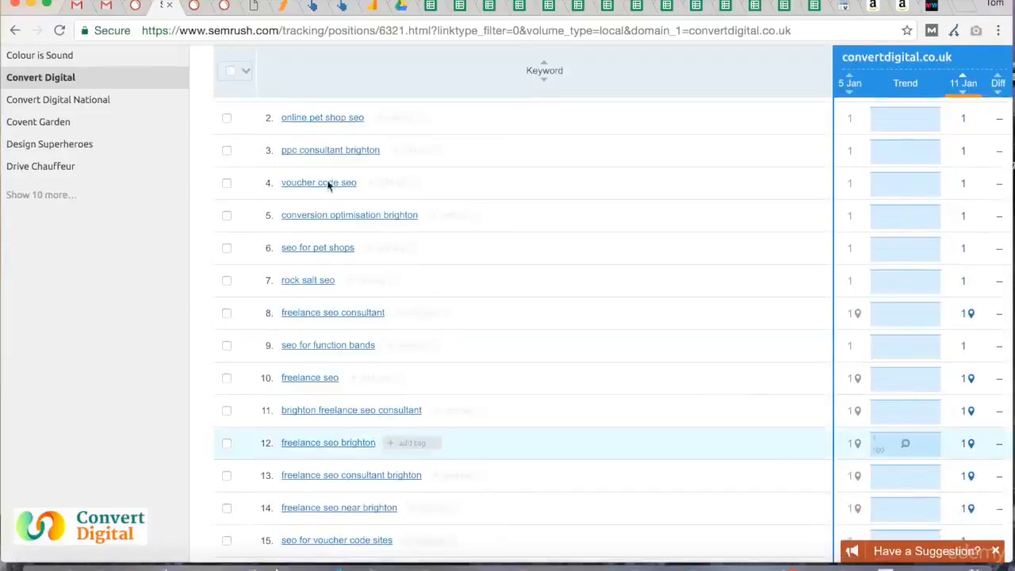
left_click(223, 6)
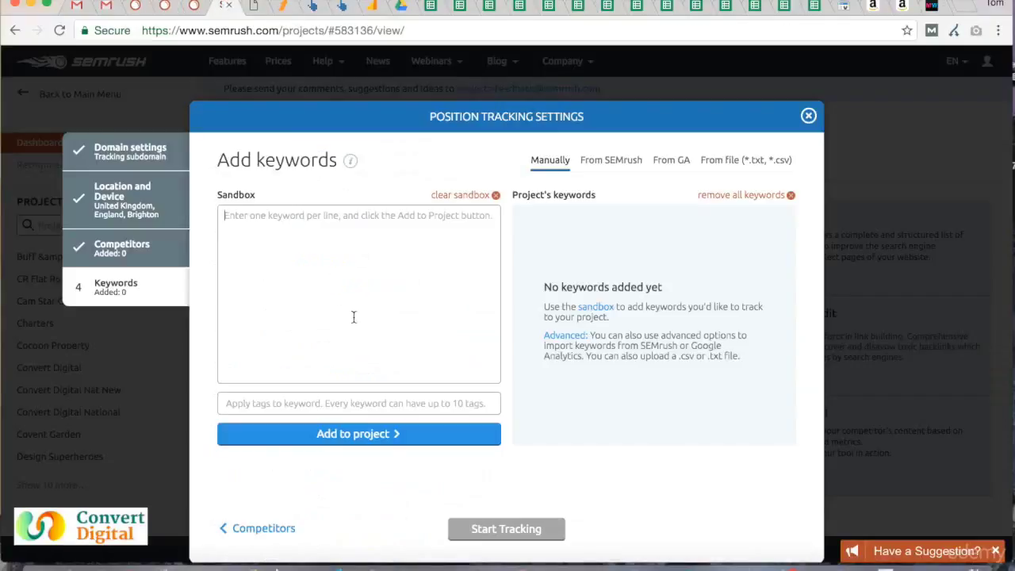
Add the keywords "freelance seo brighton" and "freelance seo" to the project and start tracking them.
type("freelance se")
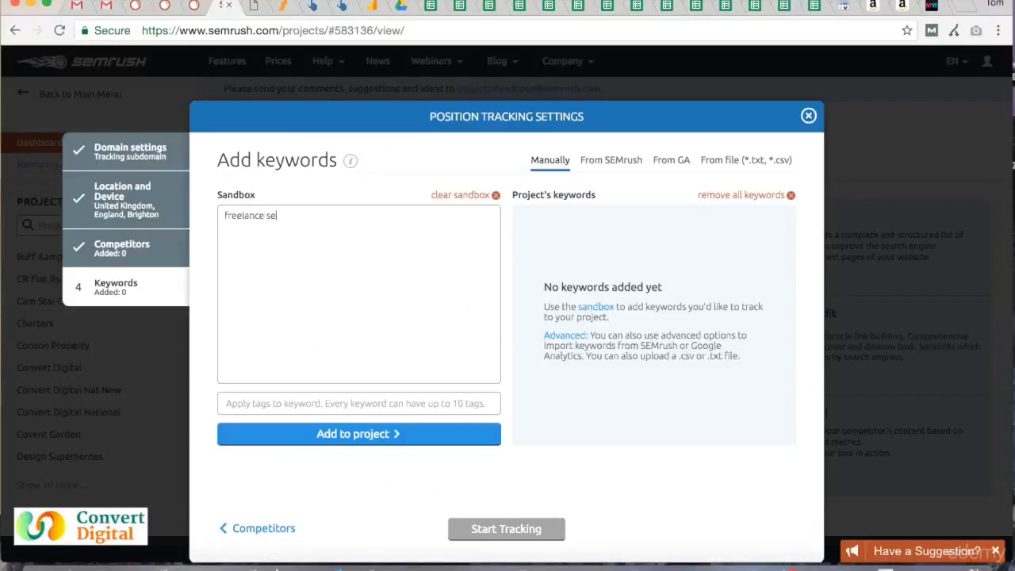
type("o brighton ")
type("freelance seo")
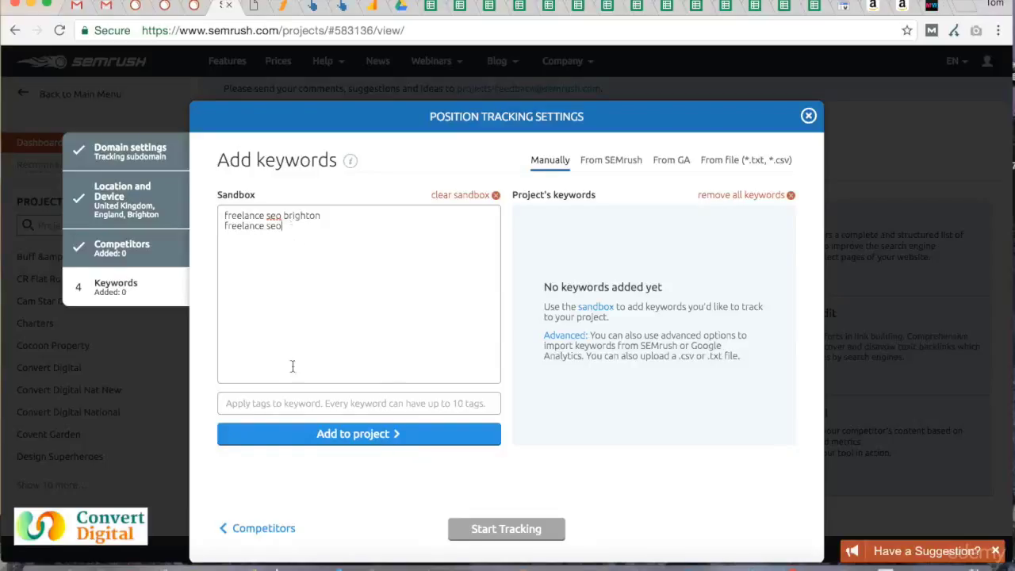
left_click(368, 447)
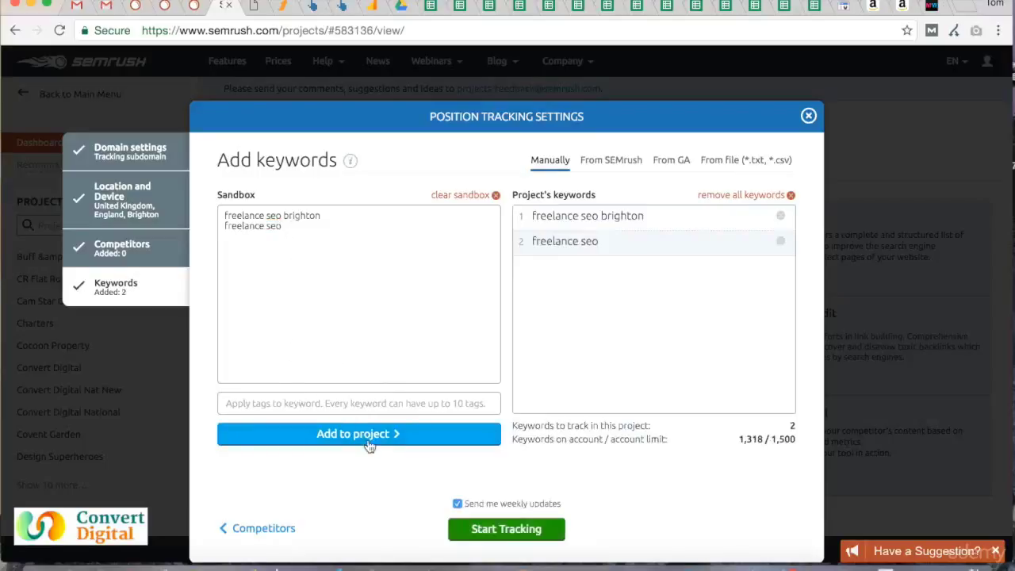
left_click(505, 529)
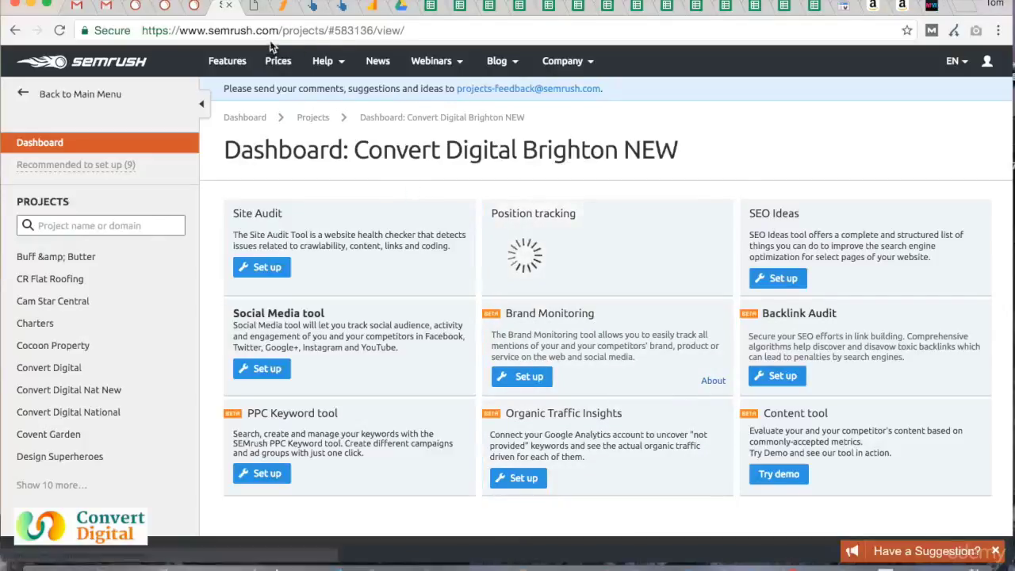
Review the existing Convert Digital project's keyword rankings and their changes down to the lower-ranked Brighton terms.
left_click(193, 10)
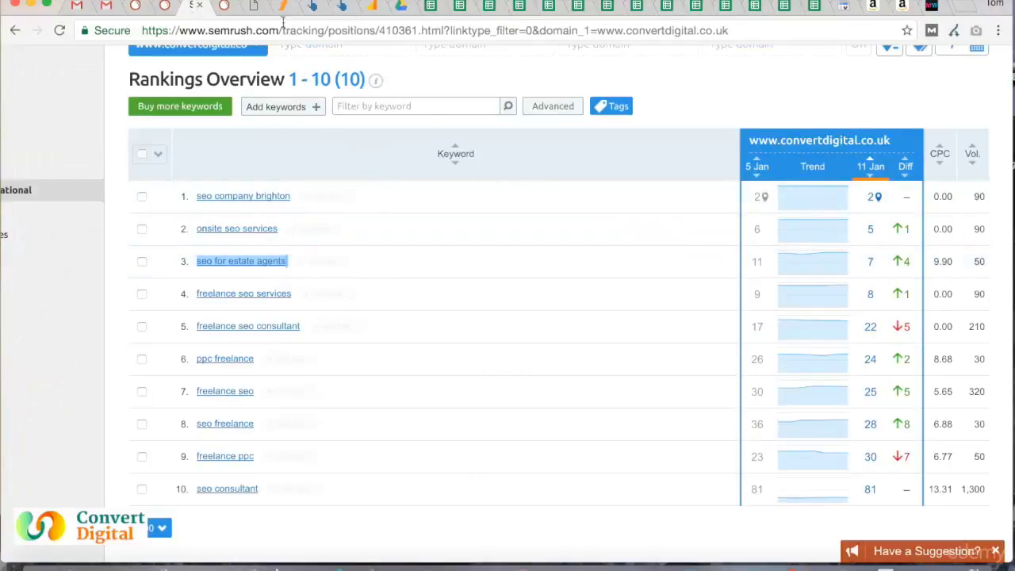
left_click(166, 8)
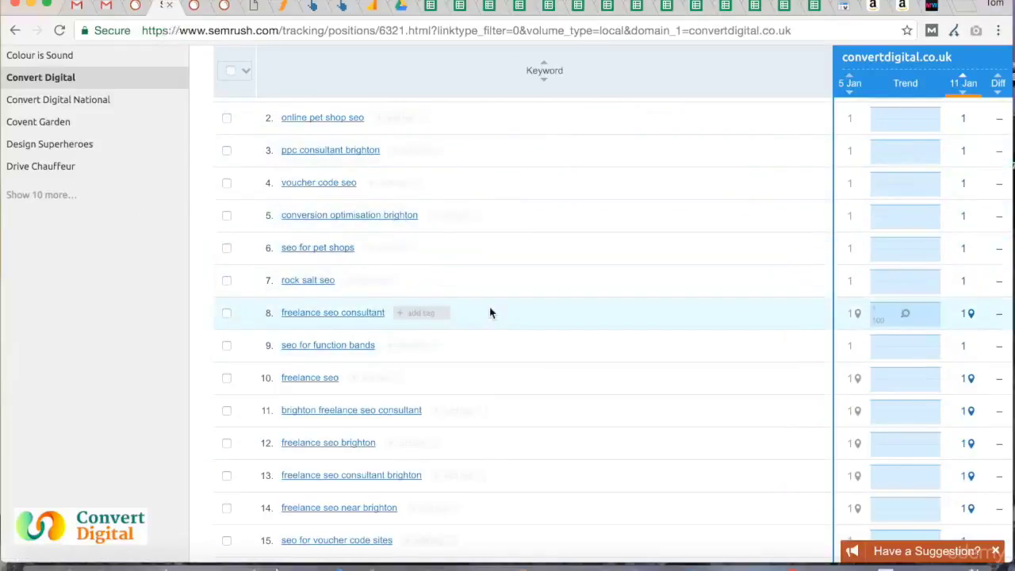
scroll(490, 310, "right", 2)
scroll(489, 310, "down", 10)
scroll(489, 313, "down", 5)
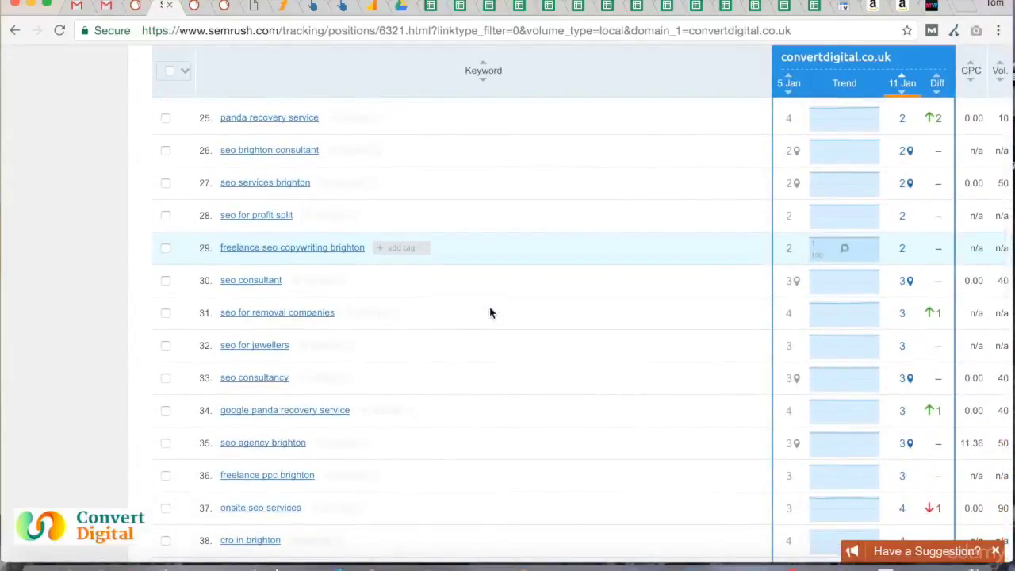
scroll(489, 313, "down", 4)
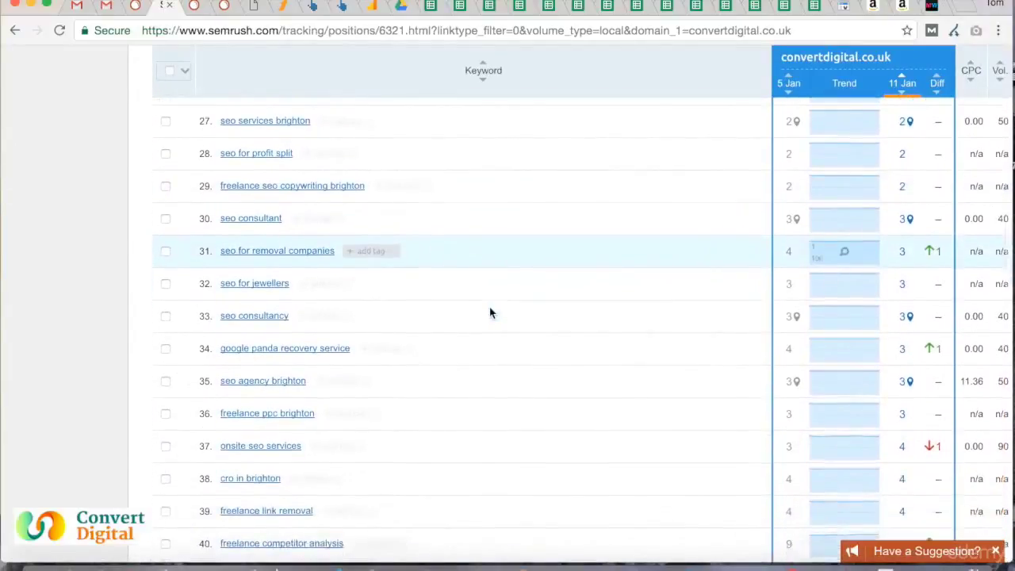
scroll(489, 312, "down", 6)
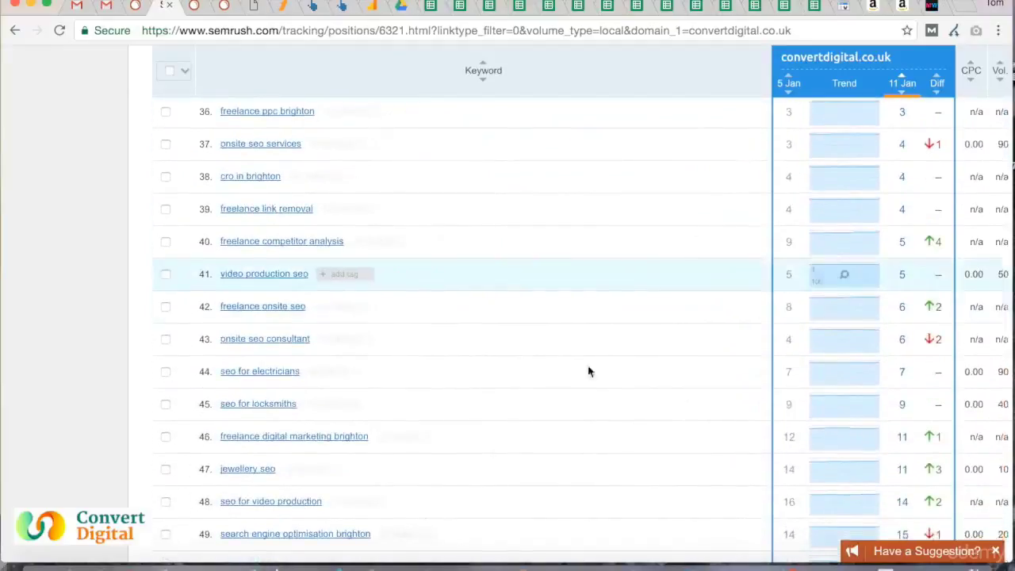
scroll(879, 464, "down", 2)
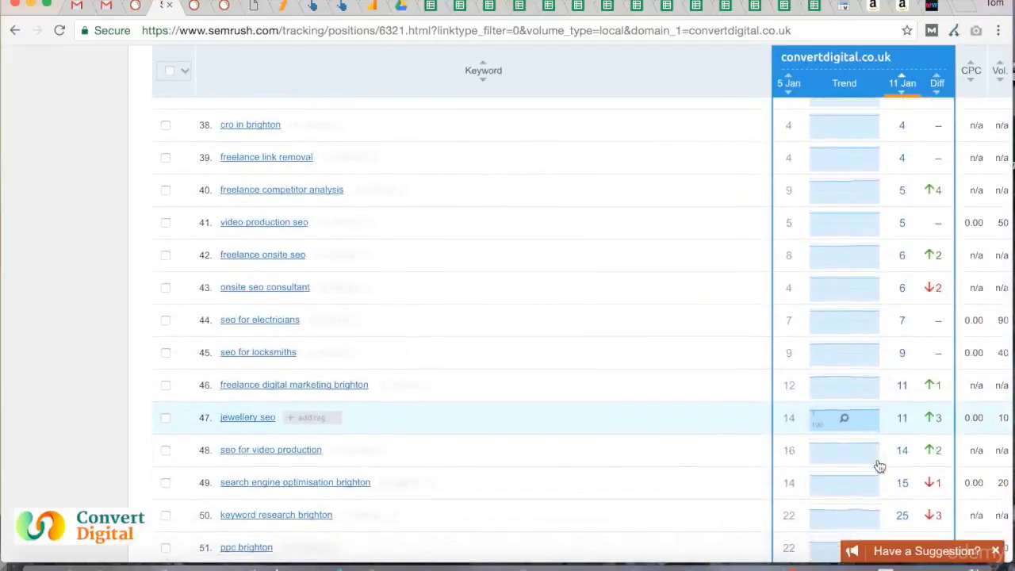
scroll(879, 465, "down", 1)
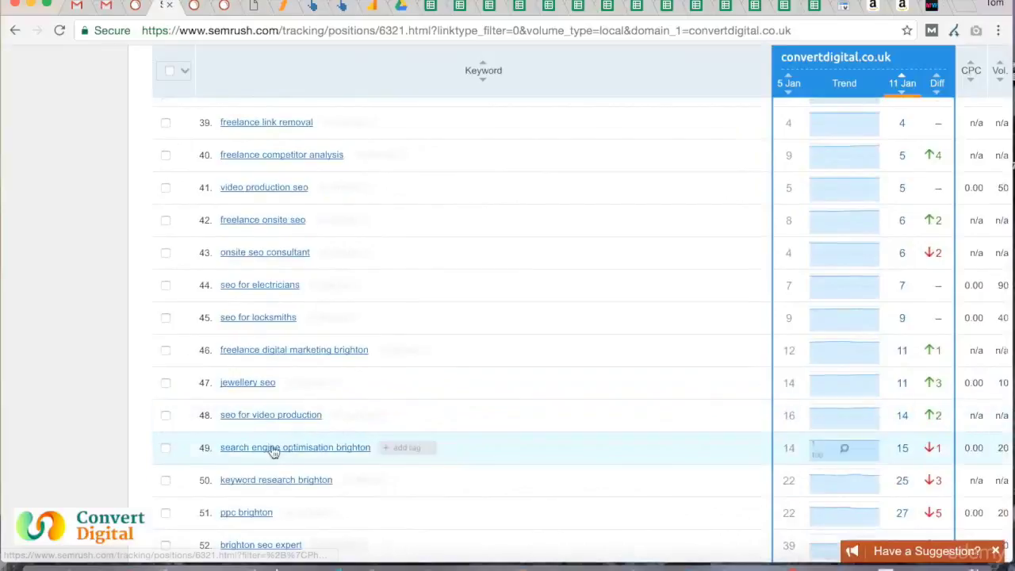
View the 11 January search results snapshot for "search engine optimisation brighton" and examine the listings ranked above convertdigital.co.uk.
left_click(899, 452)
scroll(899, 458, "down", 3)
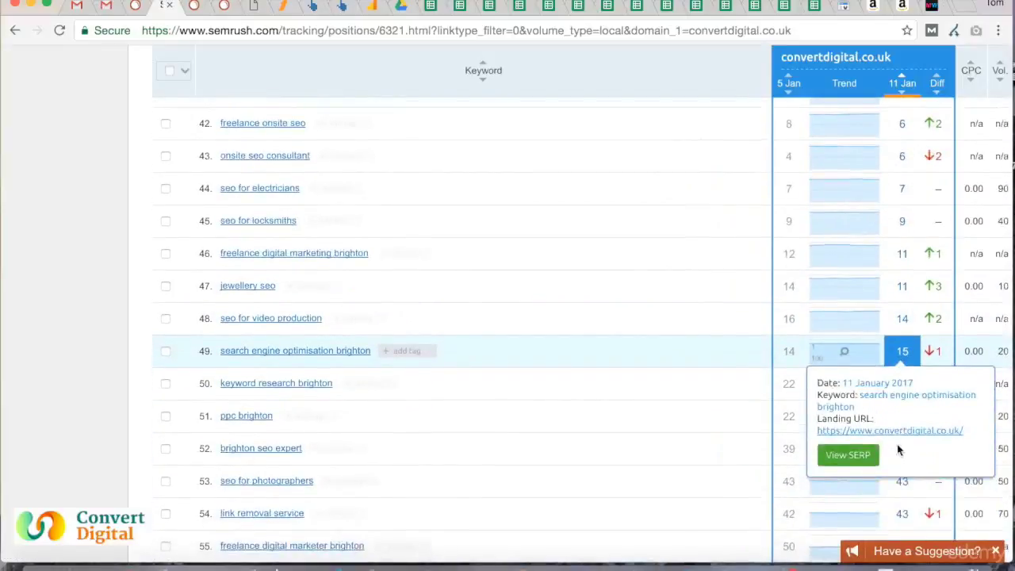
left_click(847, 456)
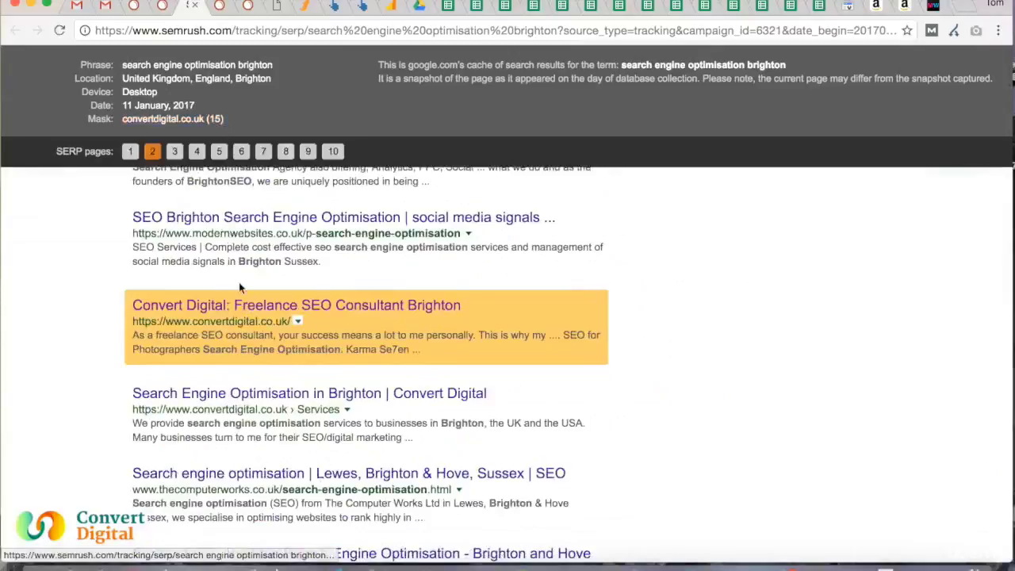
scroll(275, 317, "up", 2)
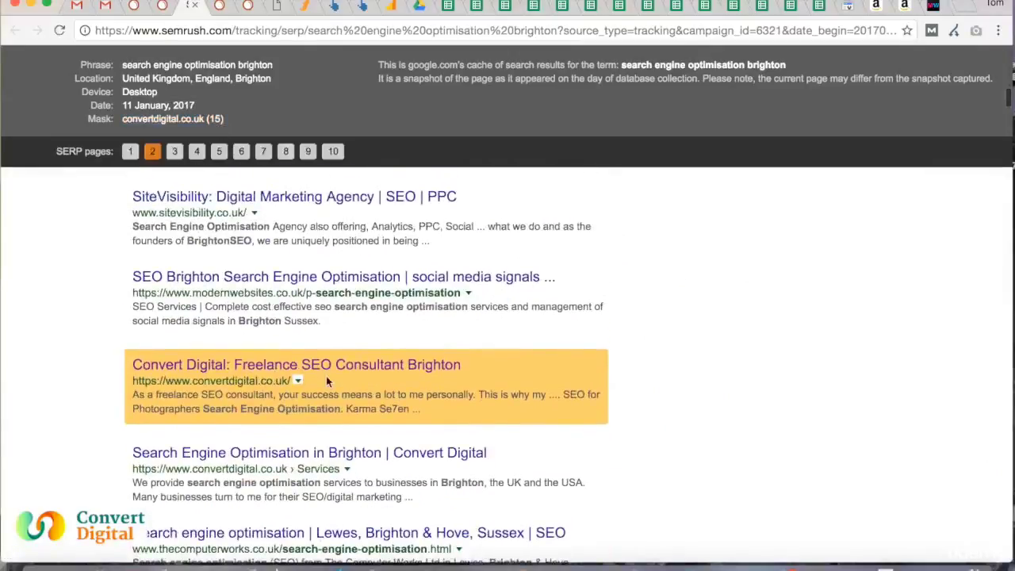
scroll(326, 376, "up", 2)
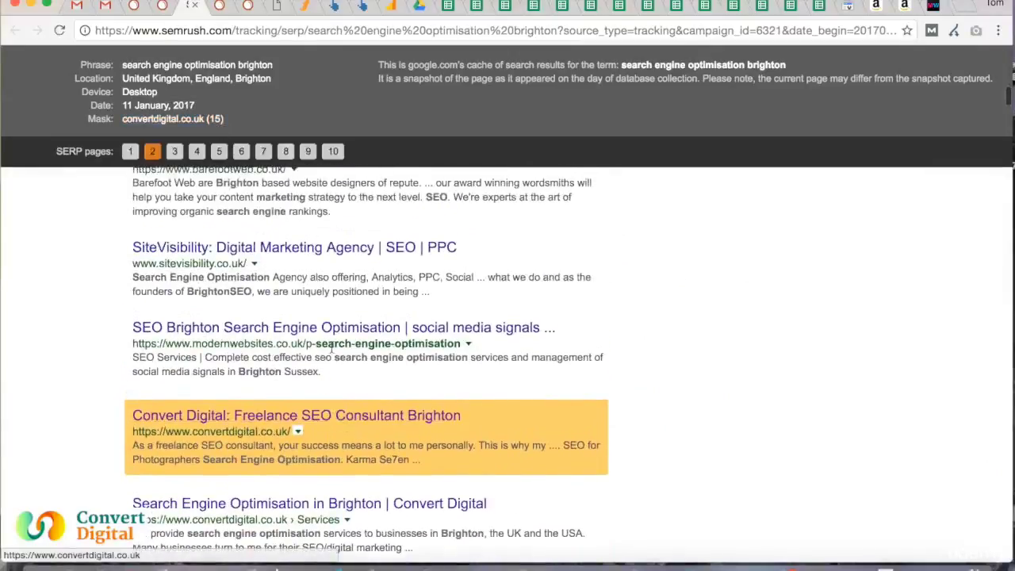
scroll(324, 262, "up", 10)
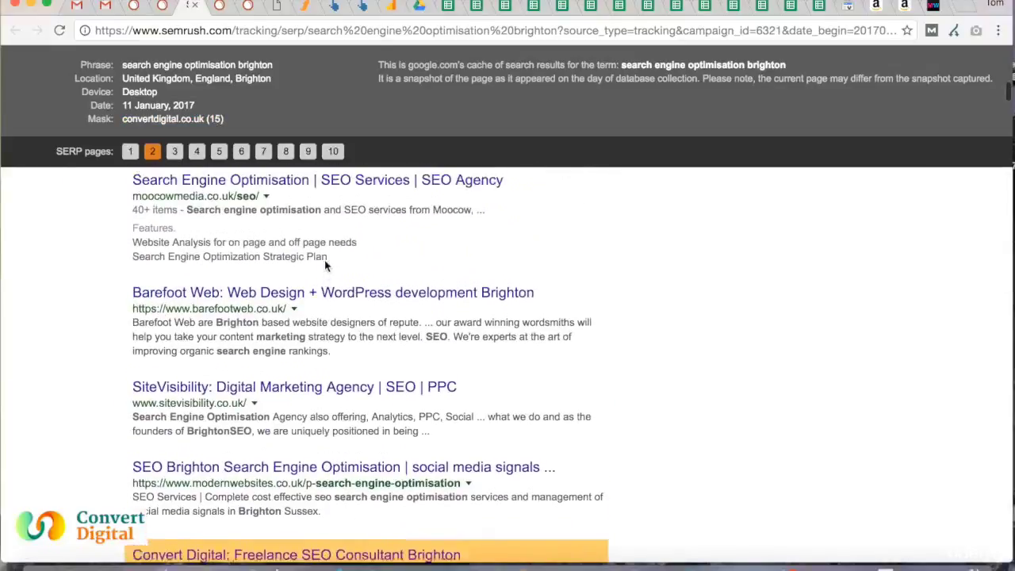
scroll(326, 262, "up", 6)
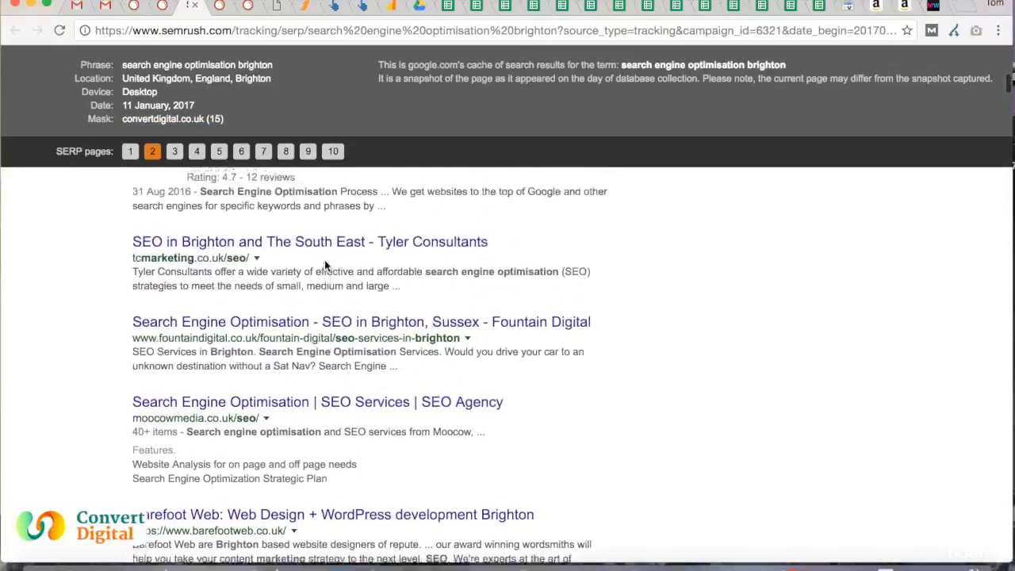
scroll(324, 262, "up", 11)
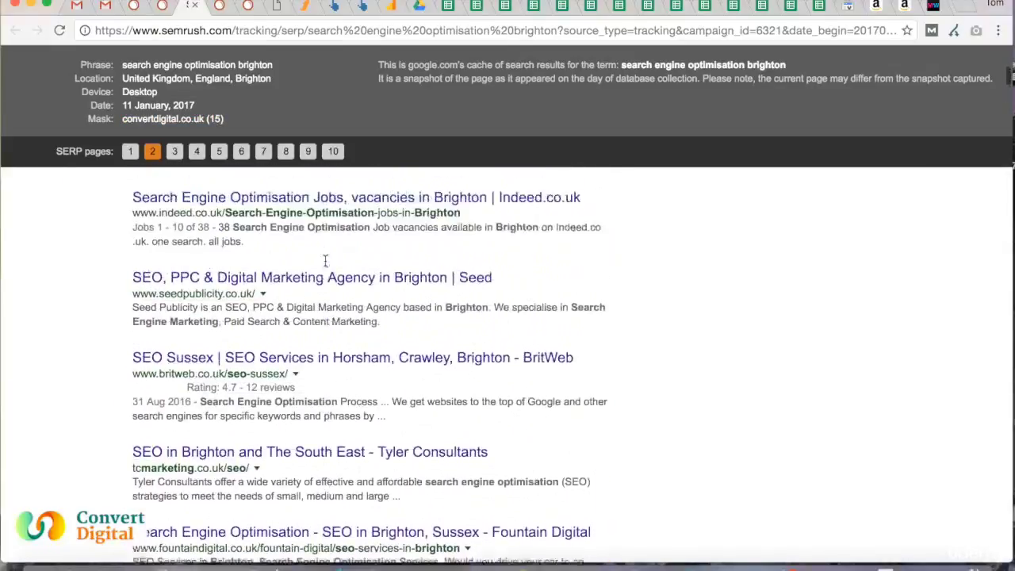
Examine the second page of the search results snapshot from its first listing down to the highlighted convertdigital.co.uk entry, and close the snapshot.
scroll(325, 262, "up", 9)
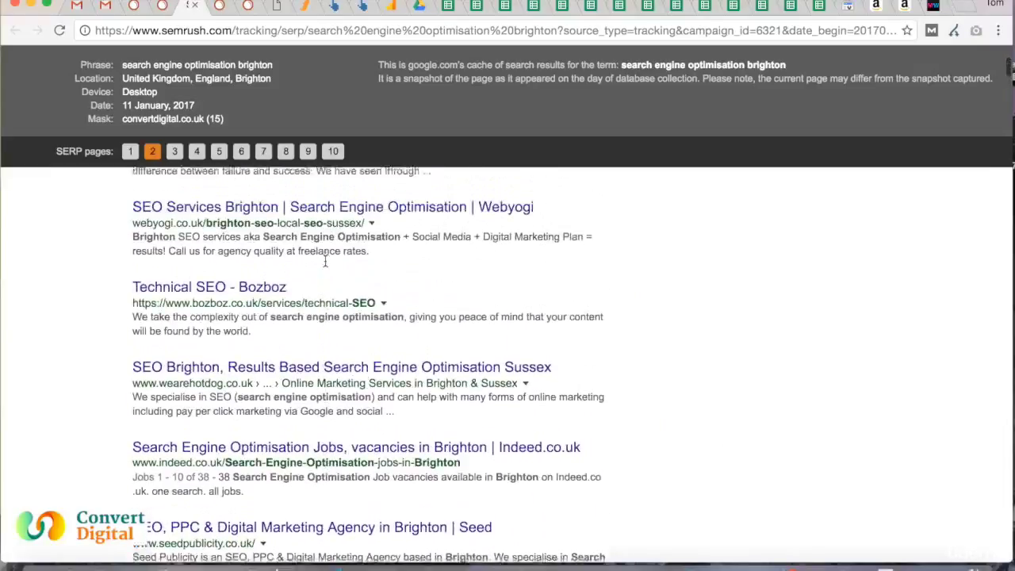
scroll(325, 261, "up", 6)
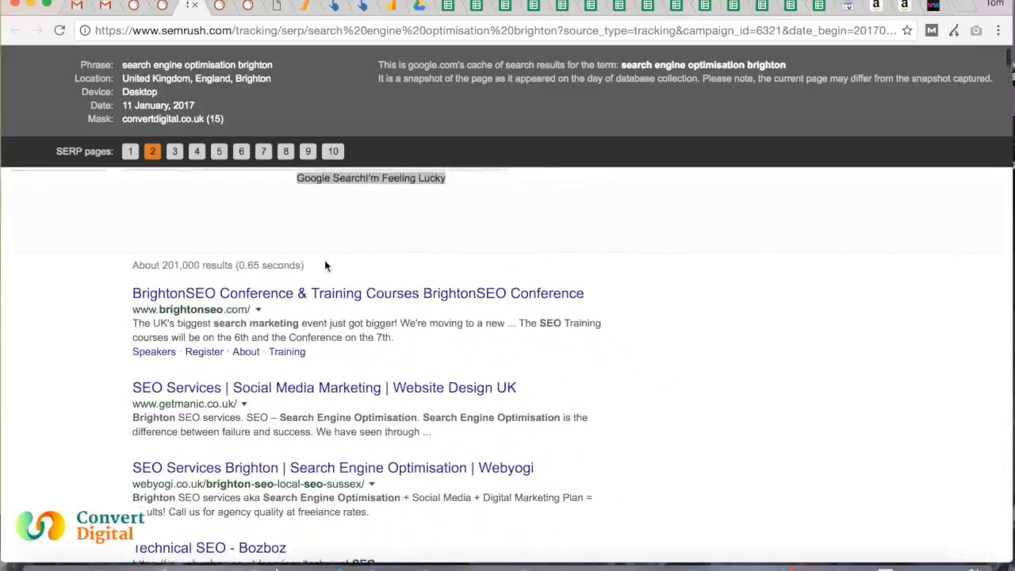
scroll(325, 262, "down", 14)
scroll(325, 265, "down", 20)
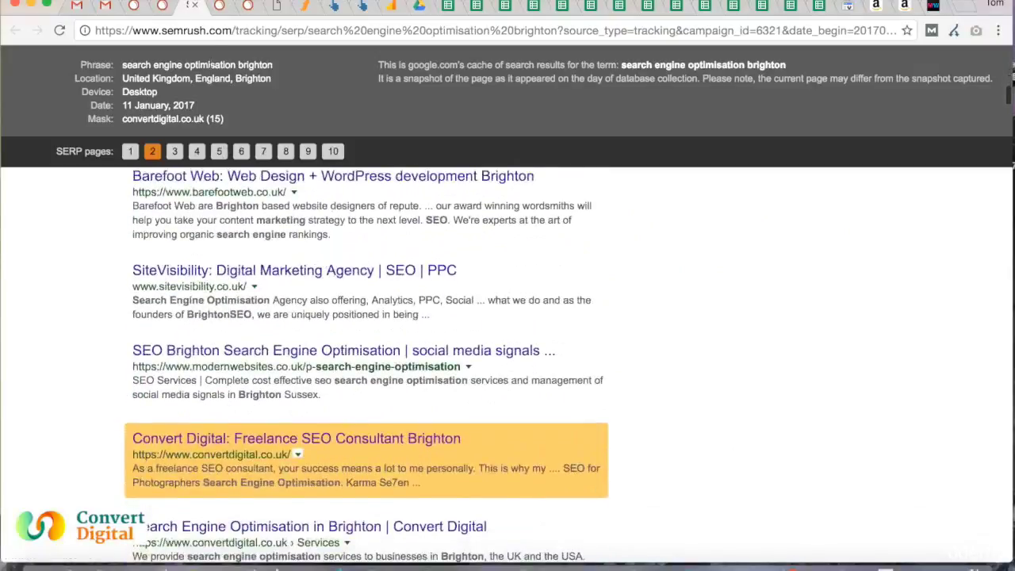
left_click(194, 6)
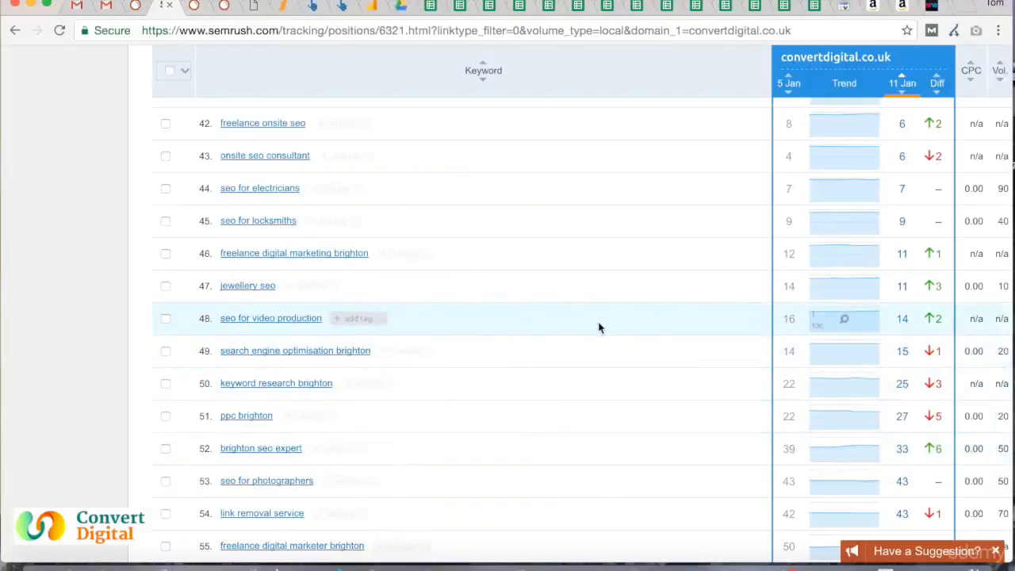
Review the tracked keyword rankings and their changes up to the top-ranked freelance SEO terms, and return to the Convert Digital Brighton NEW dashboard.
scroll(700, 356, "right", 1)
scroll(700, 357, "up", 2)
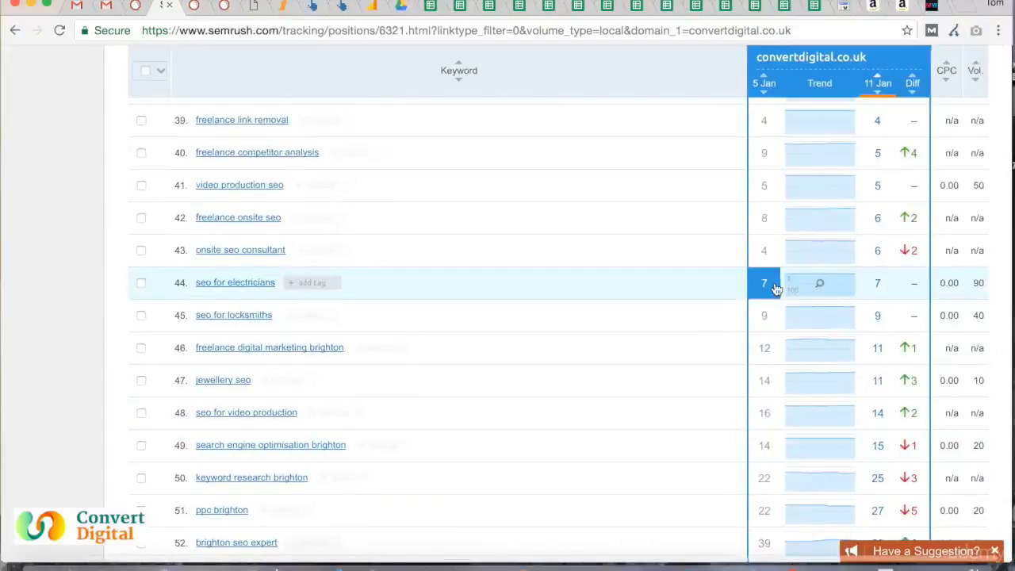
scroll(776, 289, "up", 4)
scroll(776, 289, "down", 2)
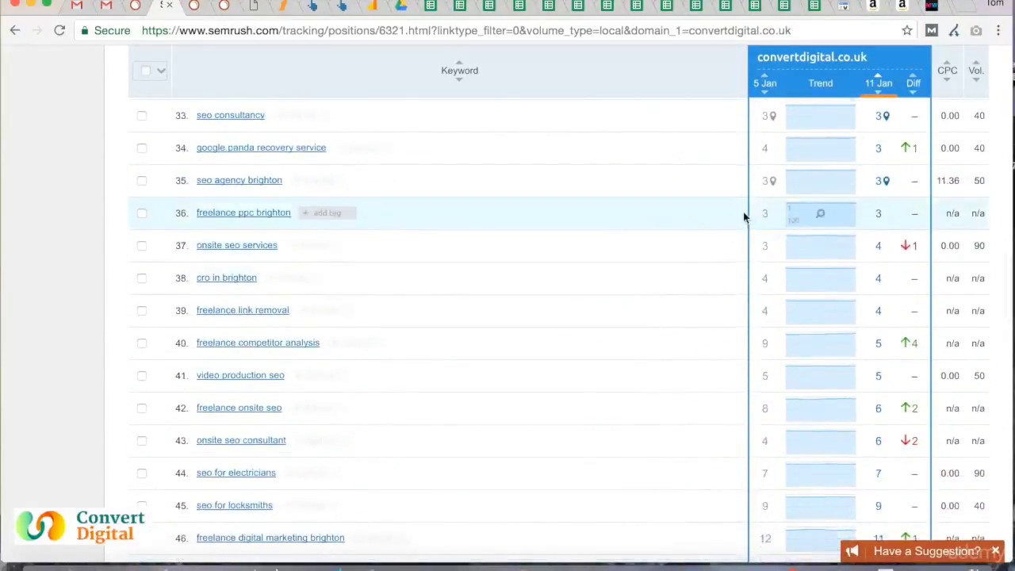
scroll(782, 195, "up", 2)
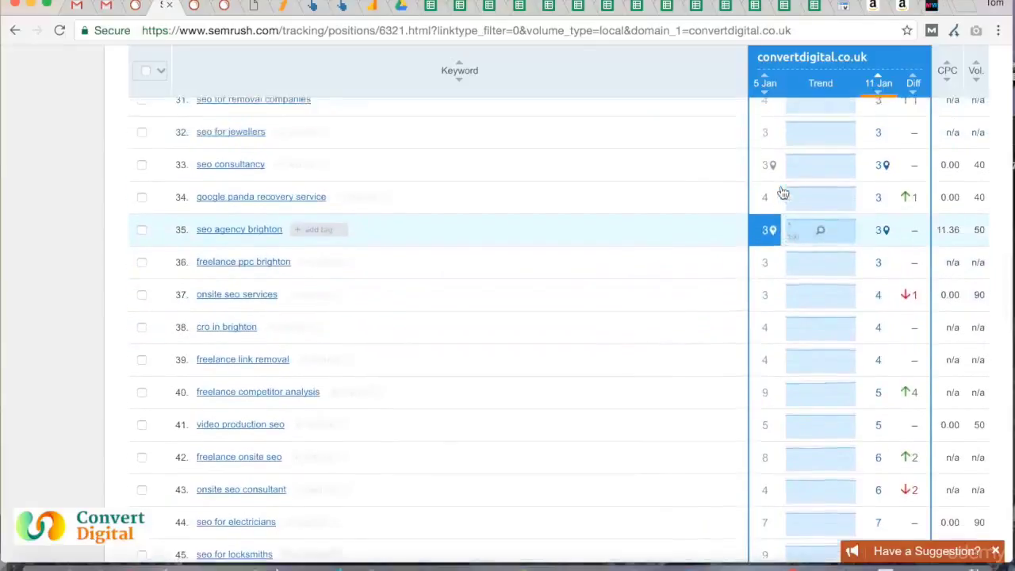
scroll(783, 194, "up", 8)
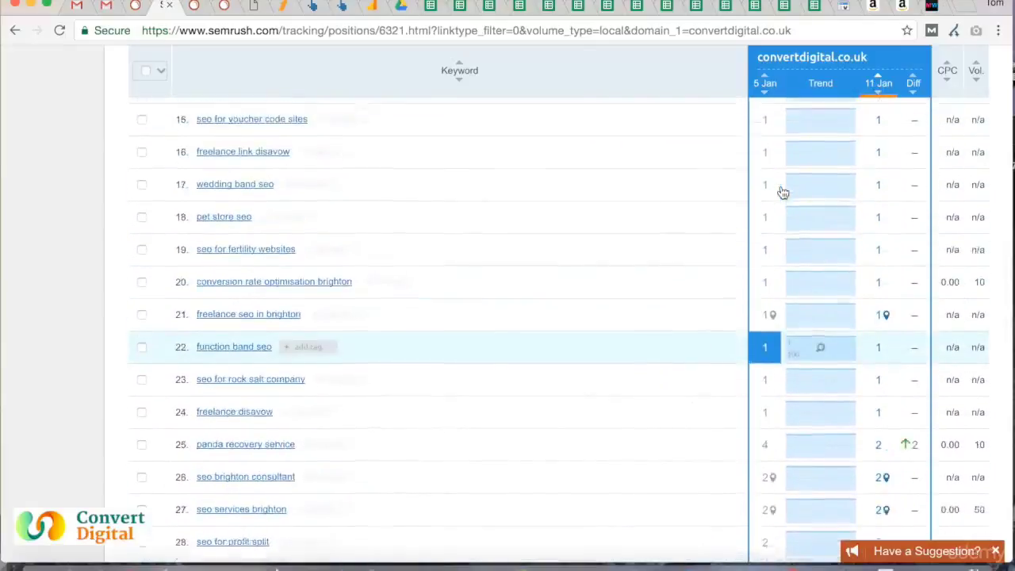
scroll(783, 193, "up", 2)
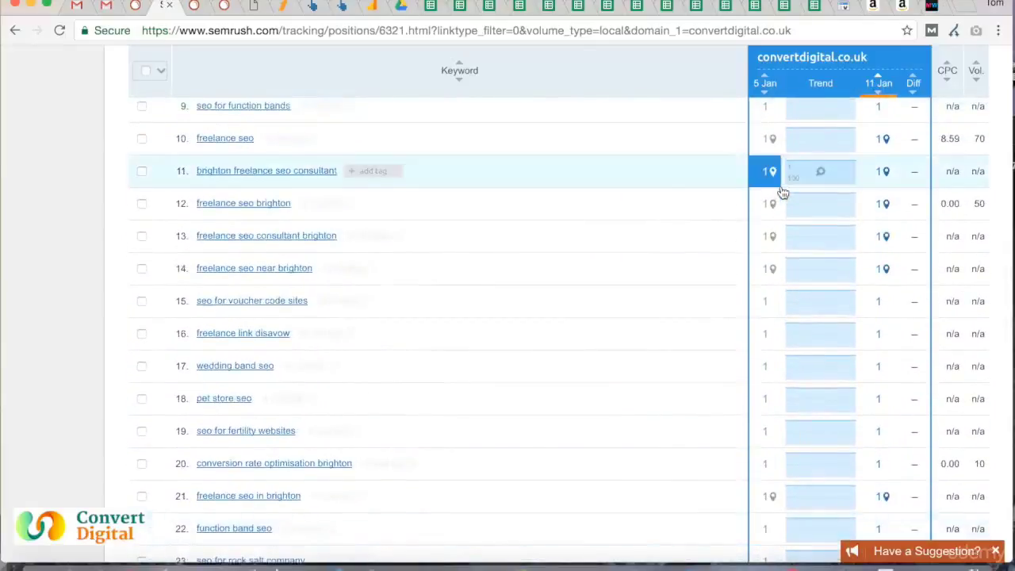
left_click(226, 6)
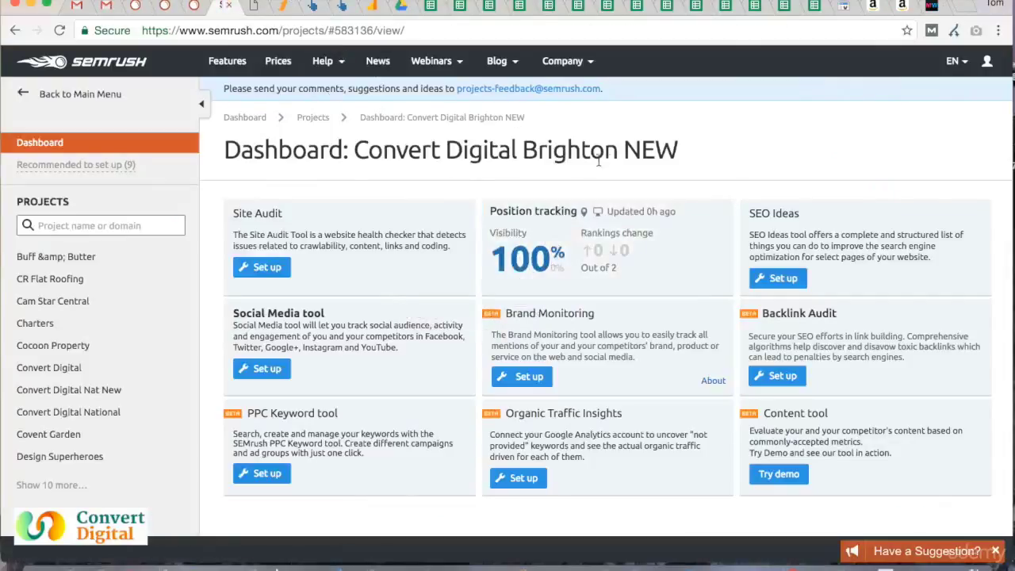
Open the keyword rankings in position tracking for the Convert Digital Brighton NEW project after a glance at the national rankings.
left_click(196, 6)
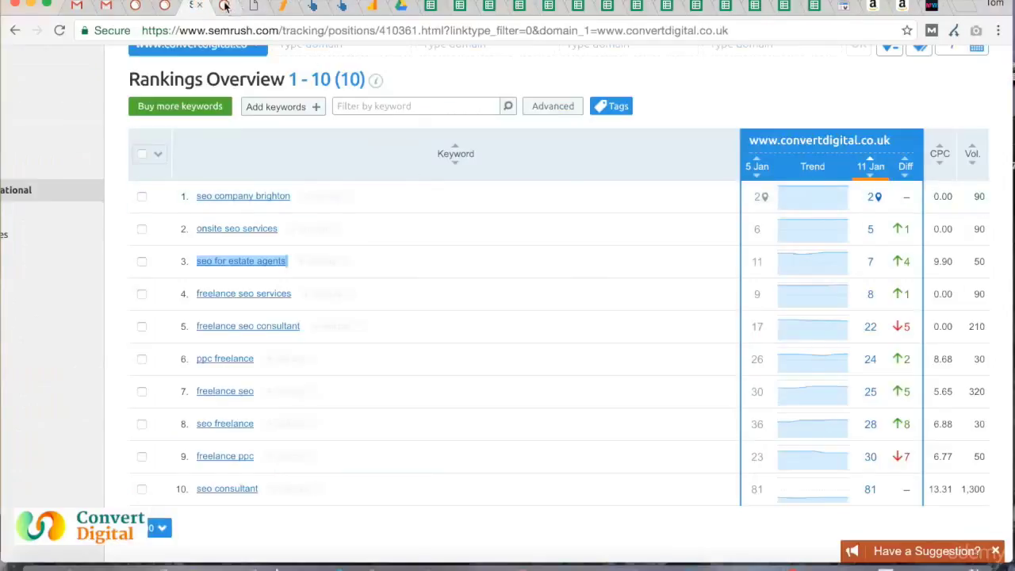
left_click(224, 6)
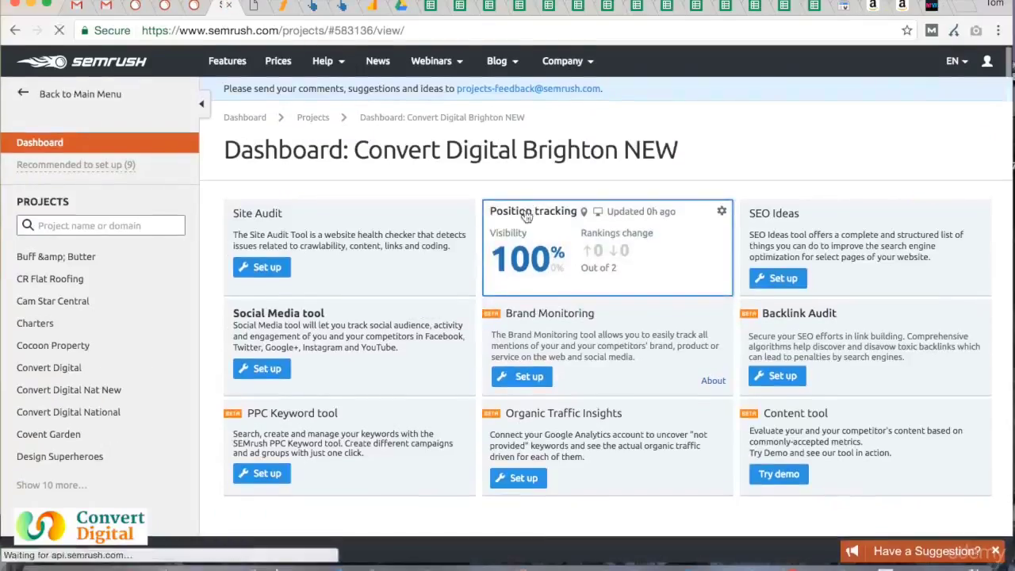
left_click(526, 217)
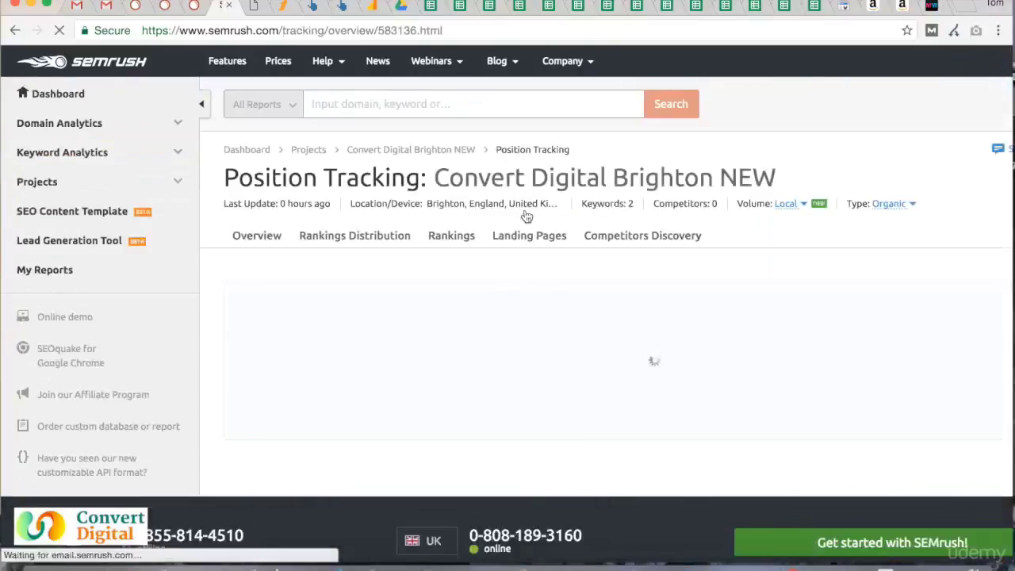
left_click(451, 237)
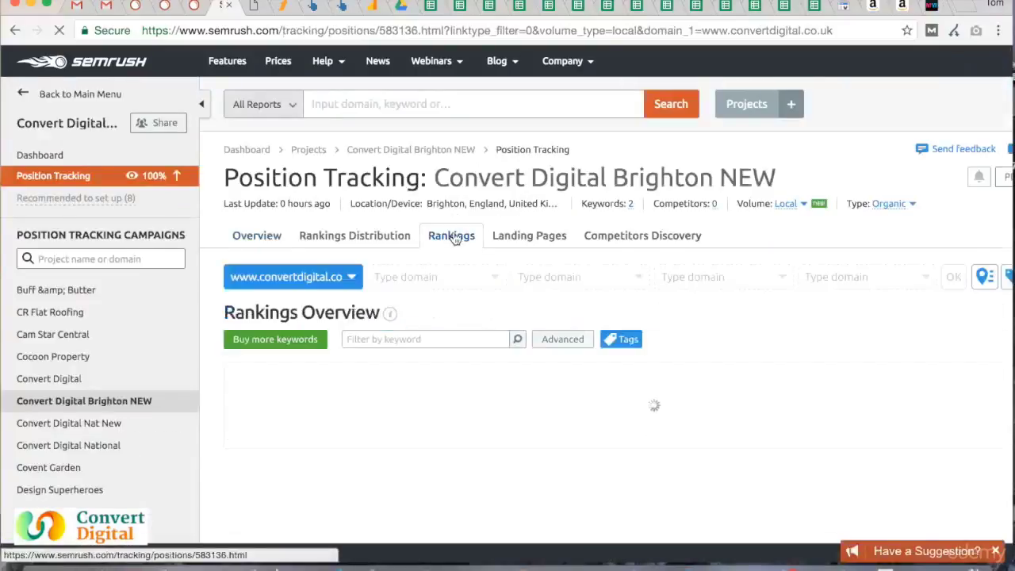
scroll(563, 294, "down", 1)
scroll(563, 294, "right", 2)
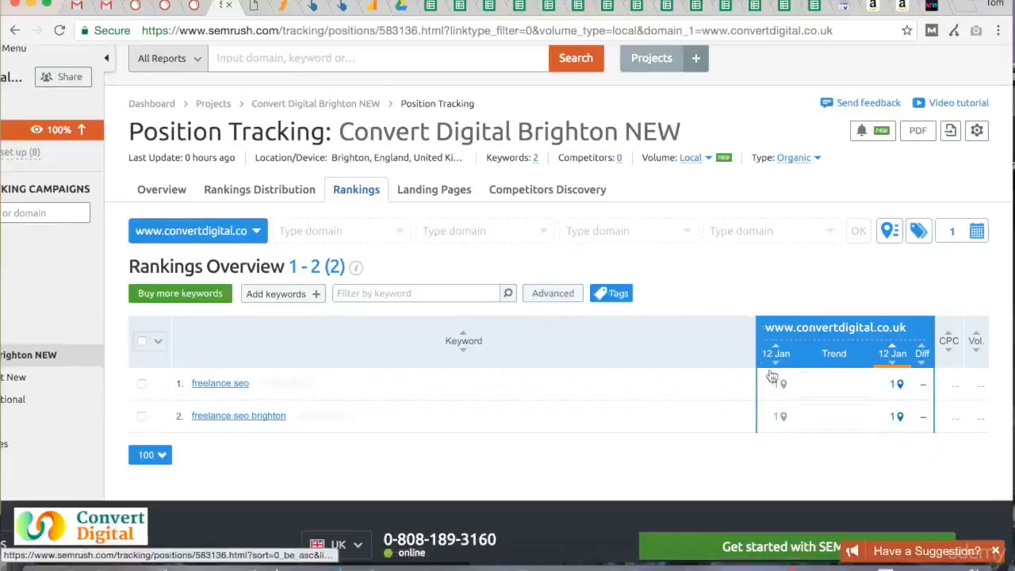
Check the ranking date columns and open the SERP snapshot for the keyword "freelance seo" on 12 Jan.
mouse_move(779, 361)
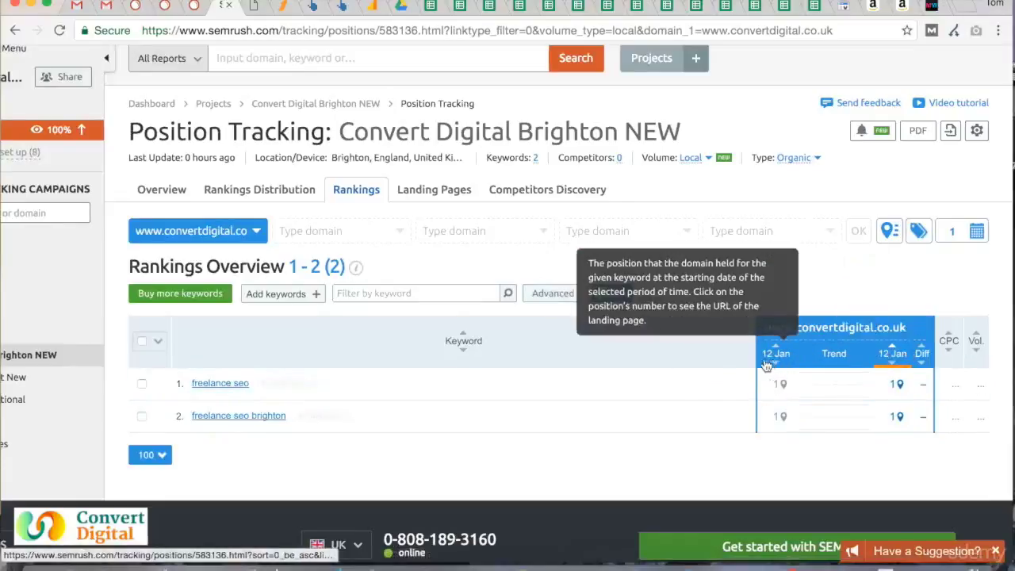
mouse_move(894, 363)
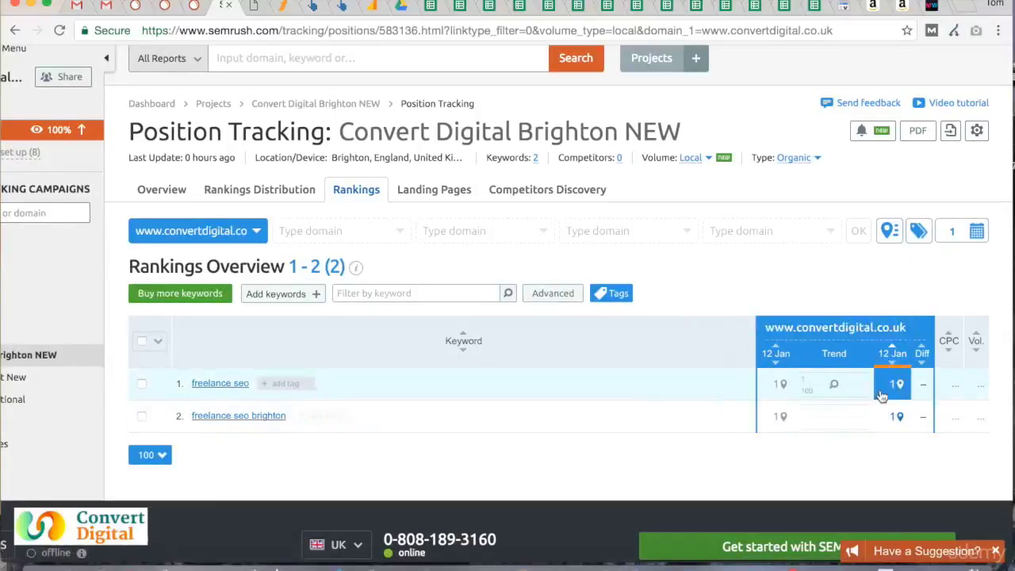
mouse_move(882, 396)
scroll(881, 394, "down", 1)
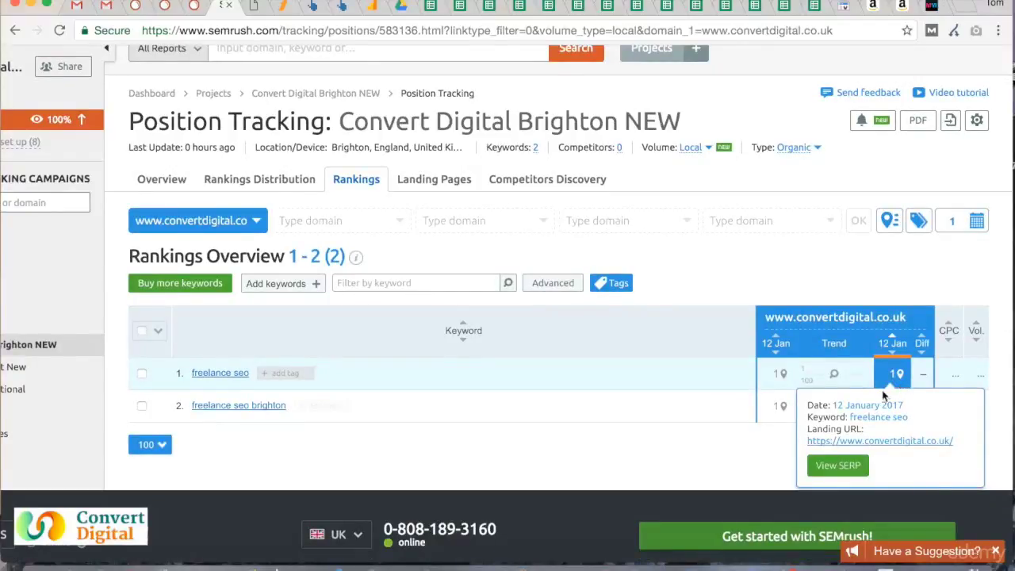
scroll(884, 394, "down", 1)
left_click(831, 428)
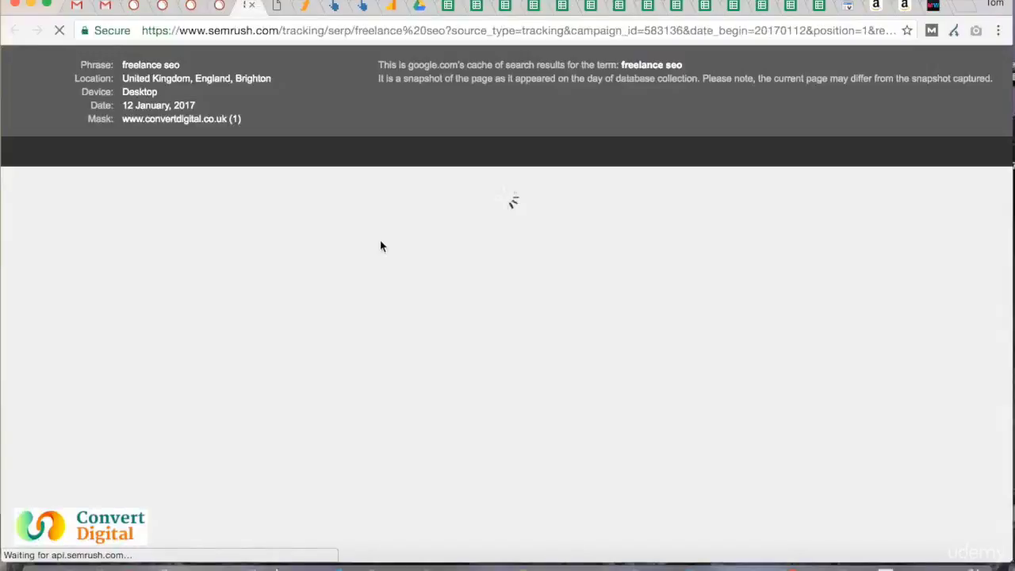
Examine Convert Digital's local pack and organic listings in the "freelance seo" snapshot, then close the snapshot page.
scroll(381, 245, "down", 5)
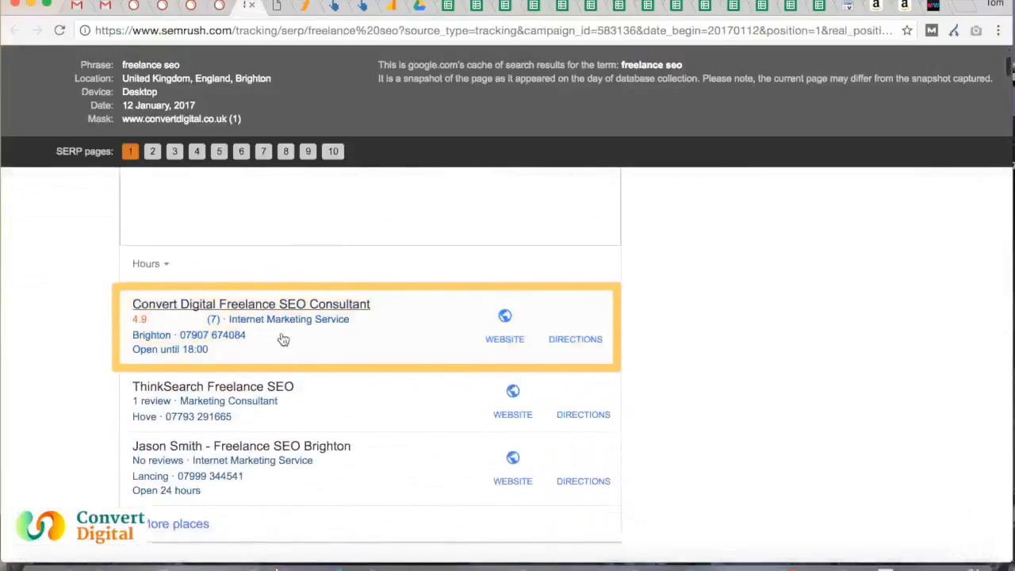
scroll(283, 339, "down", 6)
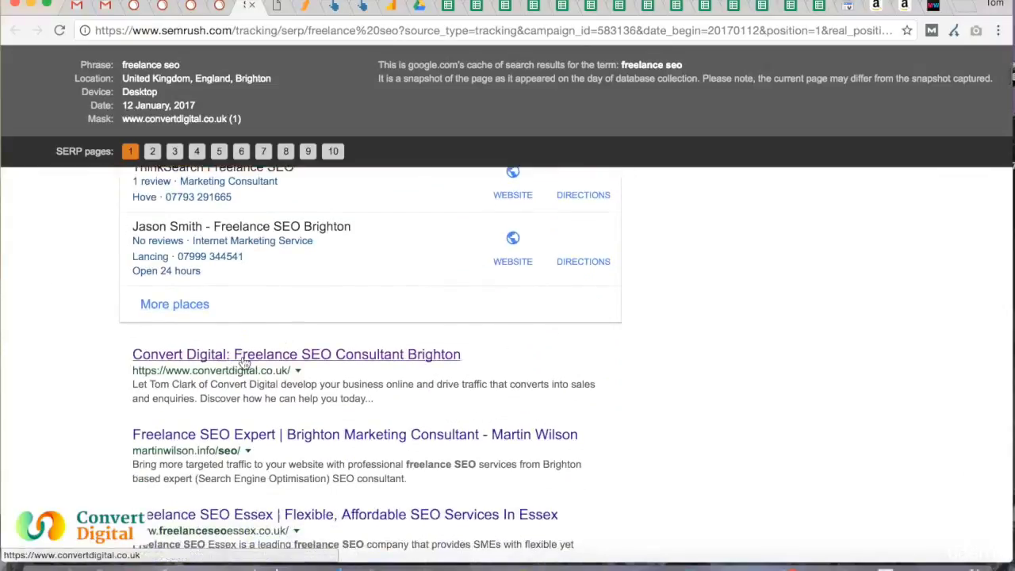
scroll(244, 362, "up", 1)
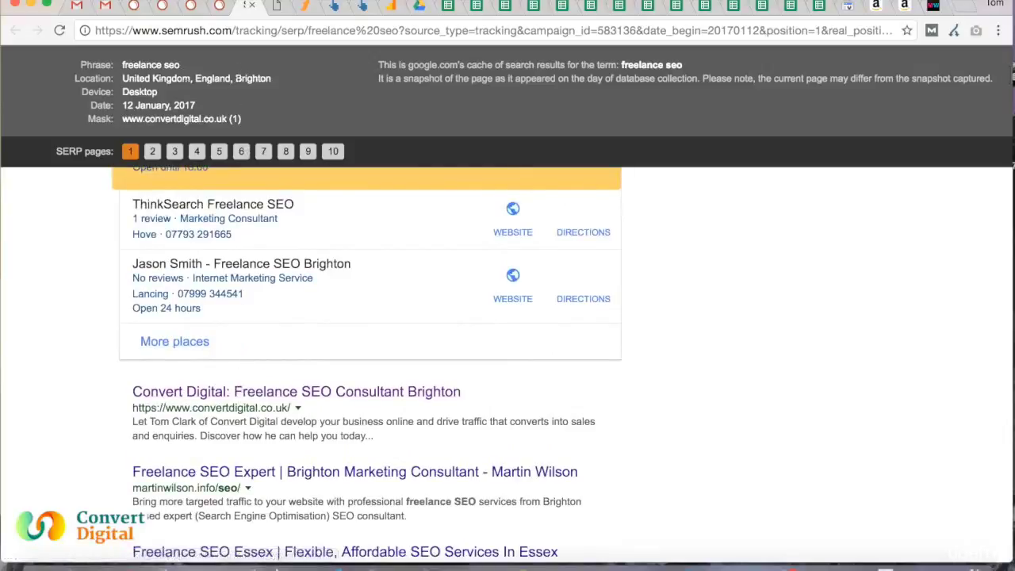
left_click_drag(180, 67, 146, 66)
left_click(100, 284)
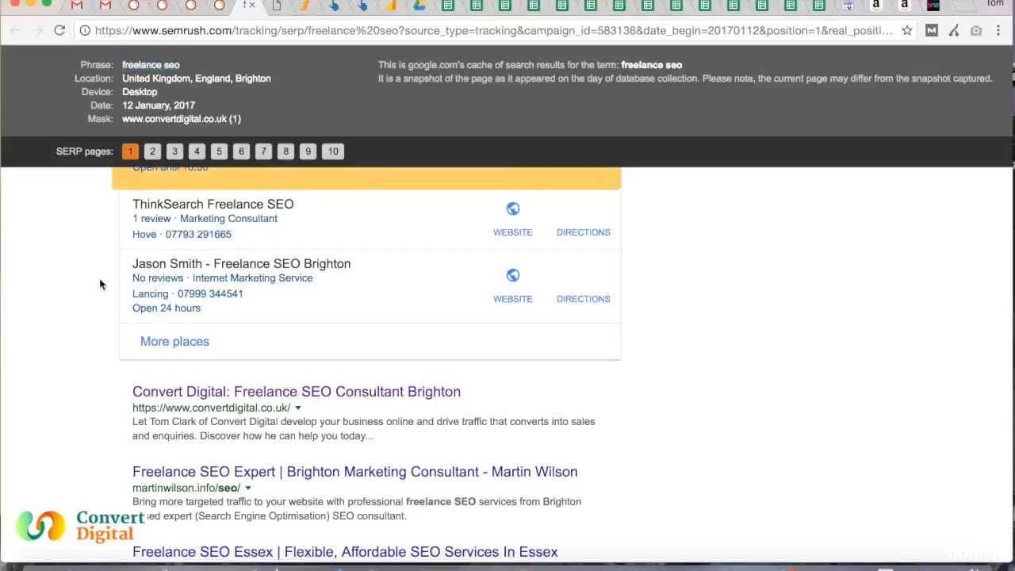
scroll(100, 284, "up", 2)
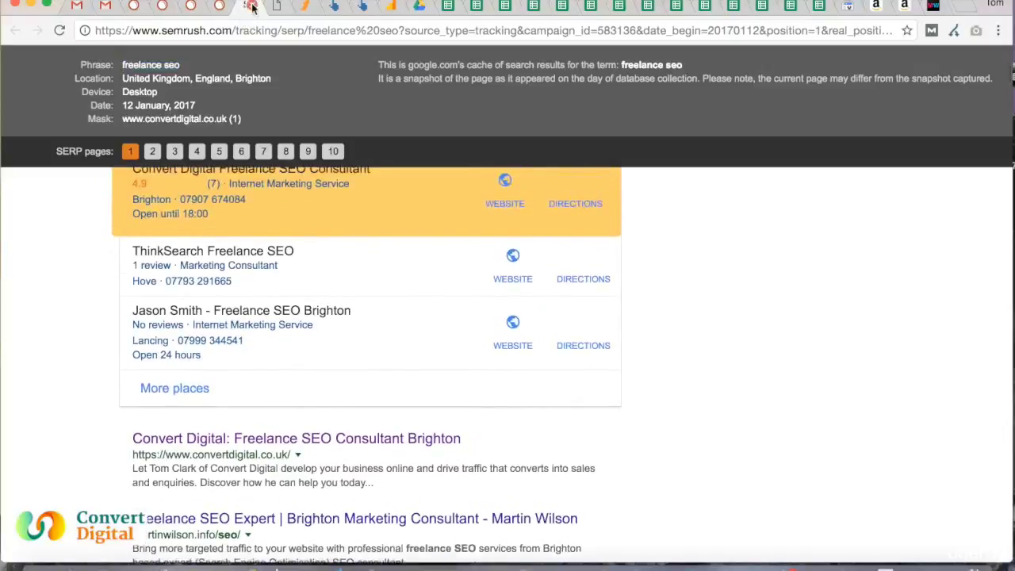
left_click(252, 7)
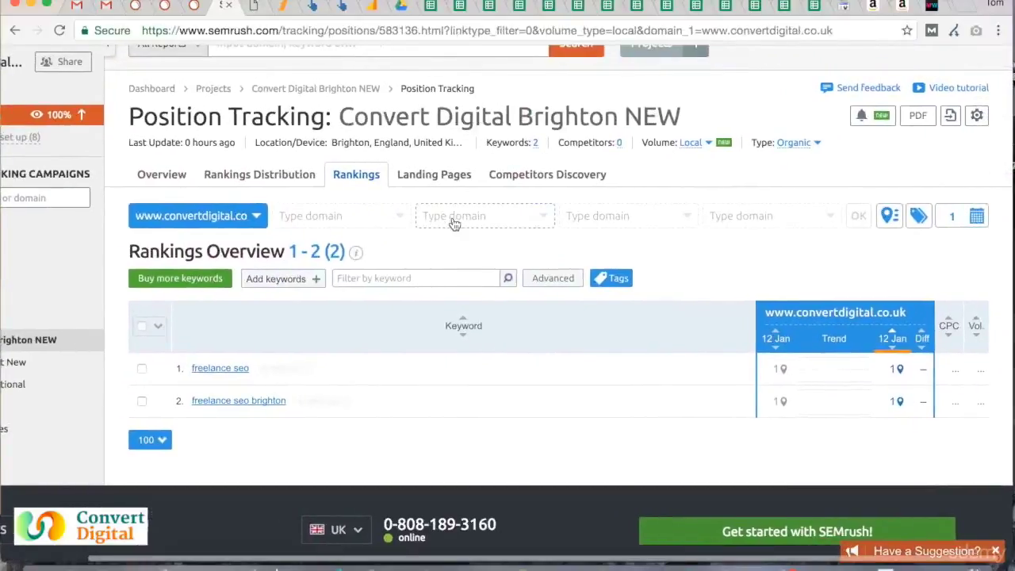
Return to the overview of all projects and filter it by "convert".
scroll(402, 207, "left", 2)
scroll(402, 207, "up", 1)
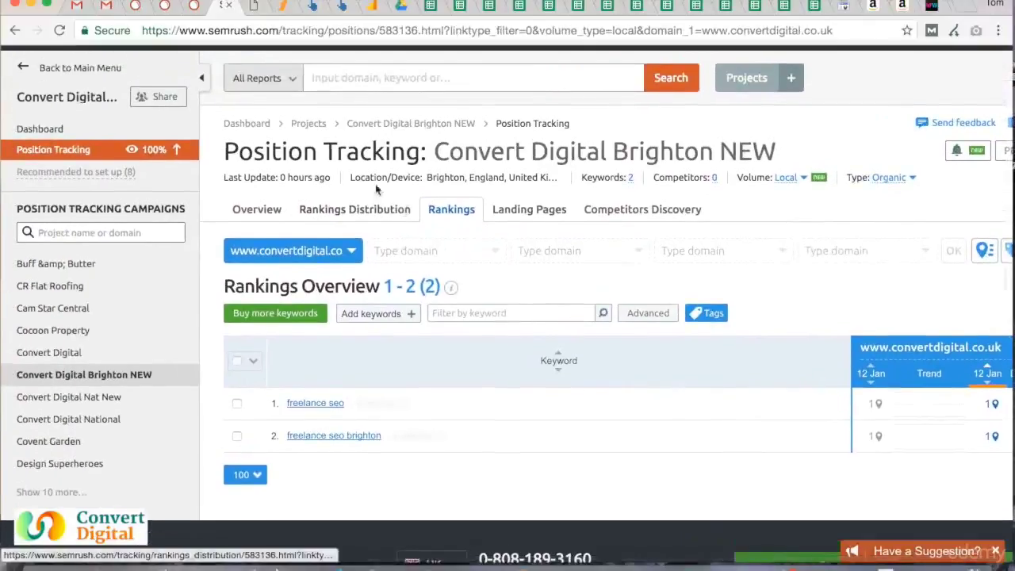
scroll(319, 163, "up", 1)
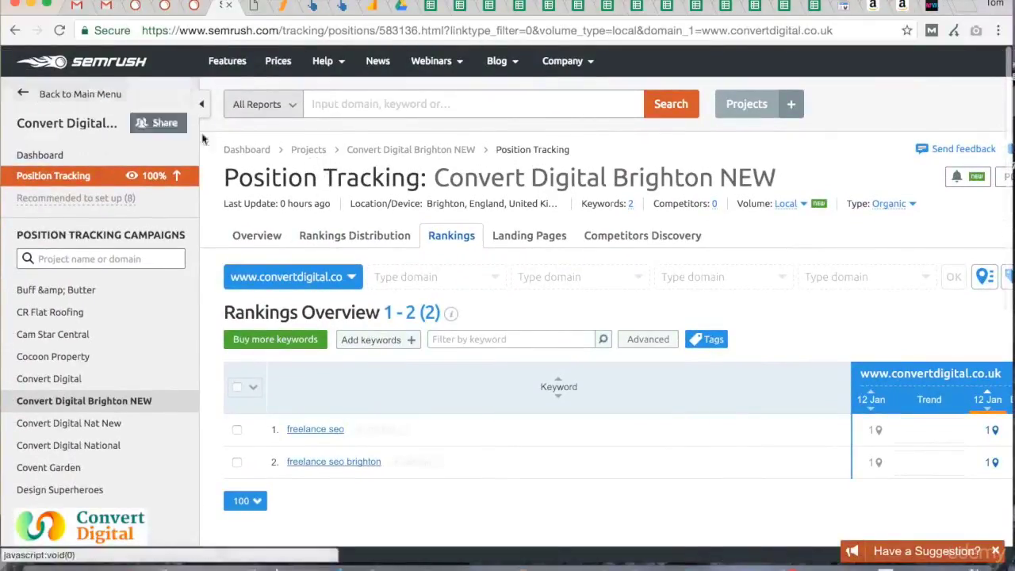
left_click(307, 151)
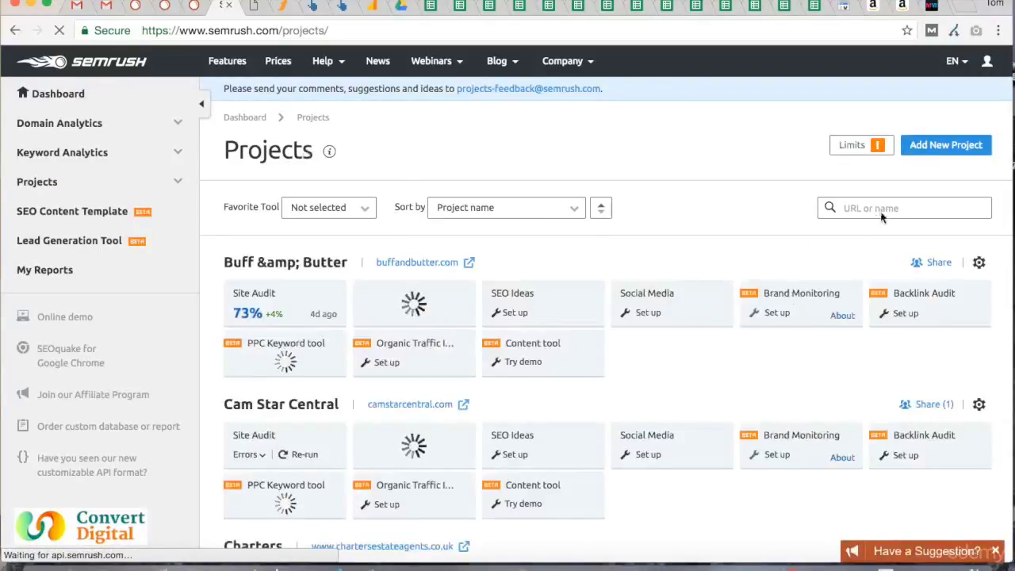
left_click(898, 208)
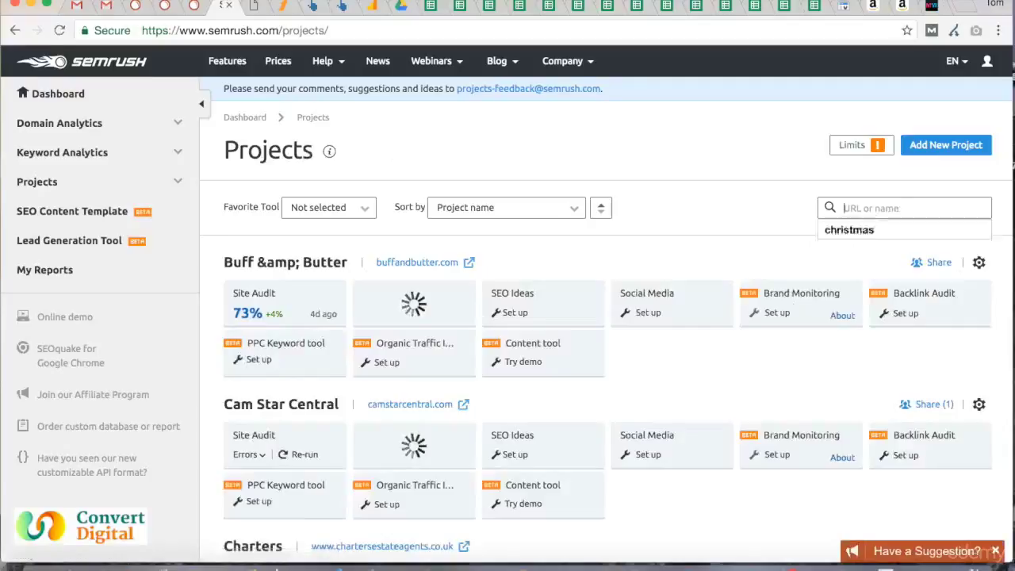
type("convert")
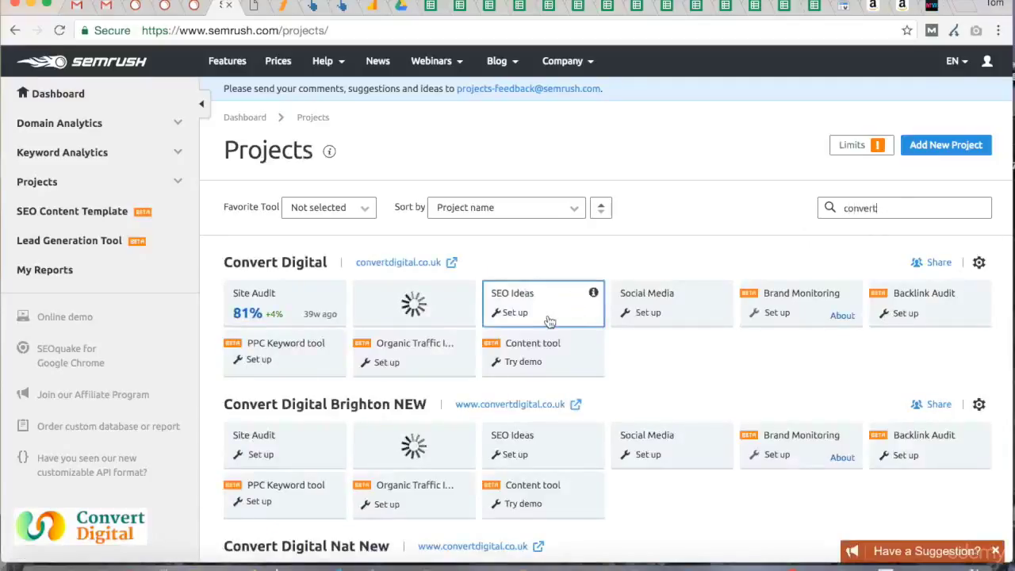
Review position tracking across the filtered Convert Digital projects and look again at the national keyword rankings.
scroll(550, 322, "down", 3)
scroll(549, 322, "down", 3)
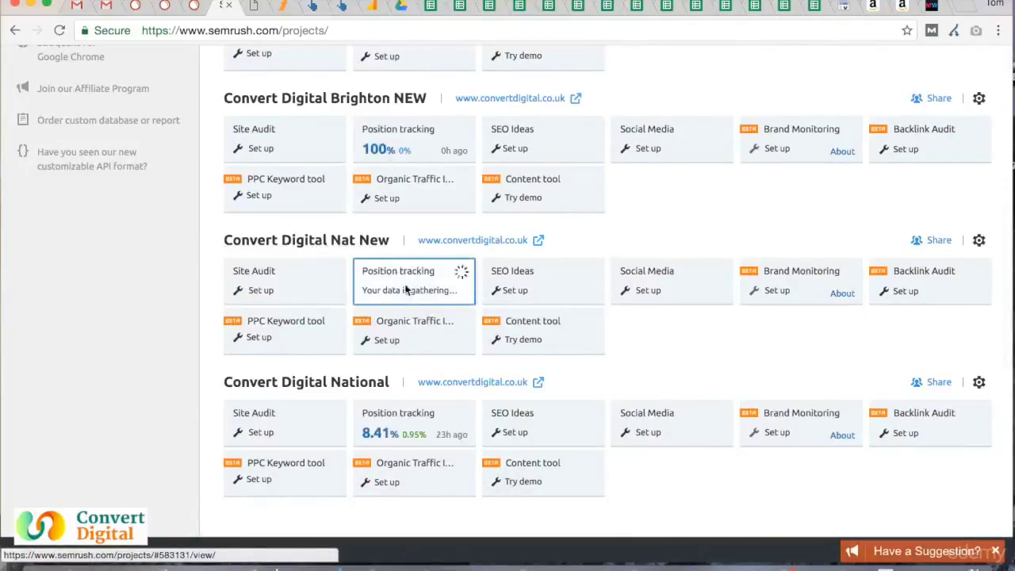
scroll(400, 280, "up", 1)
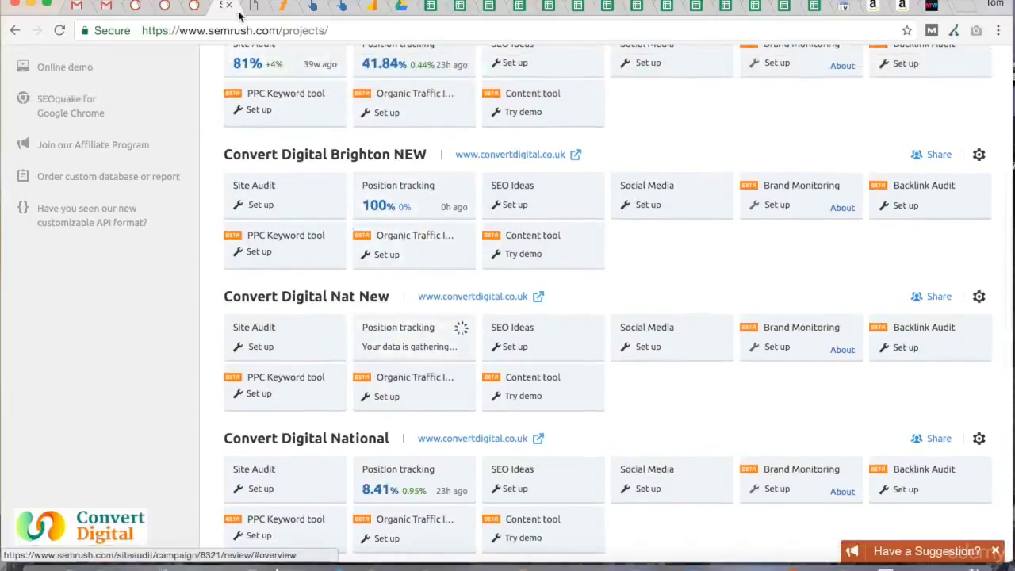
left_click(390, 198)
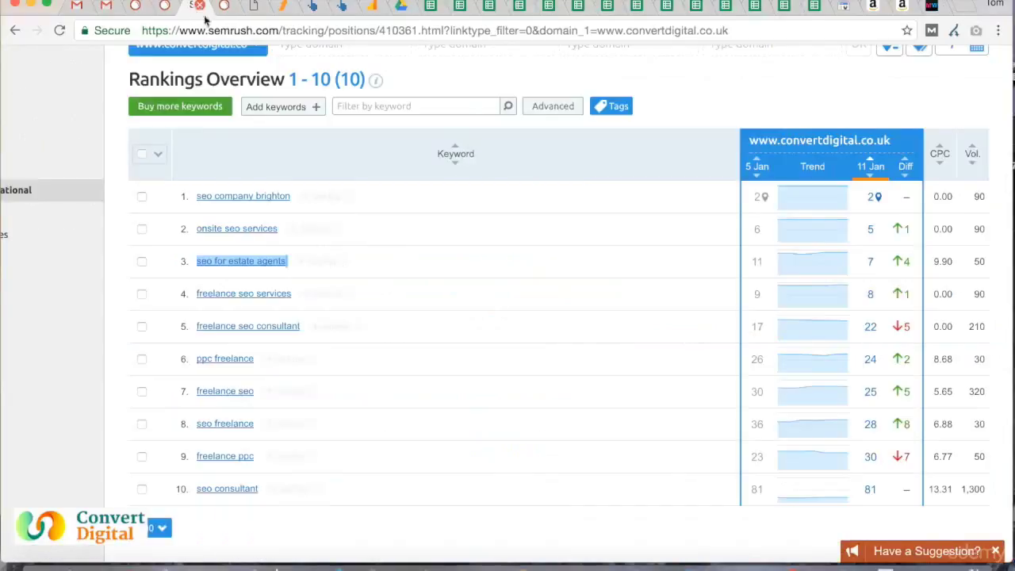
left_click(225, 8)
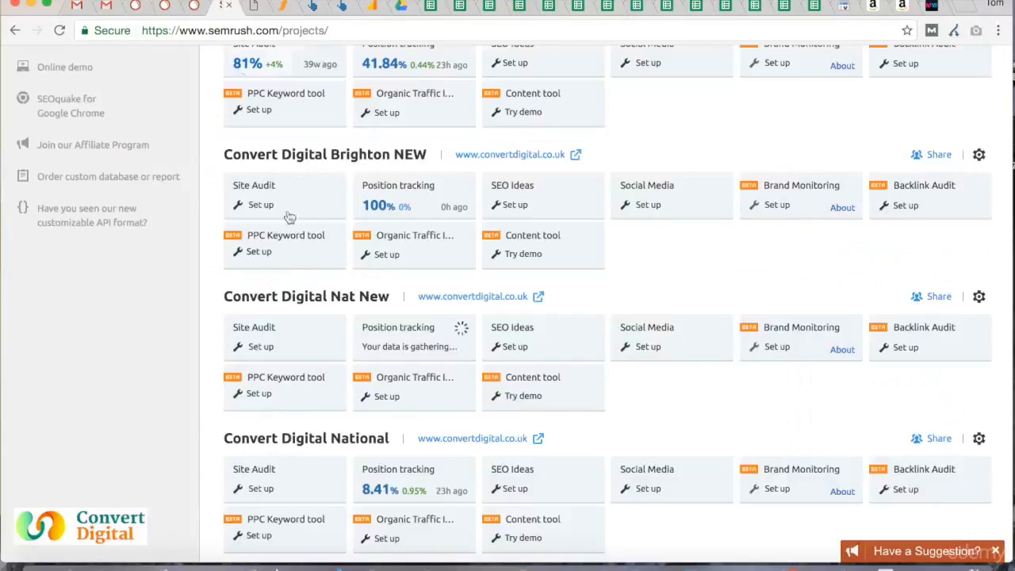
Open the position tracking rankings of the Convert Digital Brighton NEW project from the project list.
left_click(396, 195)
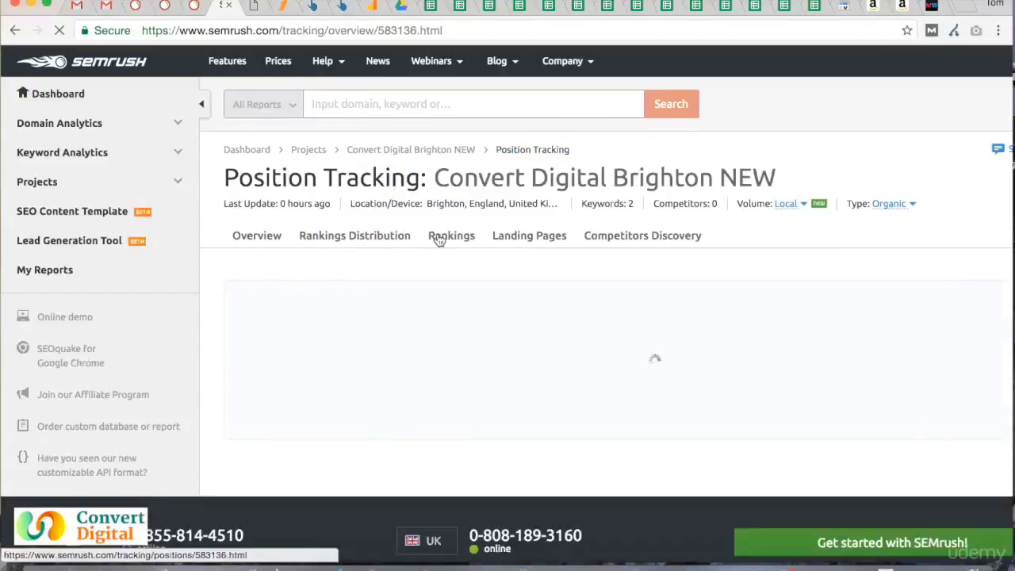
left_click(439, 240)
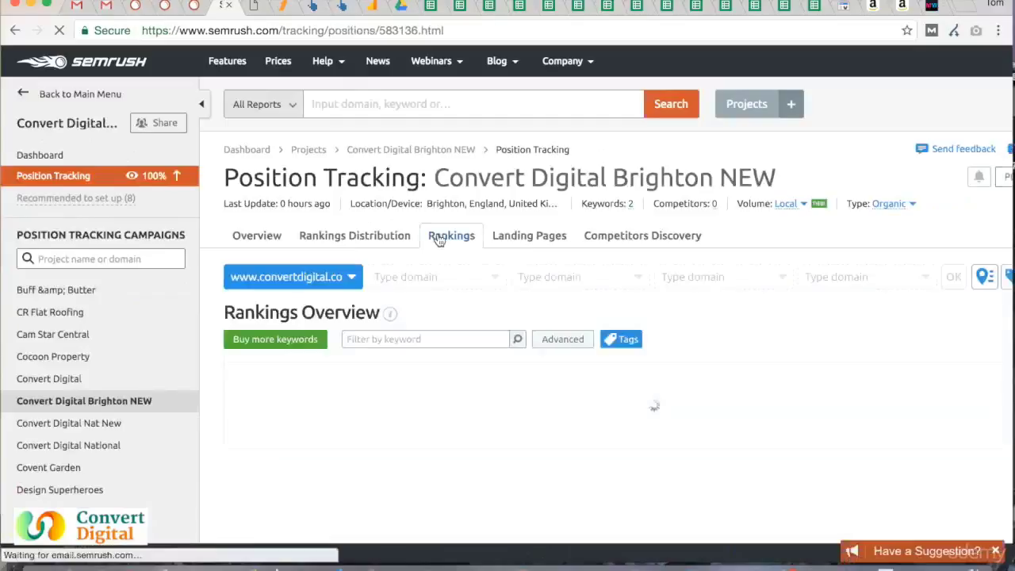
scroll(656, 385, "right", 3)
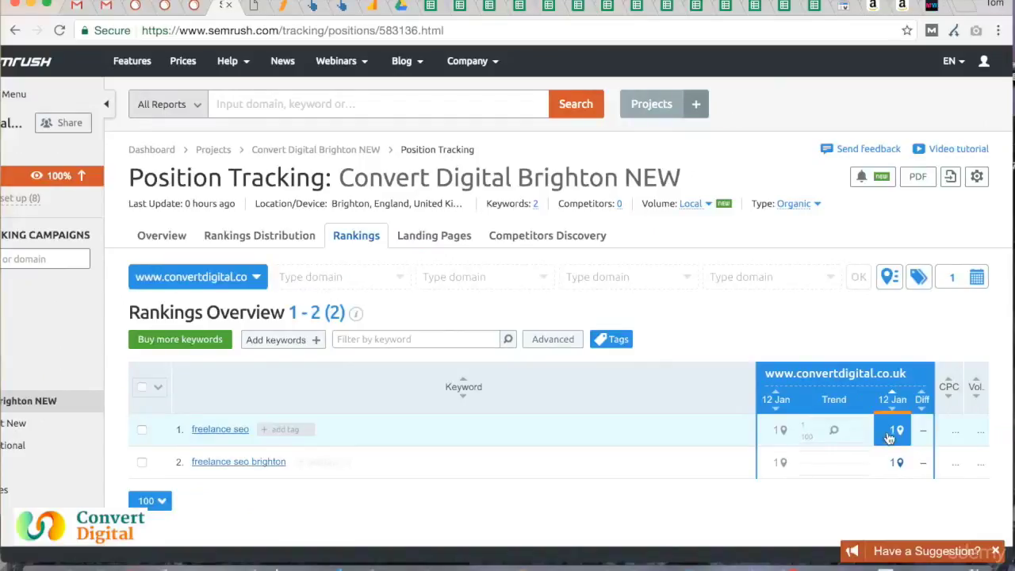
View the 12 Jan SERP snapshot for "freelance seo", compare its local pack and organic listings, and return to the rankings.
left_click(889, 438)
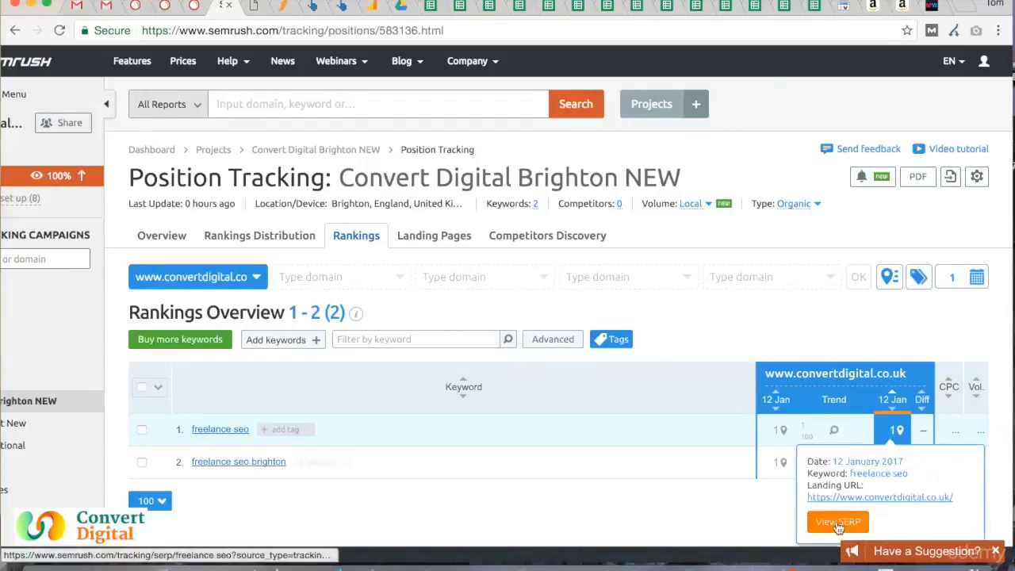
left_click(836, 526)
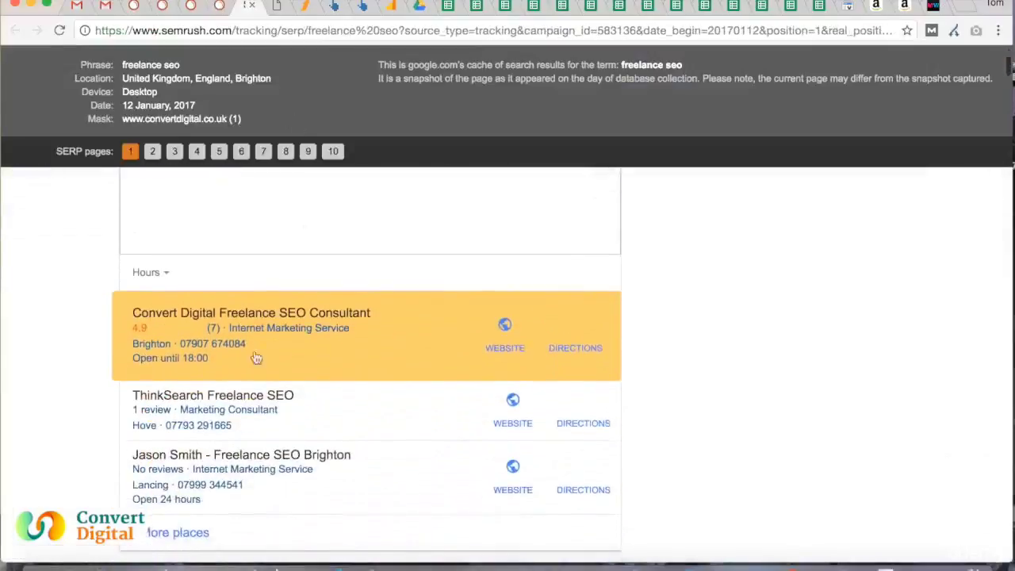
scroll(256, 359, "down", 3)
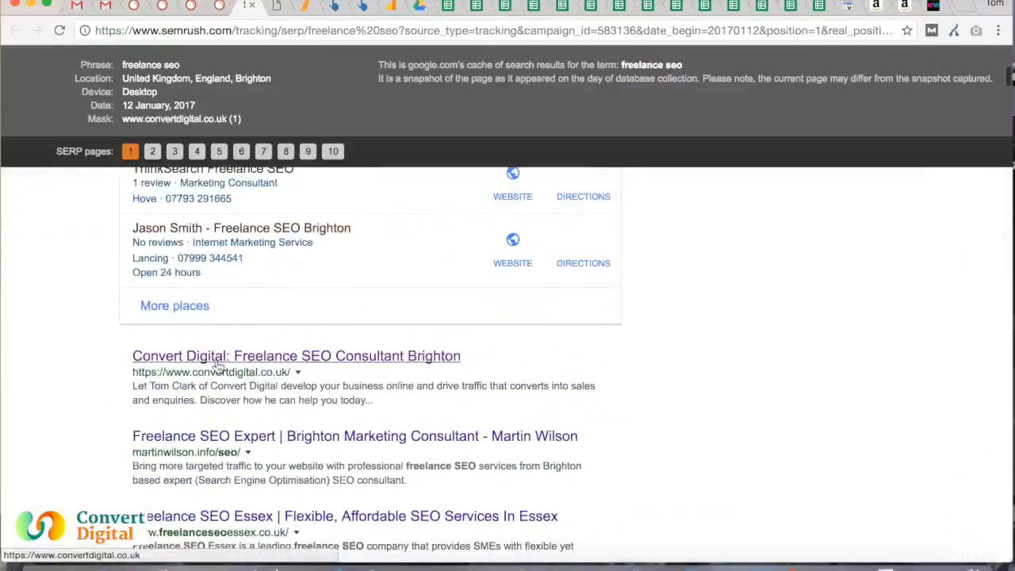
scroll(272, 309, "up", 2)
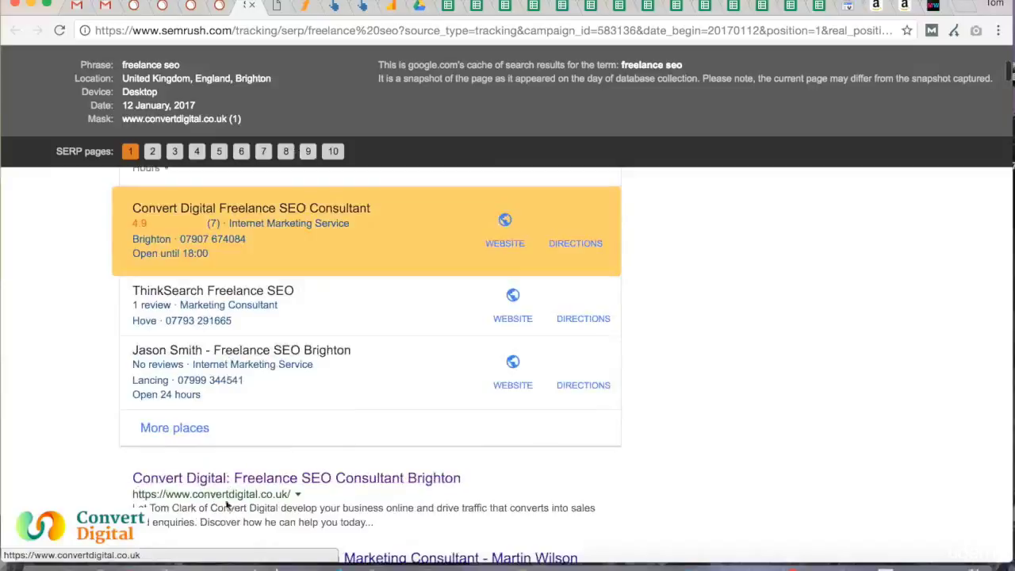
left_click(218, 8)
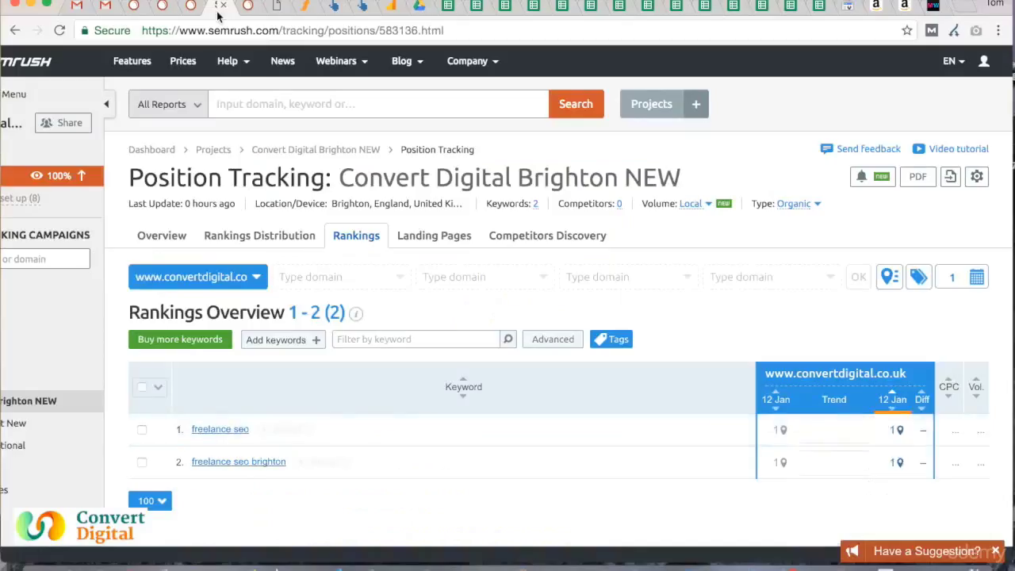
Display the local pack visibility options for the ranking reports and dismiss them.
left_click(890, 279)
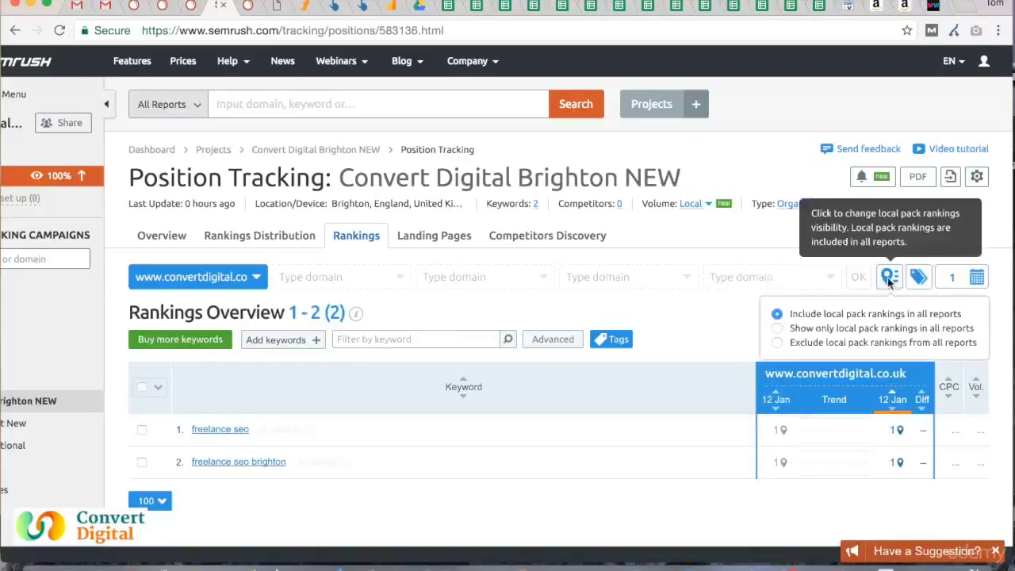
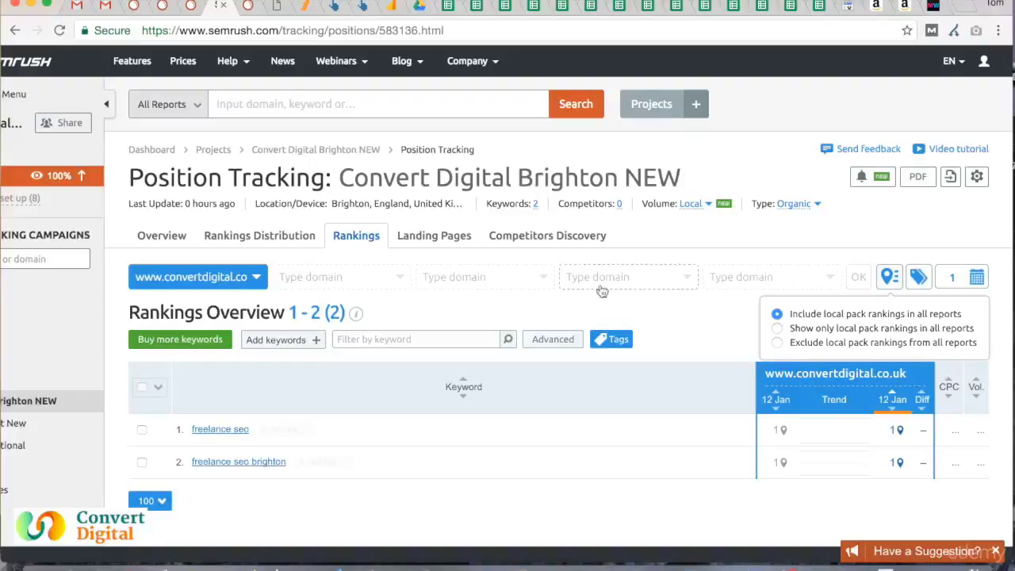
left_click(715, 341)
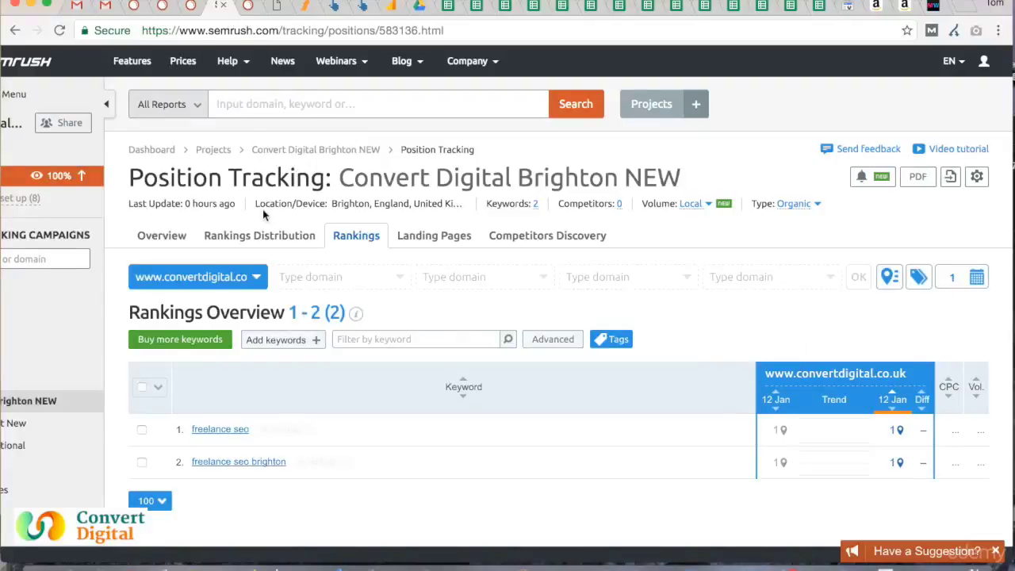
scroll(263, 211, "left", 1)
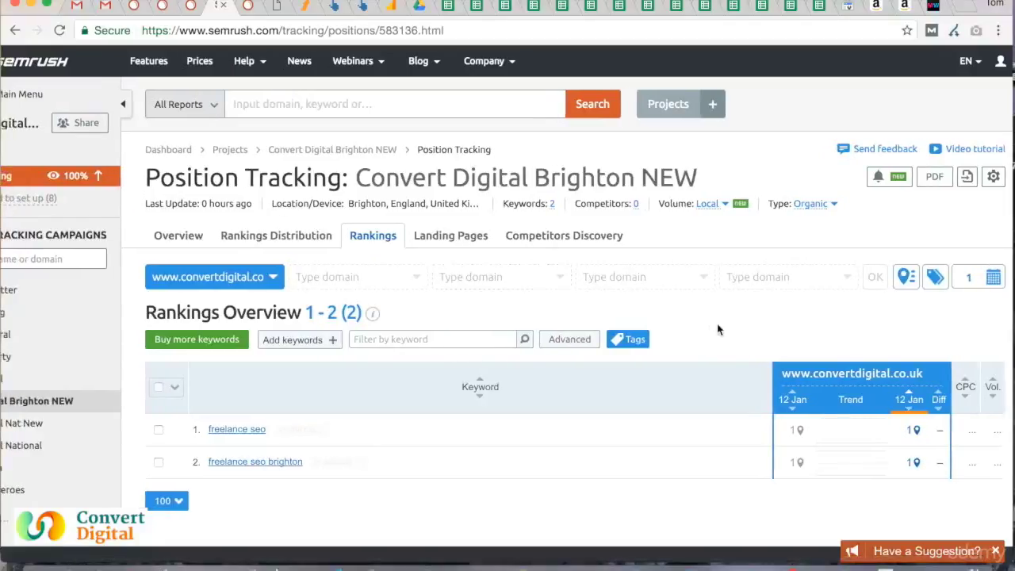
scroll(698, 319, "right", 1)
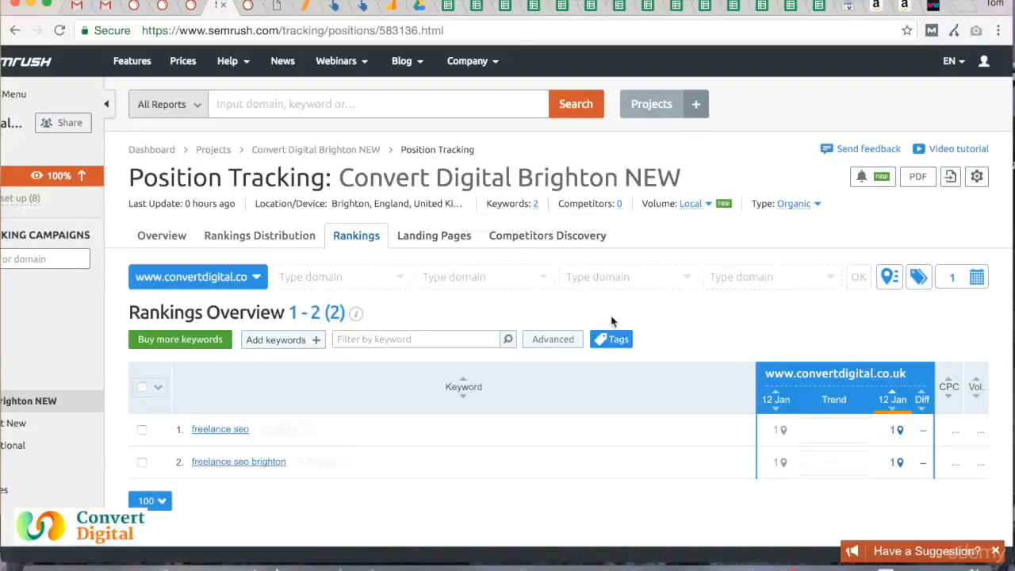
scroll(611, 321, "down", 1)
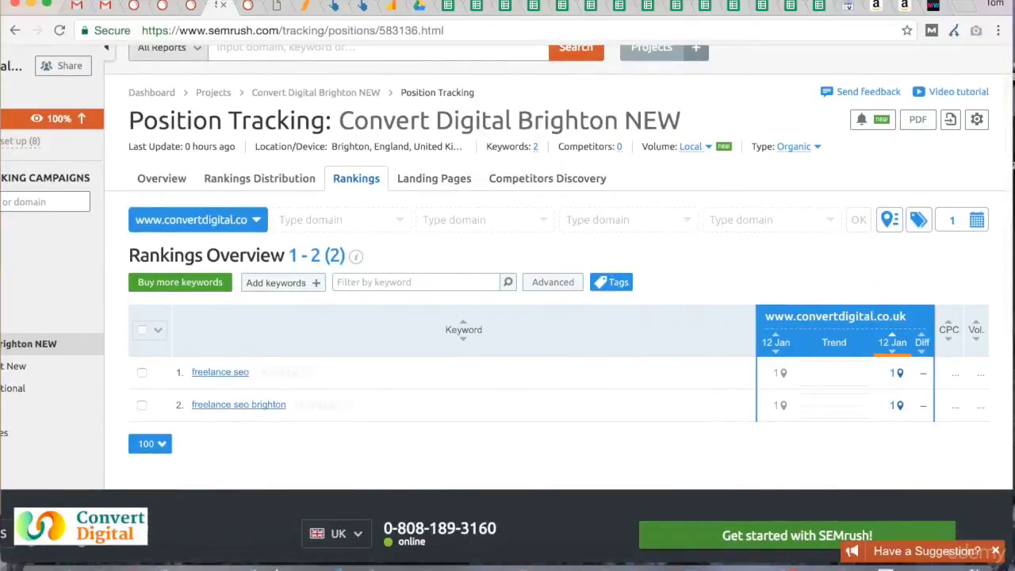
Show the Convert Digital National keyword rankings for the last 90 days and compare the position changes.
left_click(192, 6)
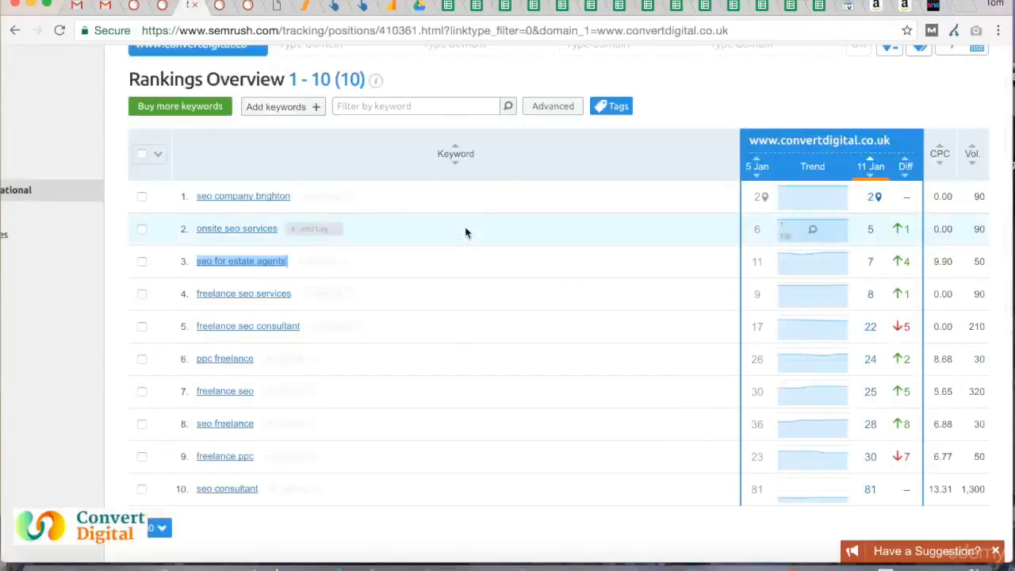
scroll(465, 233, "up", 3)
left_click(952, 245)
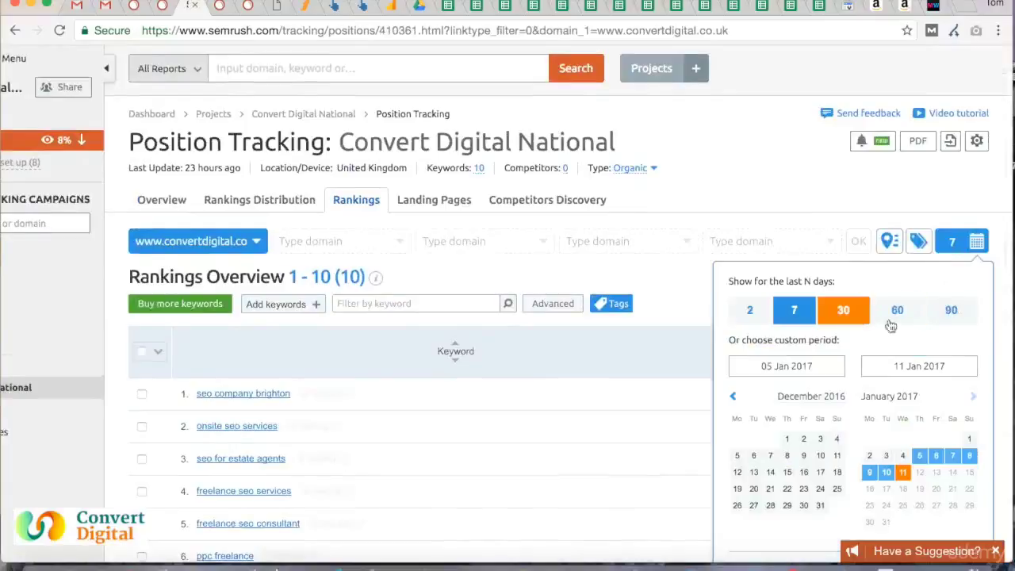
left_click(950, 318)
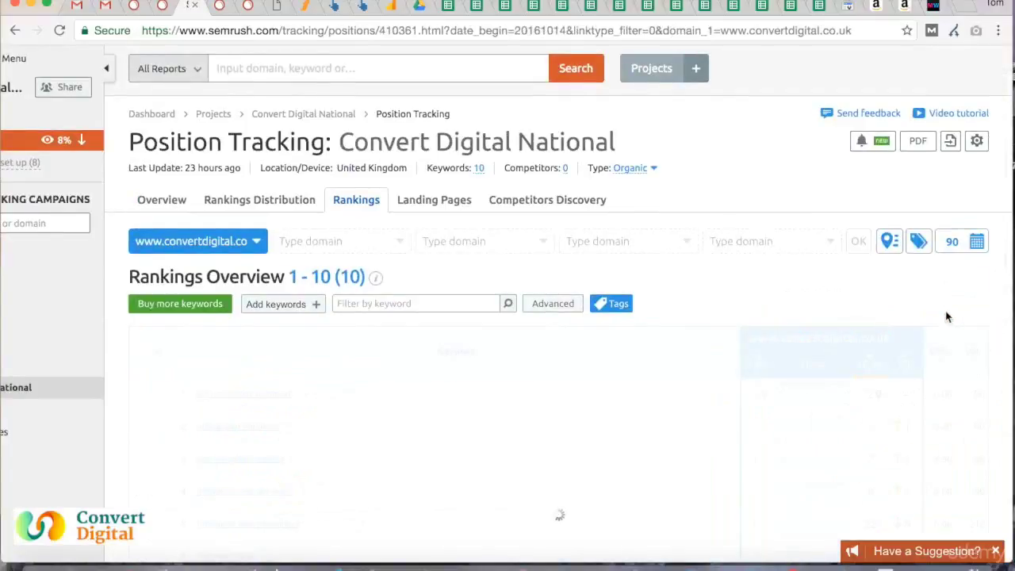
mouse_move(758, 405)
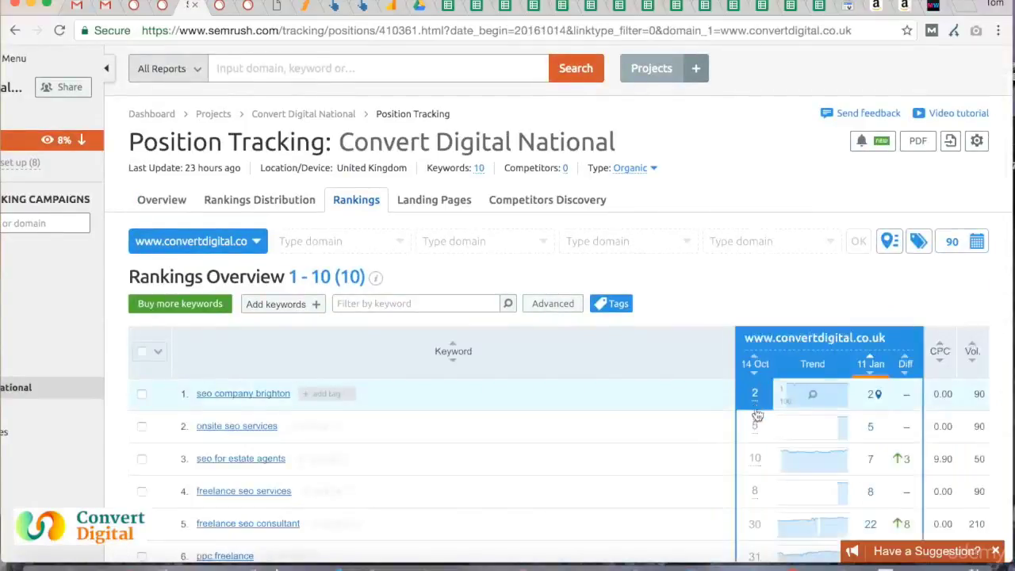
scroll(758, 478, "down", 3)
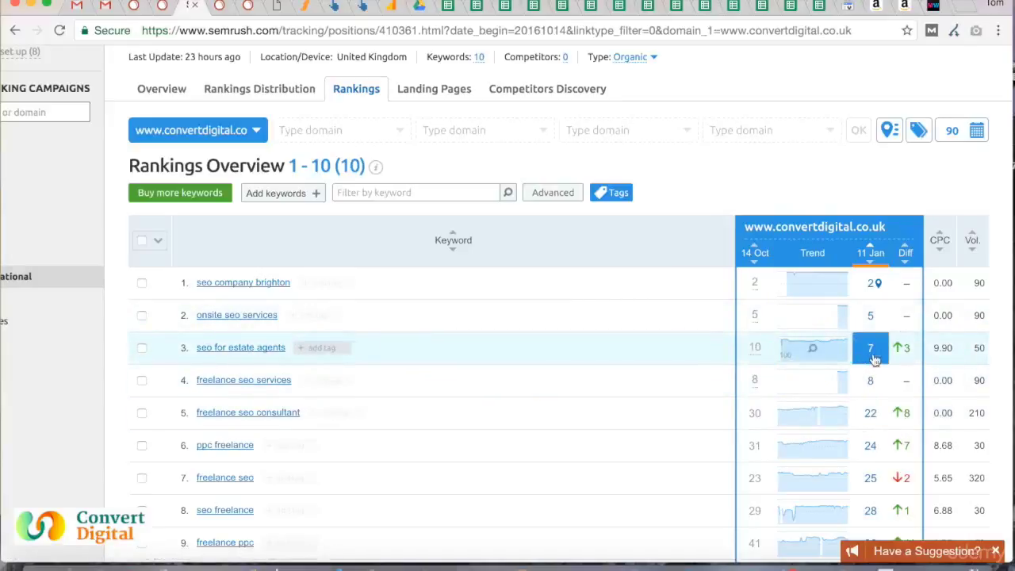
scroll(875, 361, "down", 1)
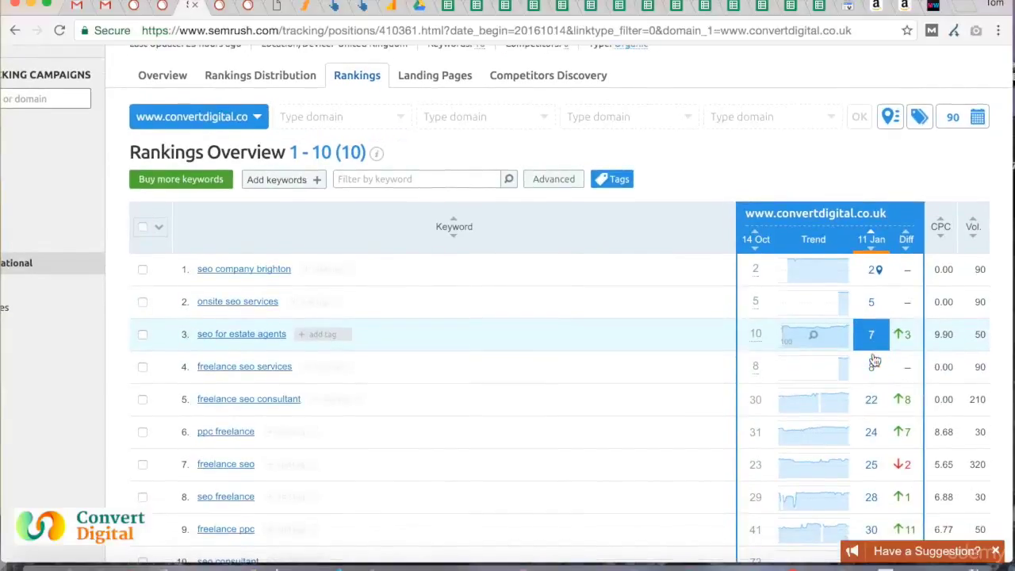
scroll(875, 360, "up", 2)
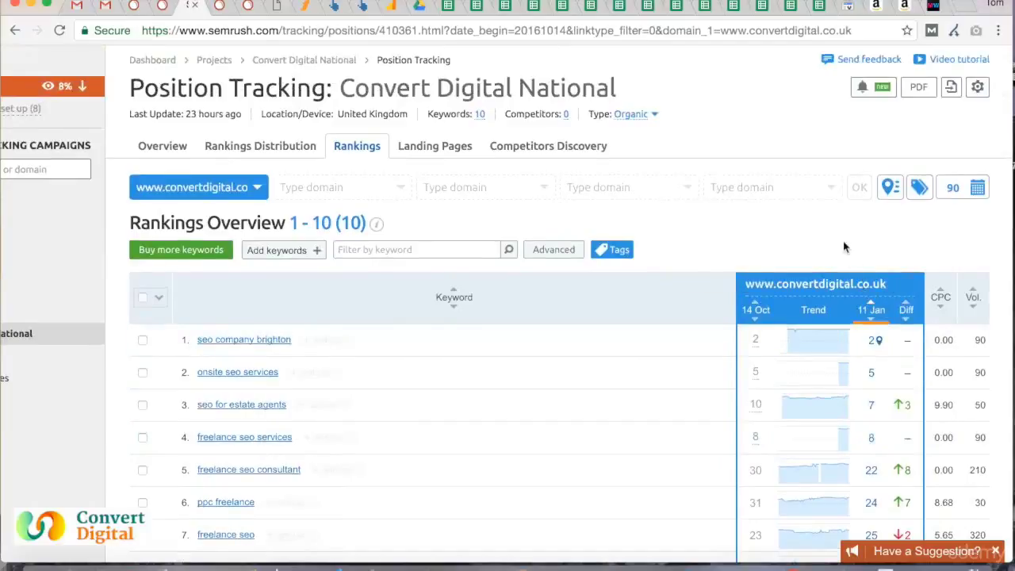
Return to the main dashboard and look over its position tracking, site audit and SEO ideas summaries.
scroll(265, 101, "up", 3)
scroll(265, 100, "left", 2)
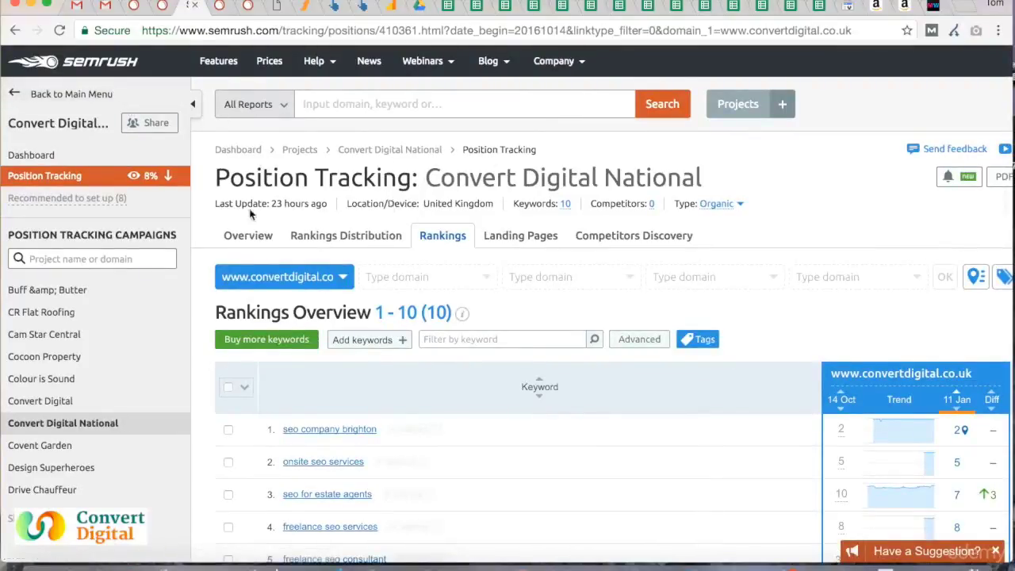
left_click(102, 65)
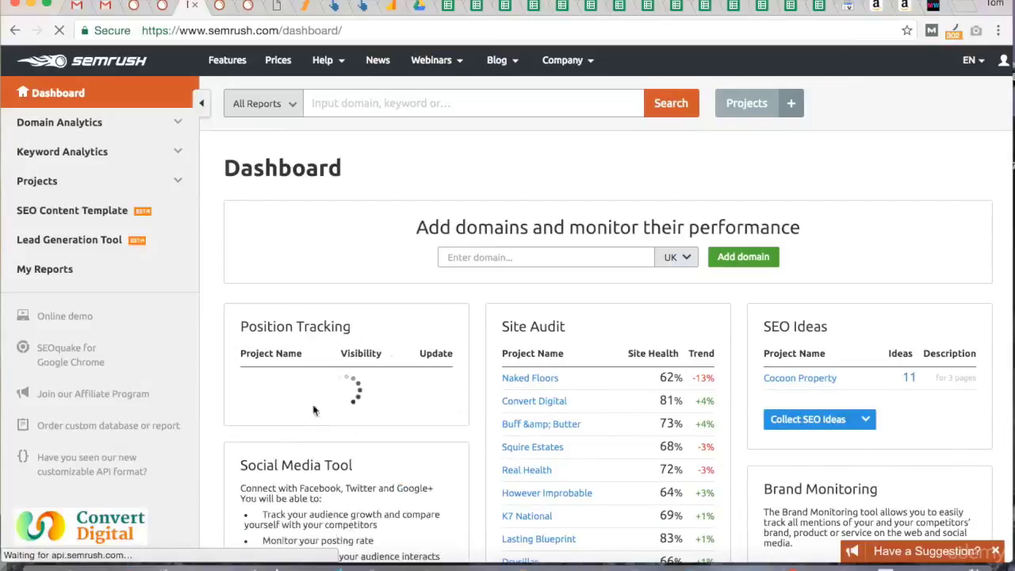
scroll(363, 463, "down", 2)
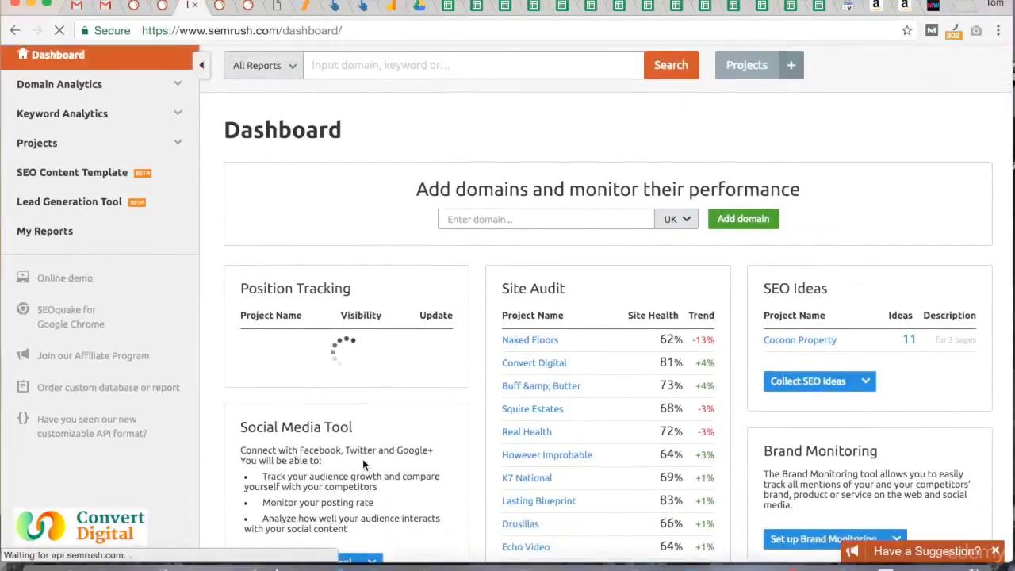
scroll(362, 464, "down", 1)
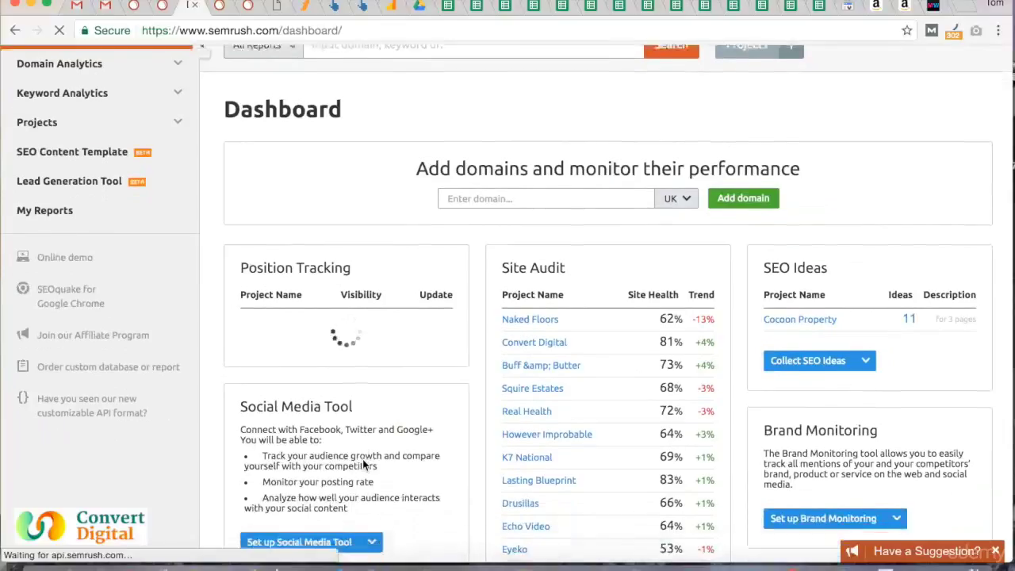
scroll(363, 464, "up", 3)
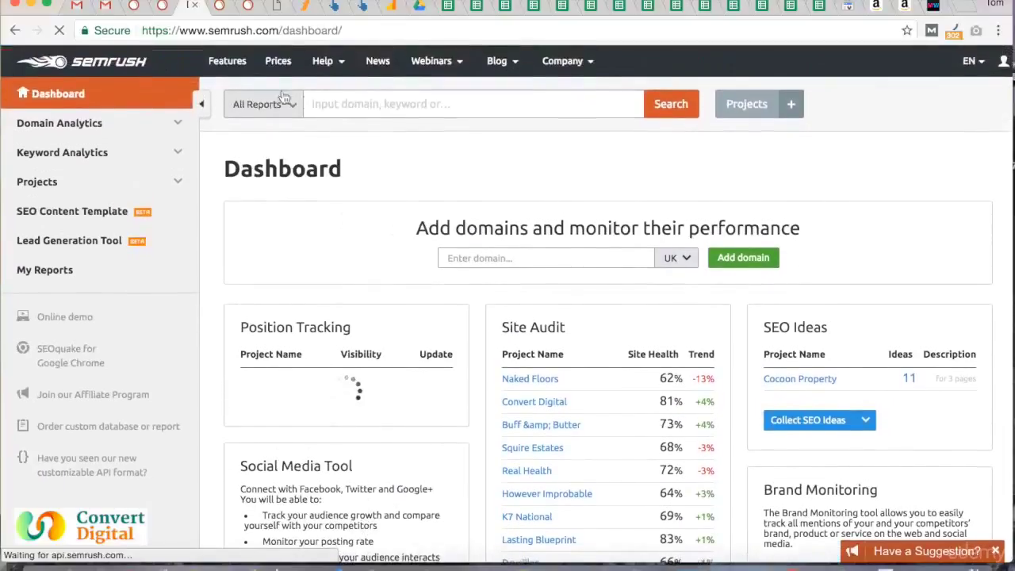
Revisit the "freelance seo" SERP snapshot and the Convert Digital Brighton NEW keyword rankings.
left_click(247, 6)
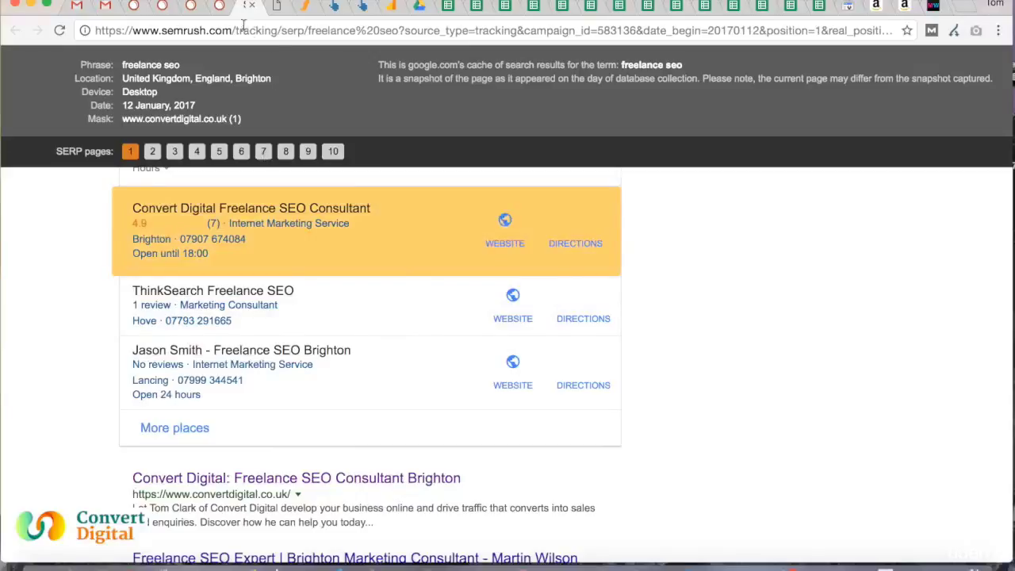
left_click(222, 8)
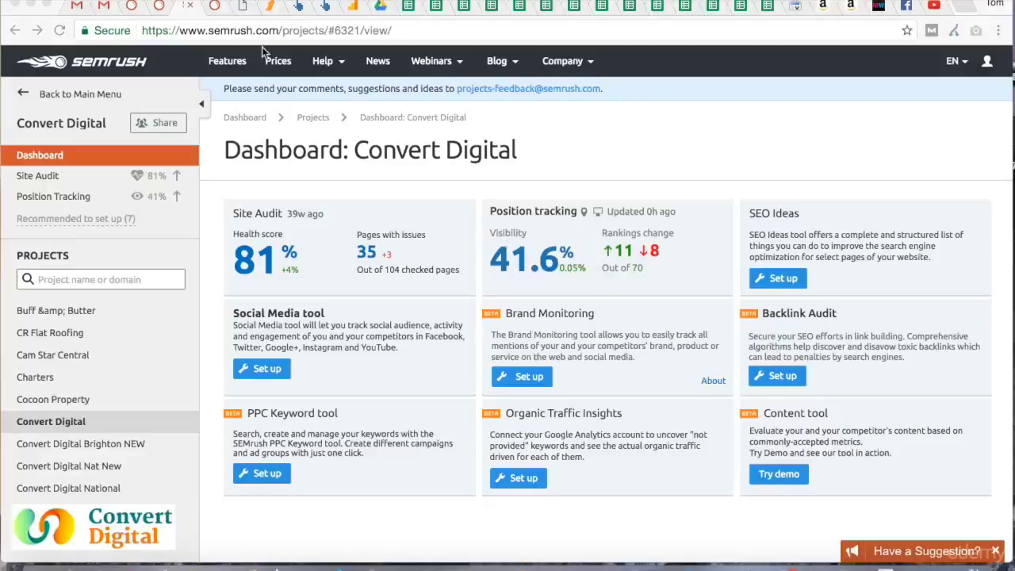
left_click(216, 6)
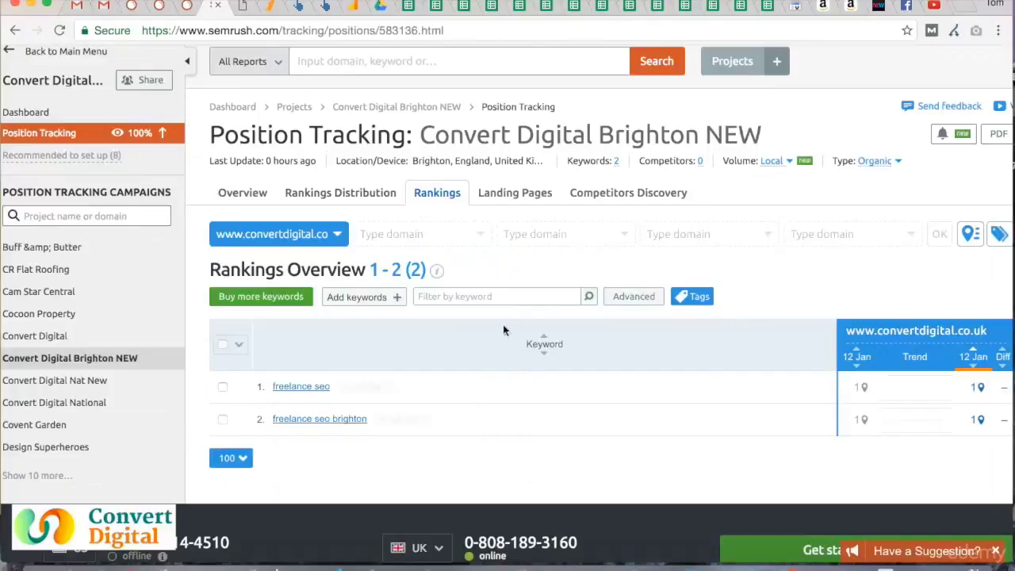
scroll(553, 236, "up", 1)
scroll(552, 236, "down", 1)
scroll(552, 236, "right", 2)
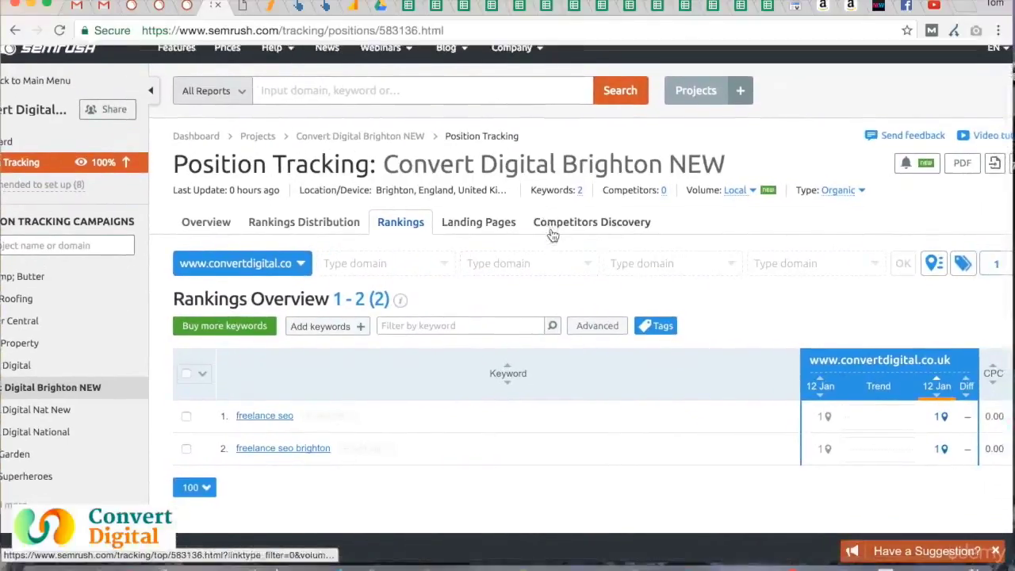
scroll(553, 236, "left", 2)
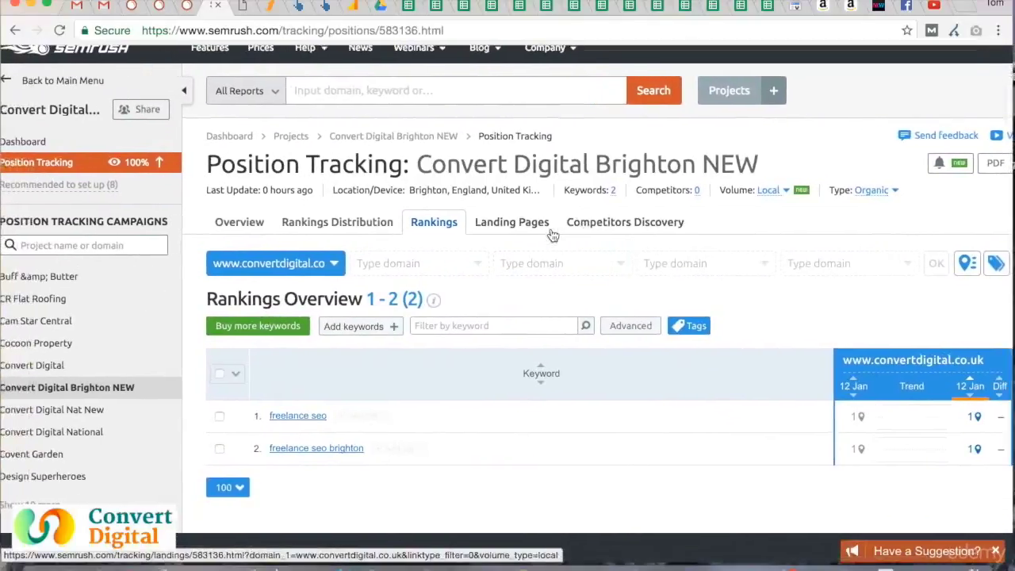
Open the project dashboard of Convert Digital Brighton NEW from its position tracking report.
left_click(408, 137)
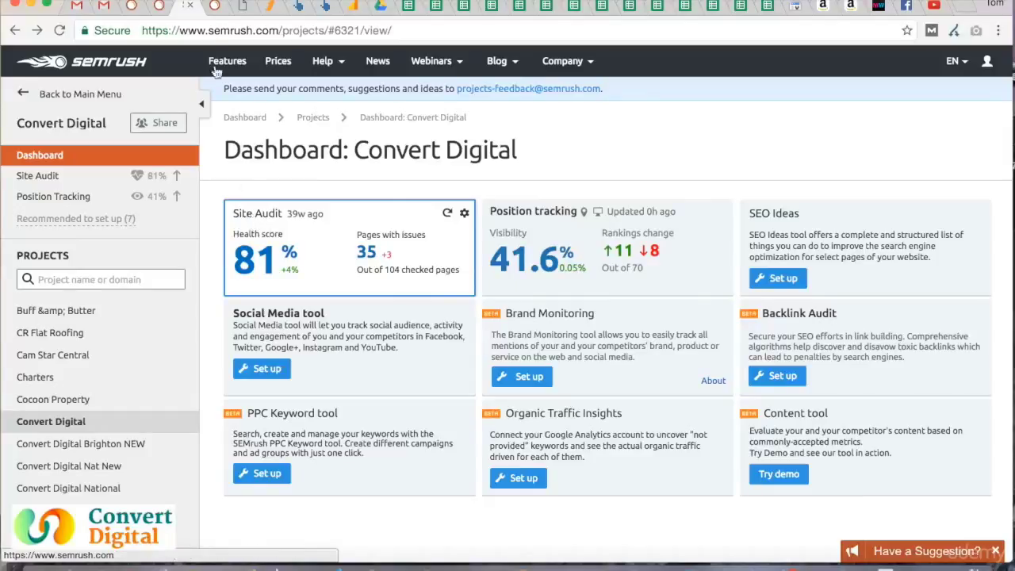
left_click(215, 8)
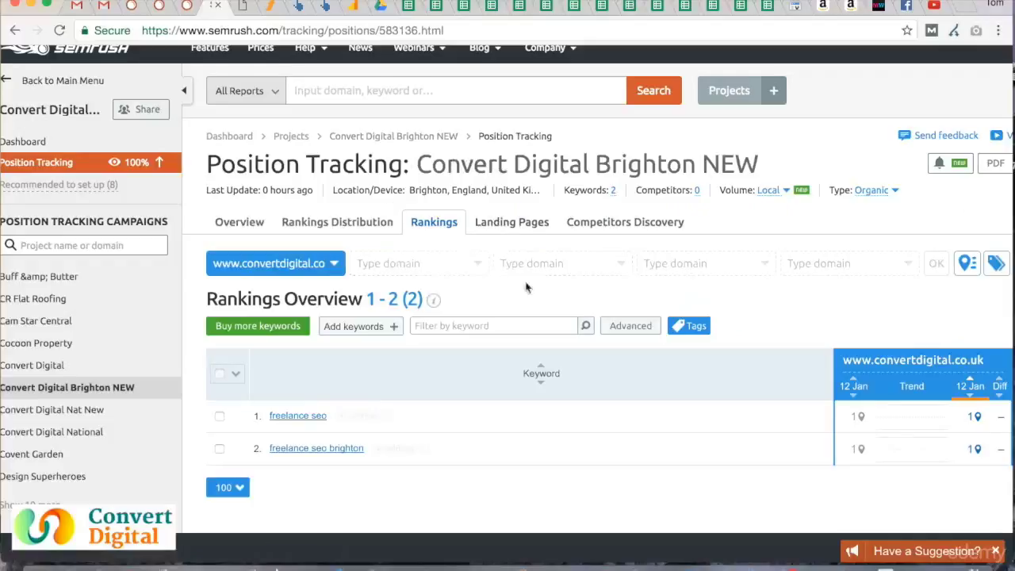
left_click(402, 138)
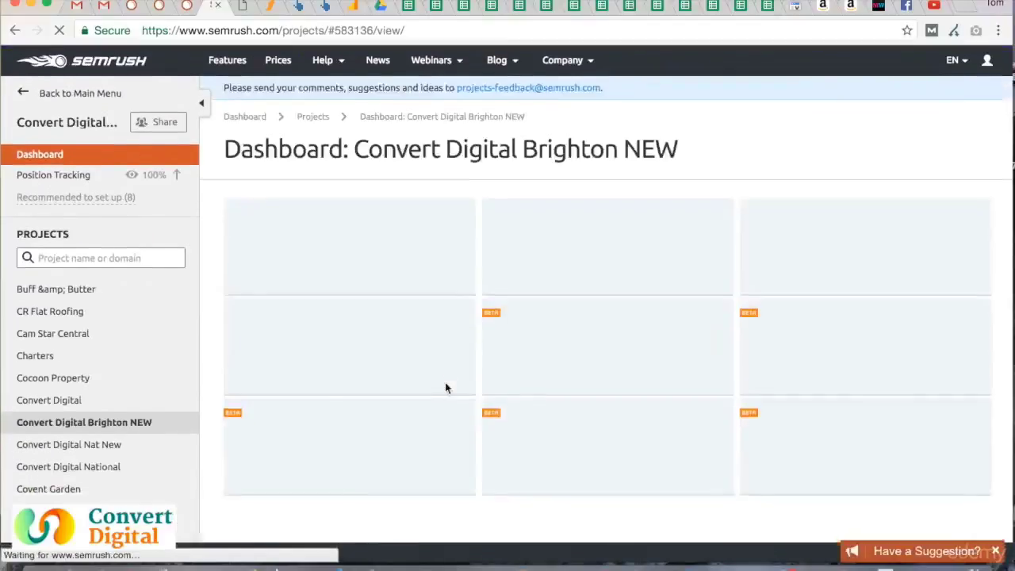
scroll(445, 388, "down", 1)
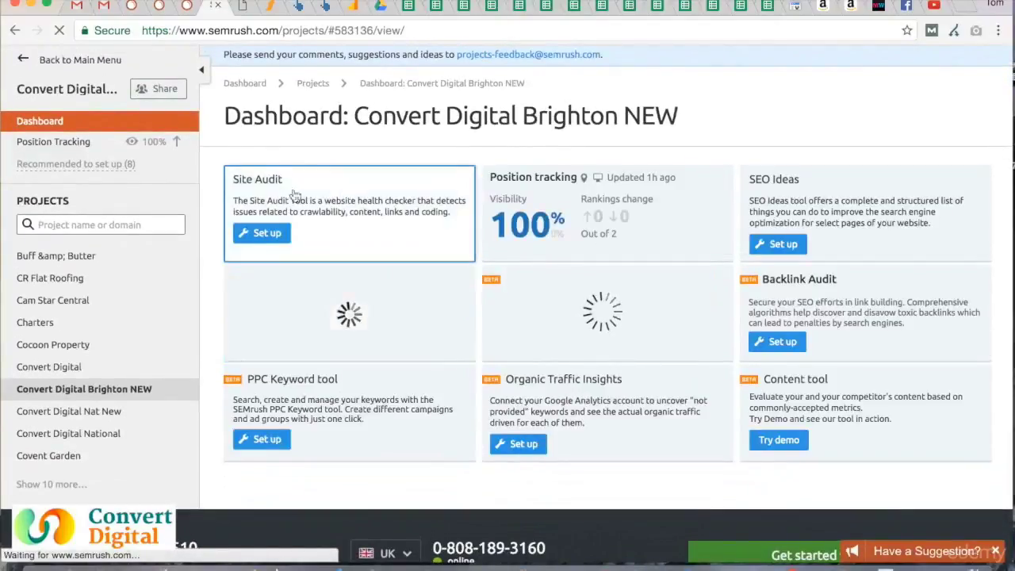
left_click(266, 233)
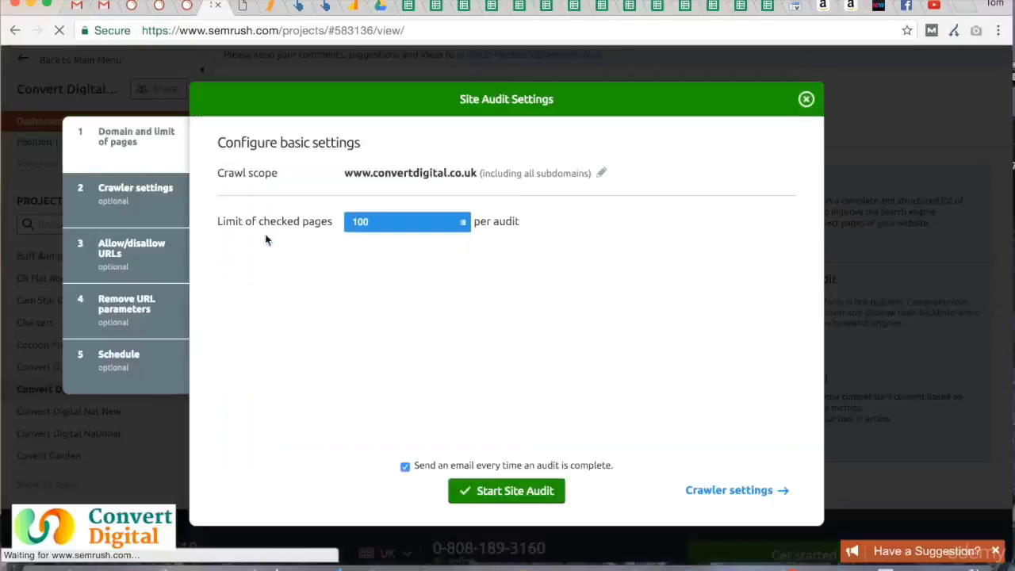
left_click(378, 224)
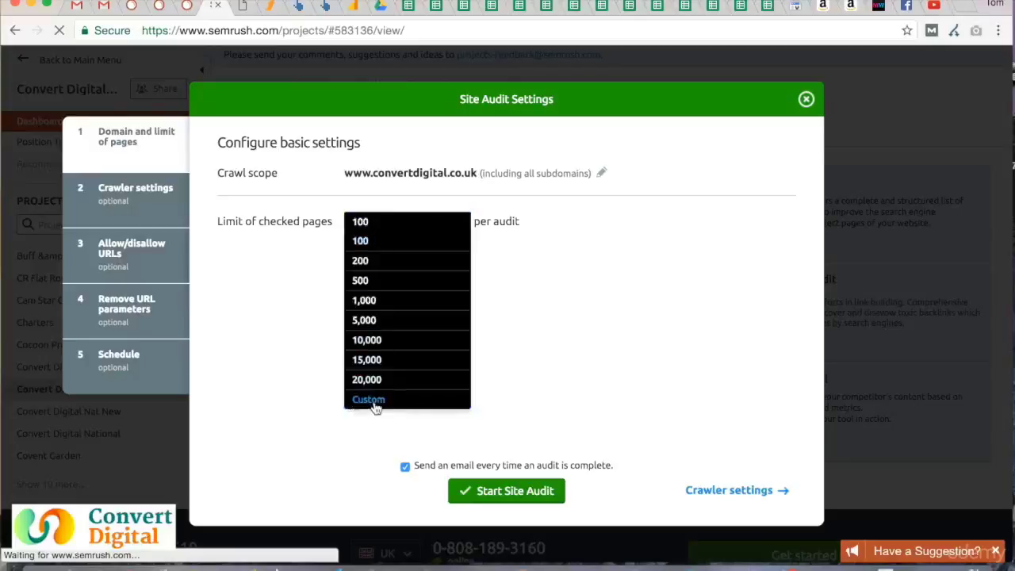
left_click(374, 269)
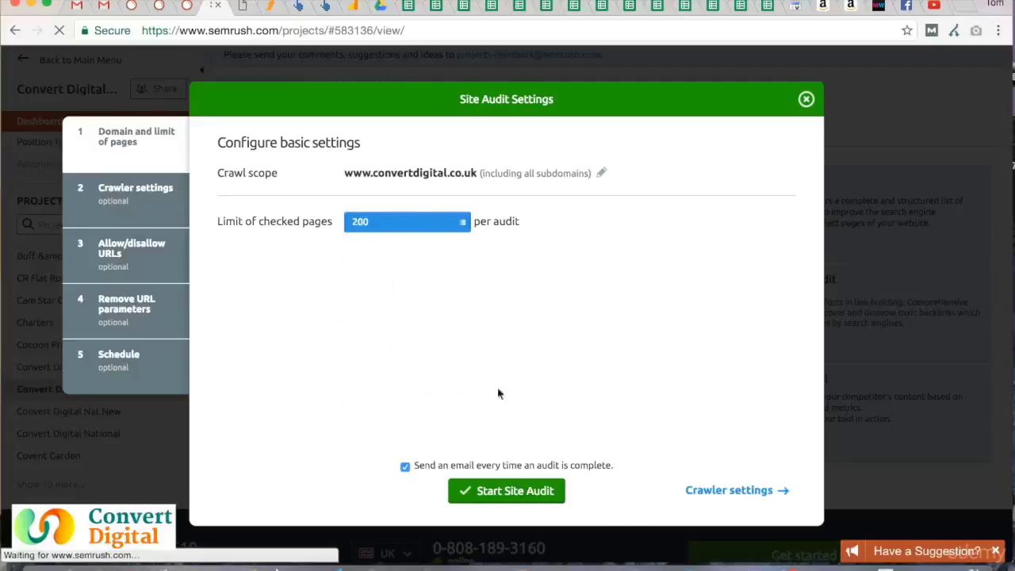
left_click(716, 493)
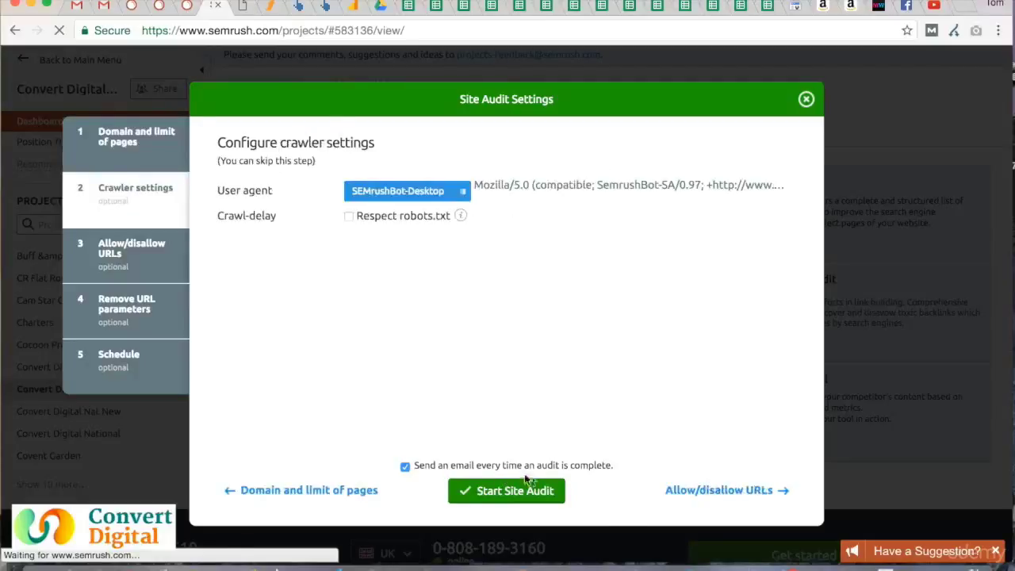
left_click(328, 490)
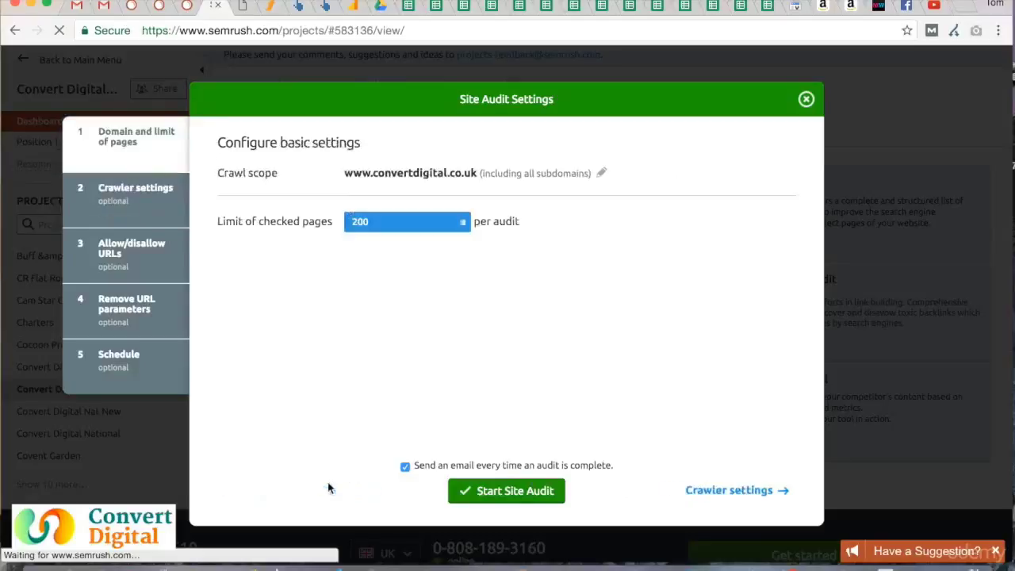
left_click(498, 496)
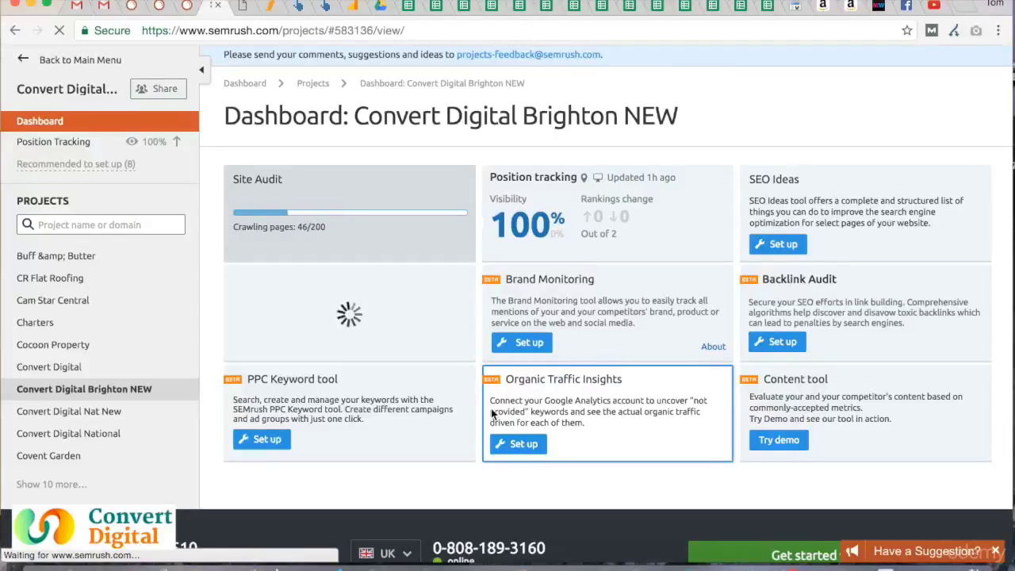
Open the existing site audit of the Convert Digital project and examine its total score, crawled pages and top issues.
left_click(186, 6)
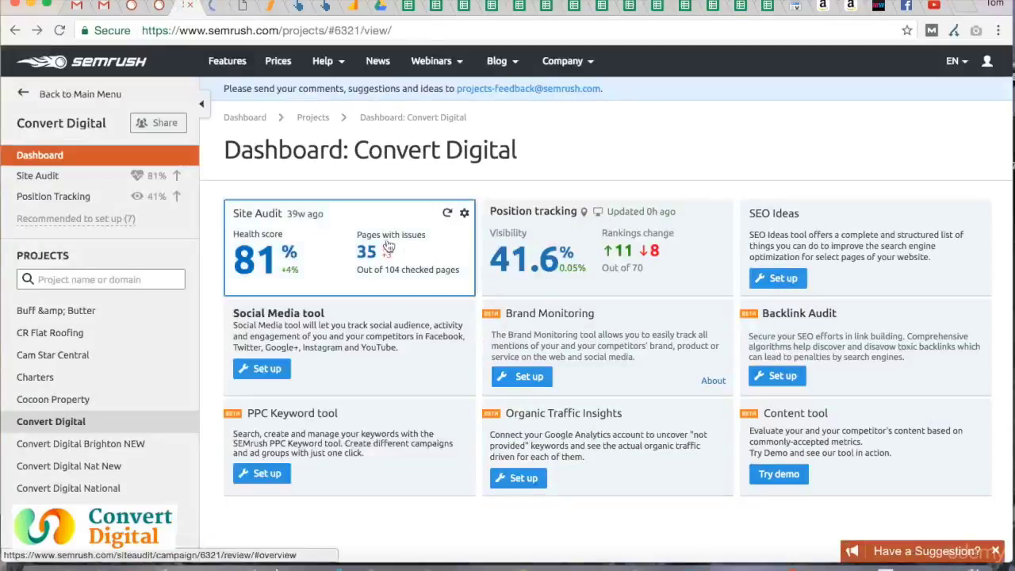
left_click(257, 219)
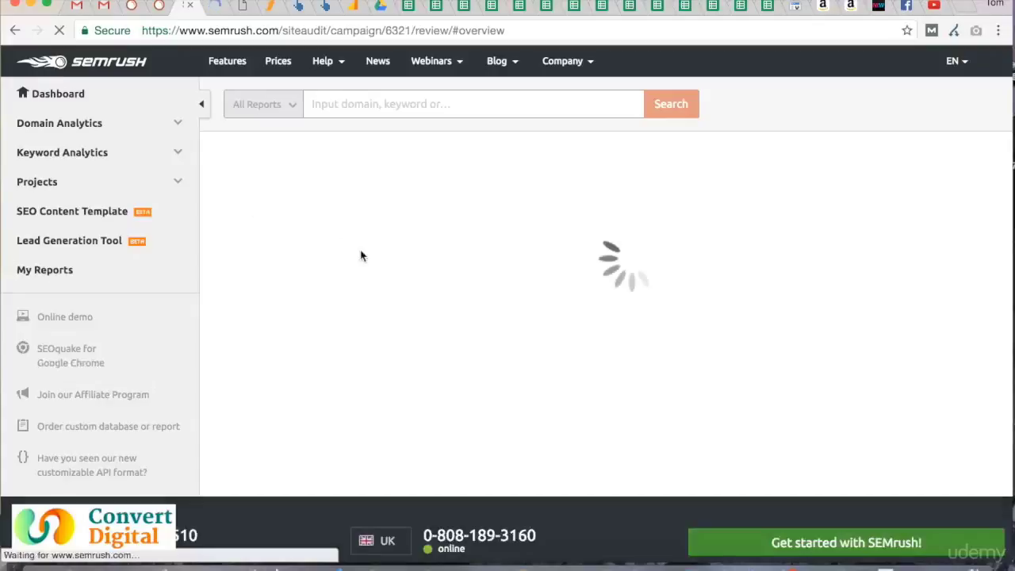
scroll(361, 256, "down", 1)
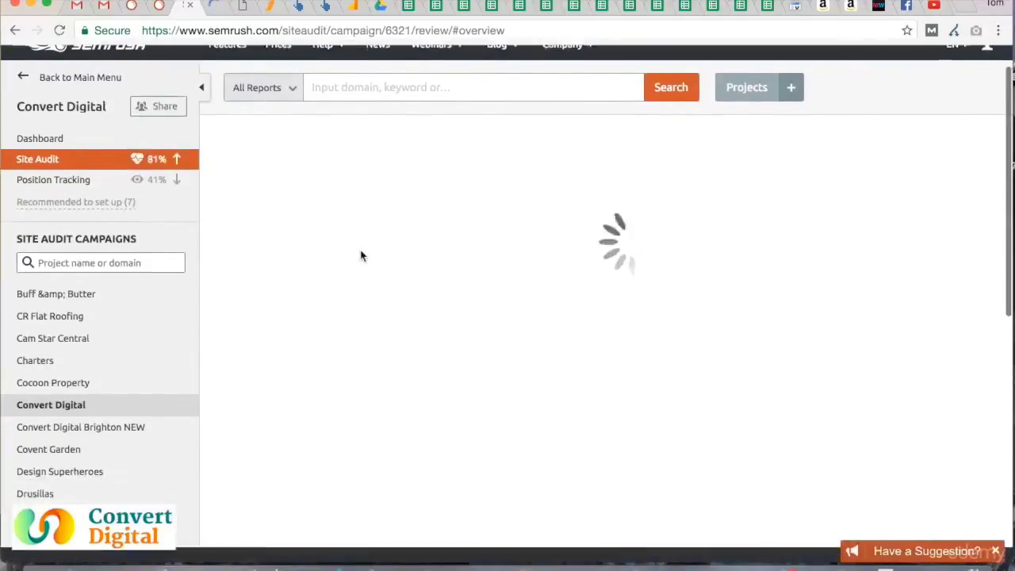
scroll(361, 256, "down", 1)
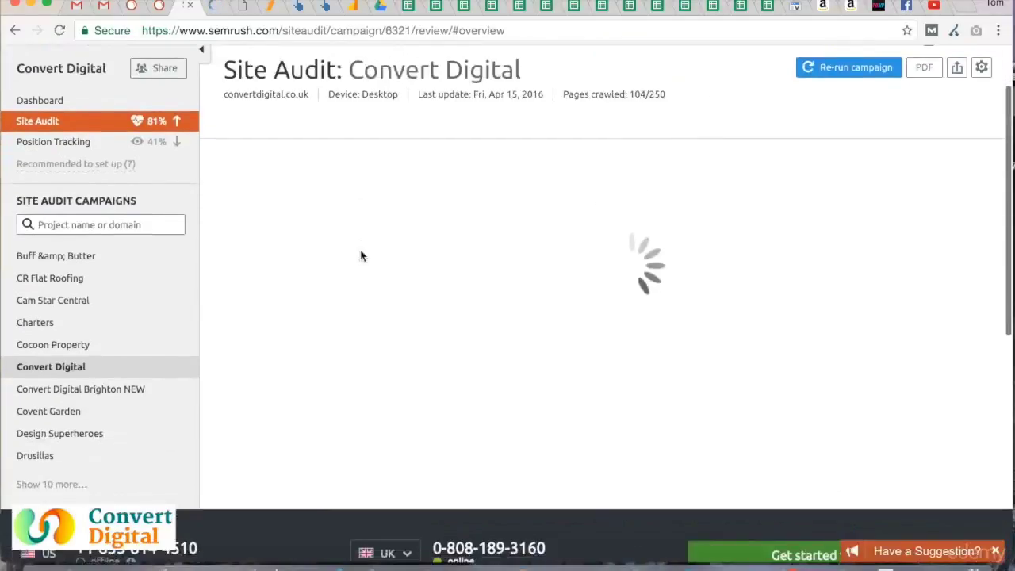
scroll(409, 361, "down", 2)
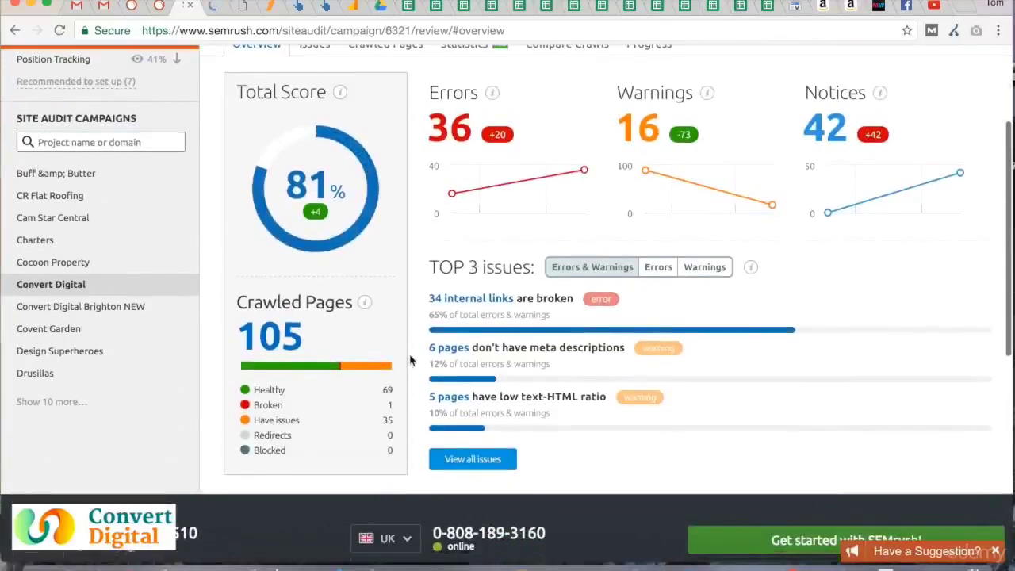
Open the full list of issues in the Convert Digital site audit and skim its errors, warnings and notices.
left_click(462, 463)
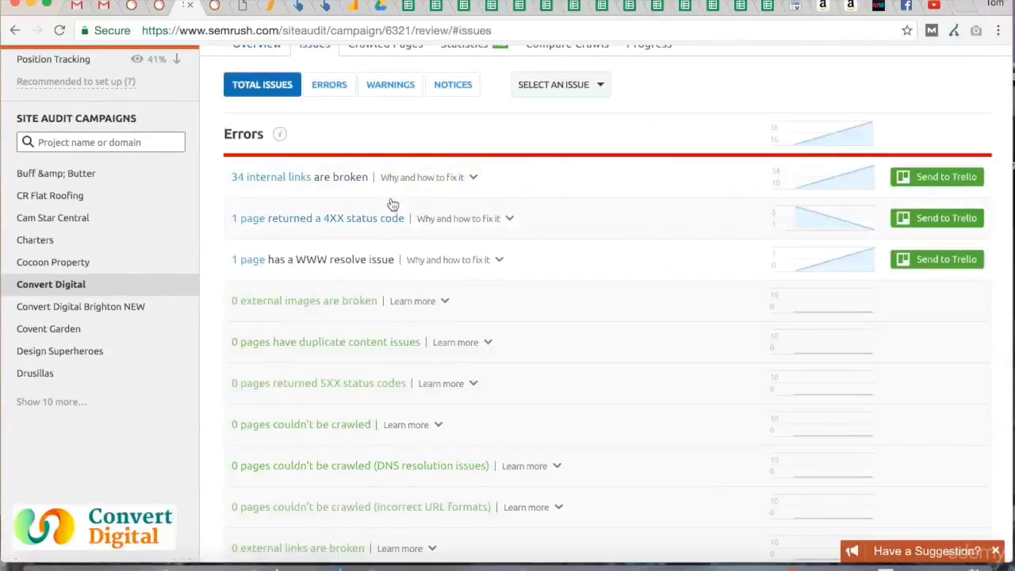
scroll(394, 209, "up", 3)
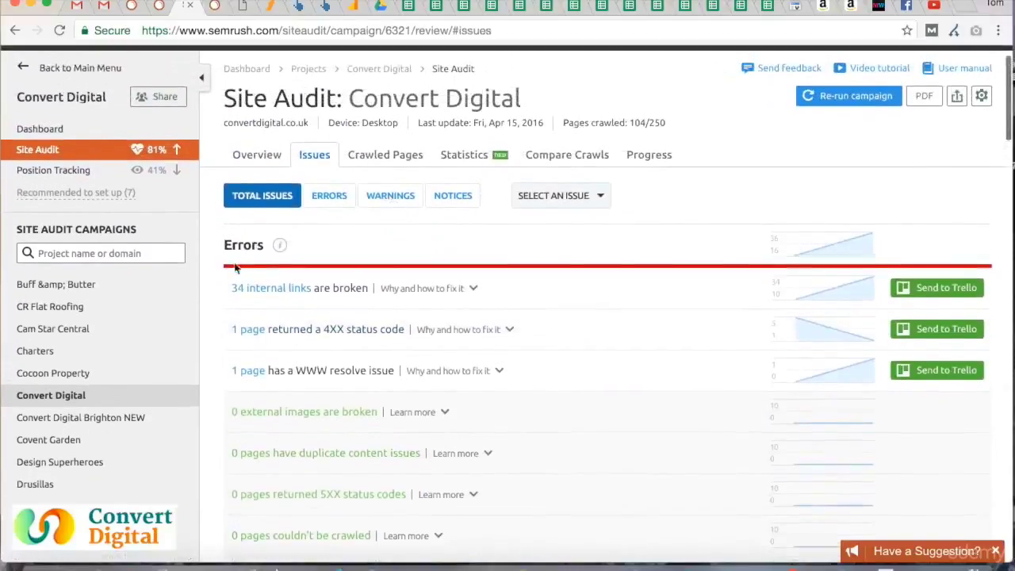
scroll(298, 353, "down", 15)
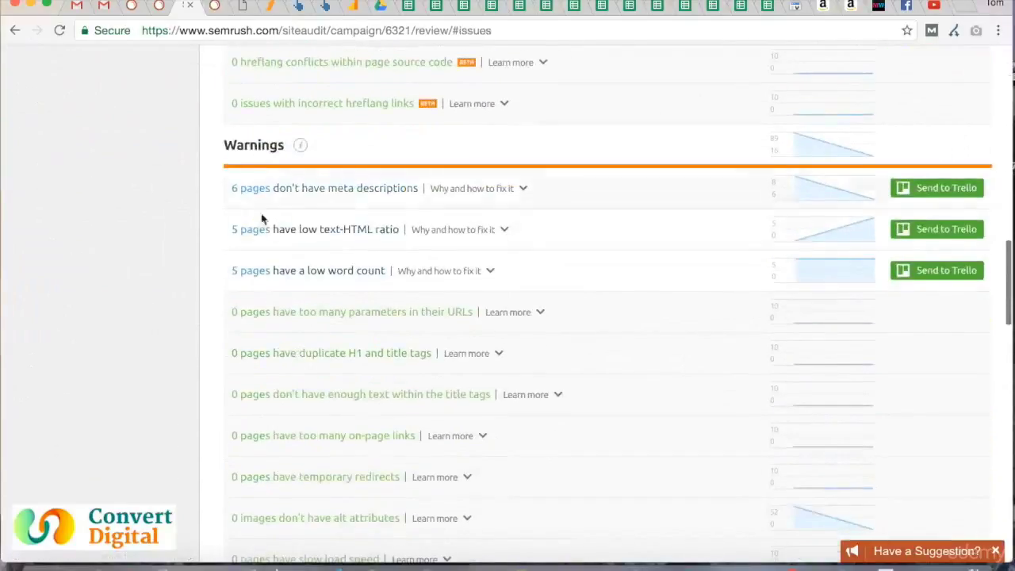
scroll(290, 426, "down", 15)
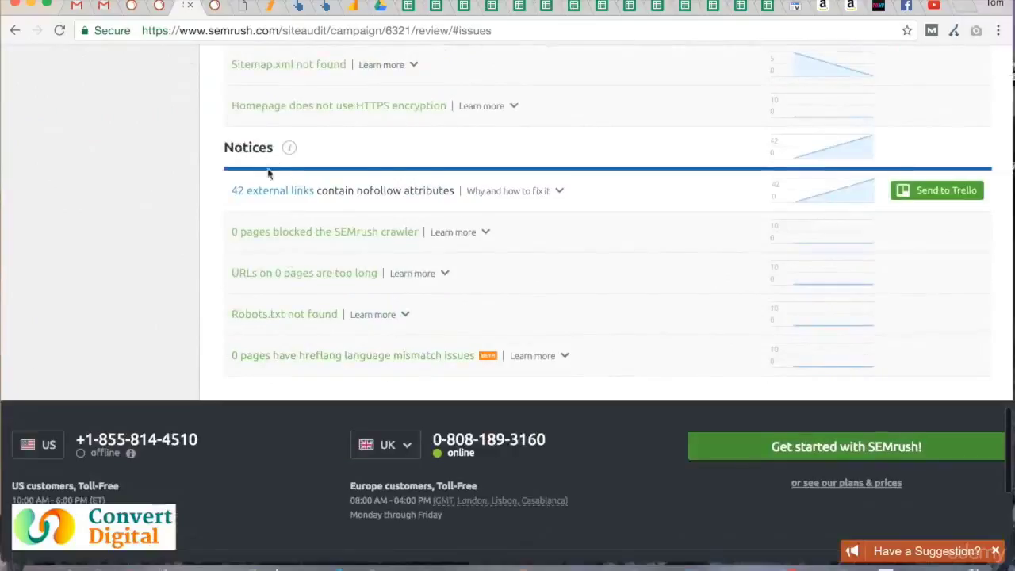
scroll(287, 190, "up", 20)
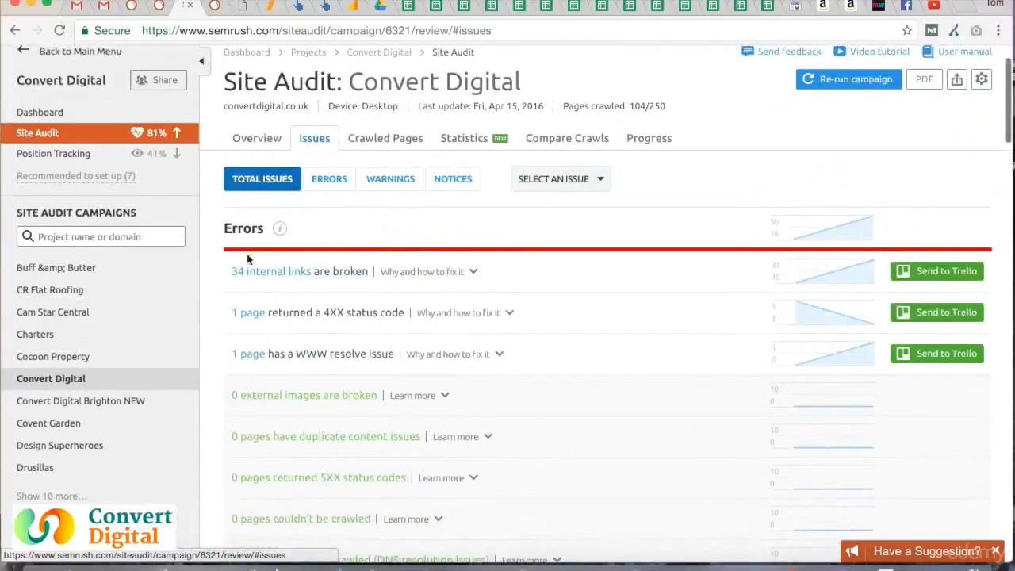
Open the report on broken internal links, review the affected pages and link URLs, and return to the issue list.
left_click(306, 279)
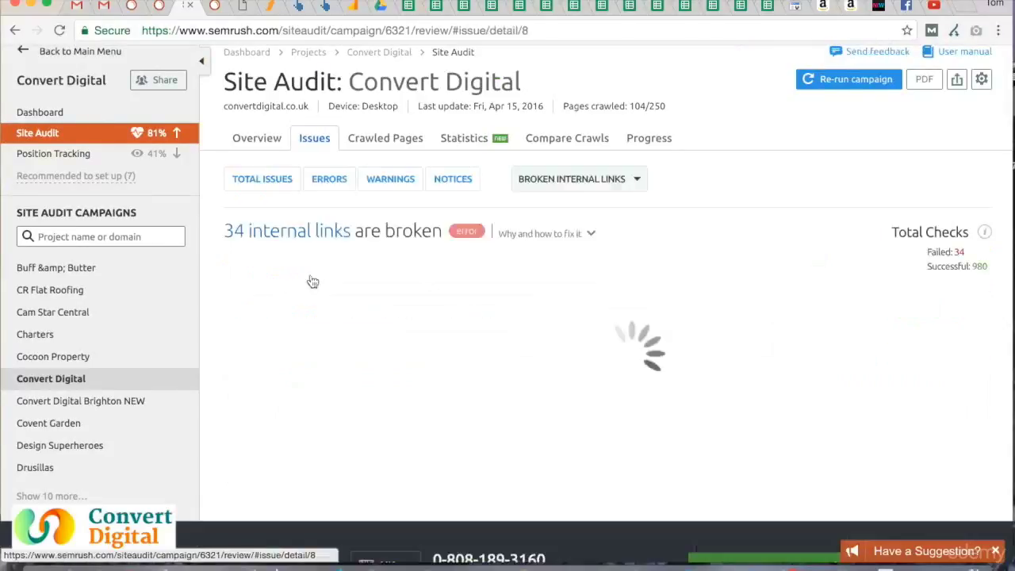
scroll(357, 366, "down", 1)
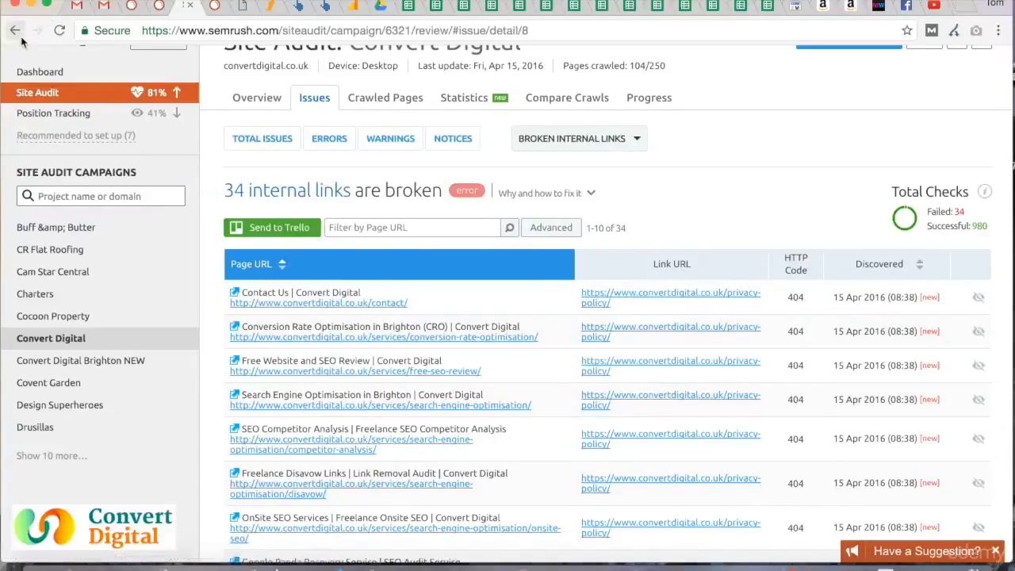
scroll(444, 459, "down", 5)
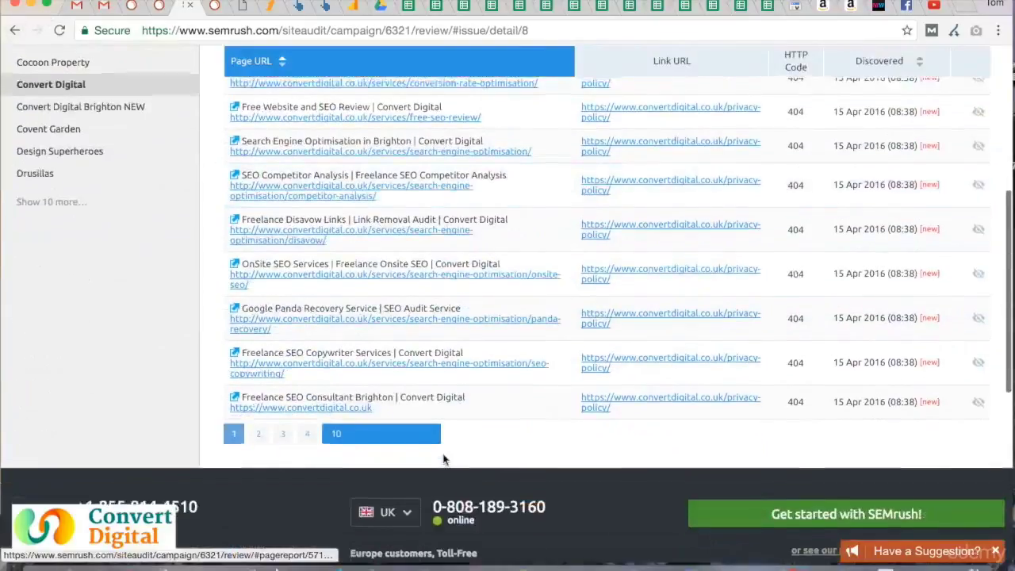
scroll(365, 333, "up", 5)
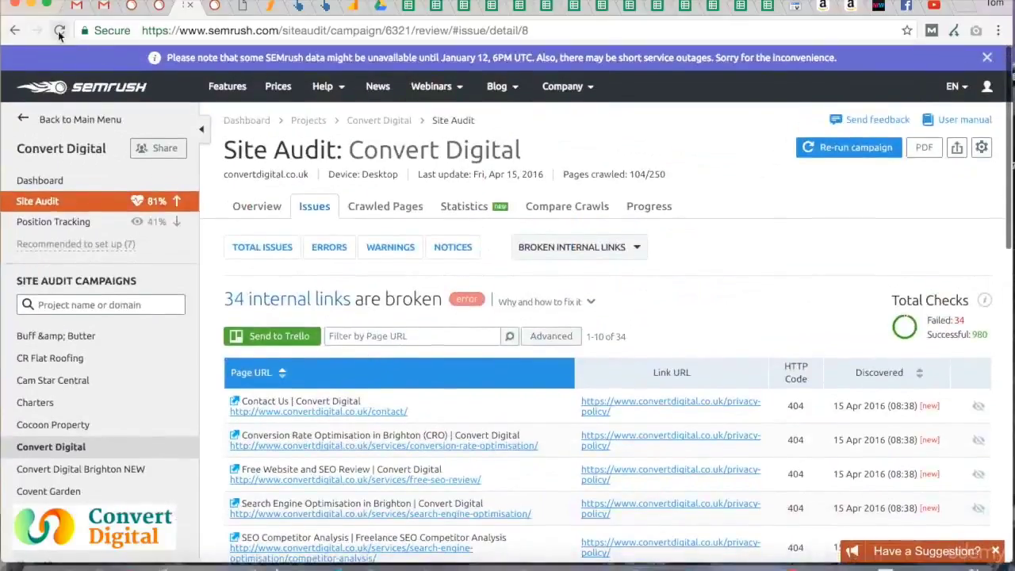
left_click(15, 30)
Check which page returned a 4XX status code, and go back to the list of all issues.
scroll(365, 367, "down", 2)
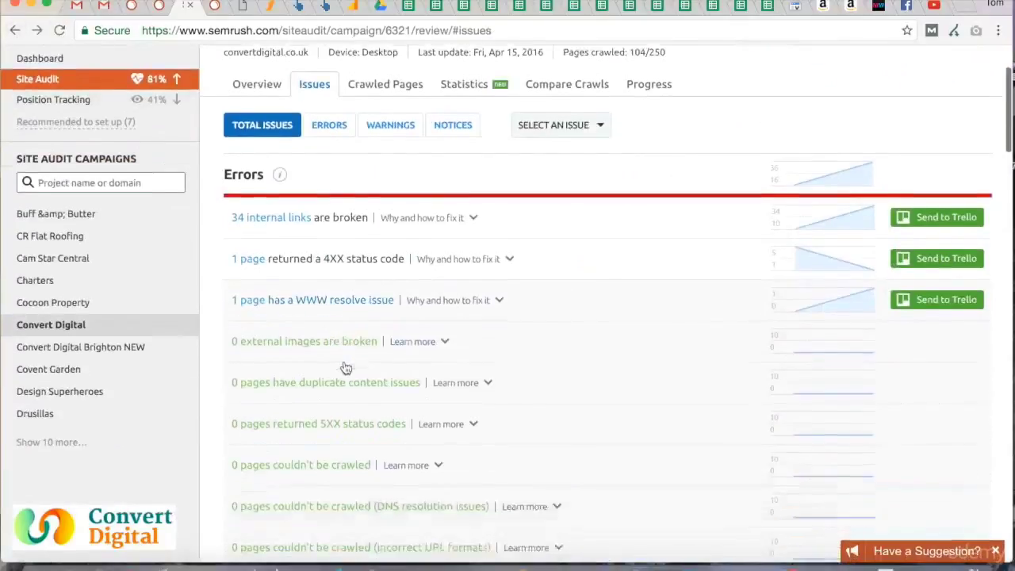
left_click(314, 251)
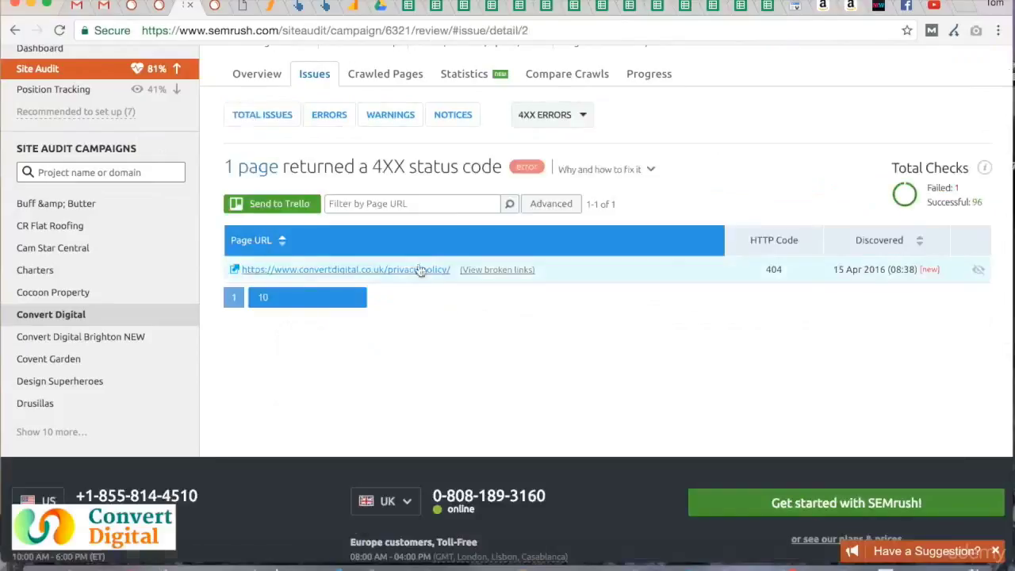
left_click(14, 34)
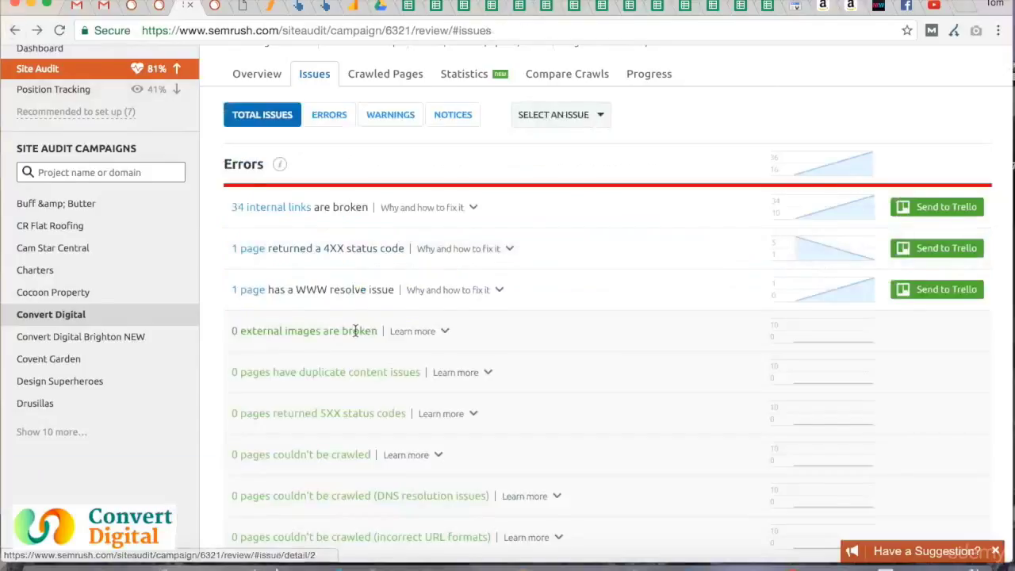
Examine the checks in the Errors section, including duplicate content, crawlability, broken images, title tags, meta descriptions and sitemap.xml.
scroll(349, 286, "down", 1)
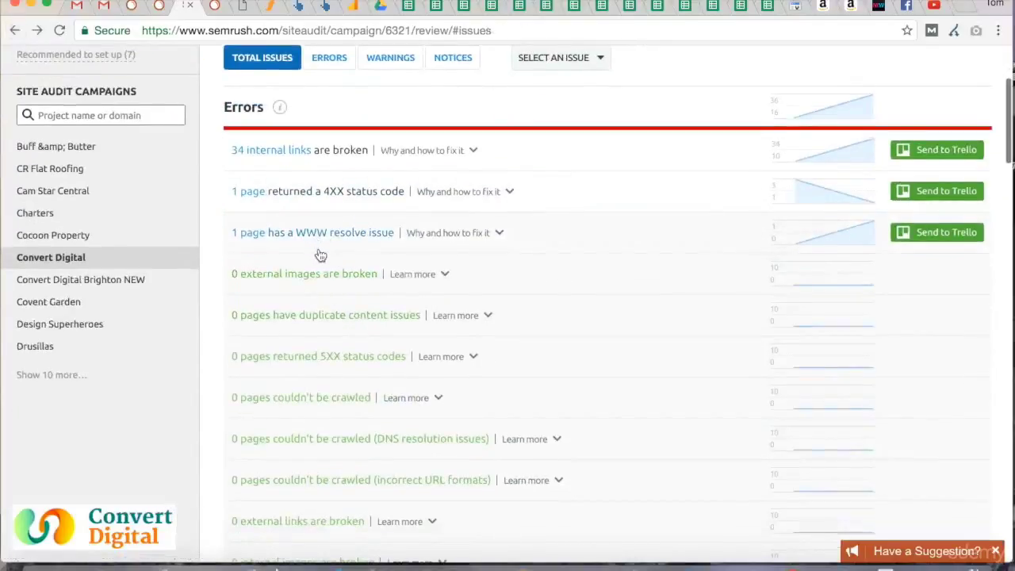
scroll(385, 237, "down", 6)
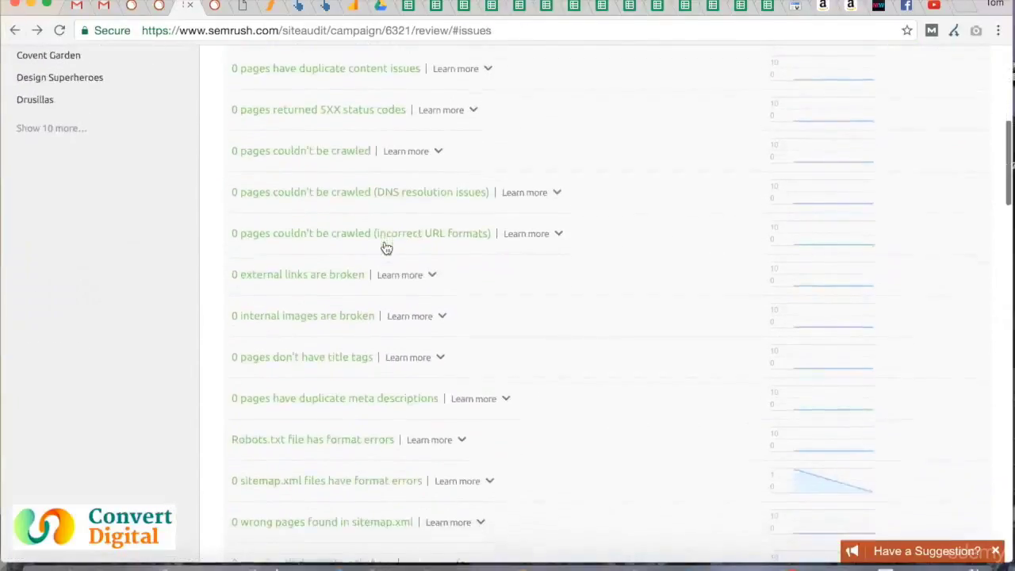
scroll(386, 240, "up", 2)
scroll(385, 242, "up", 3)
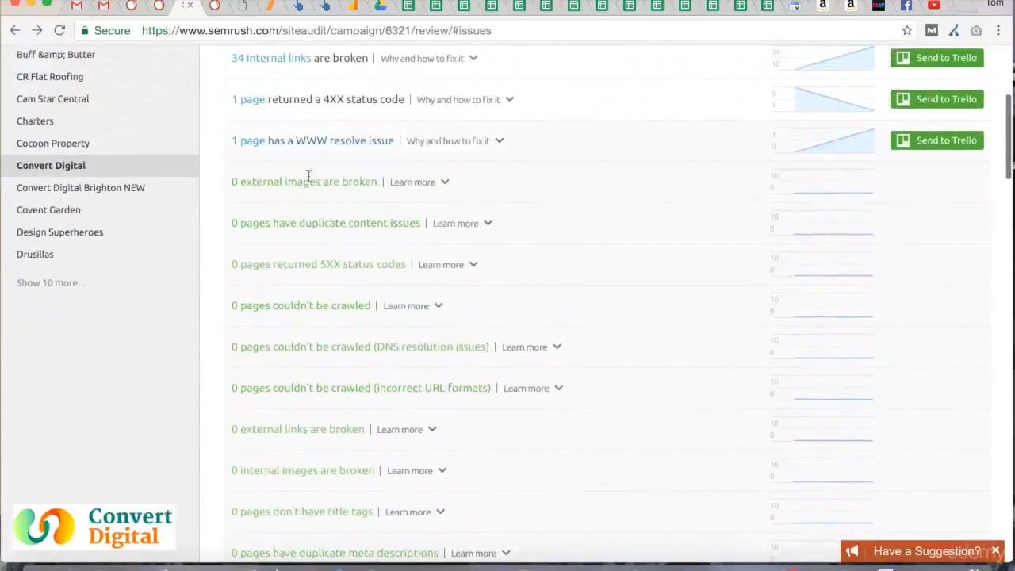
scroll(352, 206, "up", 3)
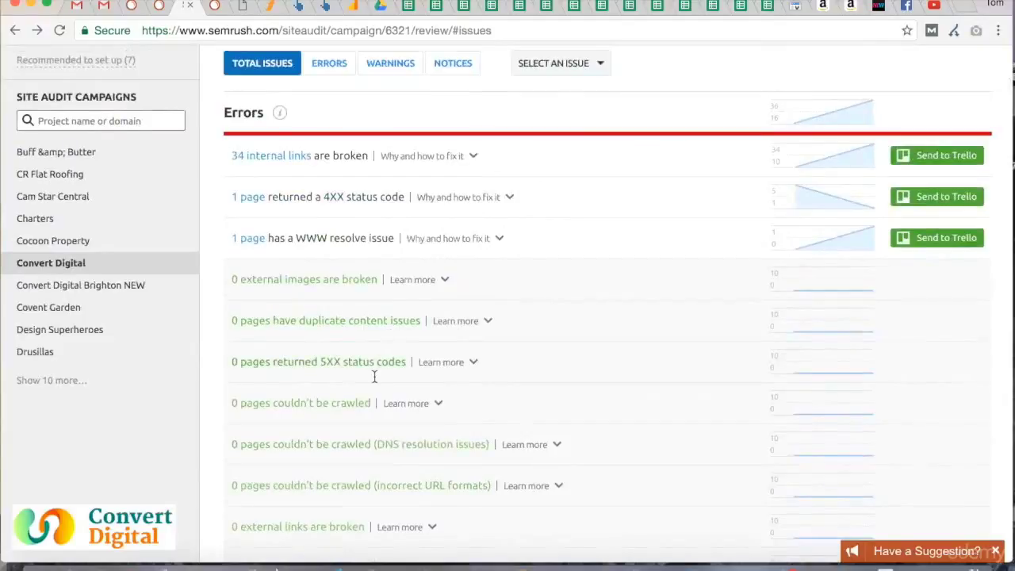
scroll(373, 369, "down", 2)
scroll(374, 376, "down", 5)
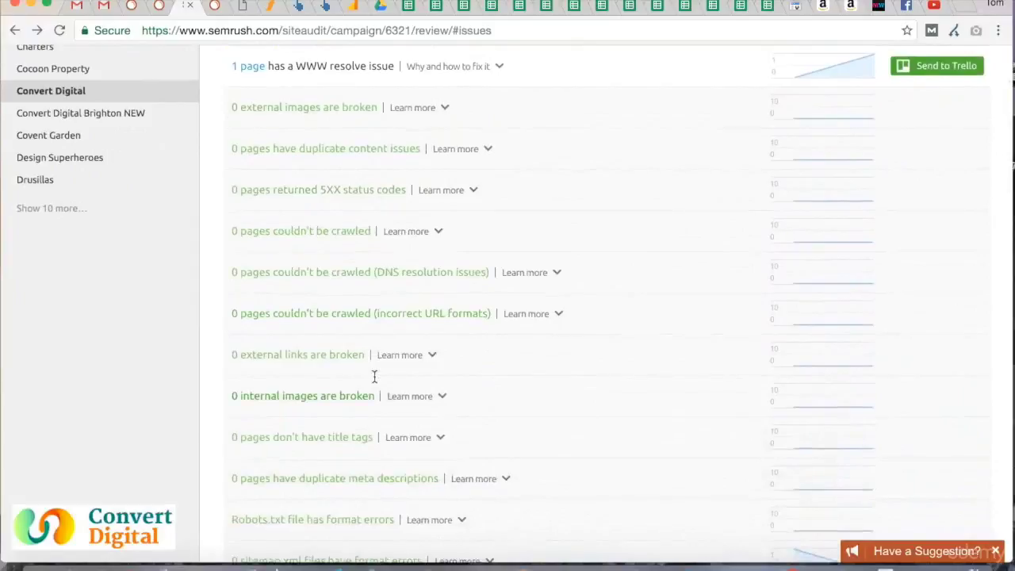
scroll(340, 463, "down", 7)
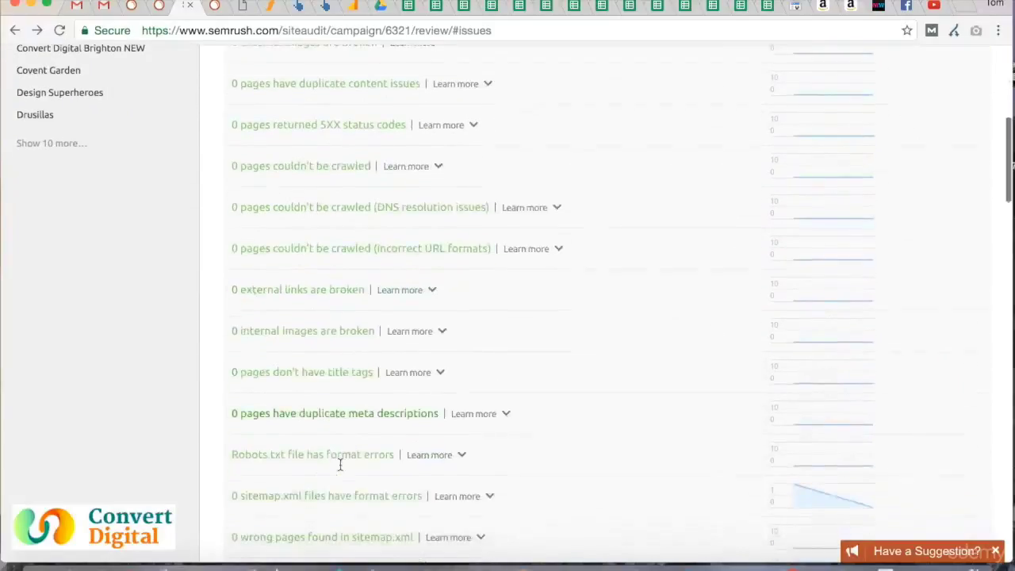
scroll(340, 465, "down", 1)
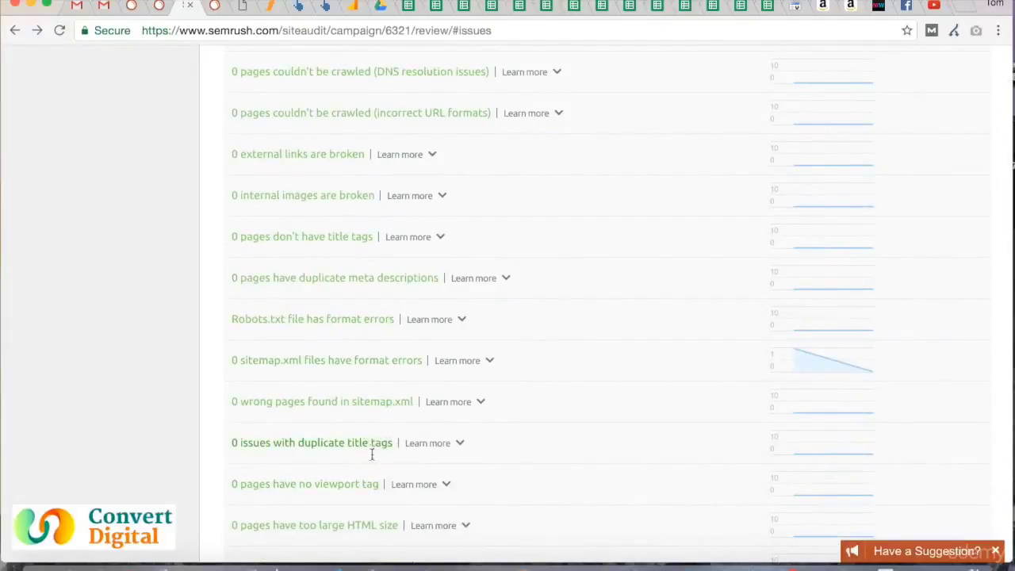
Review the Warnings section, open the report on pages with a low text-HTML ratio, and return to the issue list.
scroll(370, 449, "down", 15)
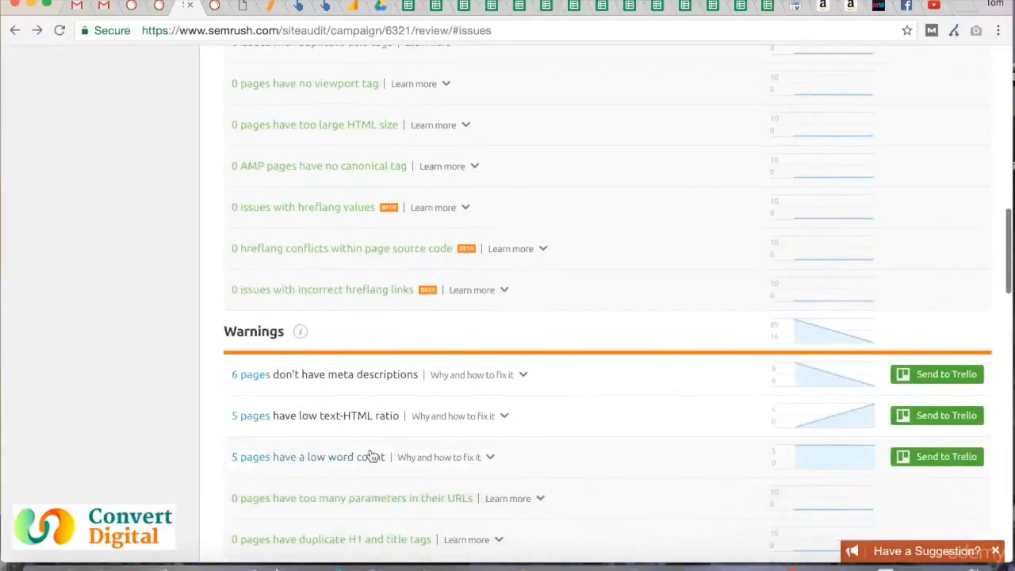
scroll(366, 227, "down", 5)
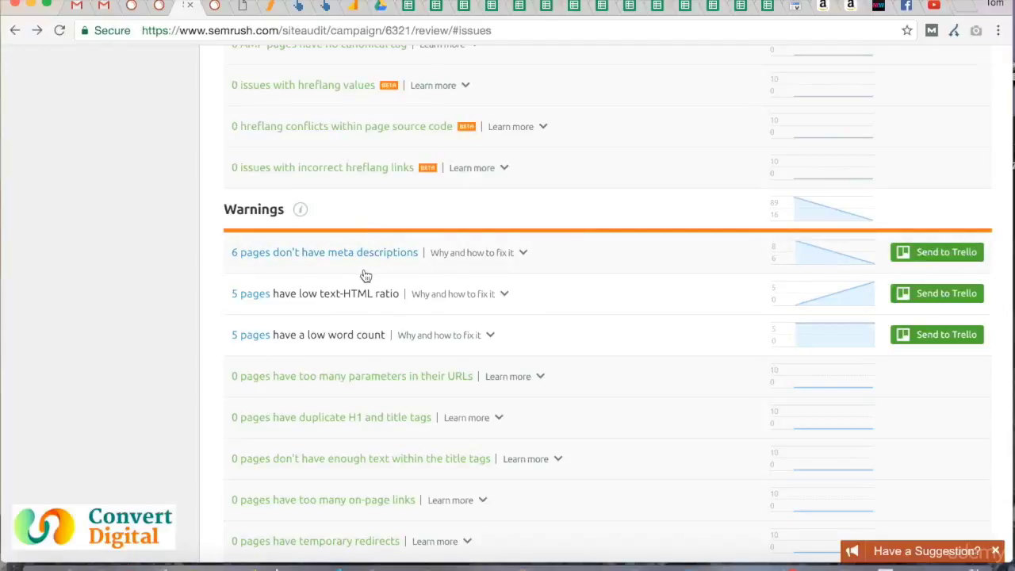
scroll(365, 275, "down", 1)
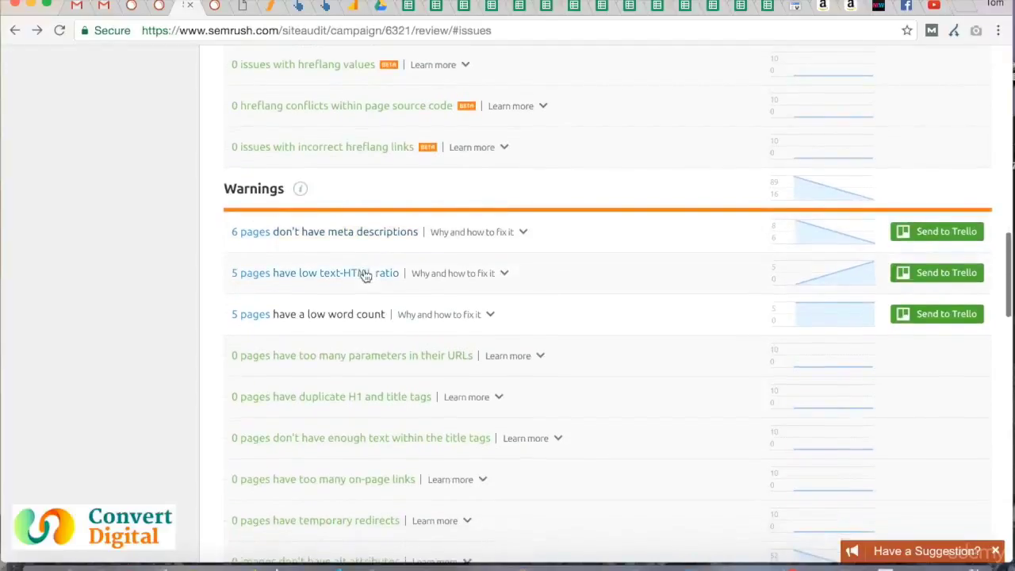
scroll(331, 264, "up", 1)
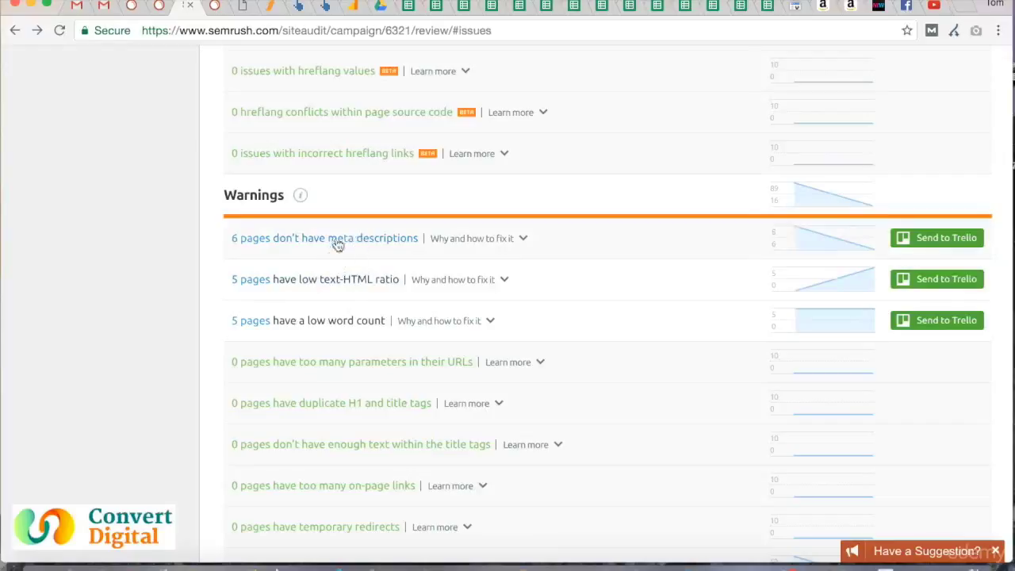
left_click(336, 287)
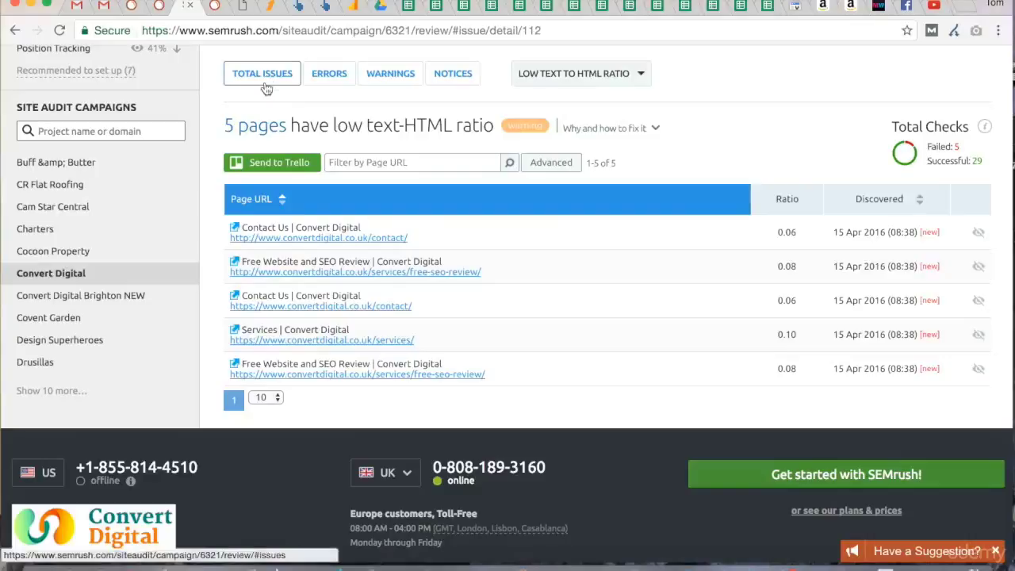
left_click(14, 33)
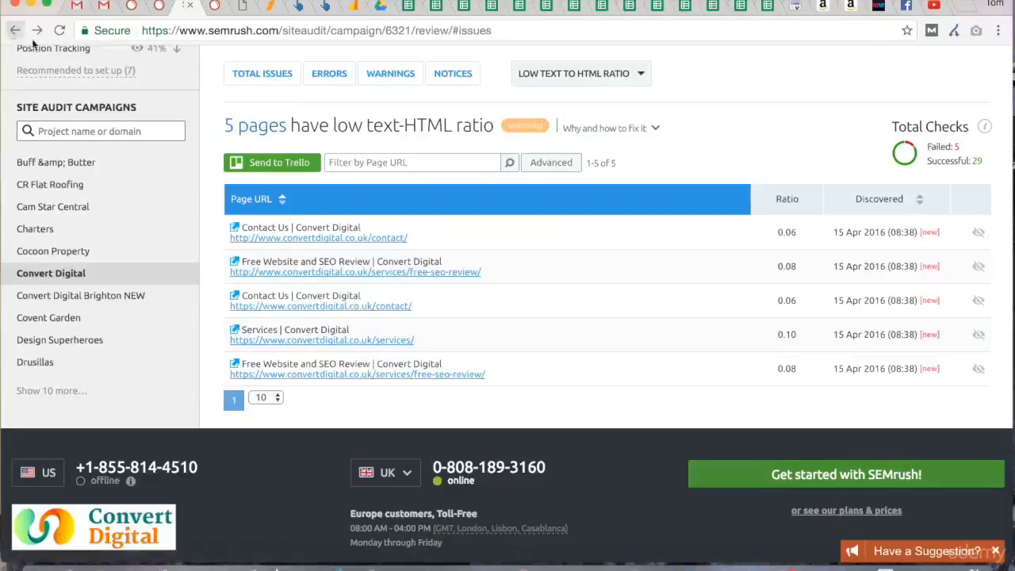
Read the explanation of why broken internal links matter and how to fix them, and close it.
scroll(347, 413, "down", 1)
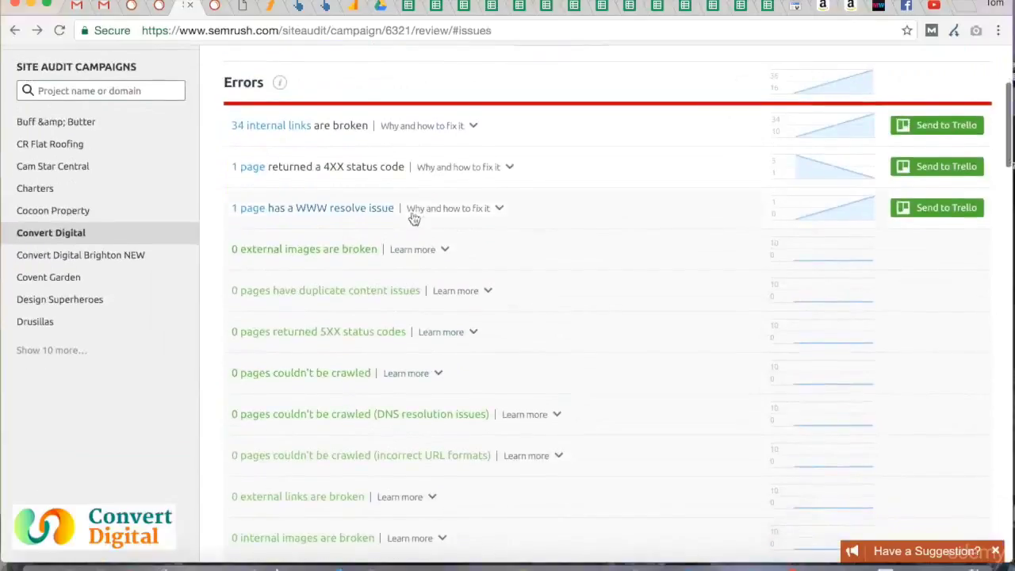
left_click(473, 131)
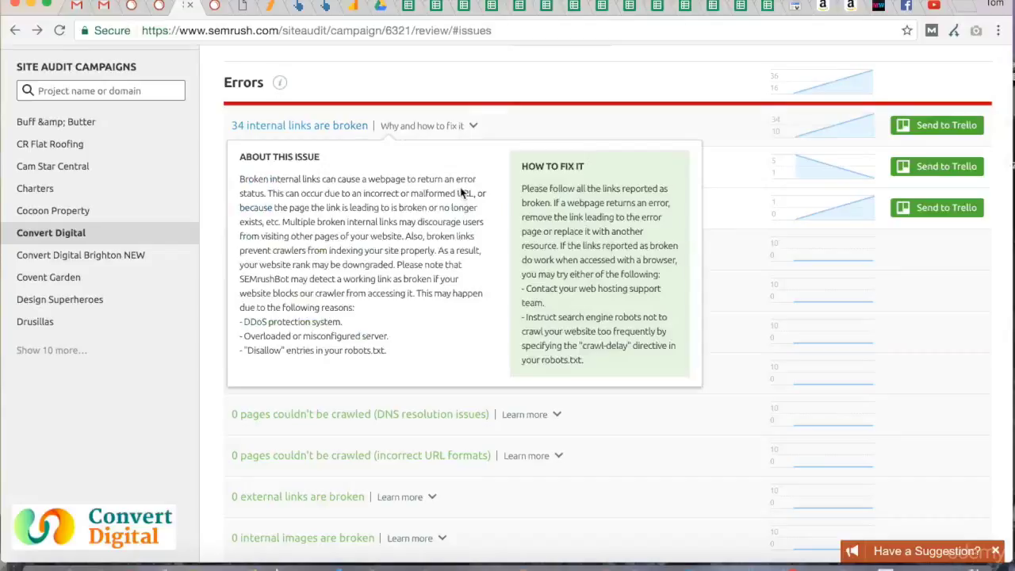
left_click(508, 87)
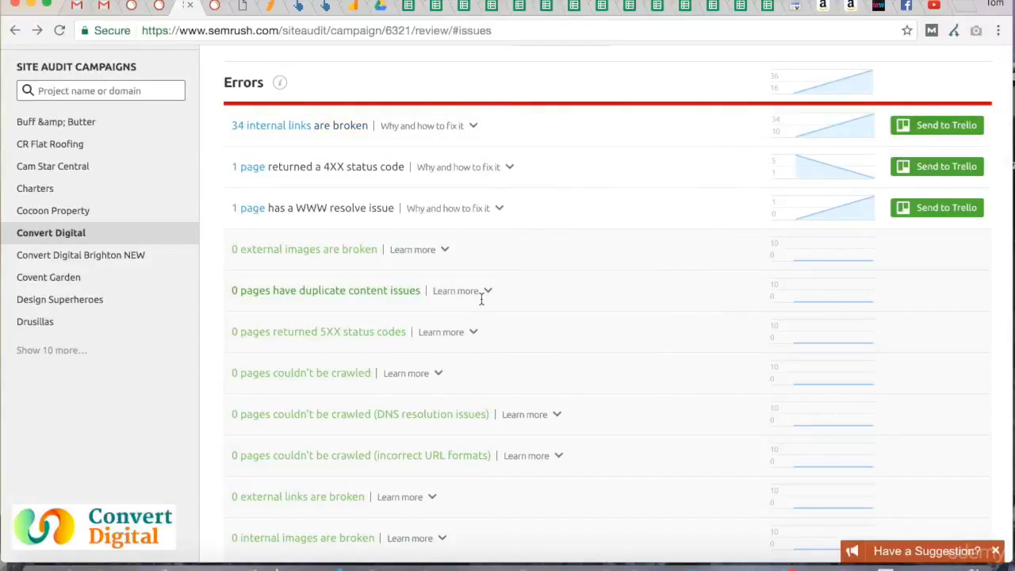
Check the site audit summary on the Convert Digital Brighton NEW dashboard, and highlight the crawled-page limit in the Convert Digital audit.
scroll(481, 299, "down", 10)
scroll(481, 300, "up", 15)
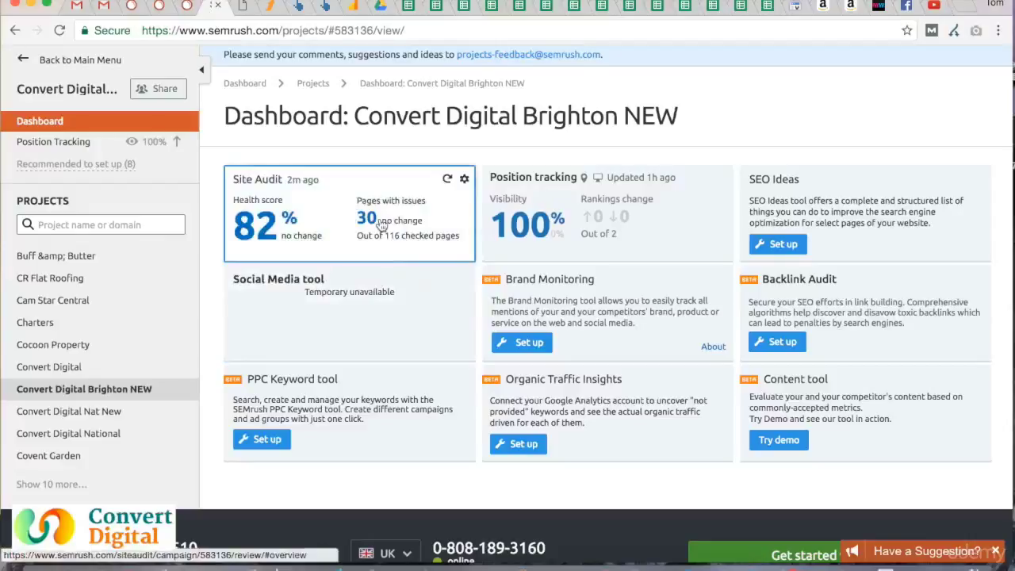
left_click(187, 8)
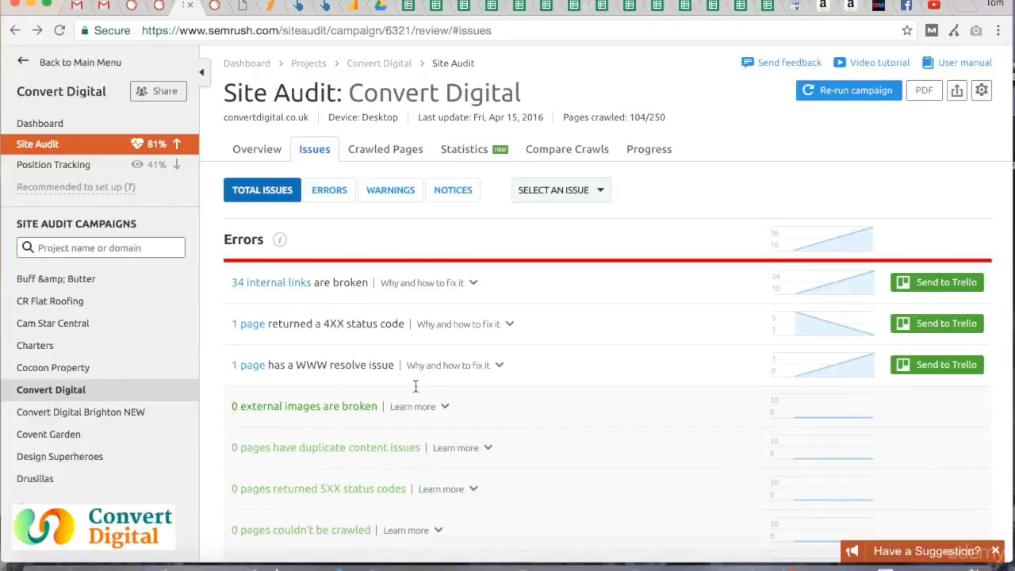
scroll(415, 386, "up", 1)
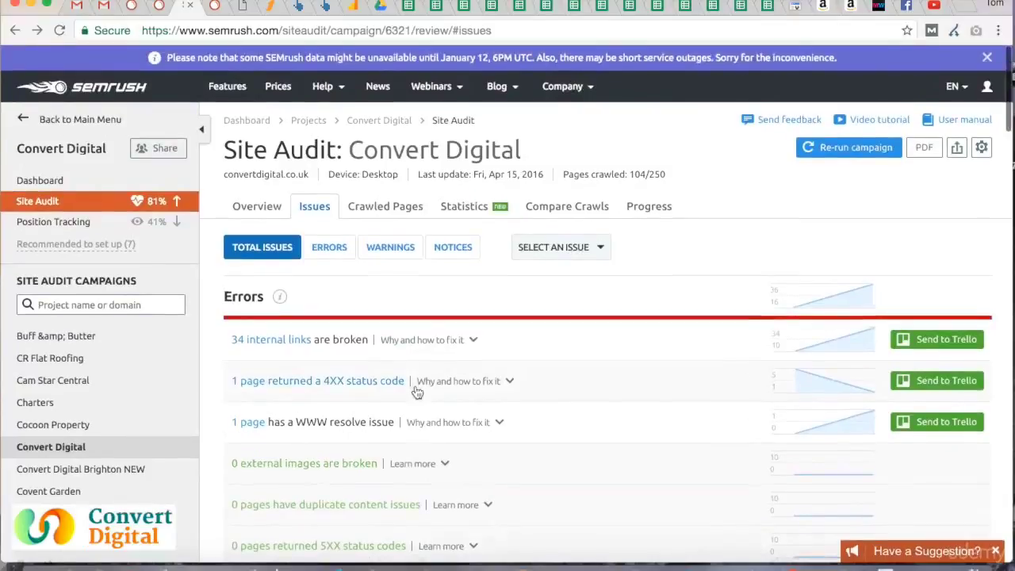
double_click(650, 175)
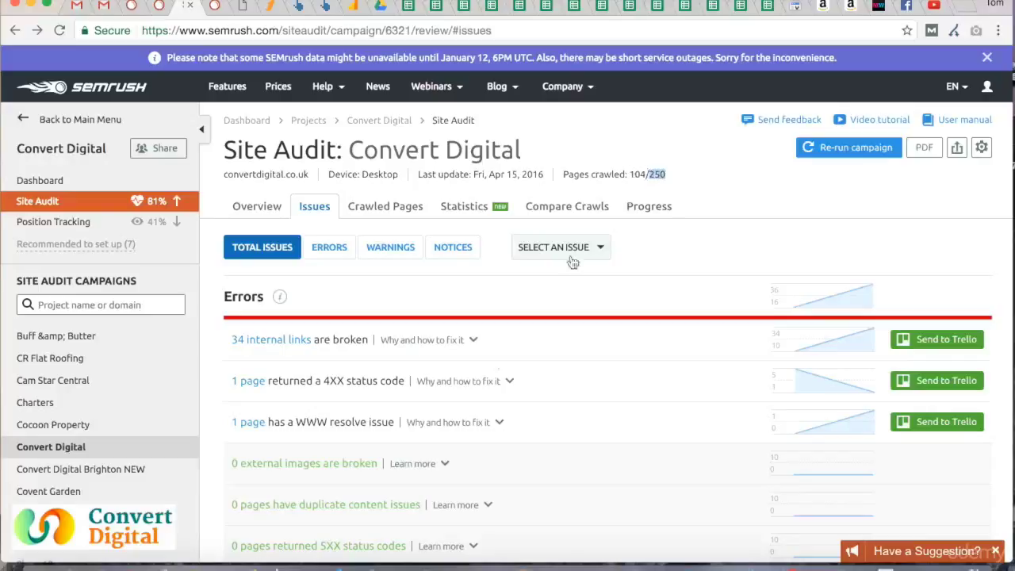
Skim the Convert Digital issue list down to the Notices section and return to its beginning.
scroll(428, 468, "down", 10)
scroll(426, 465, "down", 15)
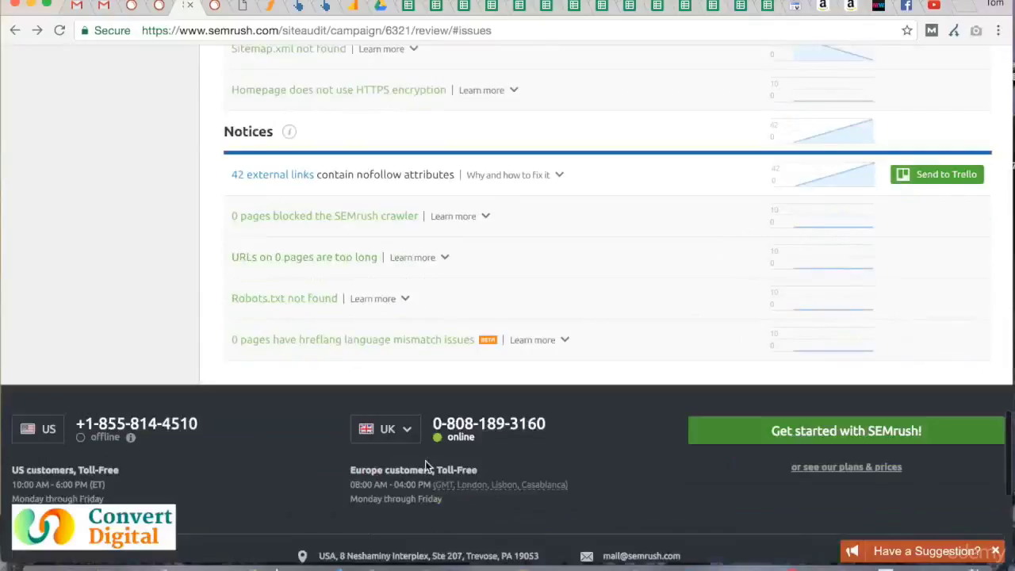
scroll(425, 461, "up", 20)
scroll(426, 468, "up", 5)
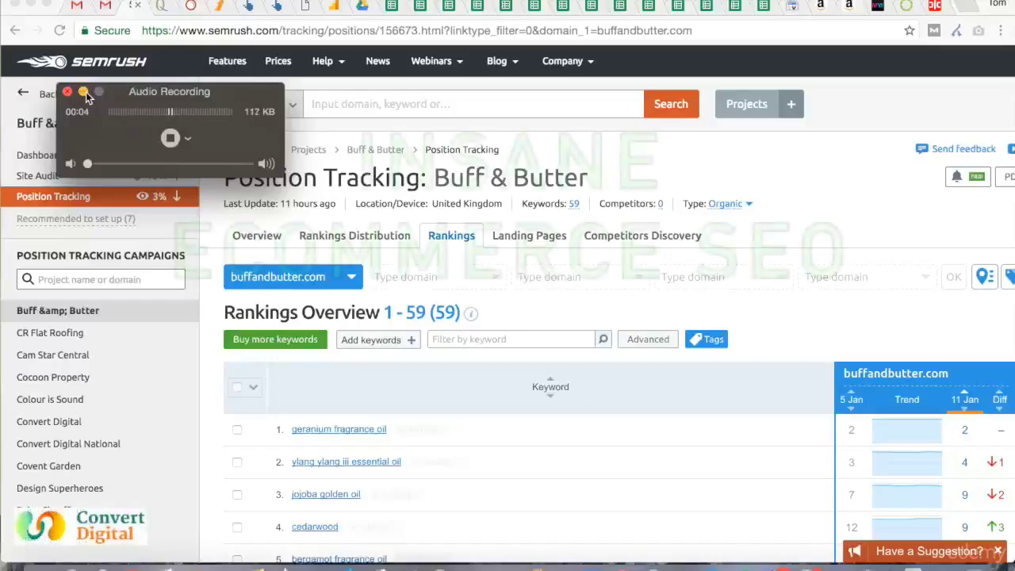
left_click(84, 93)
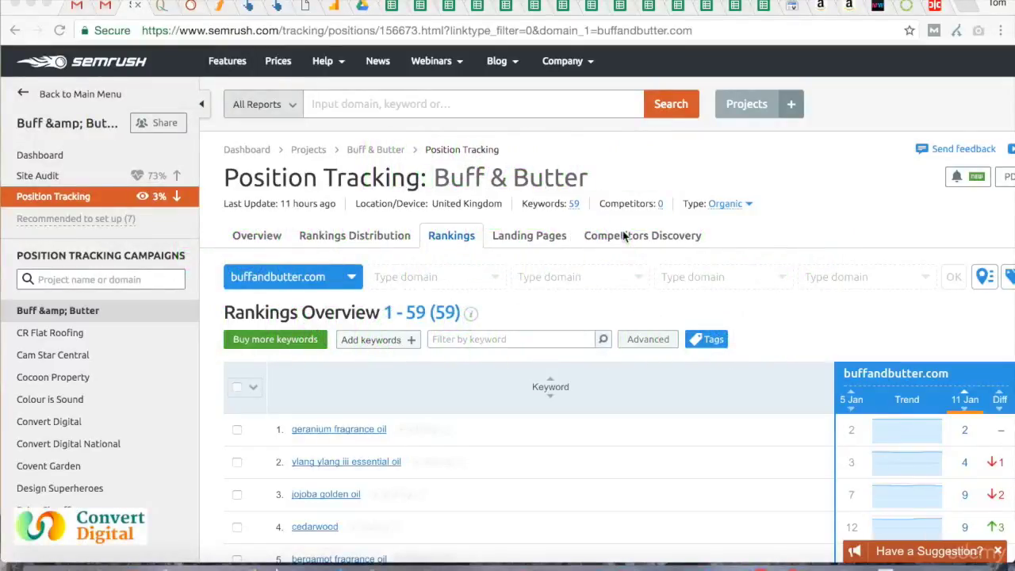
Review the Buff & Butter rankings table, including the position changes, CPC and search volume of its keywords.
scroll(529, 337, "down", 2)
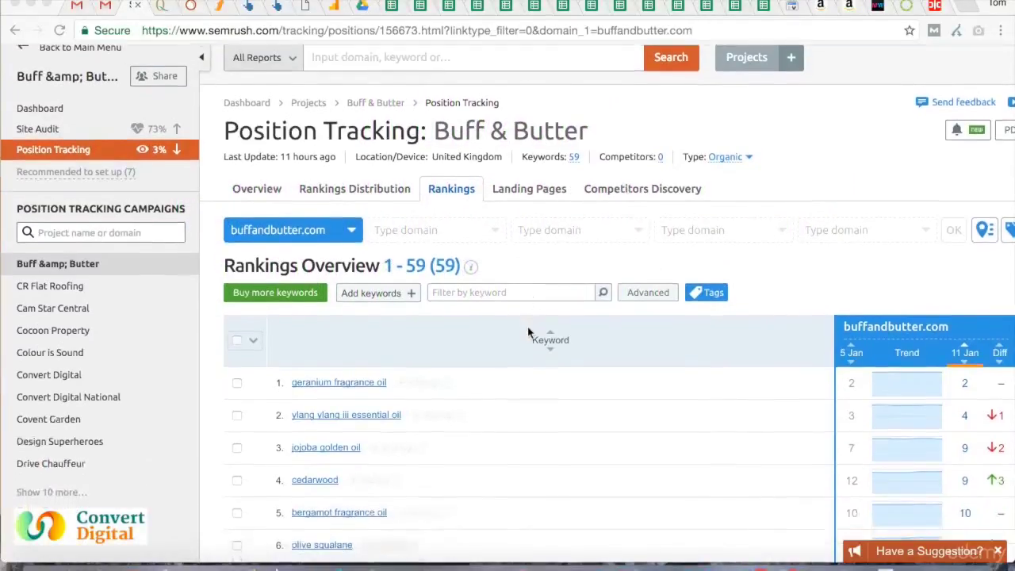
scroll(528, 333, "down", 1)
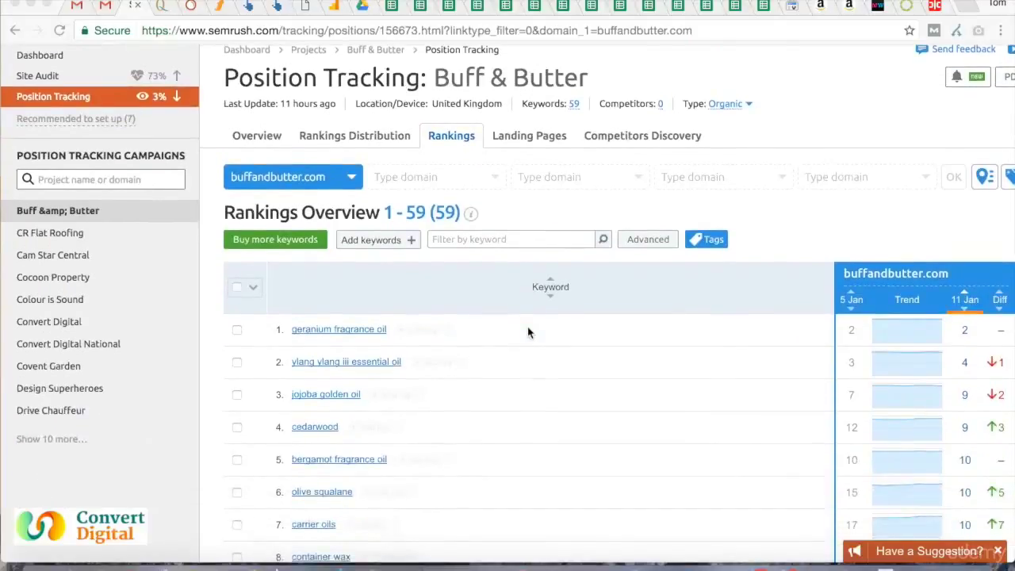
scroll(531, 232, "up", 1)
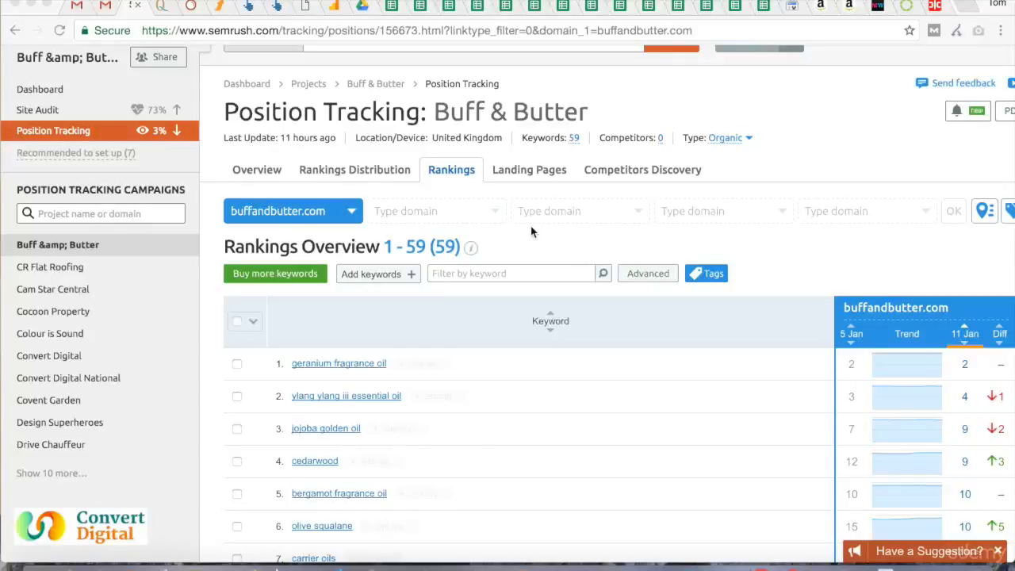
scroll(530, 237, "down", 1)
scroll(530, 238, "right", 1)
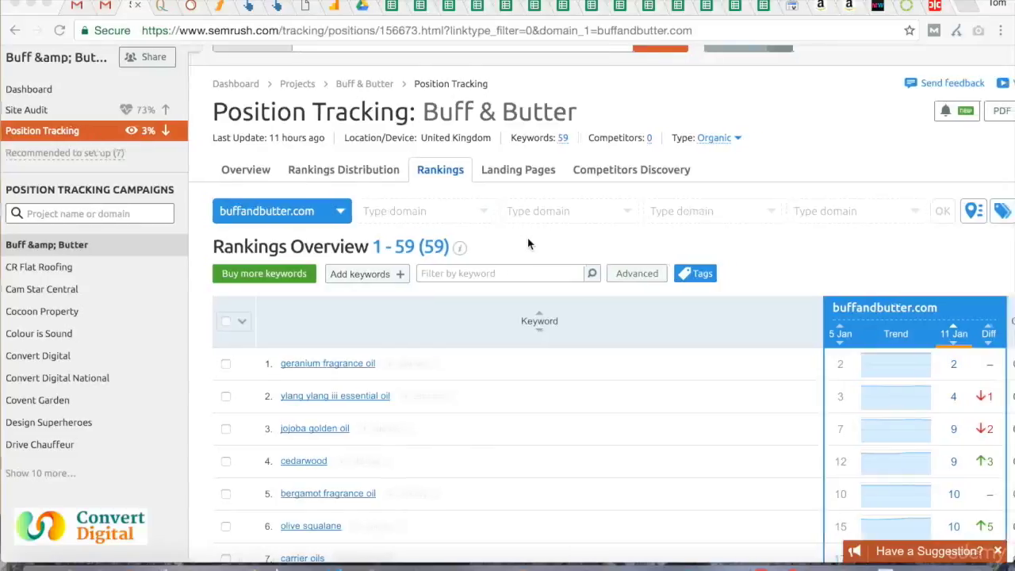
scroll(527, 238, "down", 1)
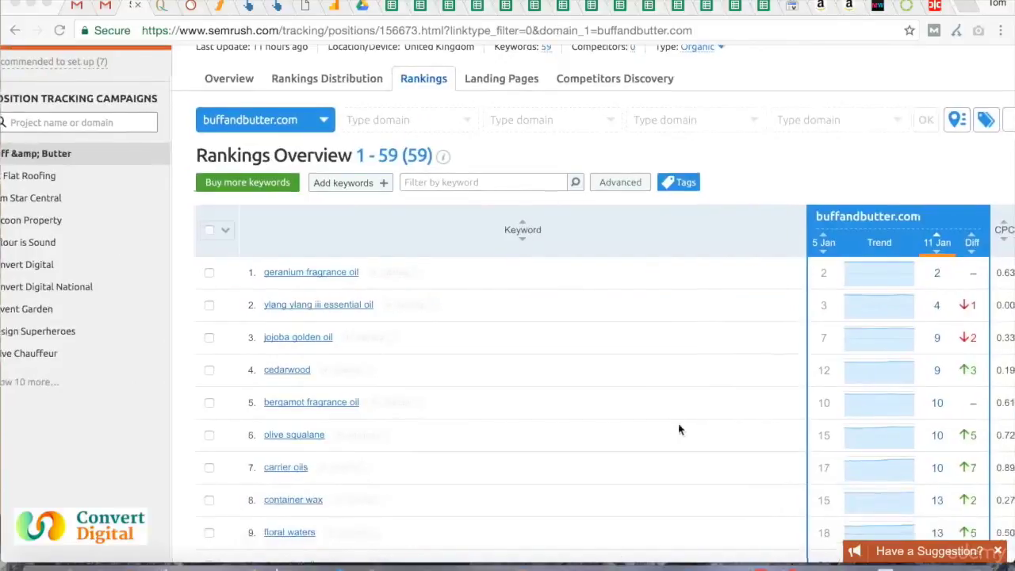
scroll(679, 425, "right", 1)
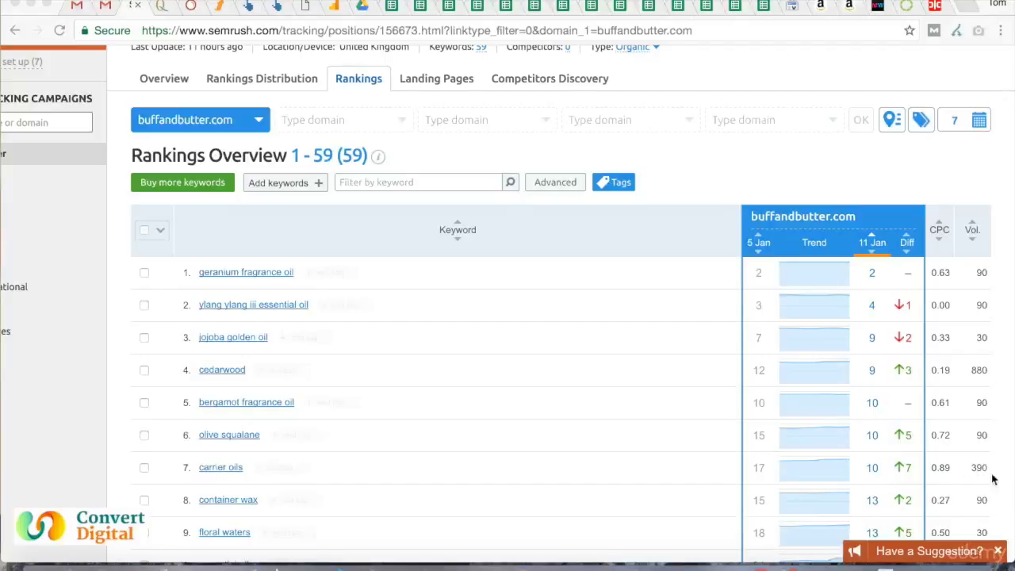
Open the 11 Jan position details for the keyword "carrier oils" and view its SERP snapshot.
left_click(874, 474)
scroll(833, 474, "down", 2)
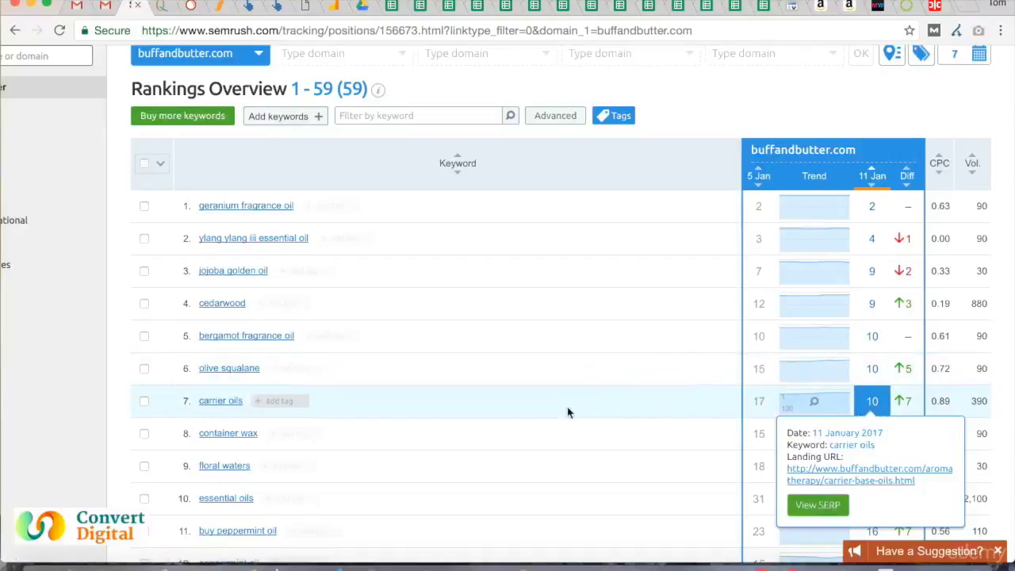
scroll(566, 412, "up", 3)
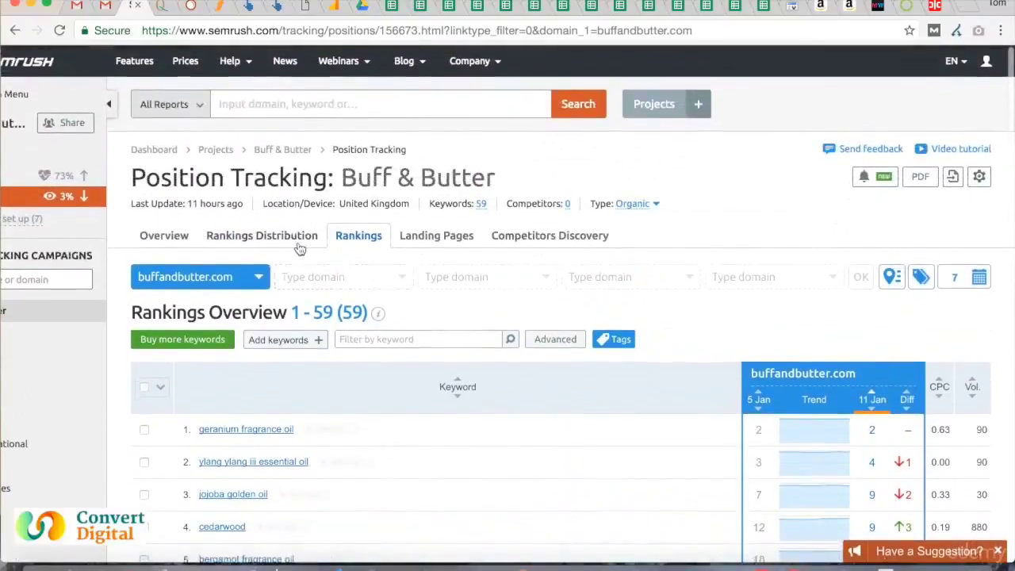
scroll(301, 237, "left", 3)
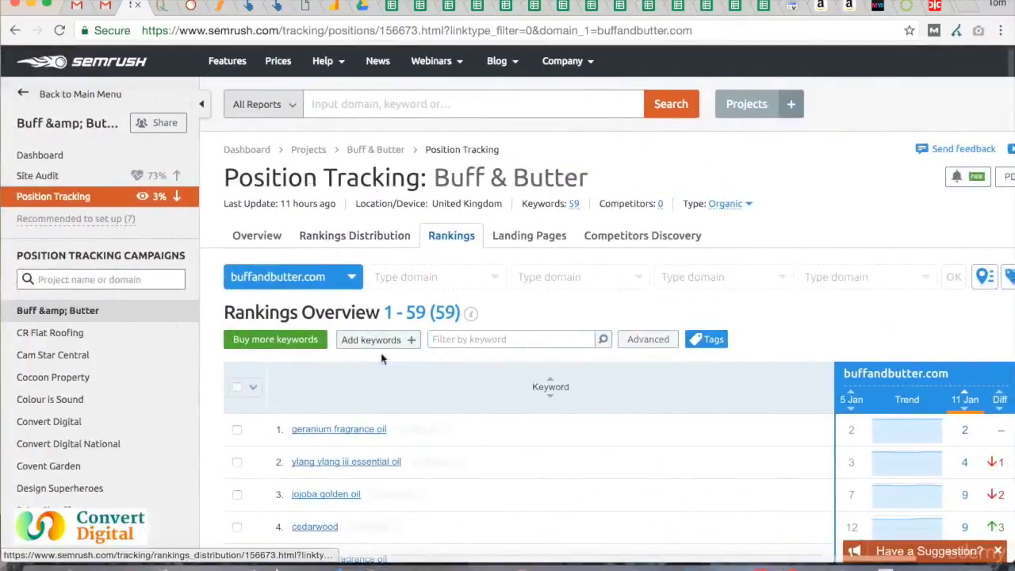
scroll(502, 402, "right", 2)
scroll(502, 404, "down", 3)
scroll(502, 407, "down", 3)
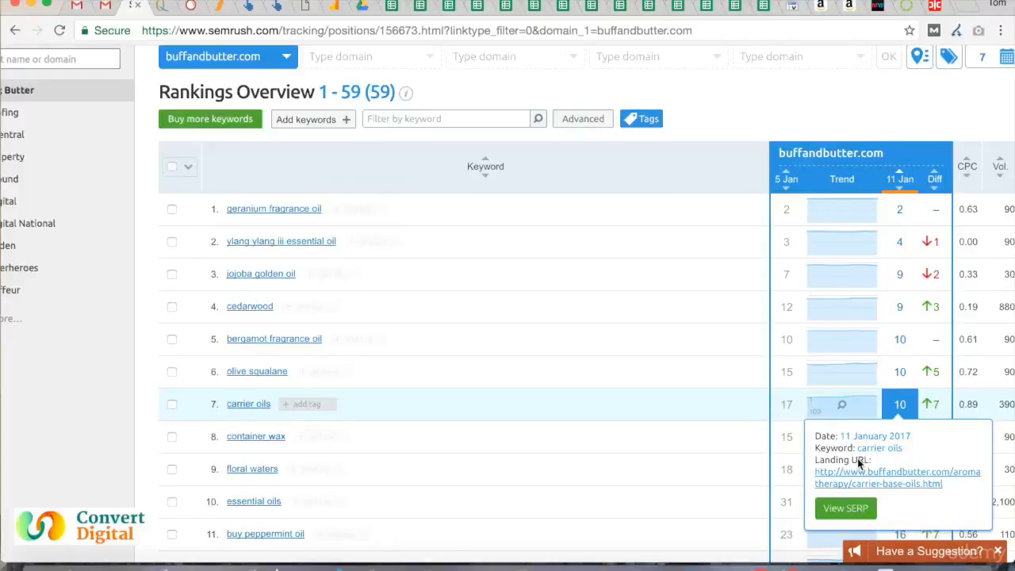
scroll(861, 484, "down", 1)
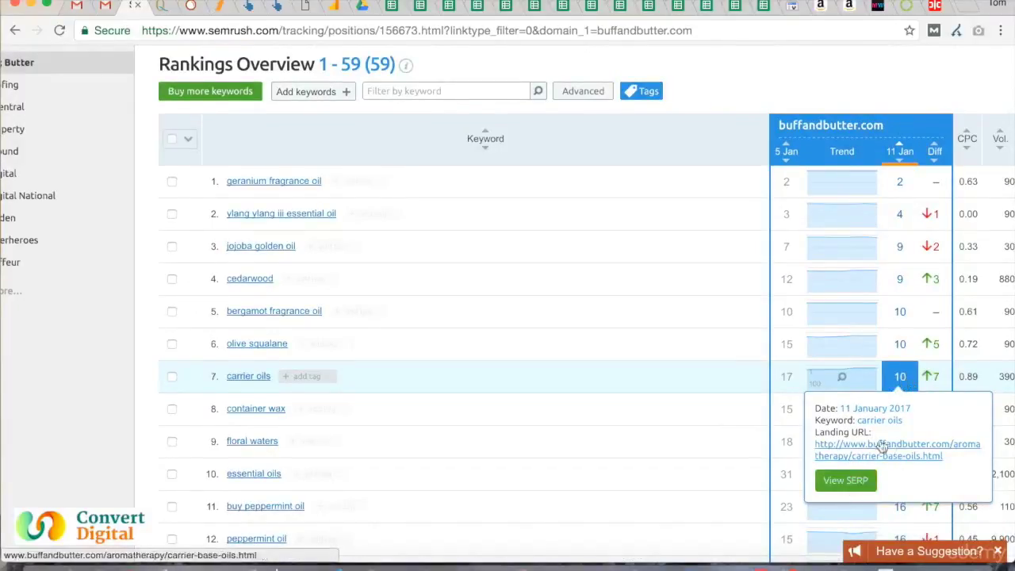
left_click(846, 481)
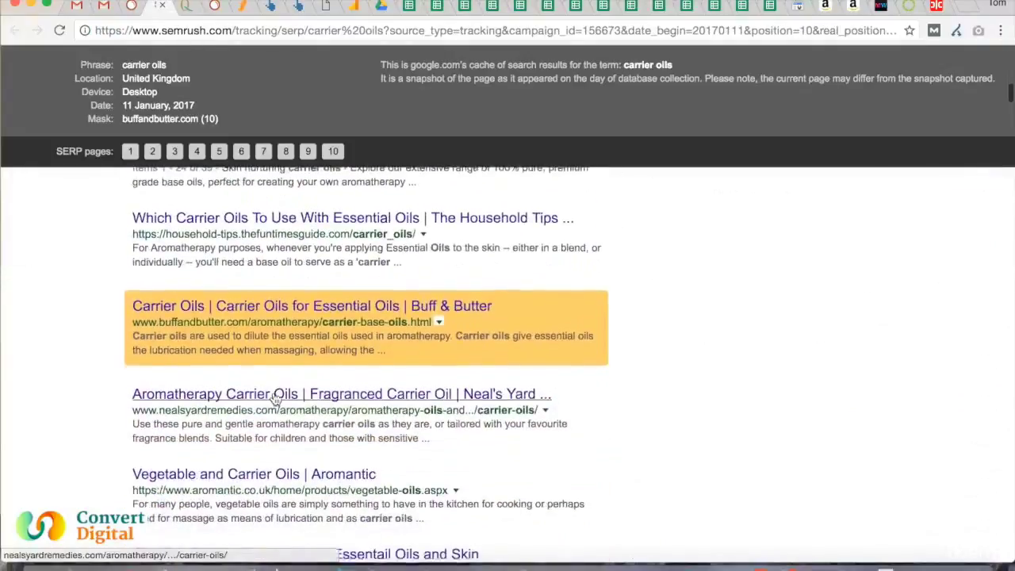
Open the "Carrier Oils - Quinessence Aromatherapy" result from the SERP snapshot and skim the page's content.
scroll(273, 398, "down", 1)
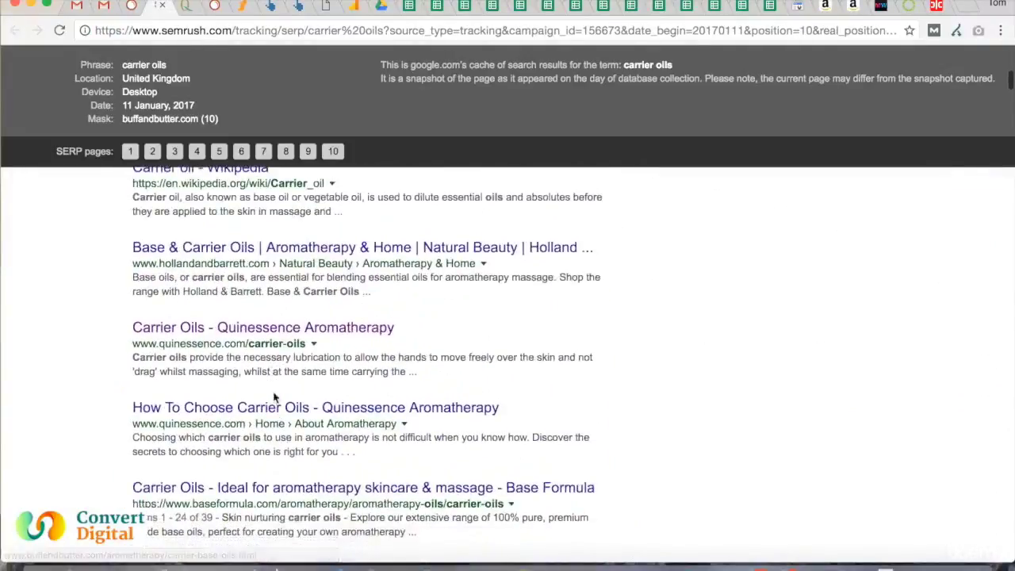
left_click(210, 332)
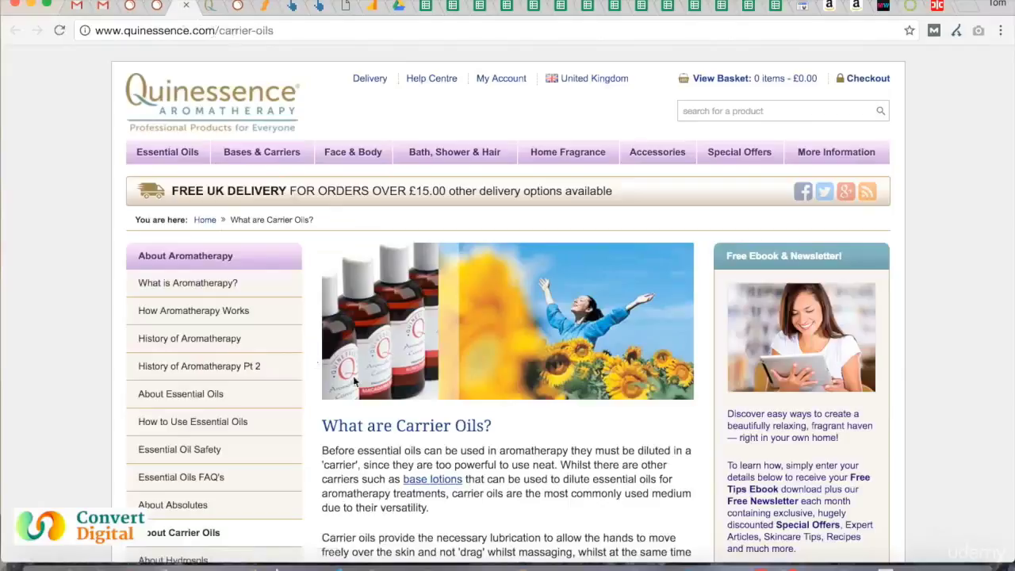
scroll(354, 381, "down", 5)
scroll(429, 475, "up", 3)
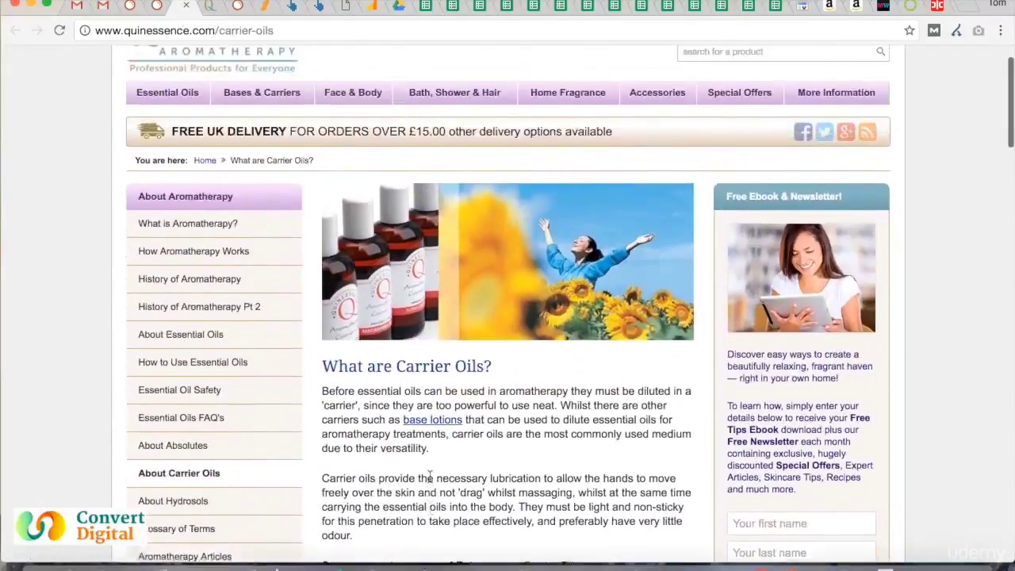
scroll(429, 476, "up", 1)
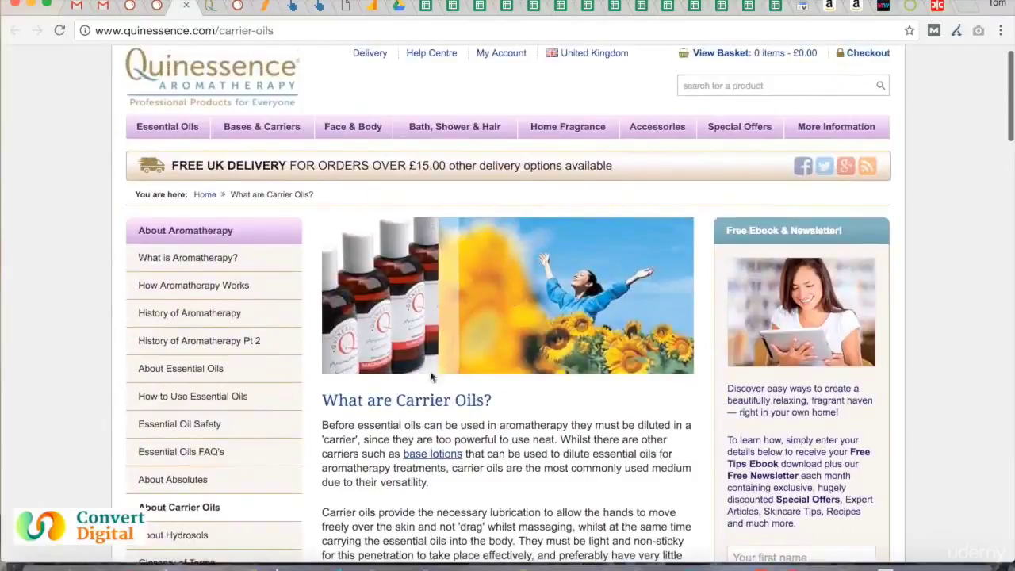
scroll(508, 470, "down", 15)
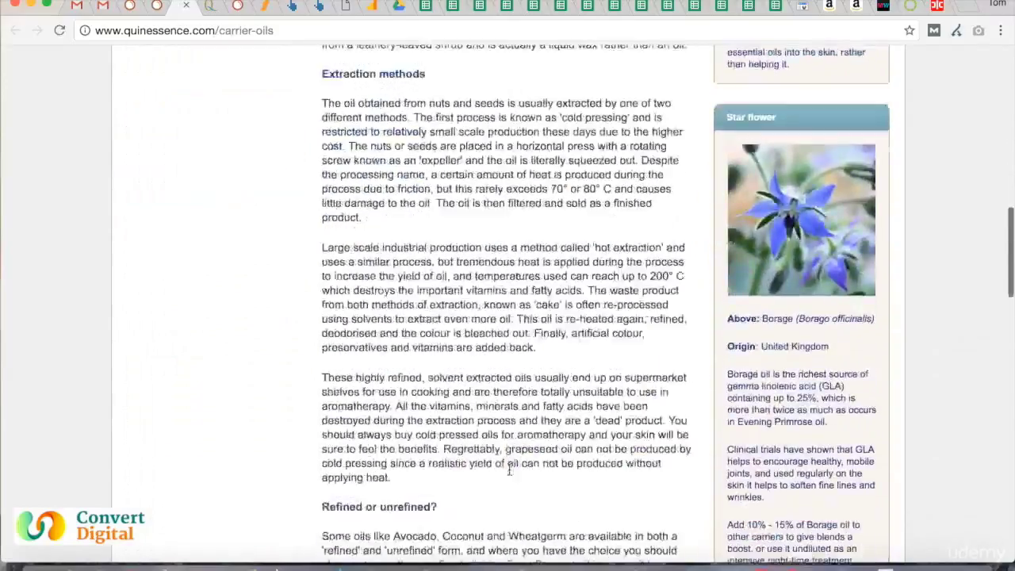
scroll(508, 469, "down", 3)
scroll(508, 469, "up", 18)
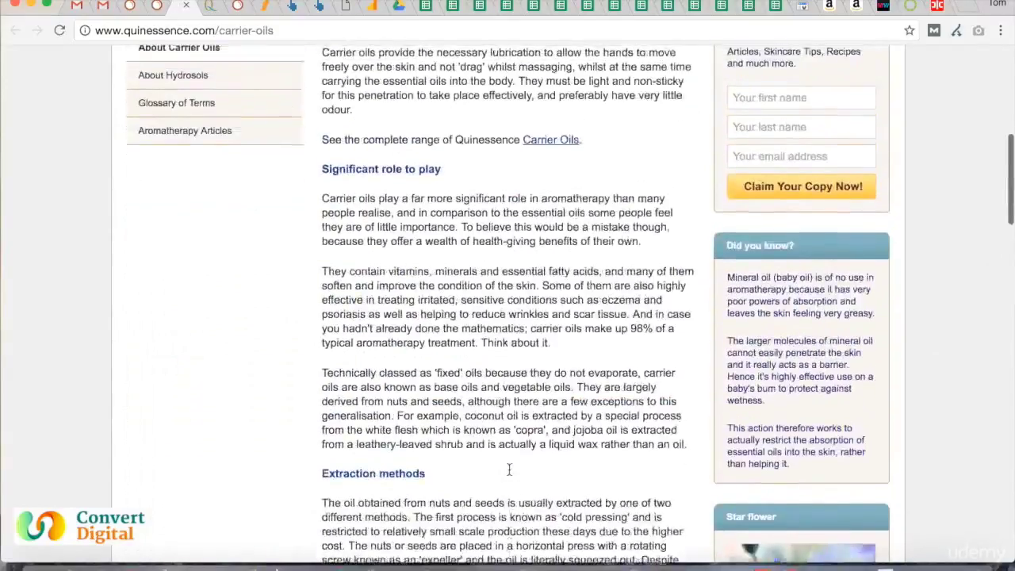
scroll(509, 469, "up", 1)
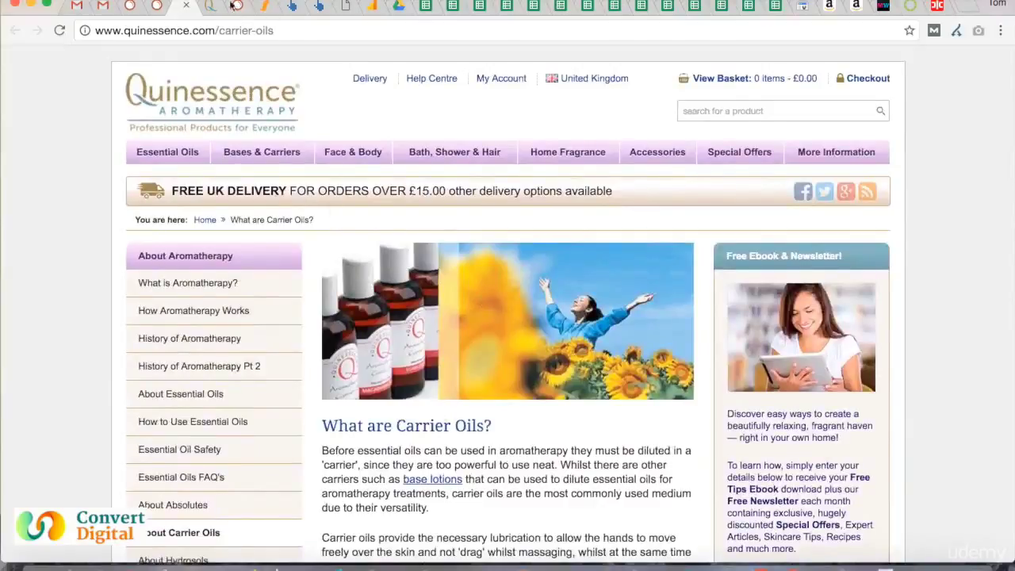
Copy the Quinessence carrier oils page URL and search for it in SEMrush from the Buff & Butter position tracking page.
left_click(244, 31)
key("ctrl+c")
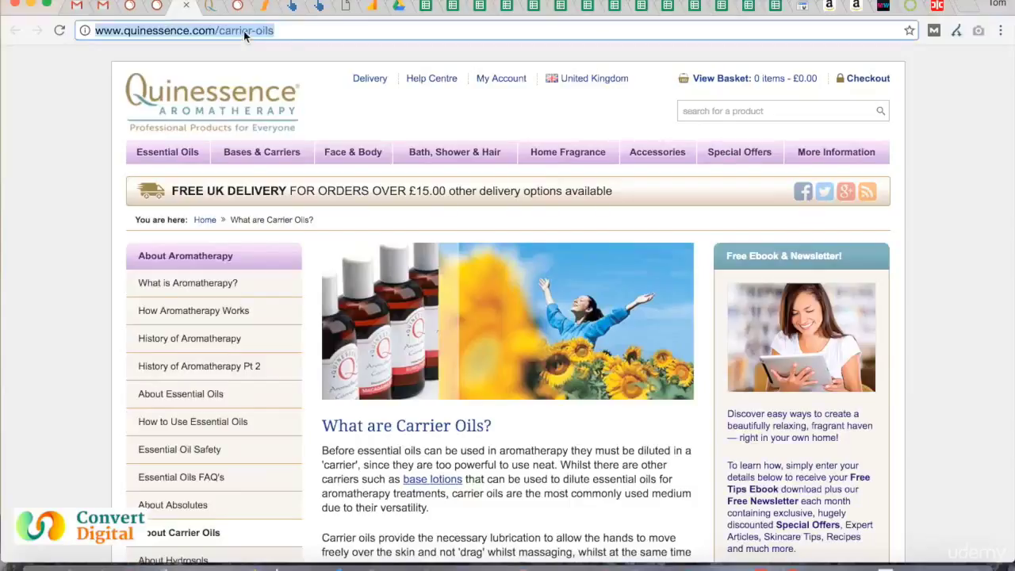
left_click(159, 6)
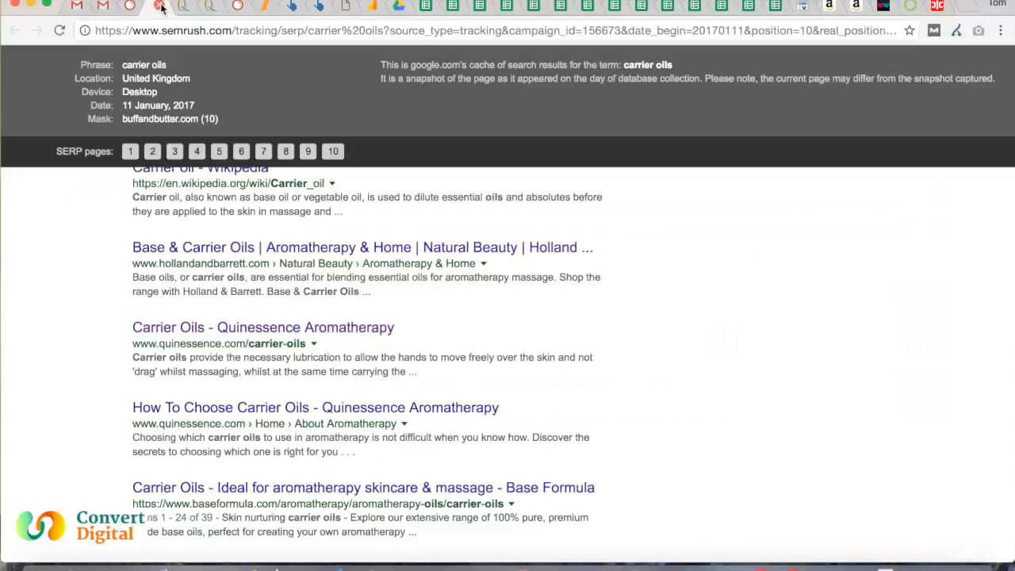
left_click(184, 6)
left_click(131, 6)
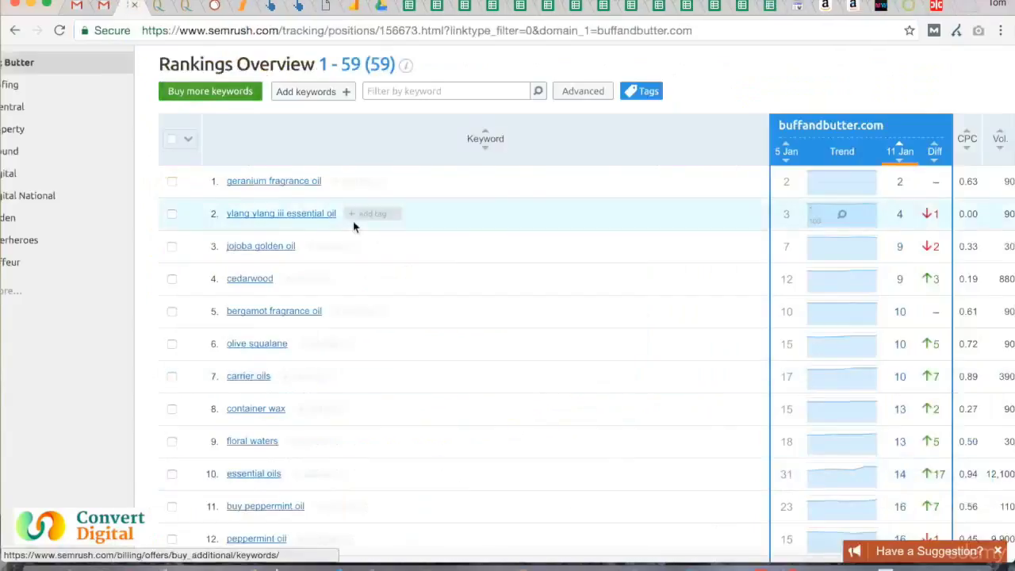
scroll(483, 253, "up", 3)
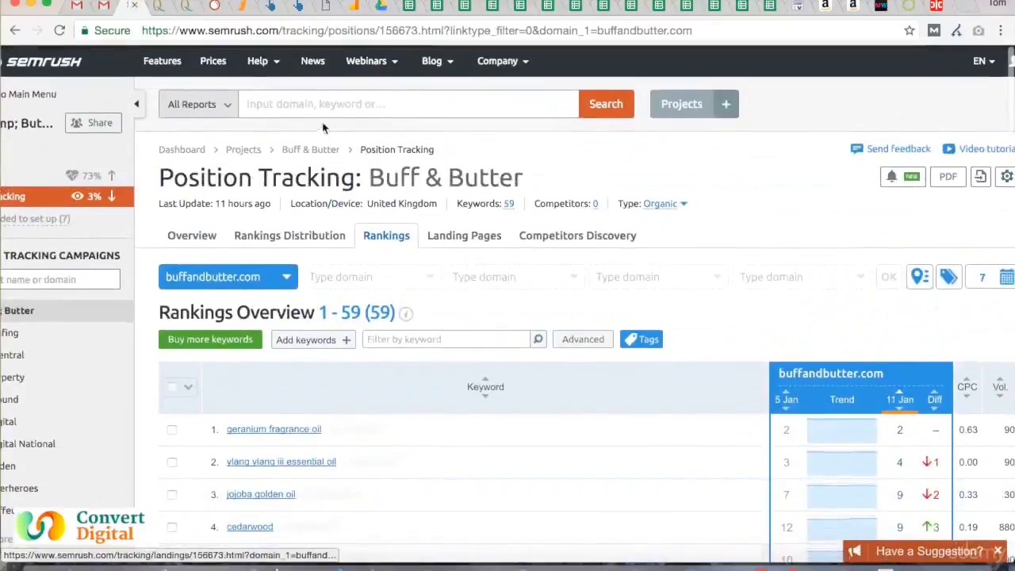
left_click(313, 103)
key("ctrl+v")
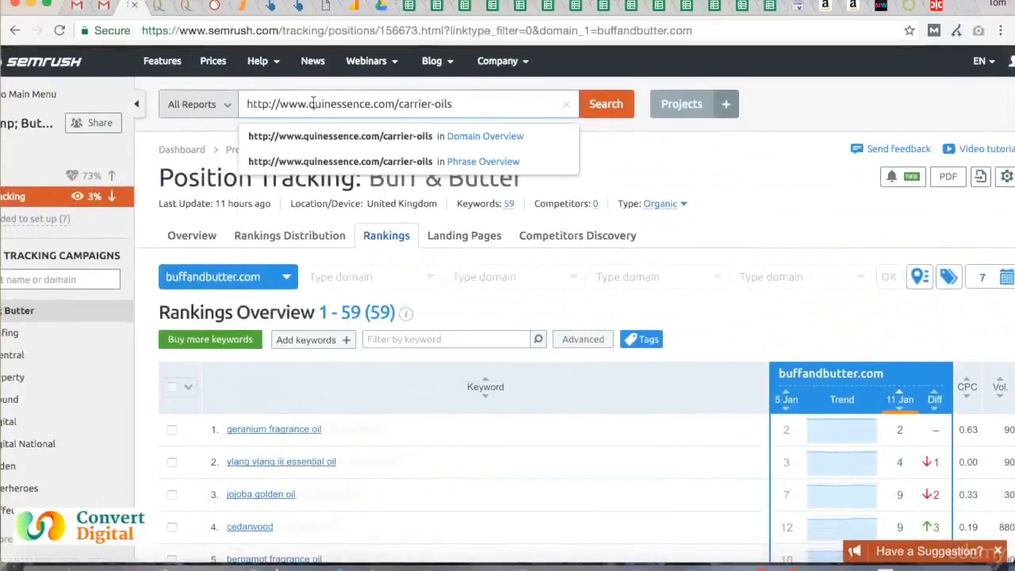
key("Return")
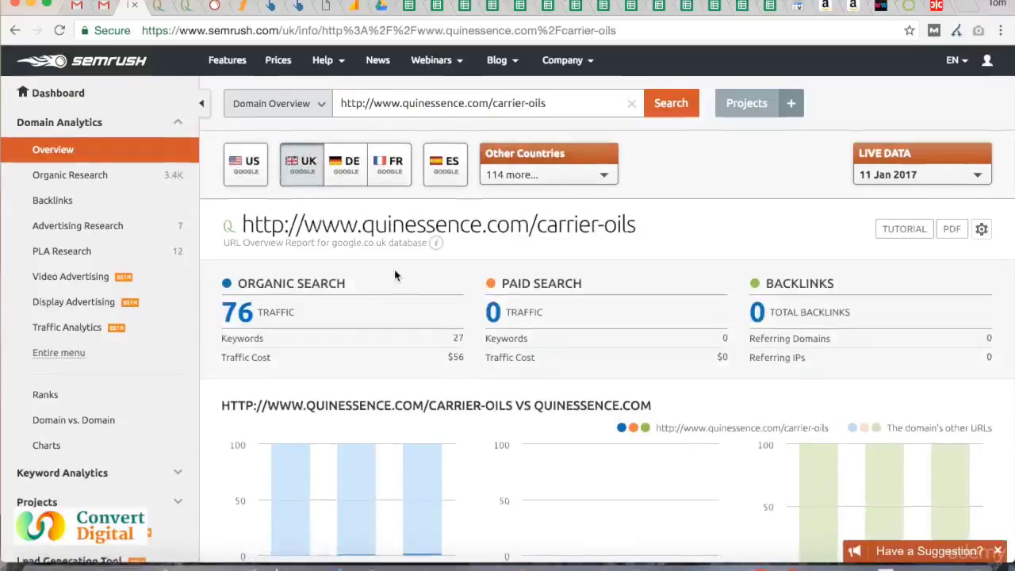
Open the full report of top organic keywords for the Quinessence carrier oils URL and examine its organic search positions.
scroll(395, 275, "down", 6)
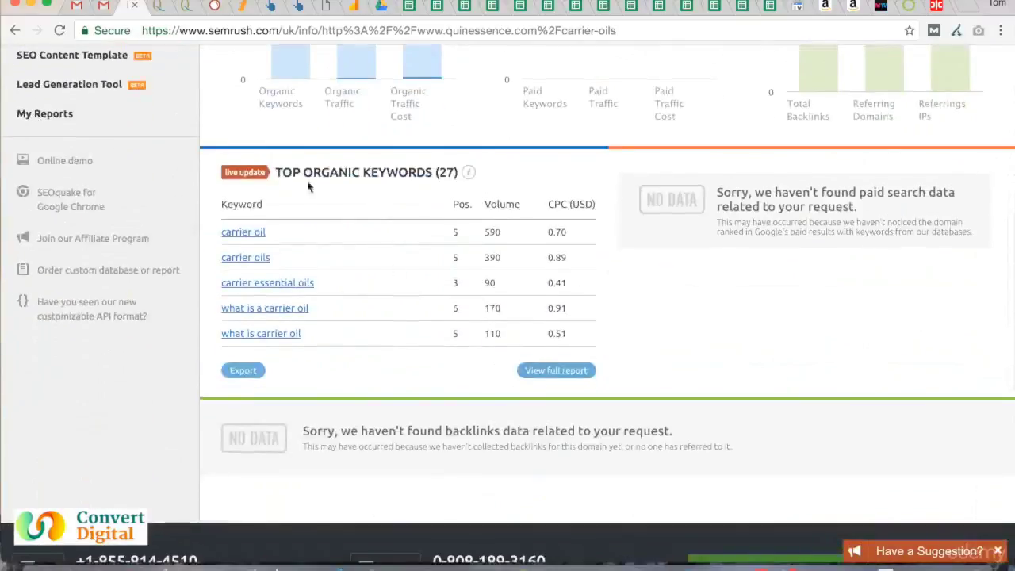
left_click(549, 371)
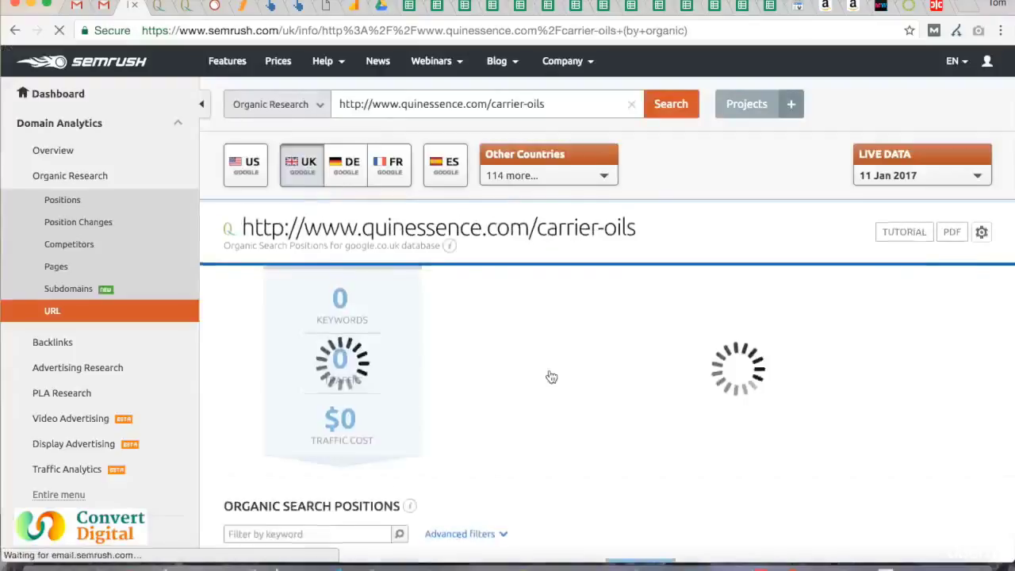
scroll(468, 435, "down", 5)
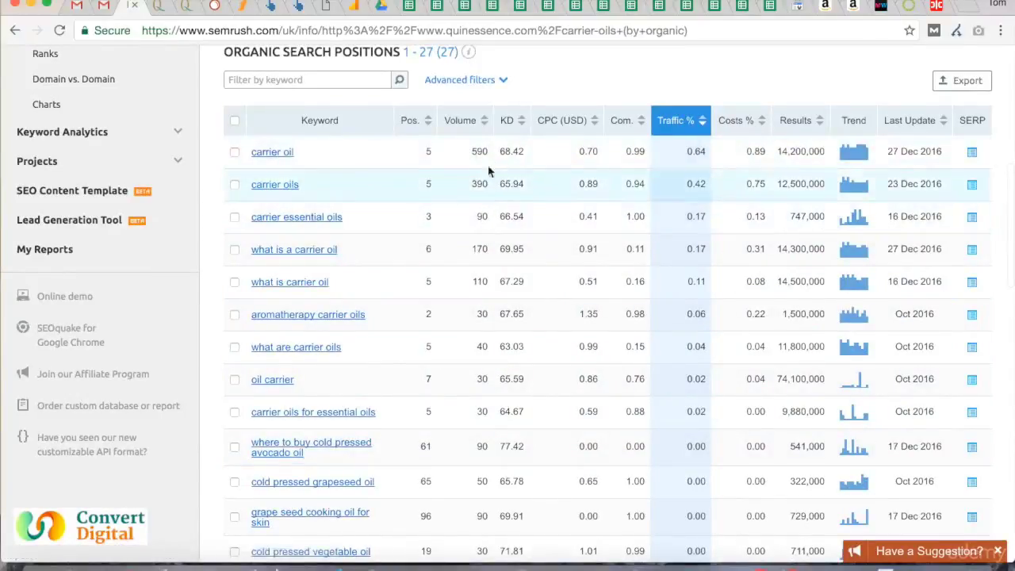
scroll(476, 198, "up", 5)
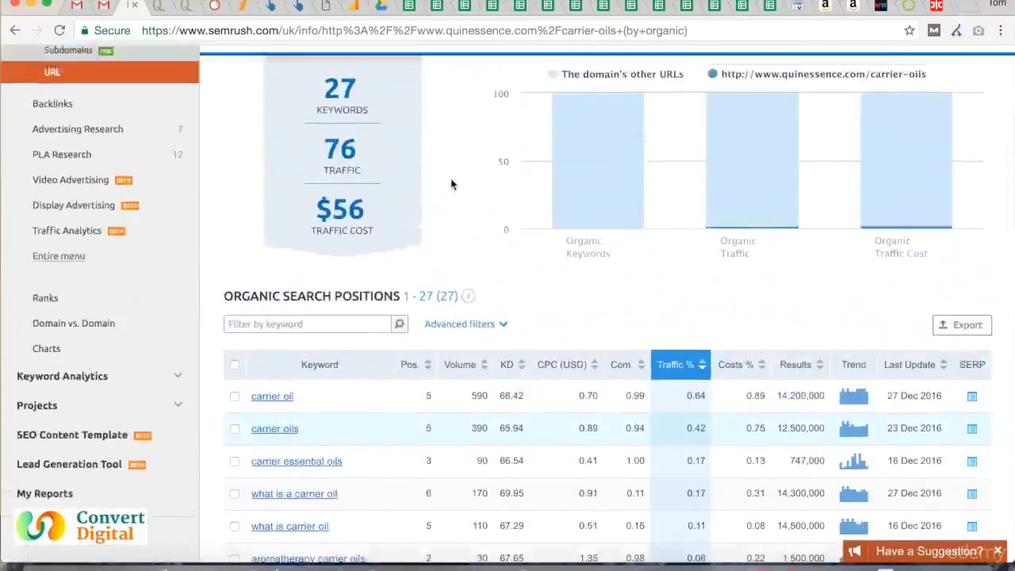
Return to the Quinessence carrier oils page, look over its introduction, and select the page's URL.
left_click(187, 7)
mouse_move(402, 242)
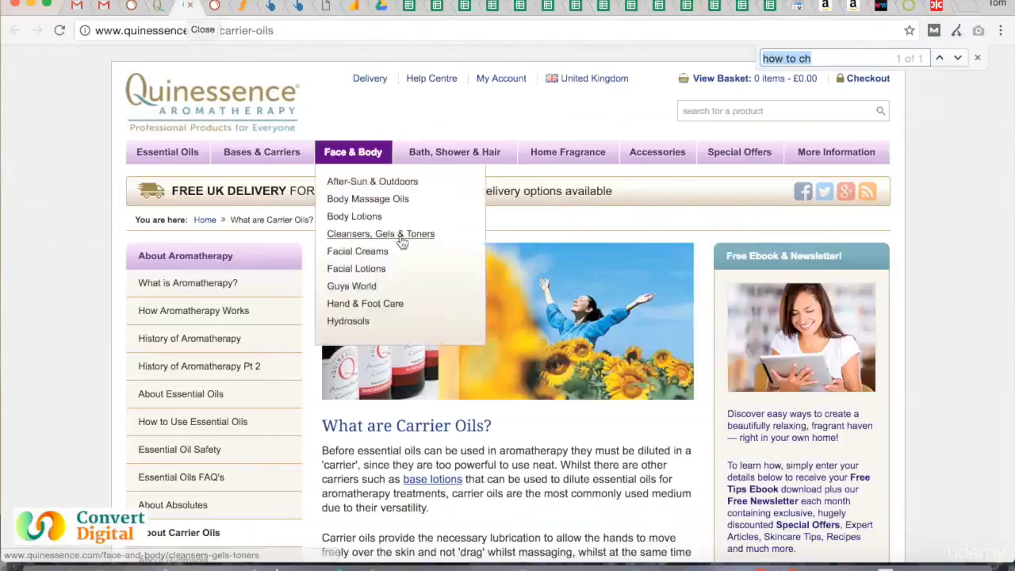
scroll(428, 409, "down", 4)
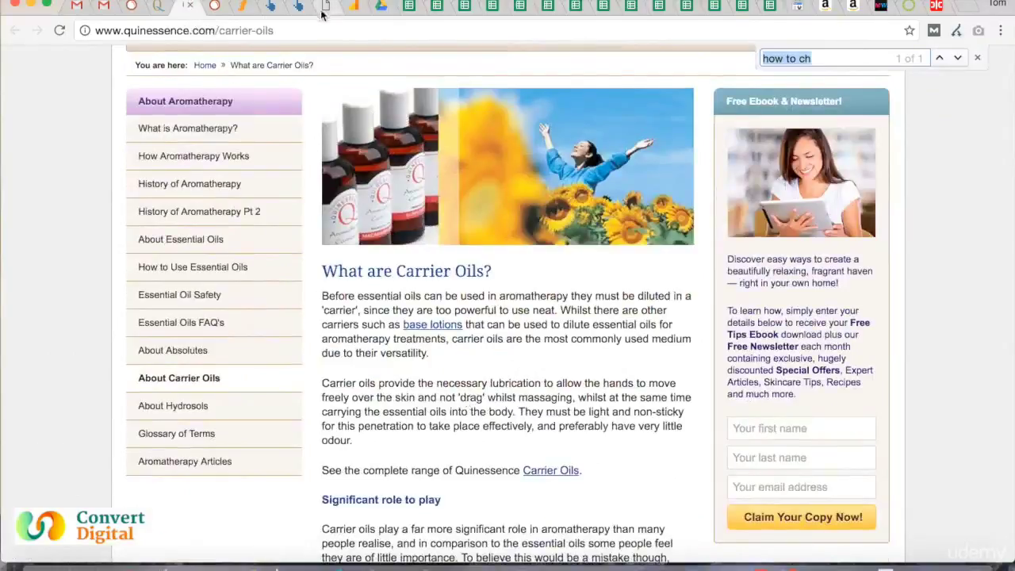
left_click(201, 30)
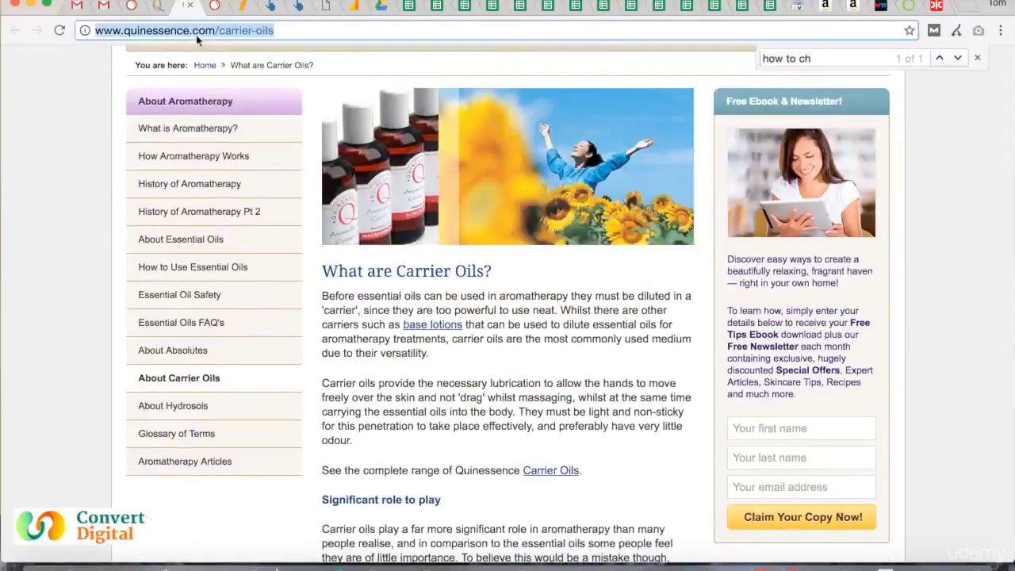
Switch to Ahrefs, check the link type filter, keep it on Dofollow, and review the backlinks of the Quinessence carrier oils page.
left_click(300, 7)
scroll(326, 175, "up", 15)
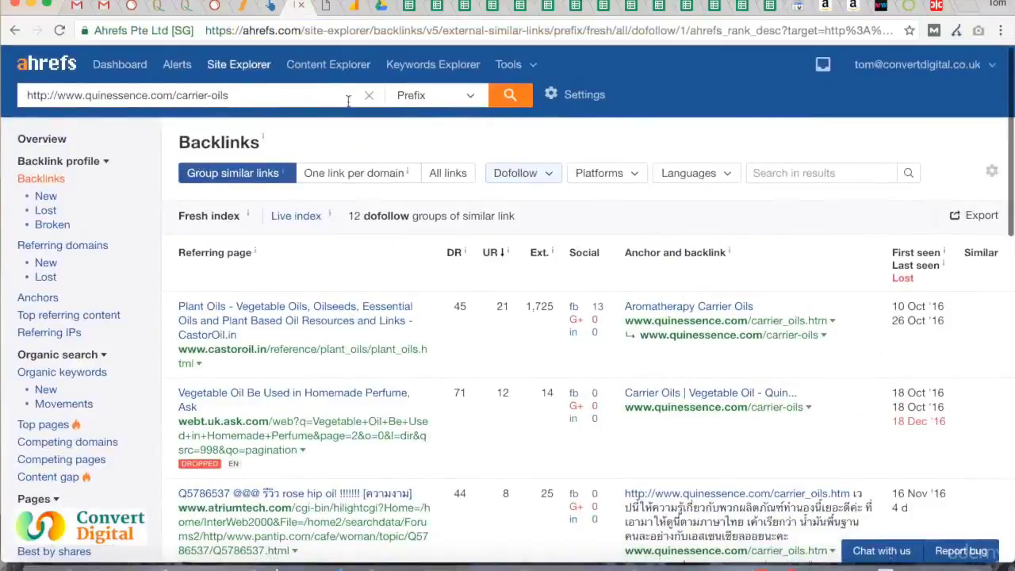
left_click(516, 175)
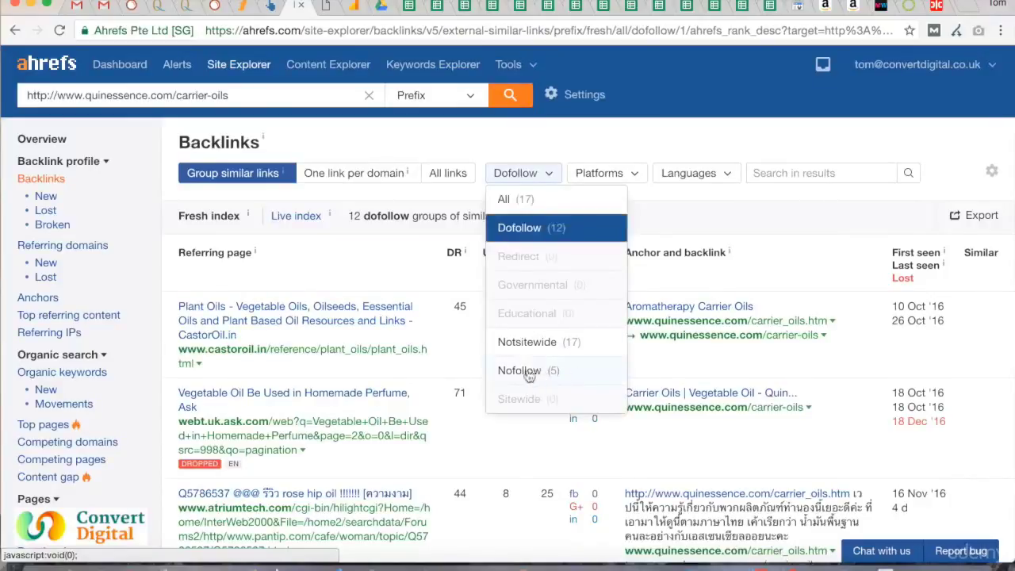
left_click(553, 236)
scroll(423, 370, "down", 3)
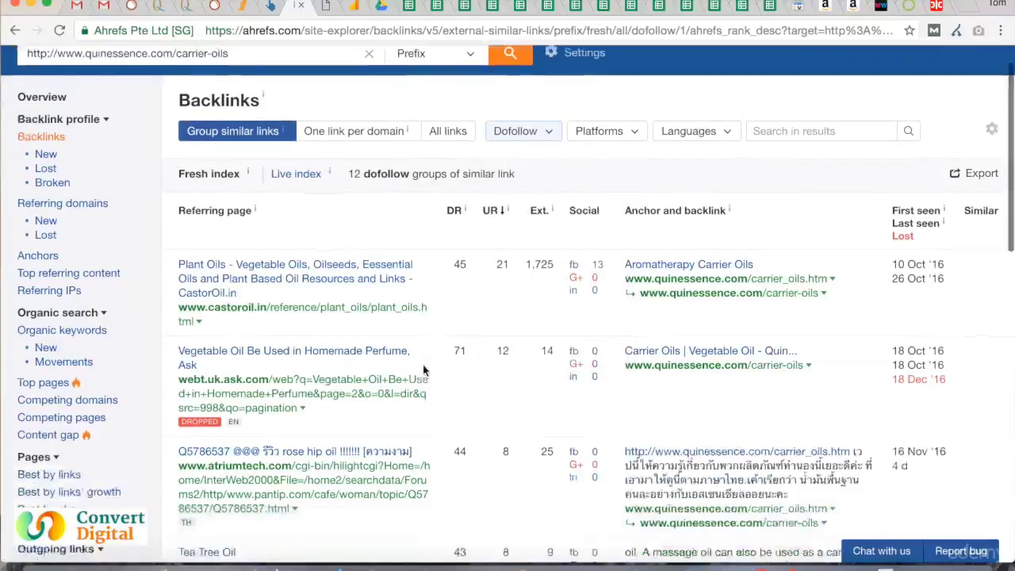
Open the castoroil.in plant oils page from the Quinessence backlinks list and examine its introduction, contents and resource link sections.
scroll(423, 371, "up", 1)
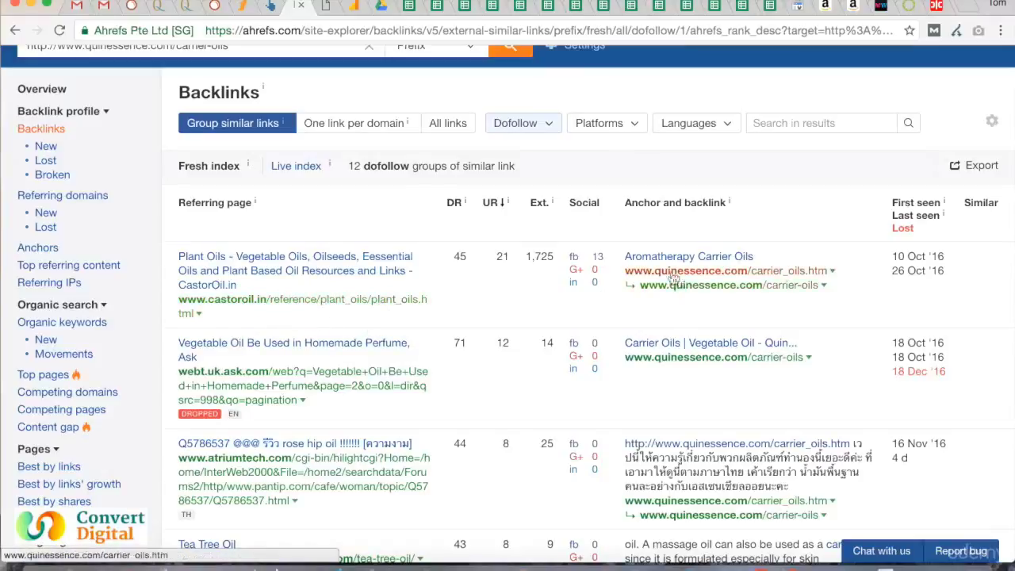
left_click(291, 306)
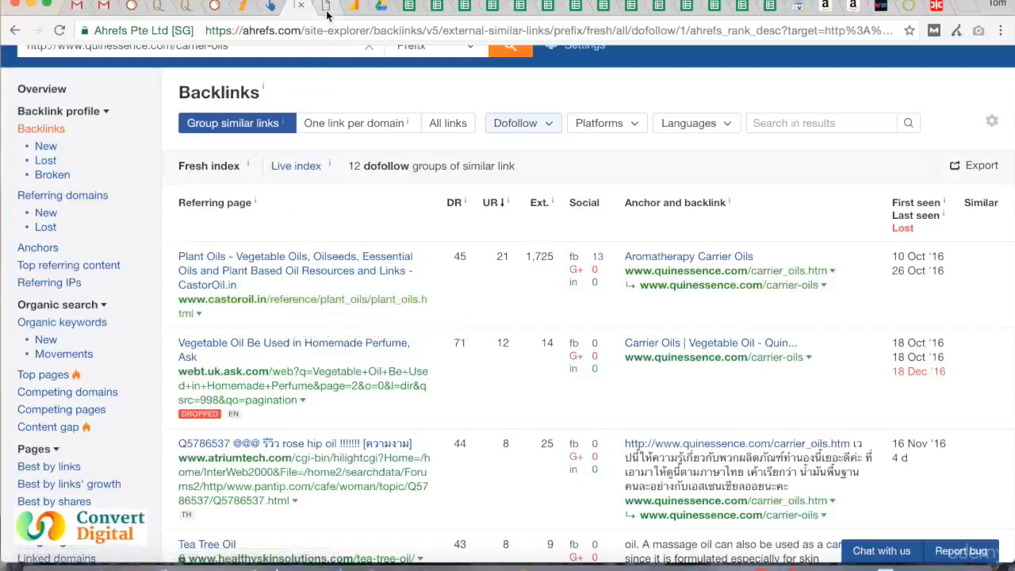
scroll(363, 245, "down", 20)
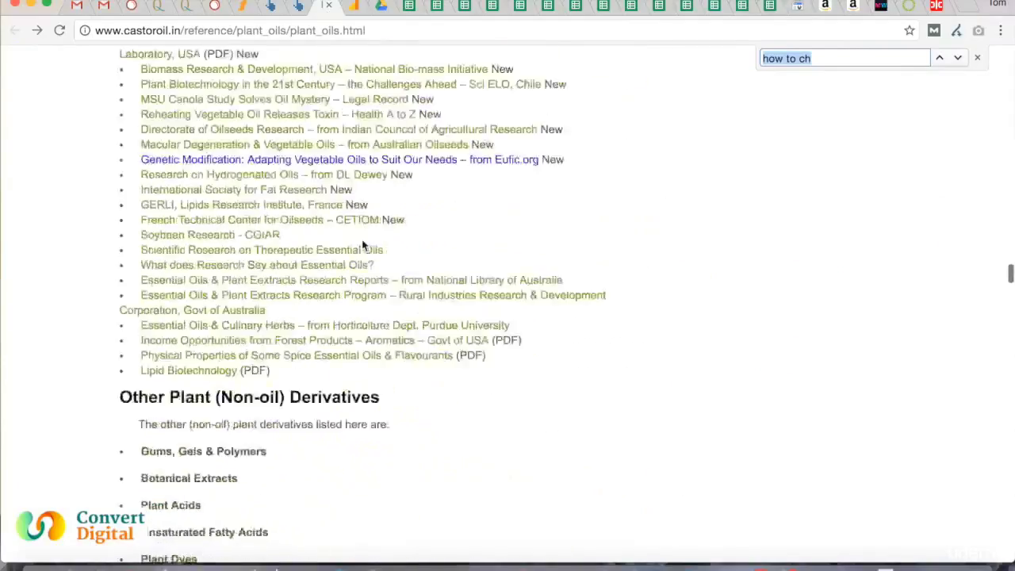
scroll(362, 245, "down", 20)
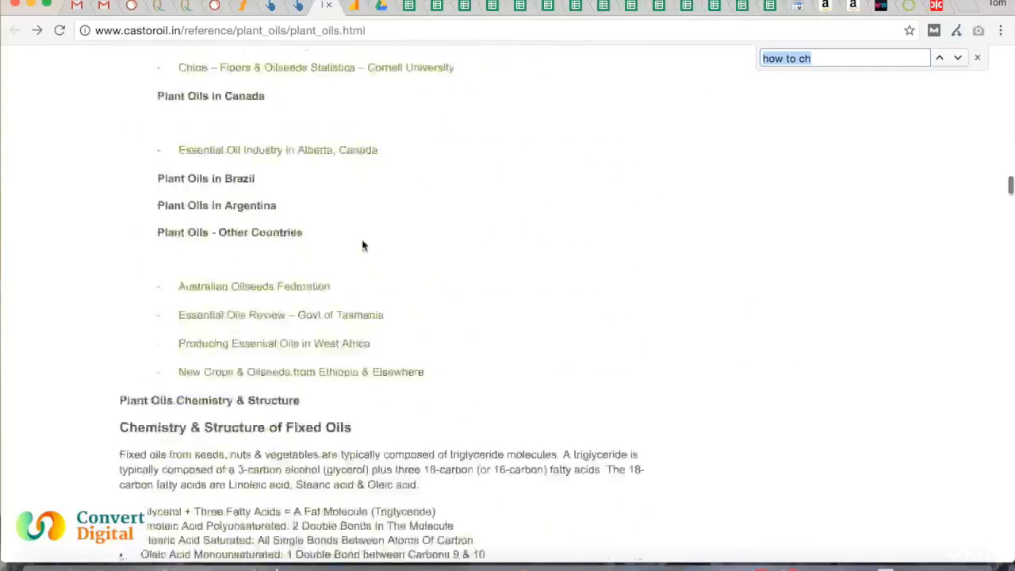
scroll(363, 245, "up", 20)
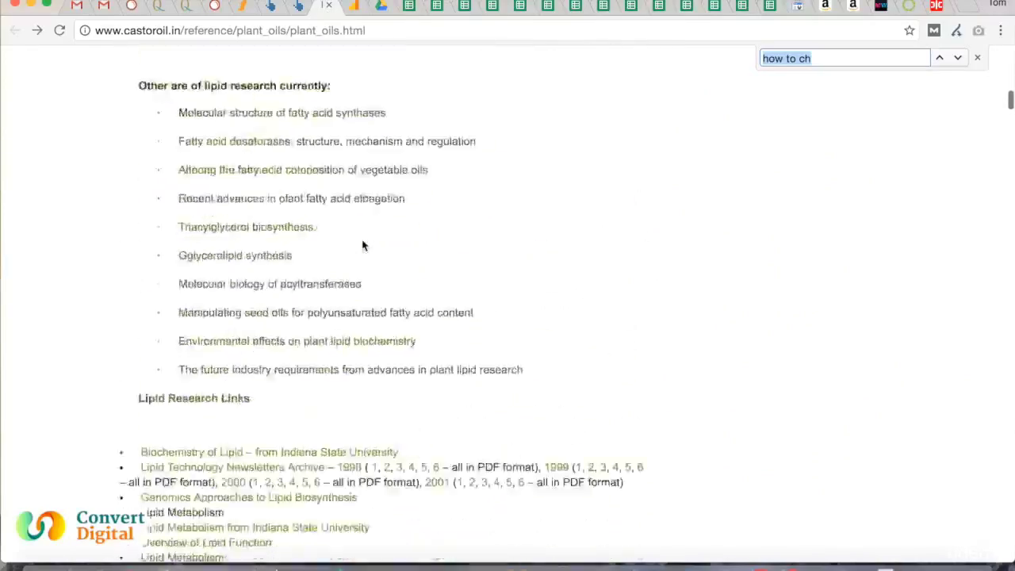
scroll(363, 245, "up", 15)
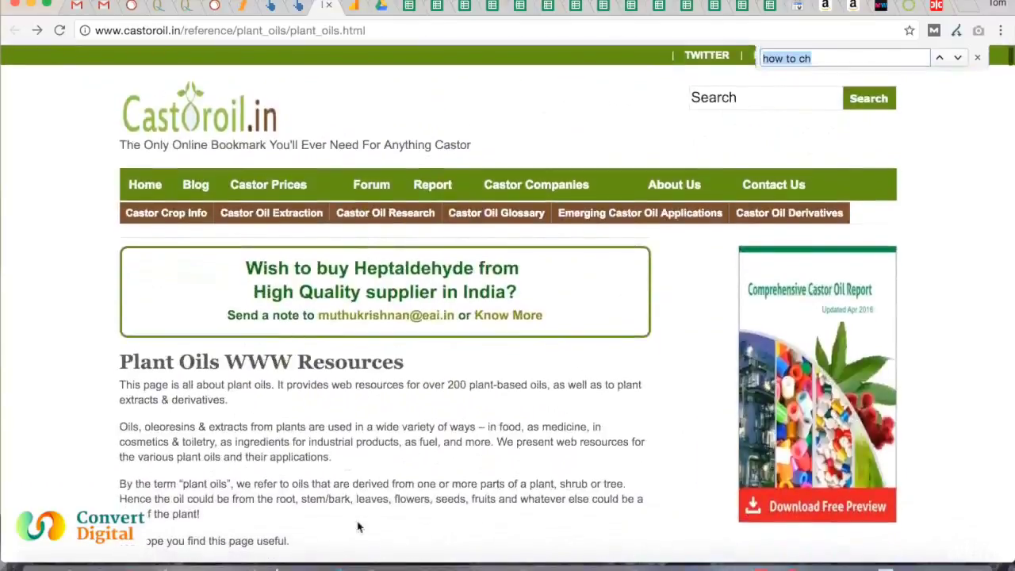
scroll(403, 446, "down", 12)
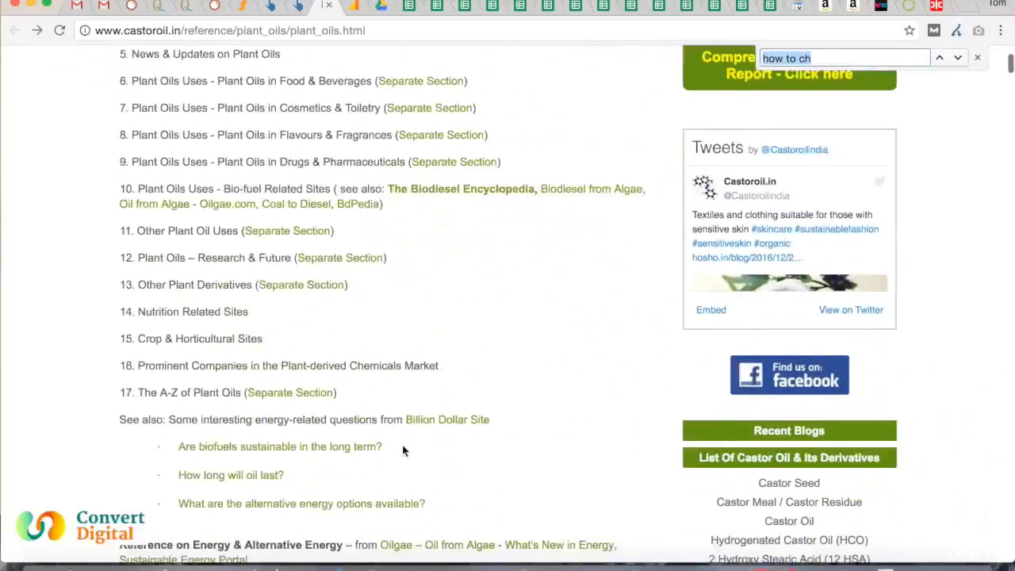
scroll(403, 450, "down", 15)
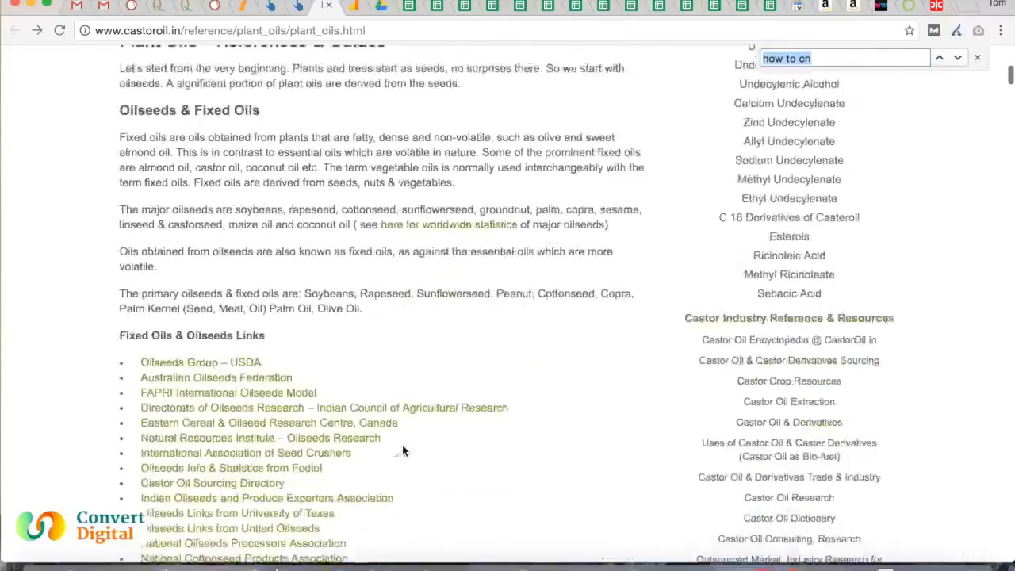
scroll(402, 451, "down", 20)
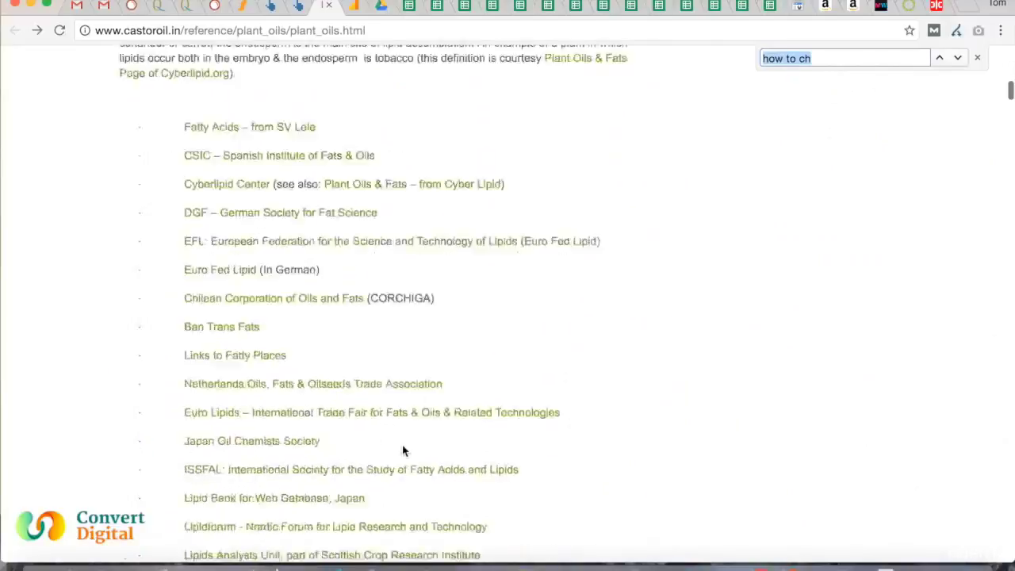
scroll(403, 450, "down", 1)
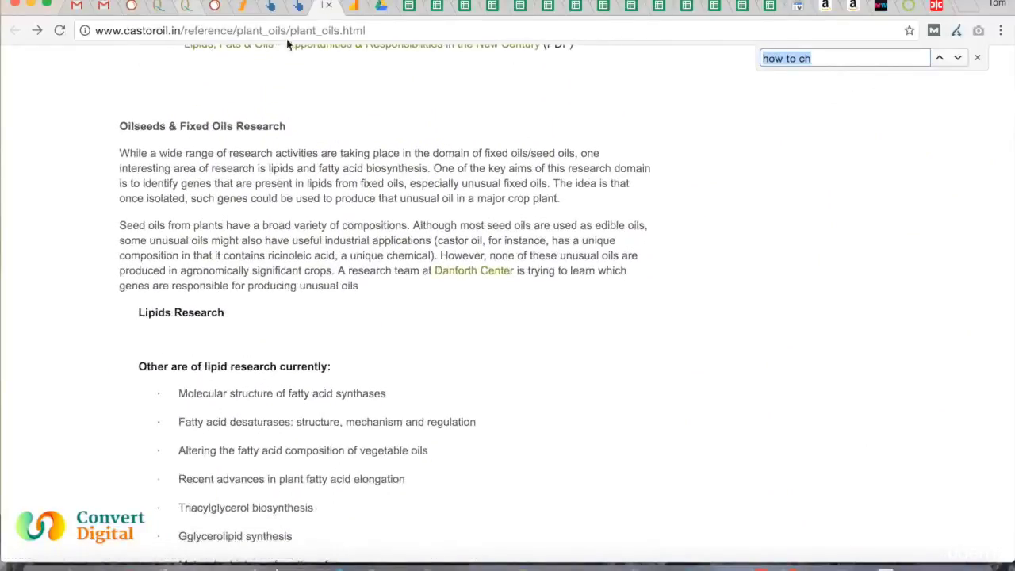
scroll(368, 215, "up", 10)
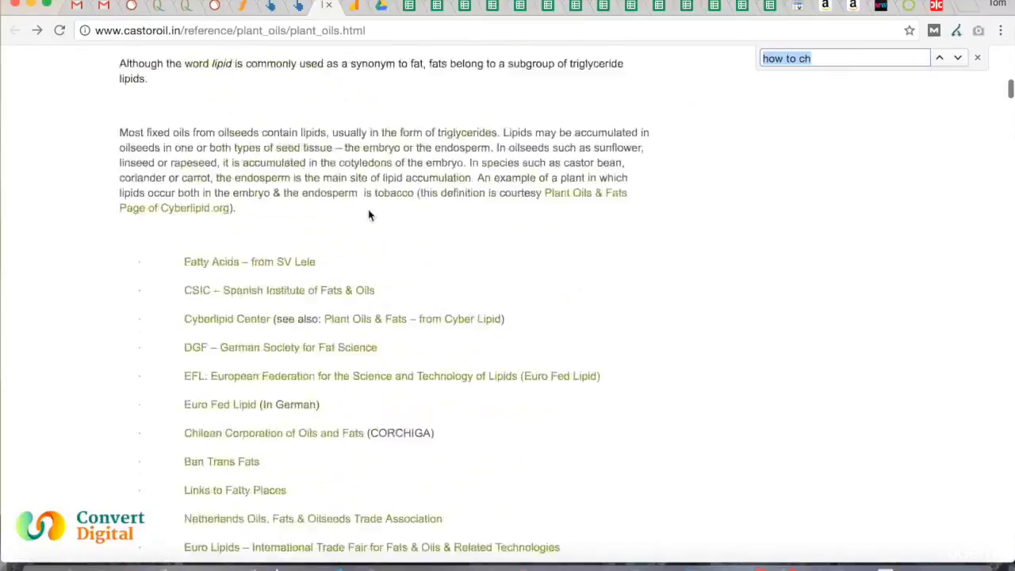
scroll(369, 215, "down", 1)
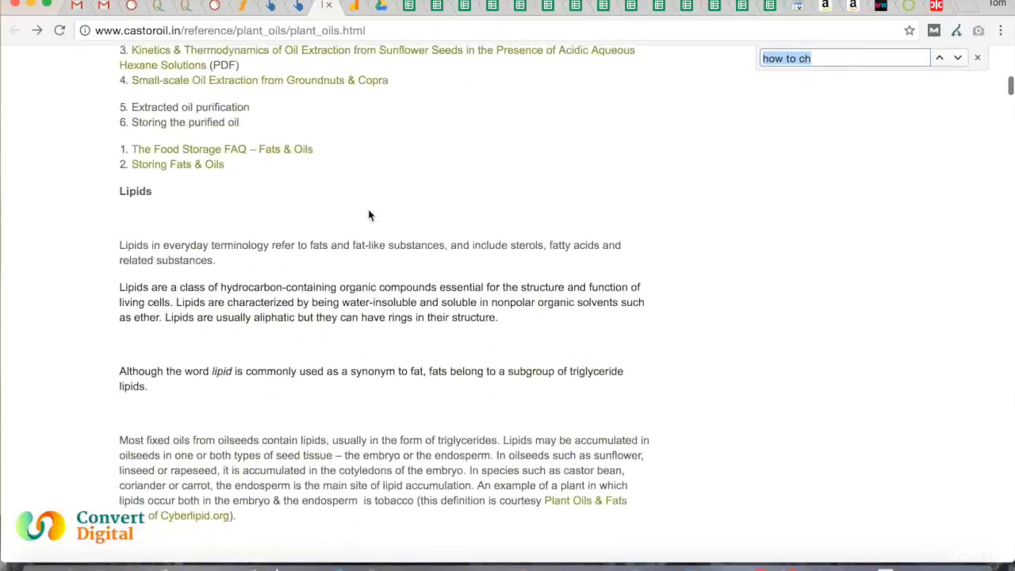
Copy the anchor text "Aromatherapy Carrier Oils" from the castoroil.in backlink in Ahrefs and find it on the castoroil.in page.
left_click(298, 8)
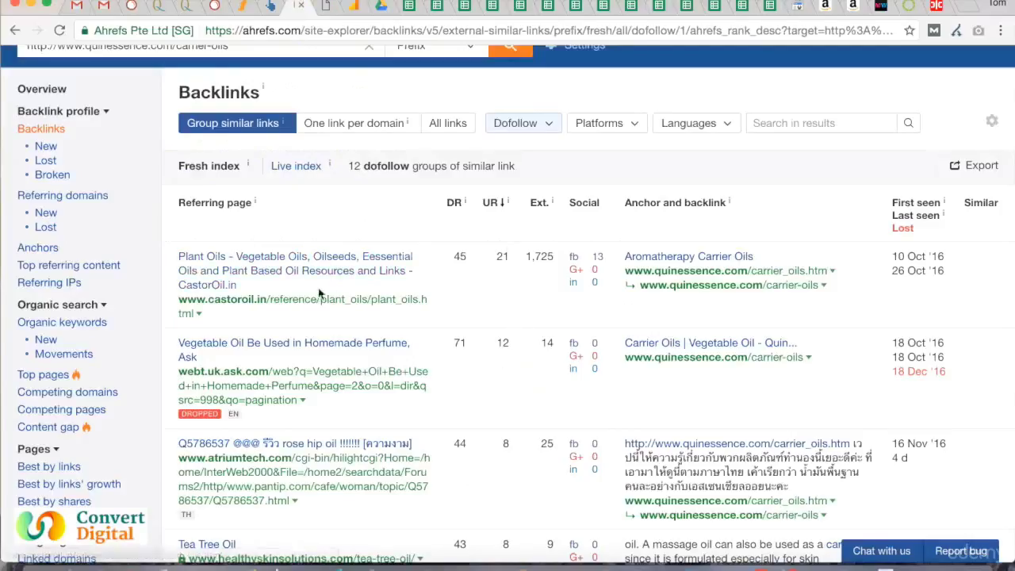
left_click_drag(623, 259, 760, 258)
key("super+c")
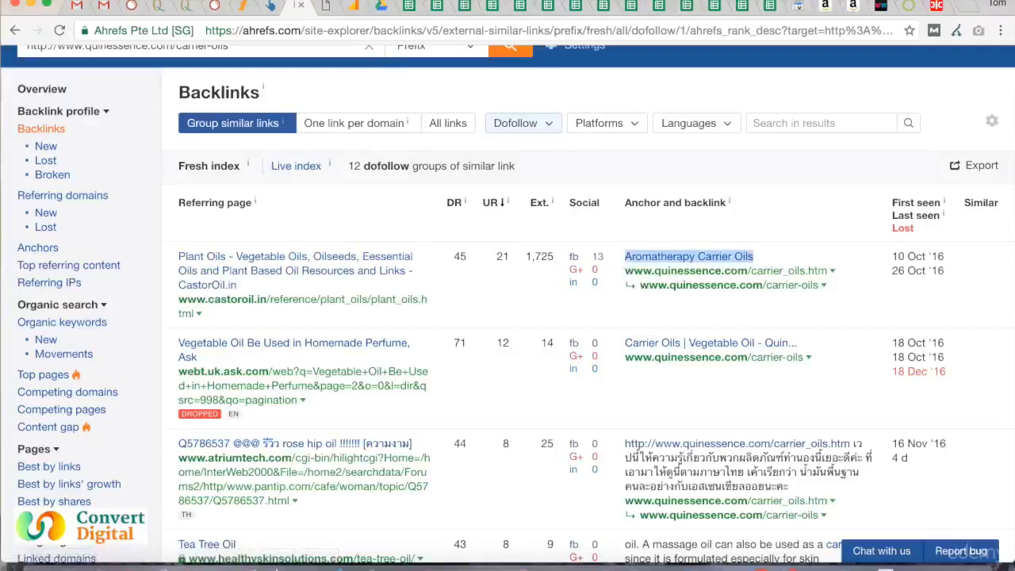
left_click(327, 6)
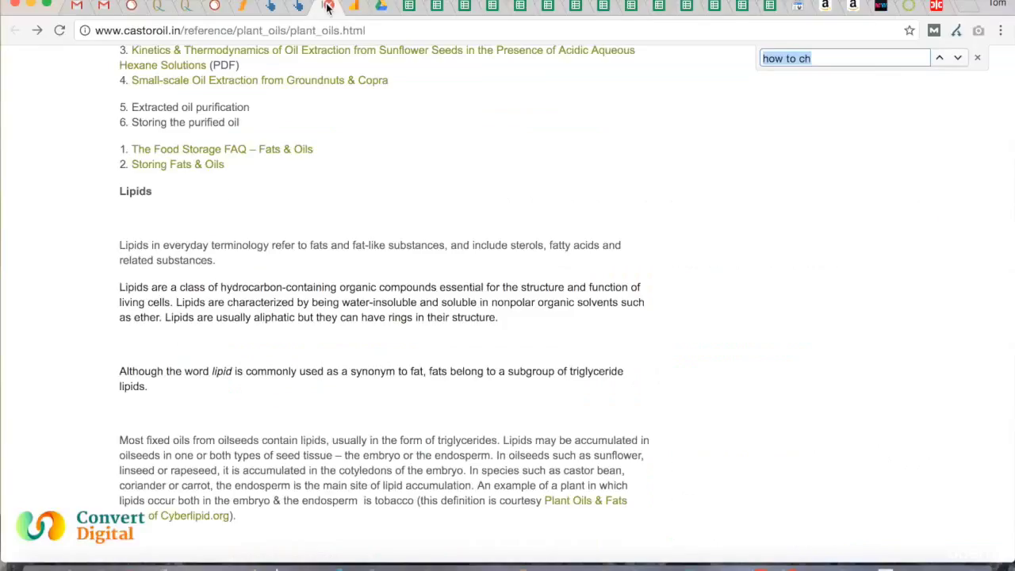
key("super+v")
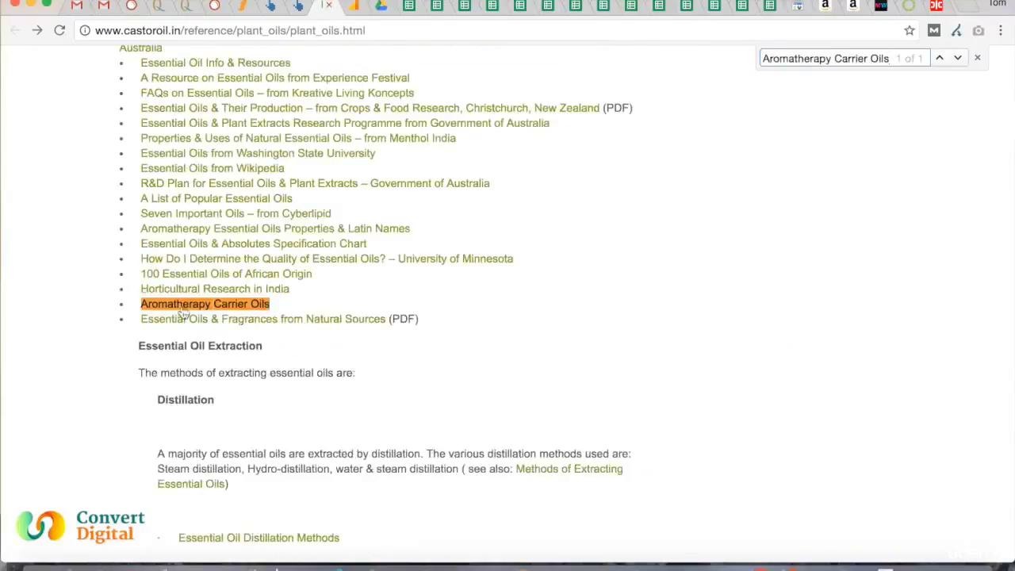
Examine the essential oils link list around the Aromatherapy Carrier Oils link and the other link sections of the castoroil.in page.
scroll(343, 301, "up", 5)
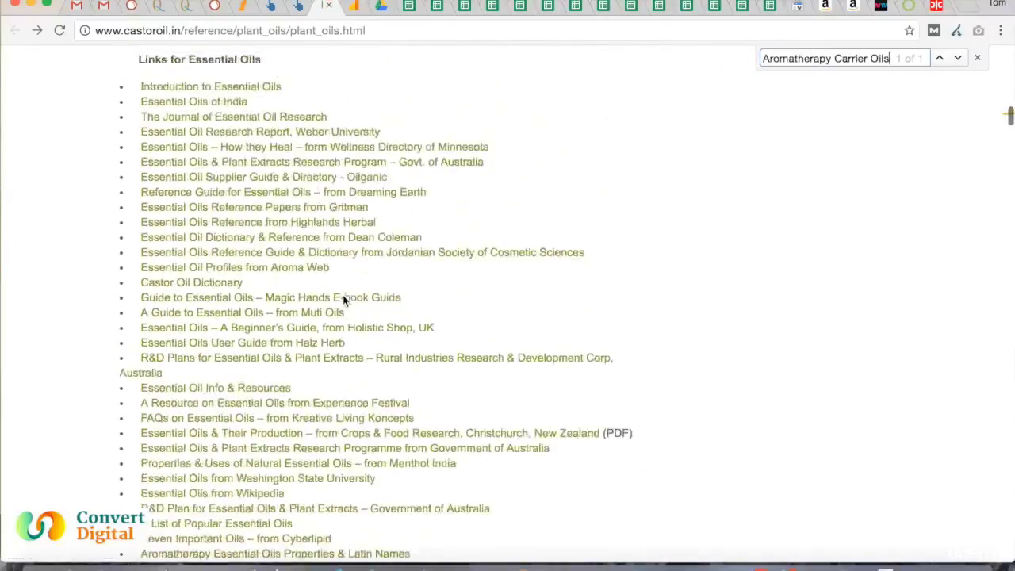
scroll(342, 299, "up", 3)
scroll(343, 299, "down", 4)
scroll(343, 300, "up", 3)
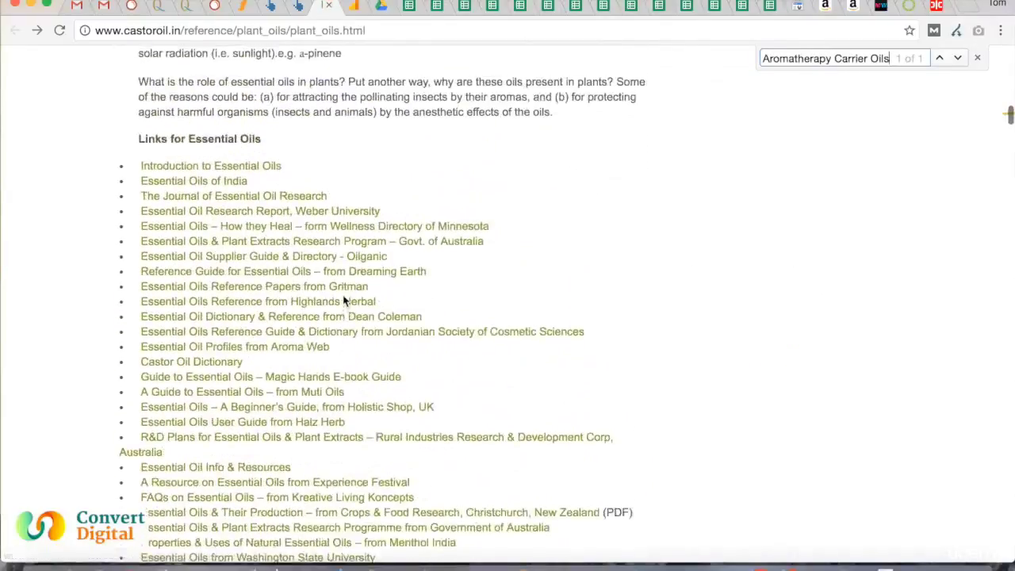
scroll(342, 301, "down", 5)
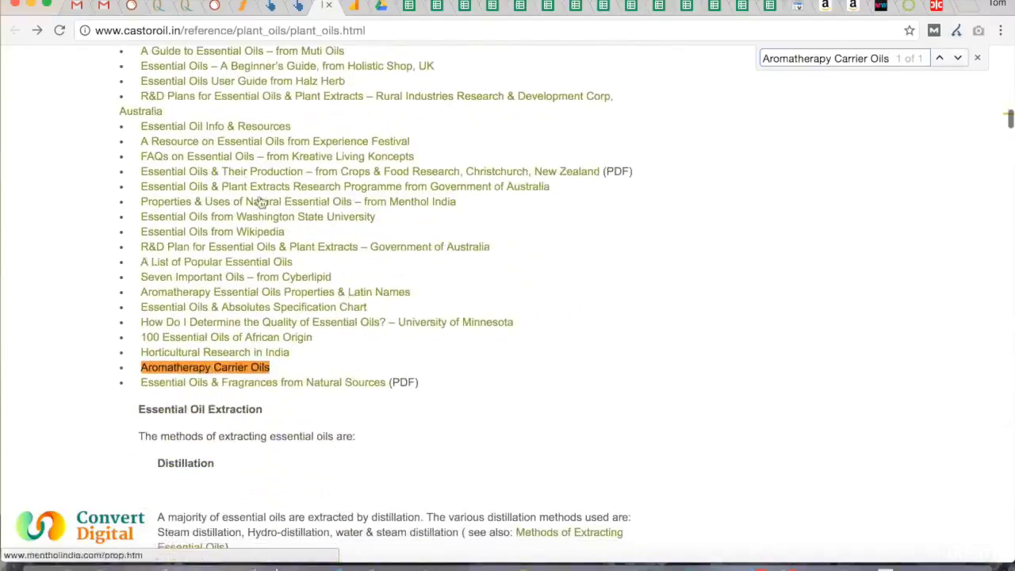
scroll(256, 310, "up", 4)
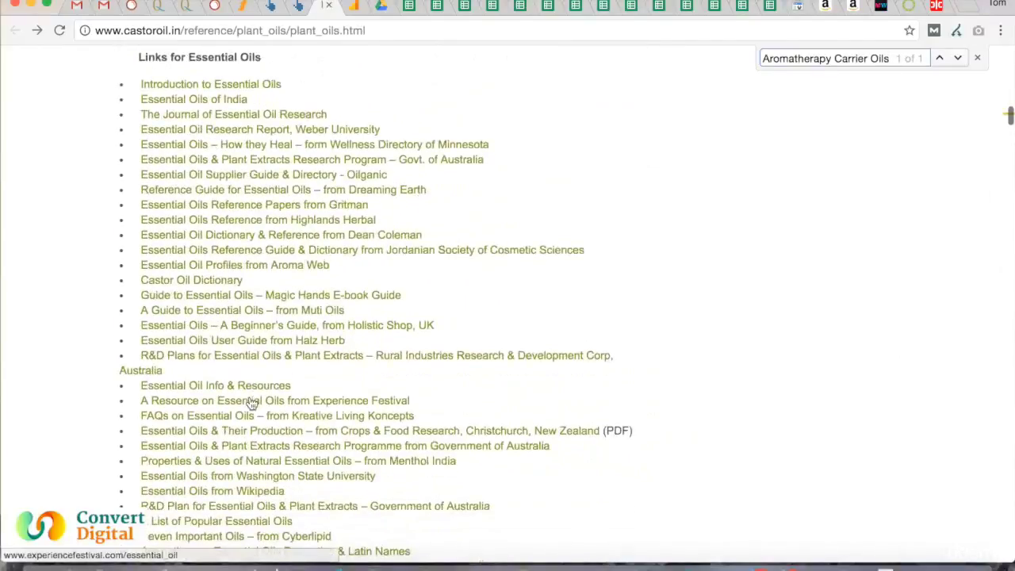
scroll(193, 404, "down", 3)
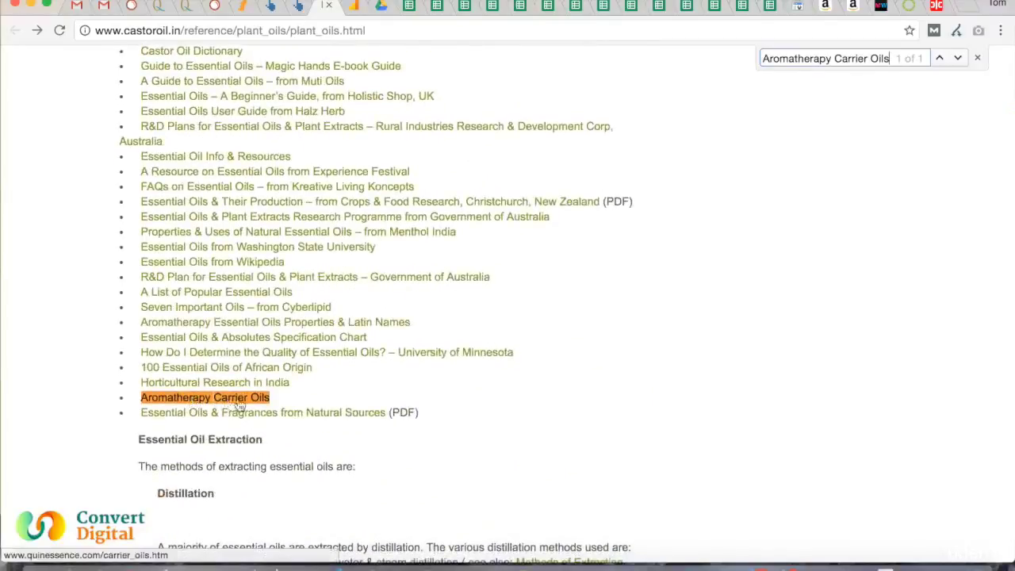
scroll(312, 345, "up", 15)
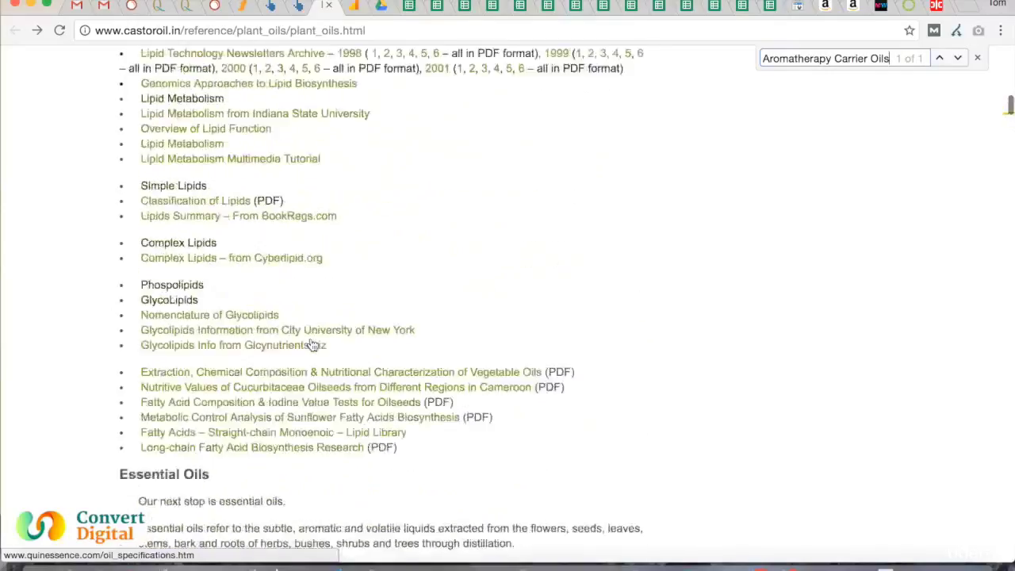
scroll(312, 345, "down", 4)
scroll(312, 345, "down", 15)
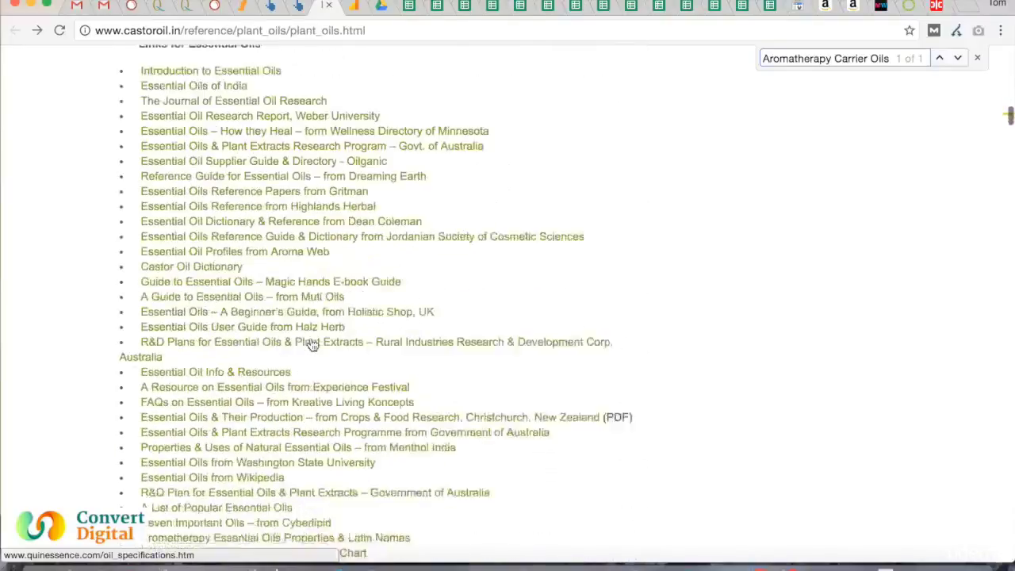
scroll(312, 345, "up", 4)
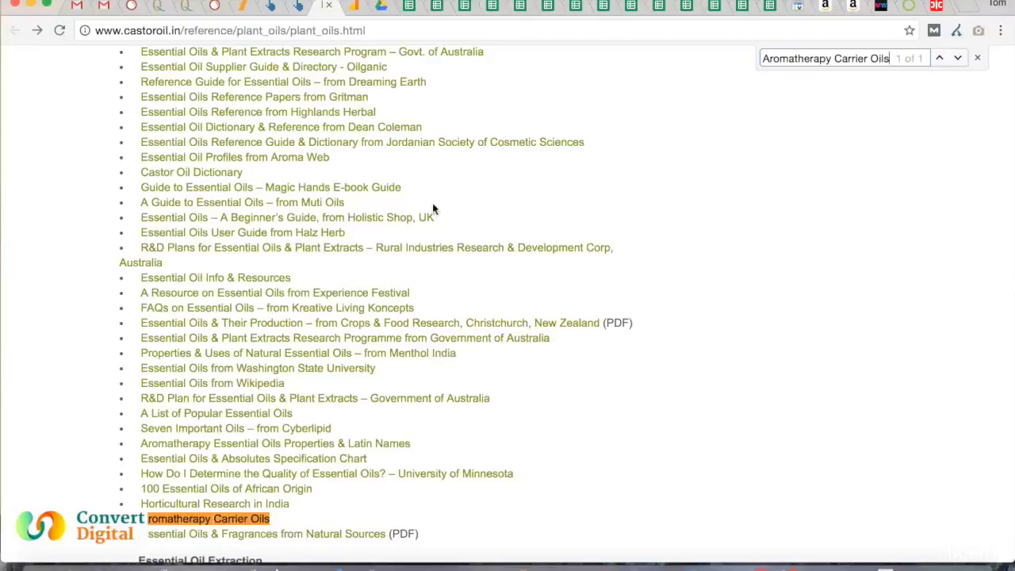
scroll(434, 208, "up", 20)
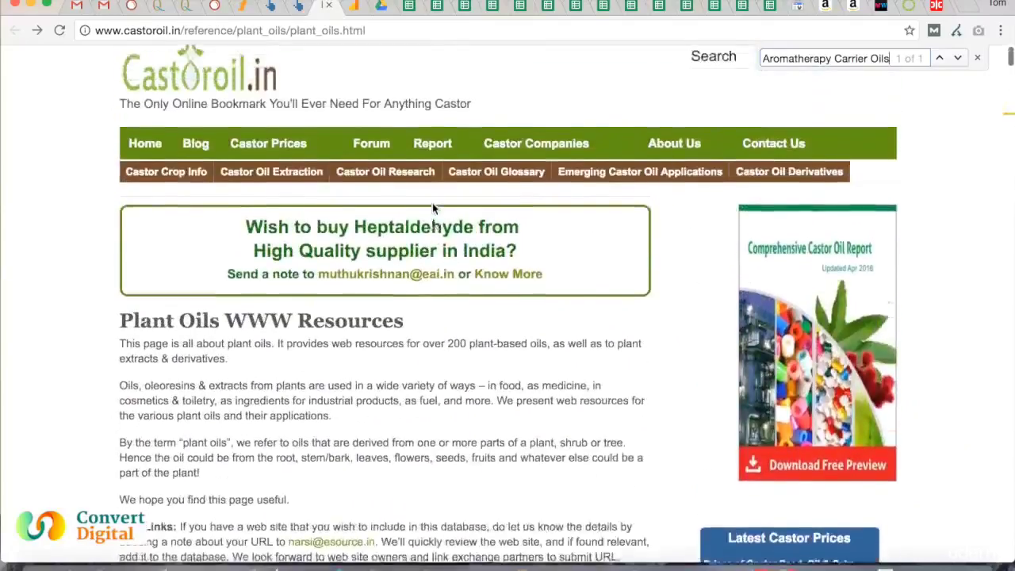
scroll(433, 209, "down", 20)
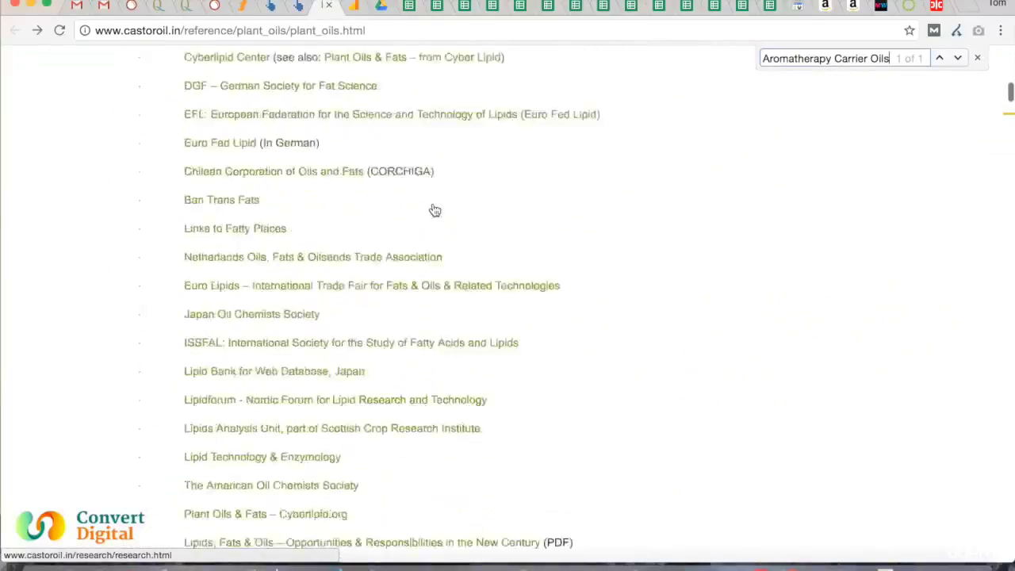
scroll(435, 210, "down", 10)
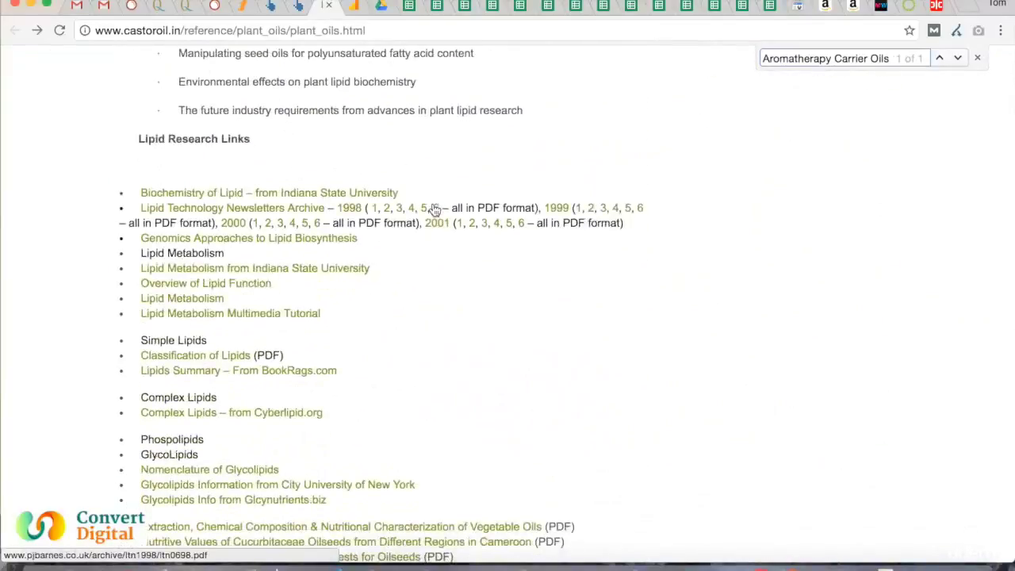
Switch to Dead Link Checker, compare its checked URL with the castoroil.in page, and review the single-webpage scan's broken links.
left_click(936, 8)
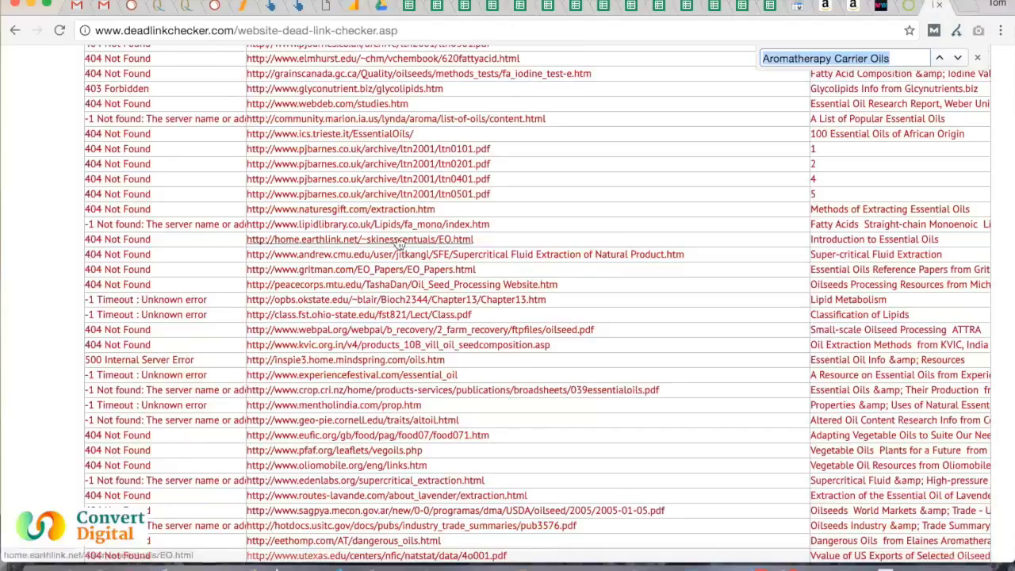
scroll(398, 242, "up", 10)
scroll(225, 260, "down", 1)
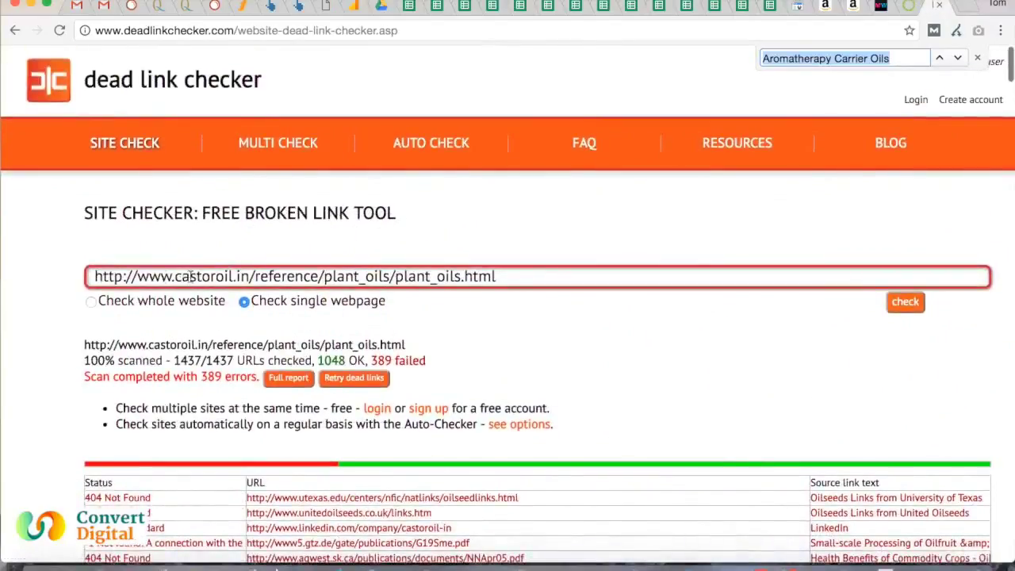
left_click(323, 7)
scroll(303, 176, "up", 3)
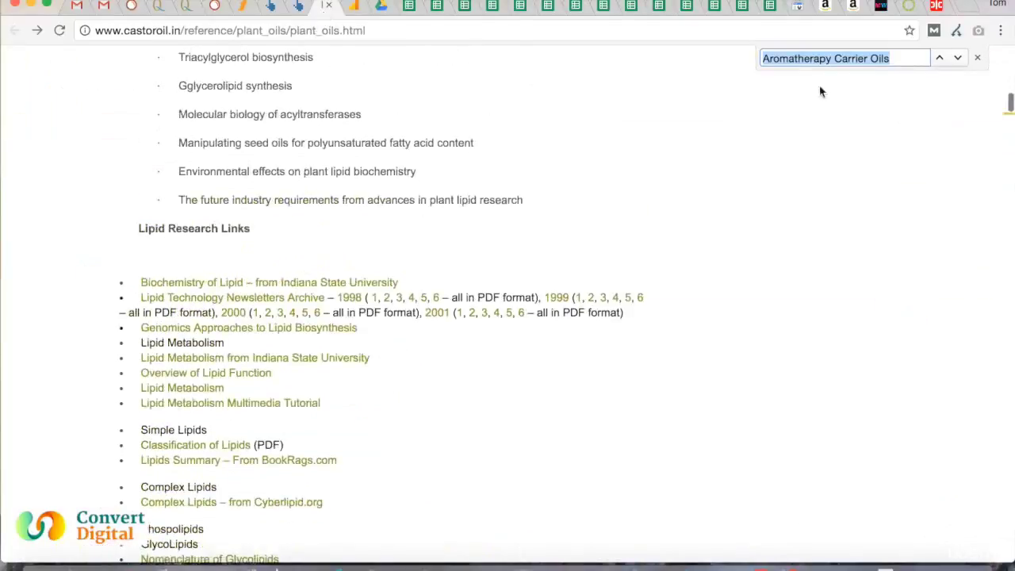
left_click(934, 6)
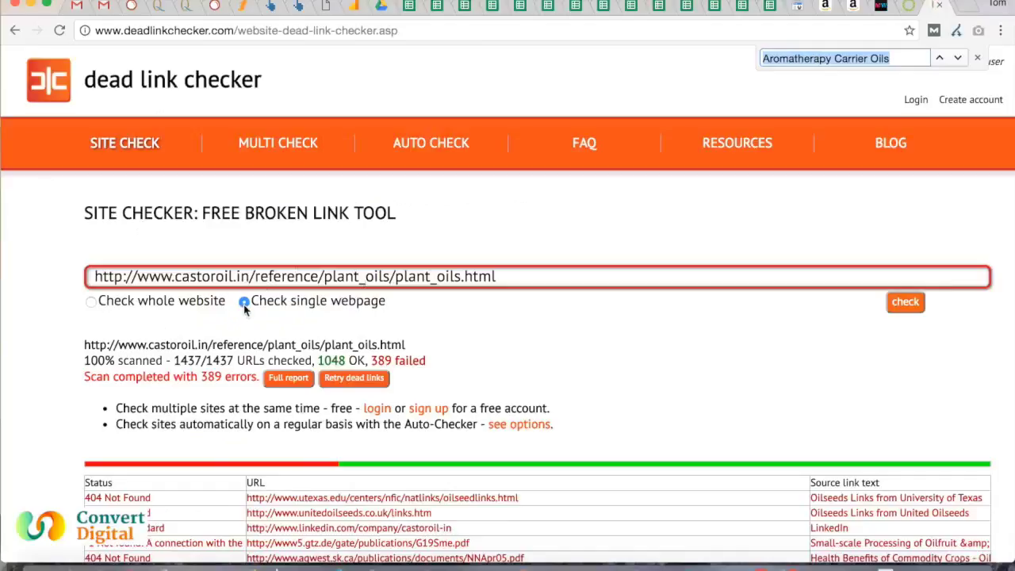
scroll(504, 394, "down", 5)
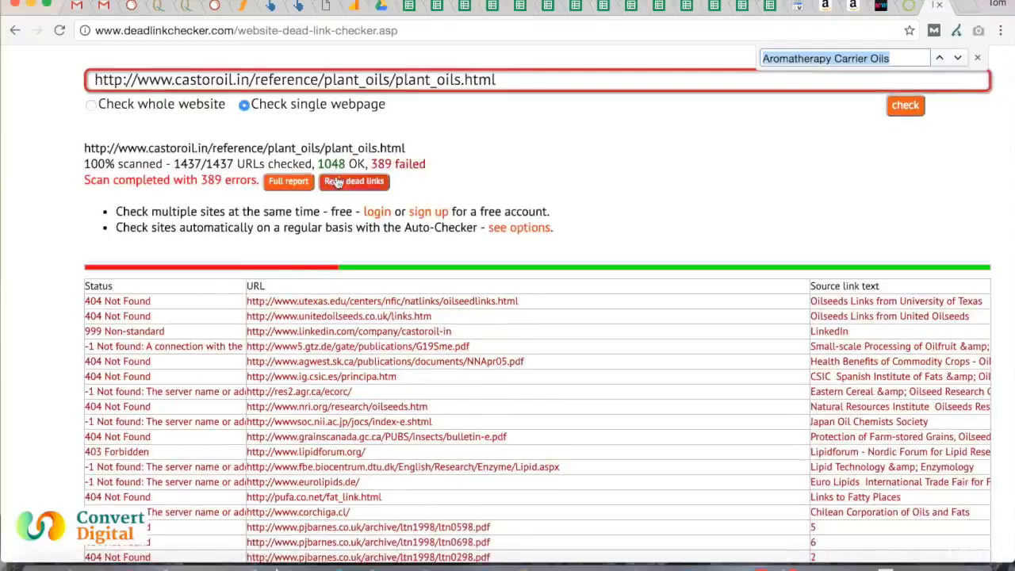
scroll(190, 361, "down", 5)
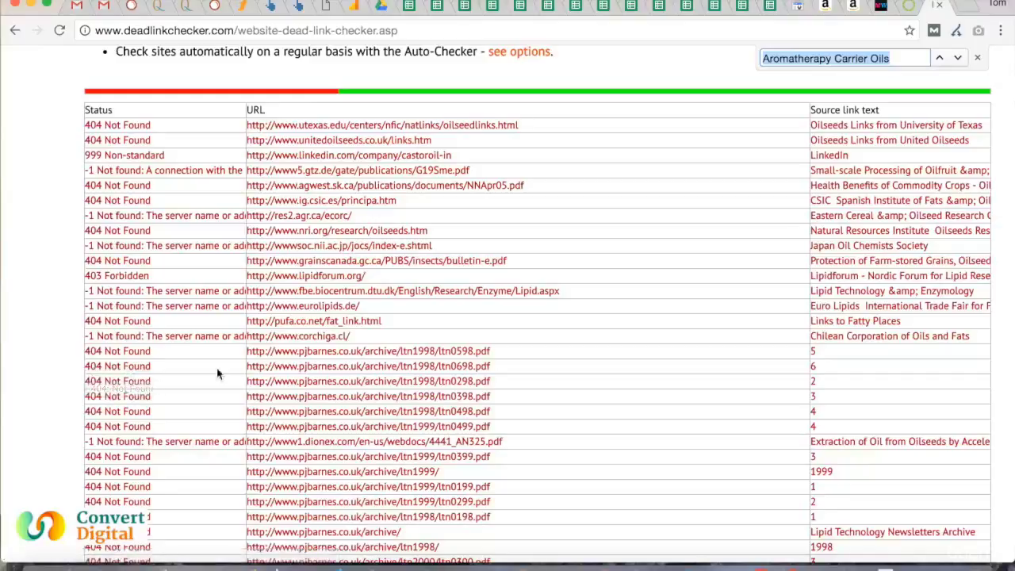
Return to the castoroil.in plant oils page and examine its lipid and oilseed research link lists.
left_click(326, 6)
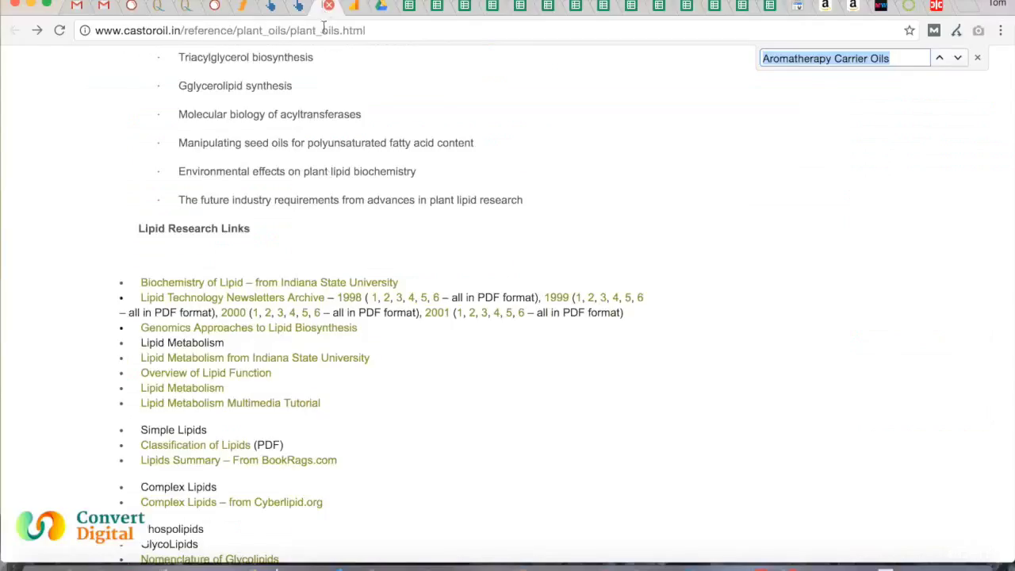
scroll(389, 265, "down", 5)
scroll(388, 265, "up", 9)
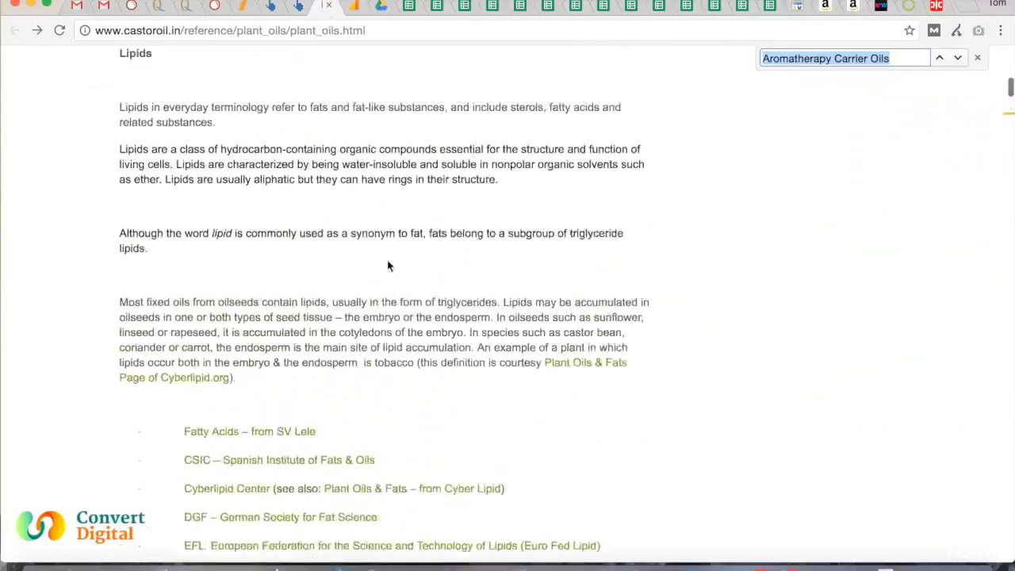
scroll(389, 266, "down", 5)
scroll(389, 265, "down", 5)
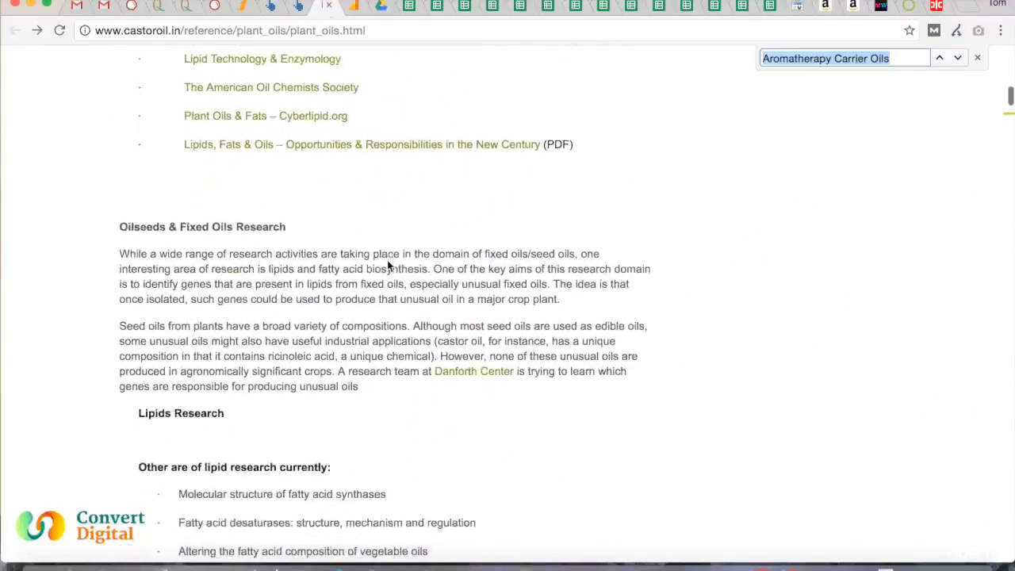
scroll(389, 266, "up", 4)
scroll(391, 191, "up", 4)
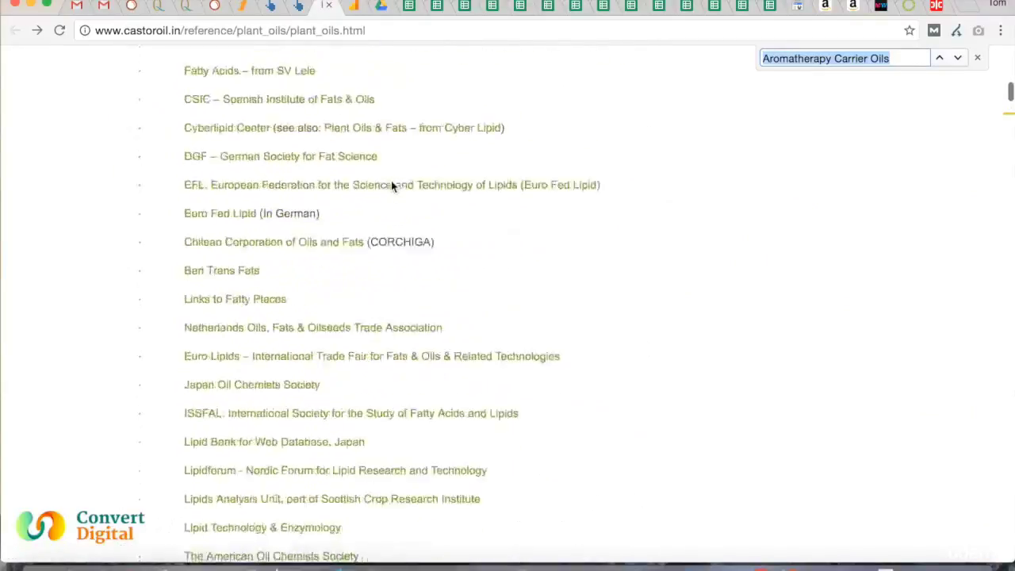
Switch to Dead Link Checker and review the statuses, URLs and source link texts of castoroil.in's broken links.
left_click(934, 10)
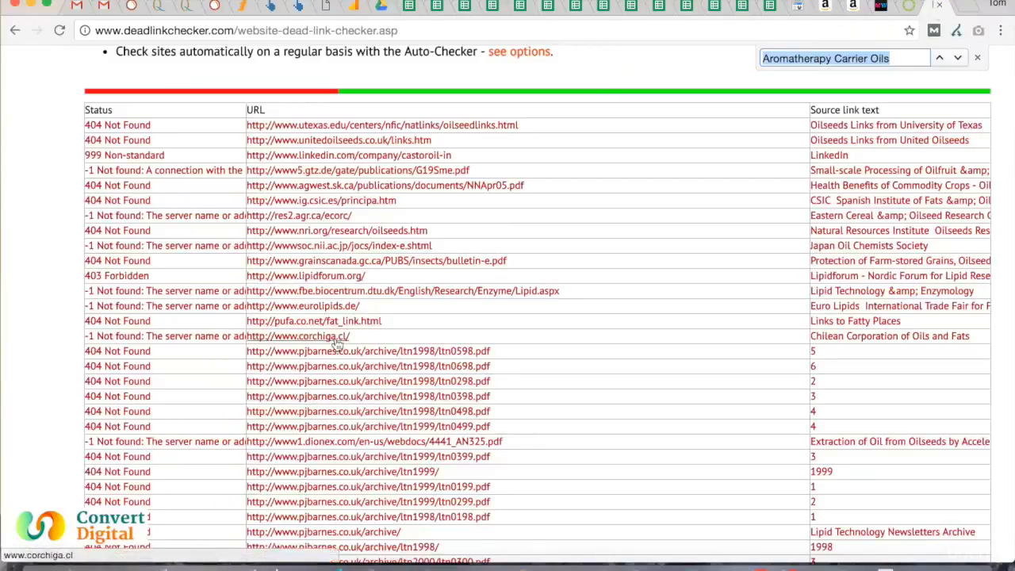
mouse_move(337, 344)
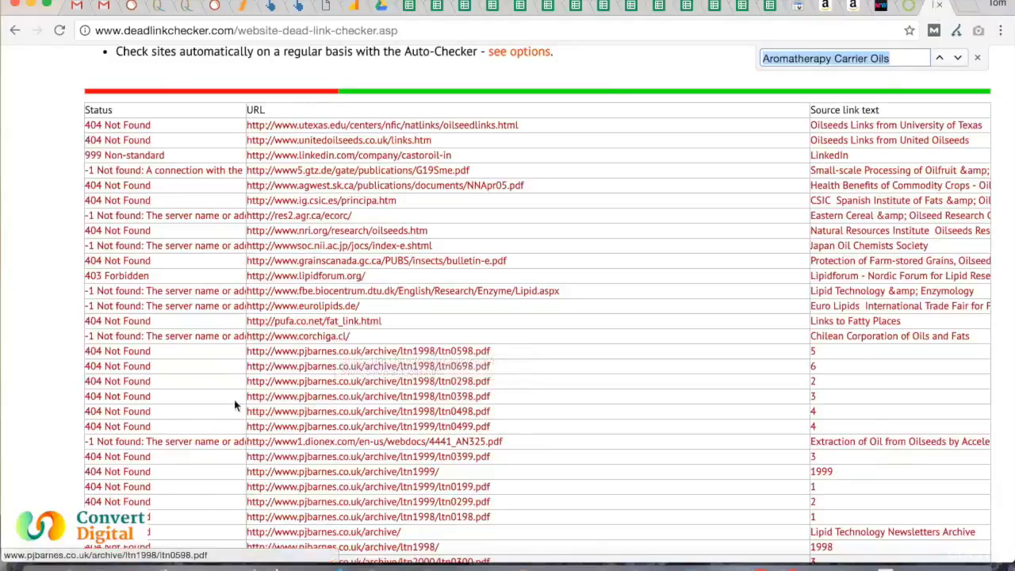
scroll(235, 405, "down", 10)
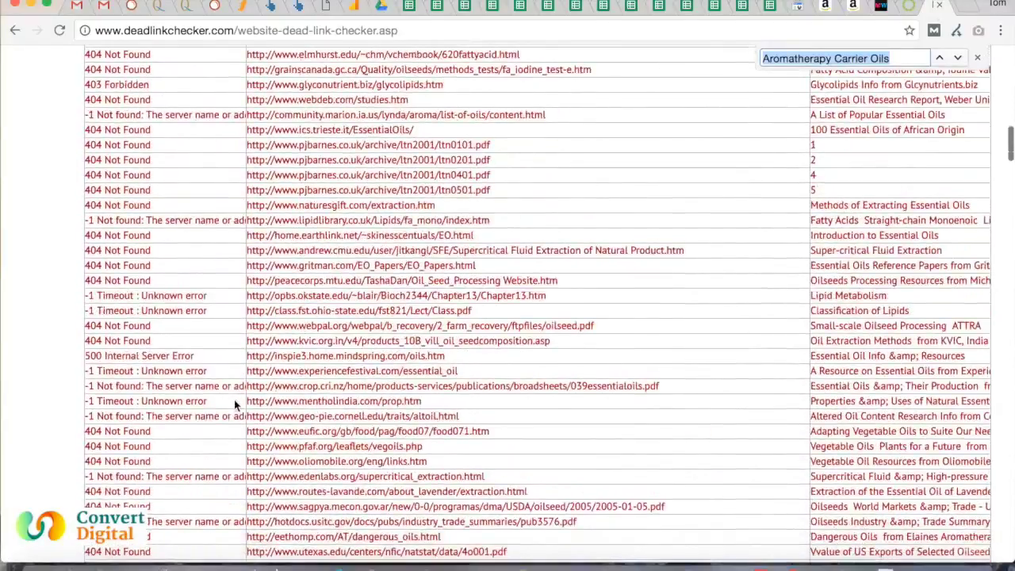
scroll(234, 401, "down", 3)
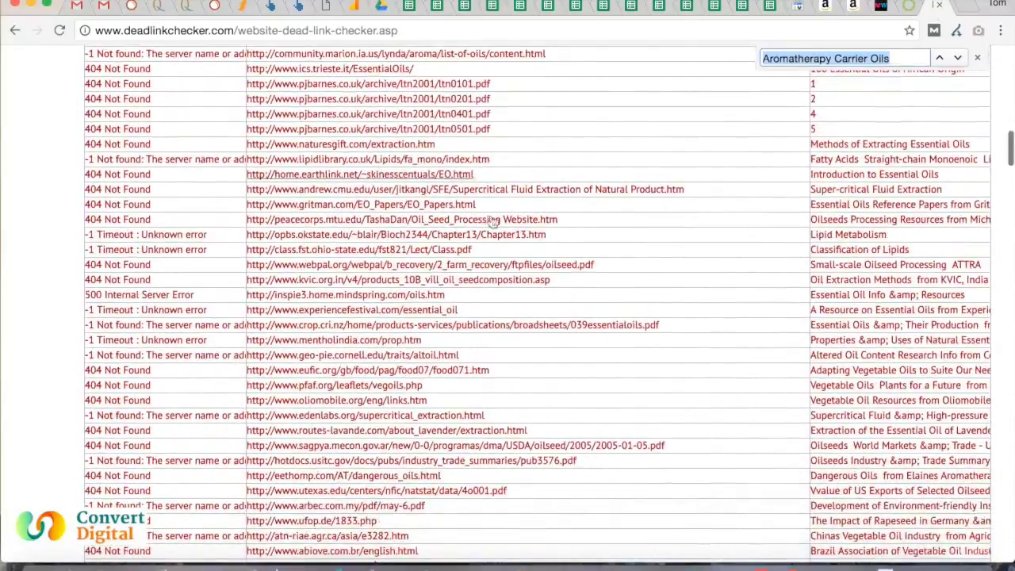
scroll(538, 269, "down", 6)
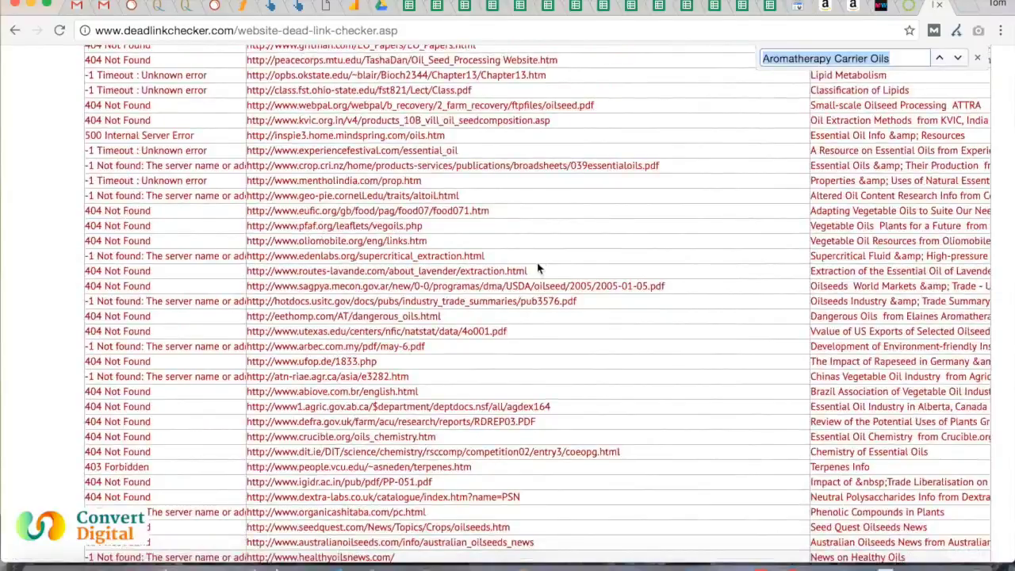
Search the broken link results for "essential" and review the matching URLs and source link texts.
type("essent")
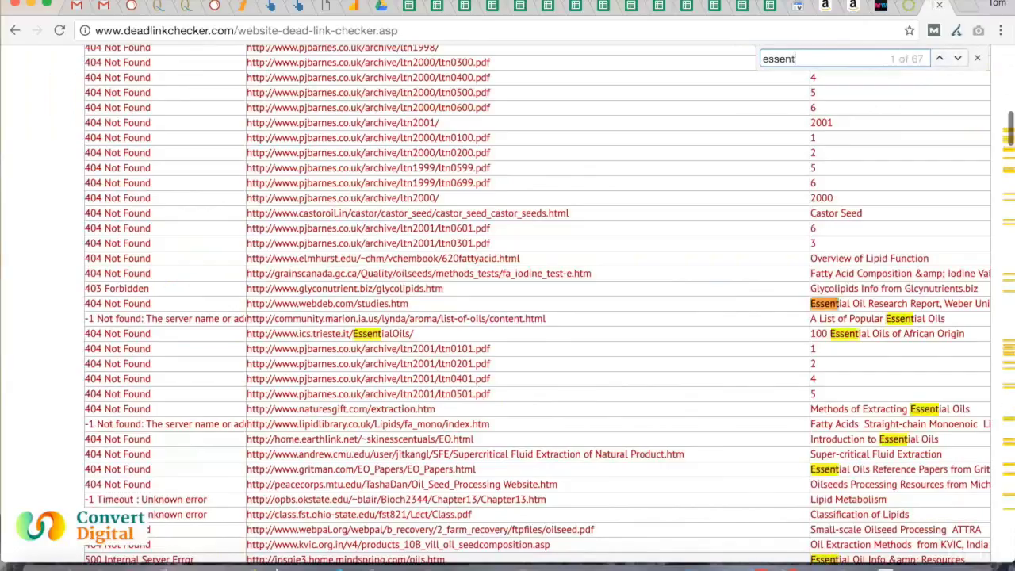
type("ial")
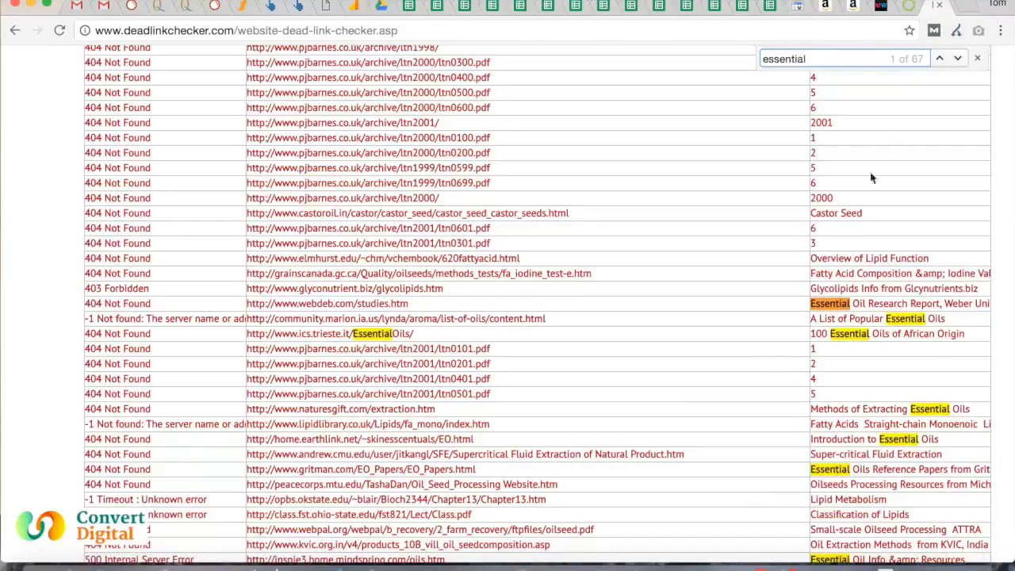
scroll(857, 208, "down", 3)
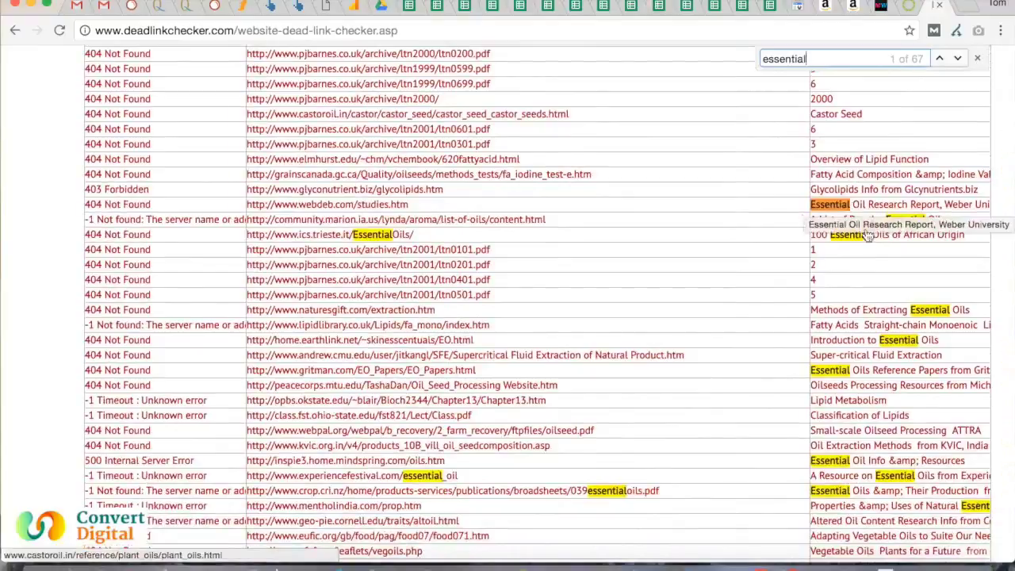
scroll(838, 247, "down", 1)
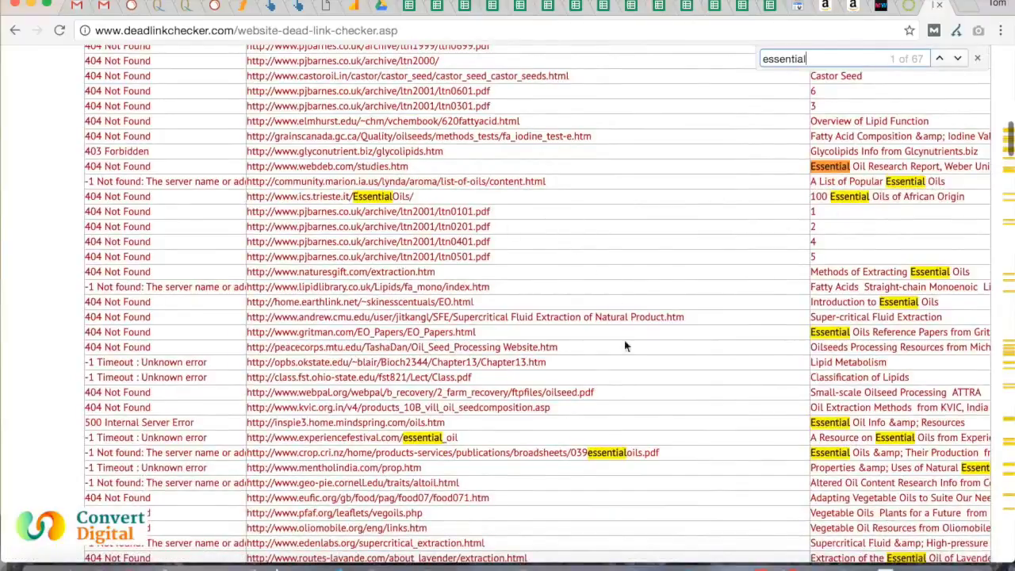
scroll(625, 346, "down", 1)
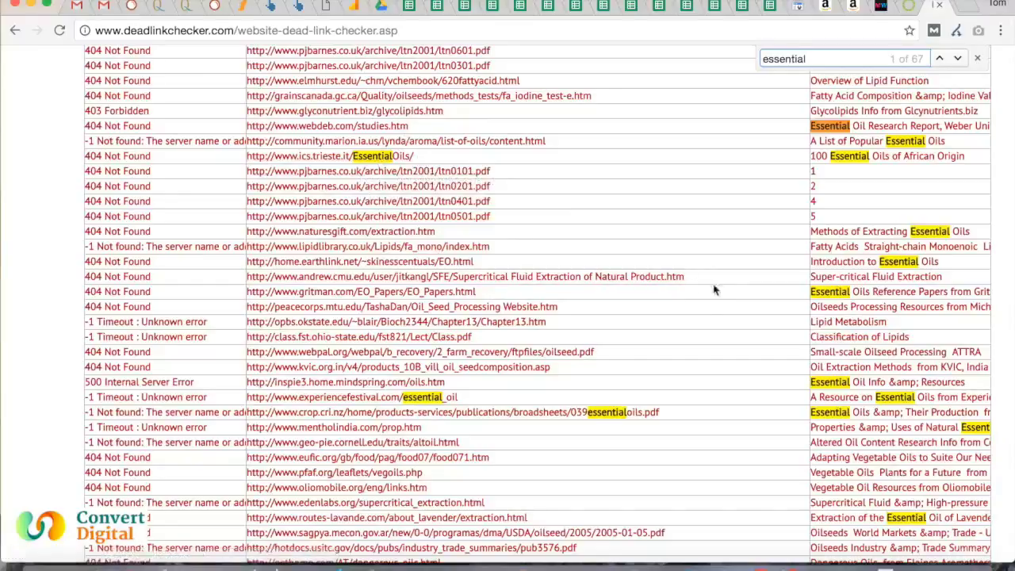
scroll(737, 341, "down", 3)
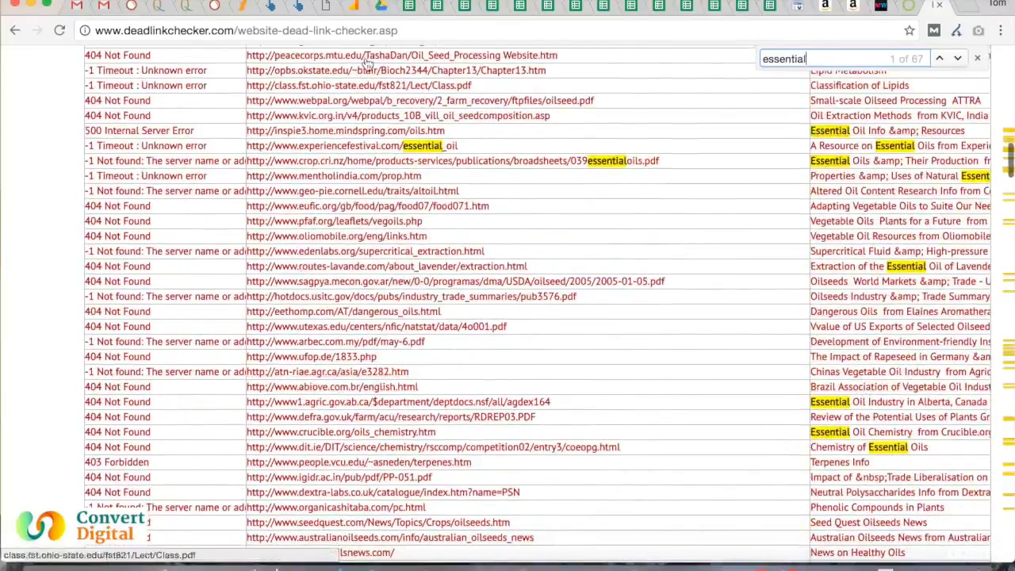
Open the Contact Us page of castoroil.in and examine the site owner's contact details.
left_click(271, 6)
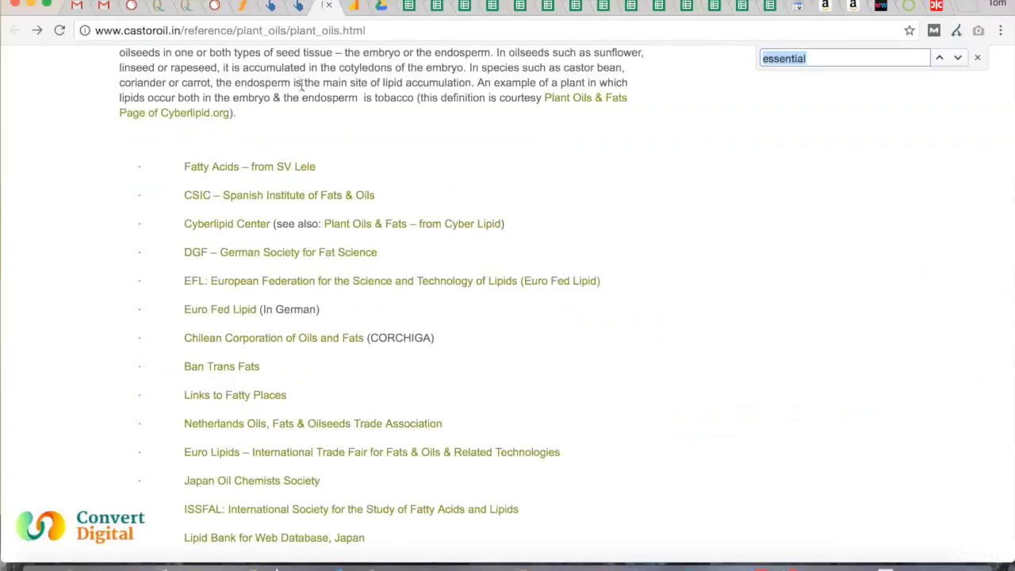
left_click(326, 6)
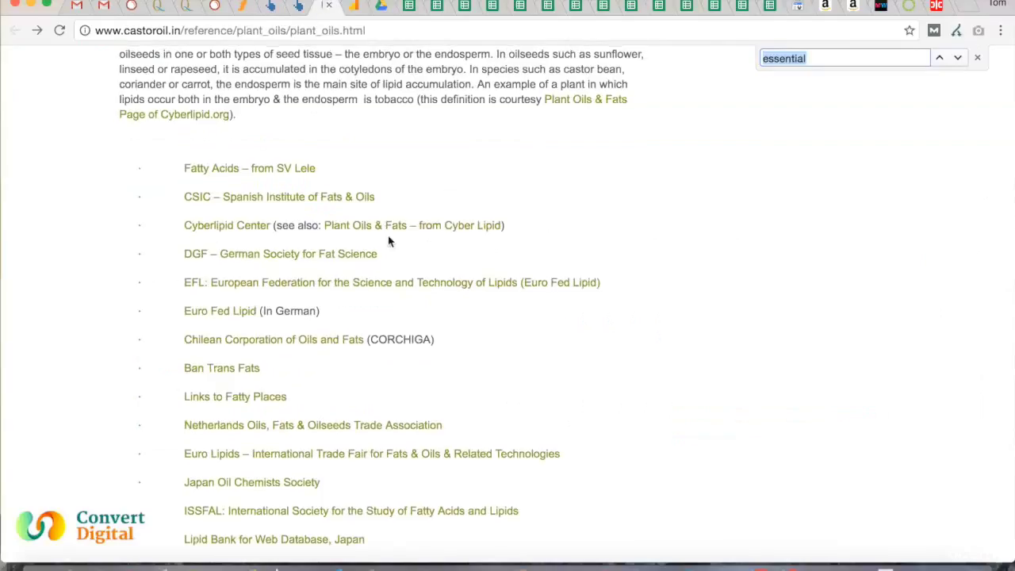
scroll(388, 237, "up", 15)
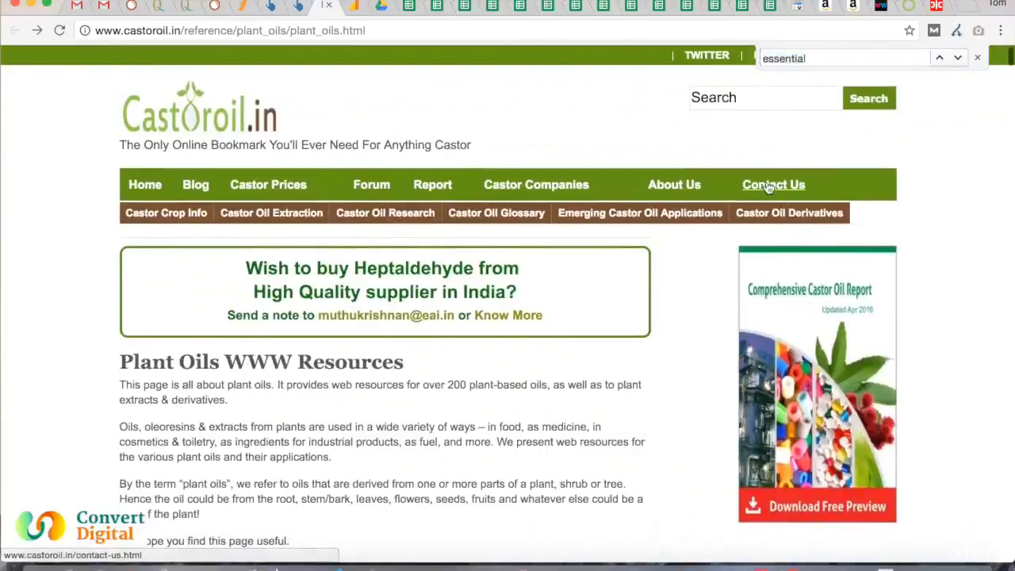
left_click(769, 186)
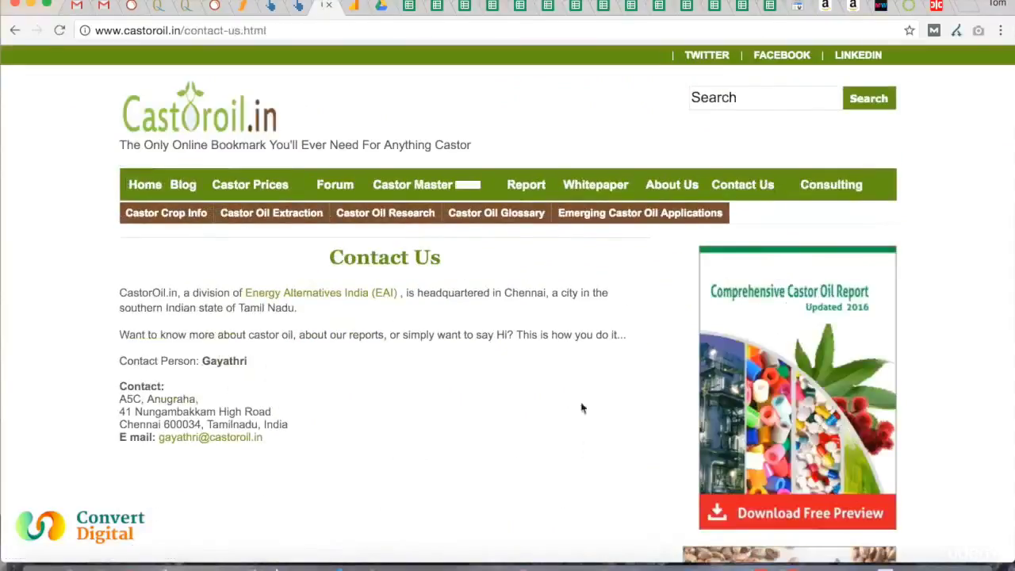
scroll(432, 384, "down", 4)
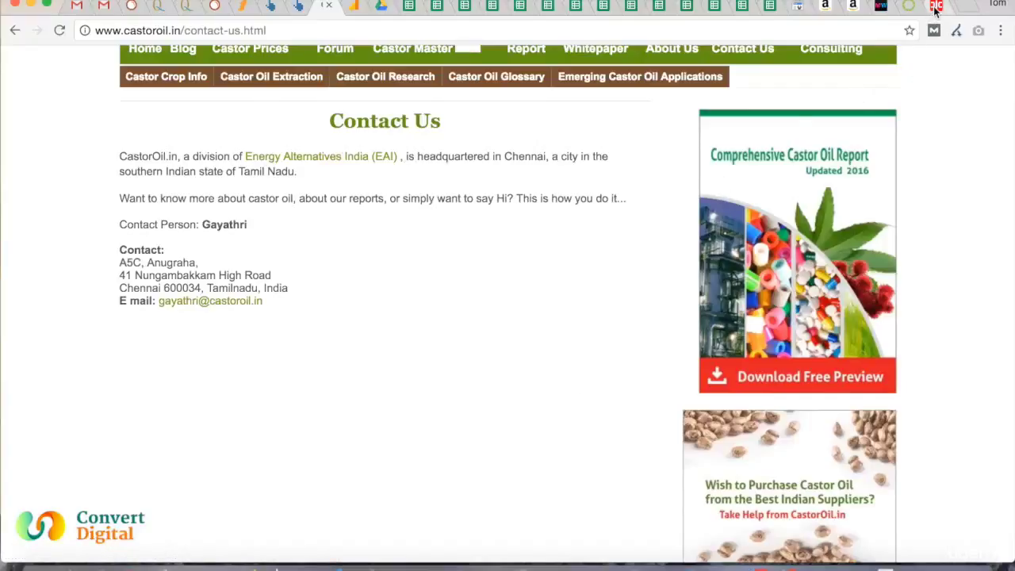
View the Ahrefs backlinks of TRUTH-ABOUT-FOs.pdf, and search Dead Link Checker's broken links for "carrier", checking the matching carrier oil URLs.
left_click(270, 6)
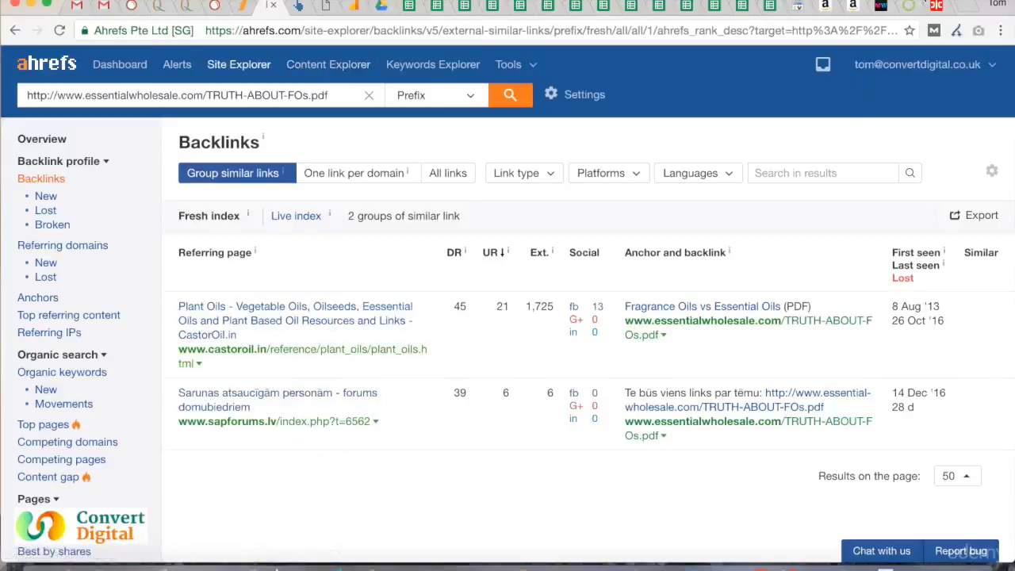
left_click(937, 6)
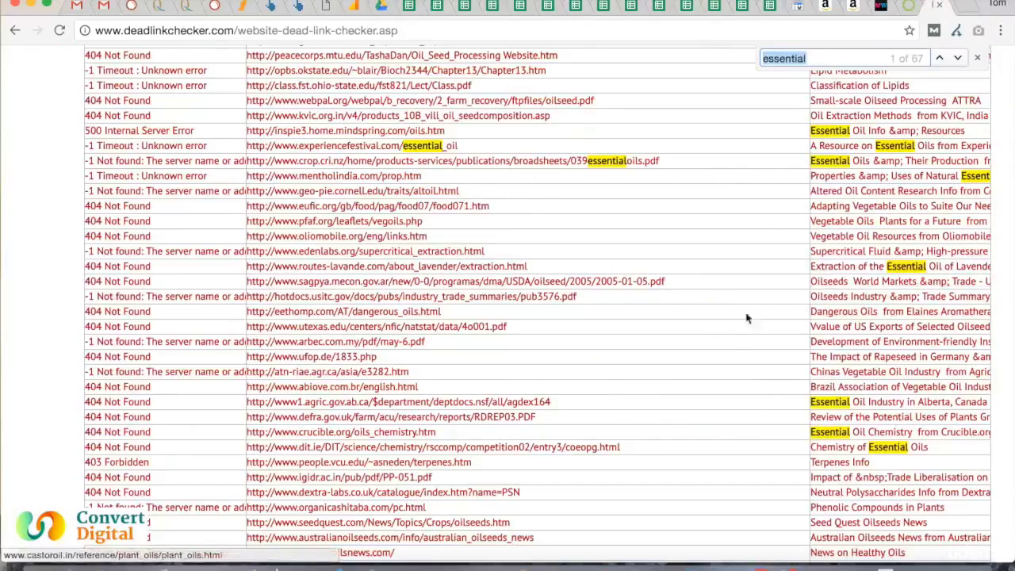
scroll(726, 345, "down", 2)
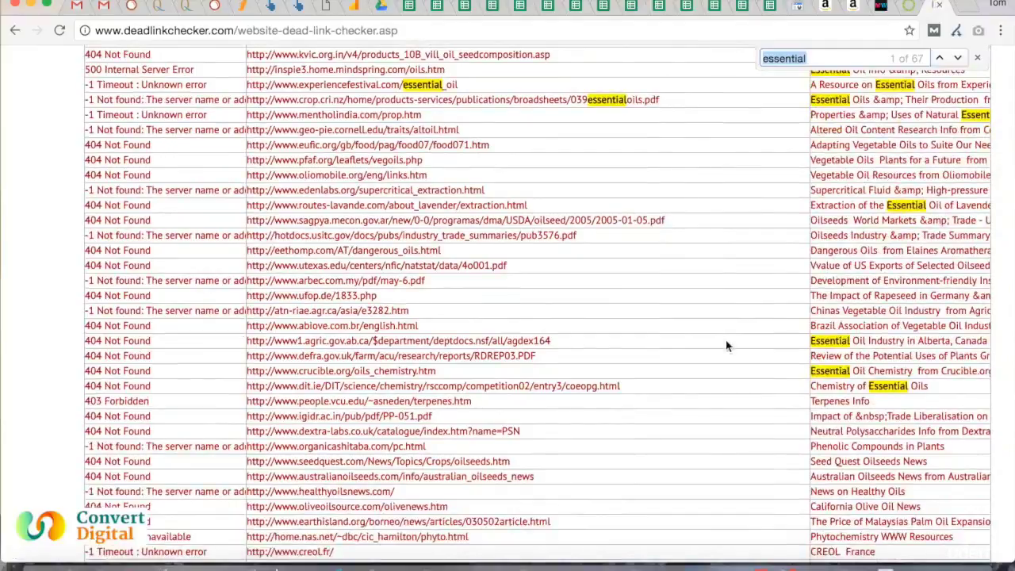
type("carrier")
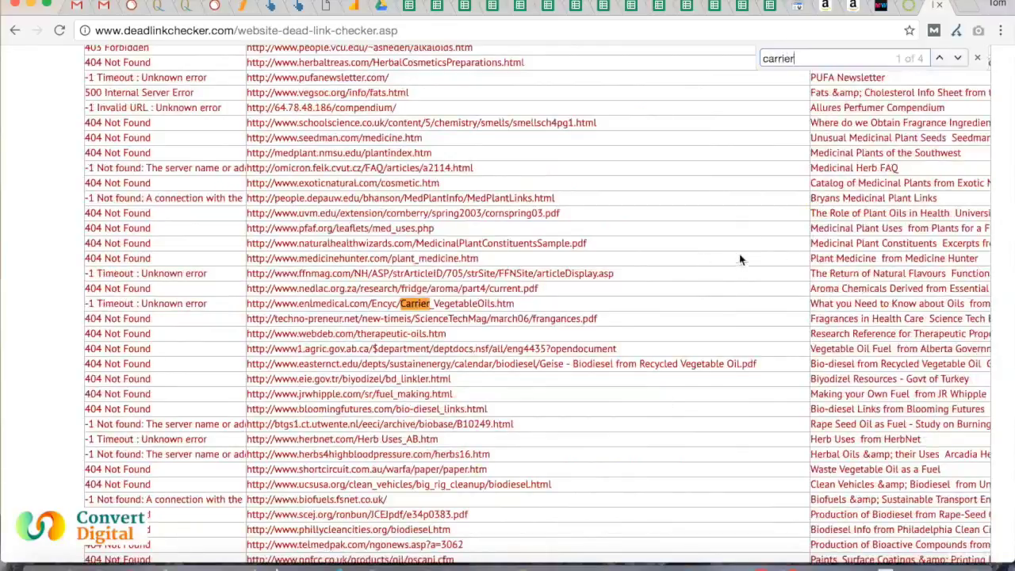
left_click(957, 58)
left_click(957, 58)
left_click(939, 58)
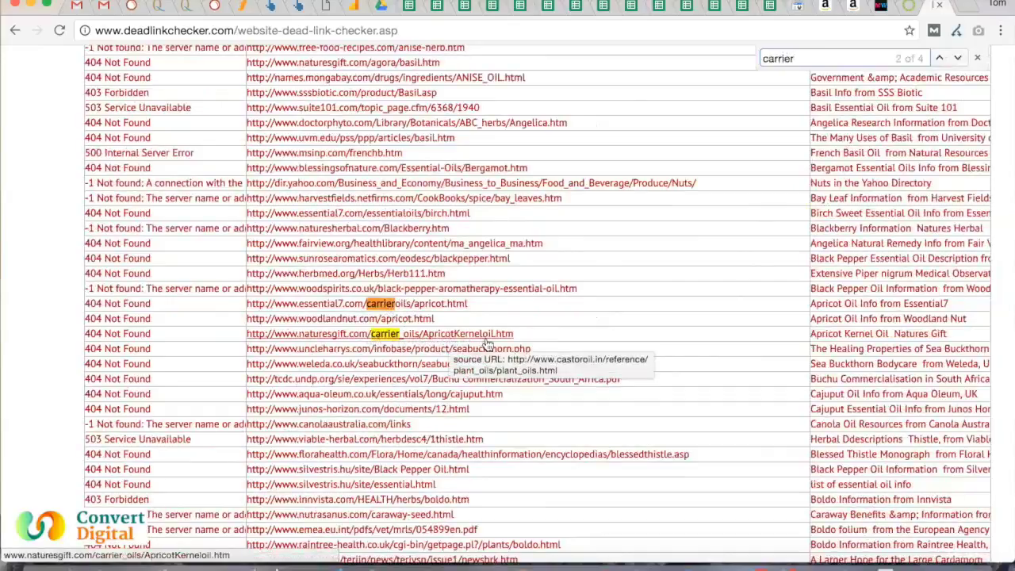
scroll(672, 380, "down", 2)
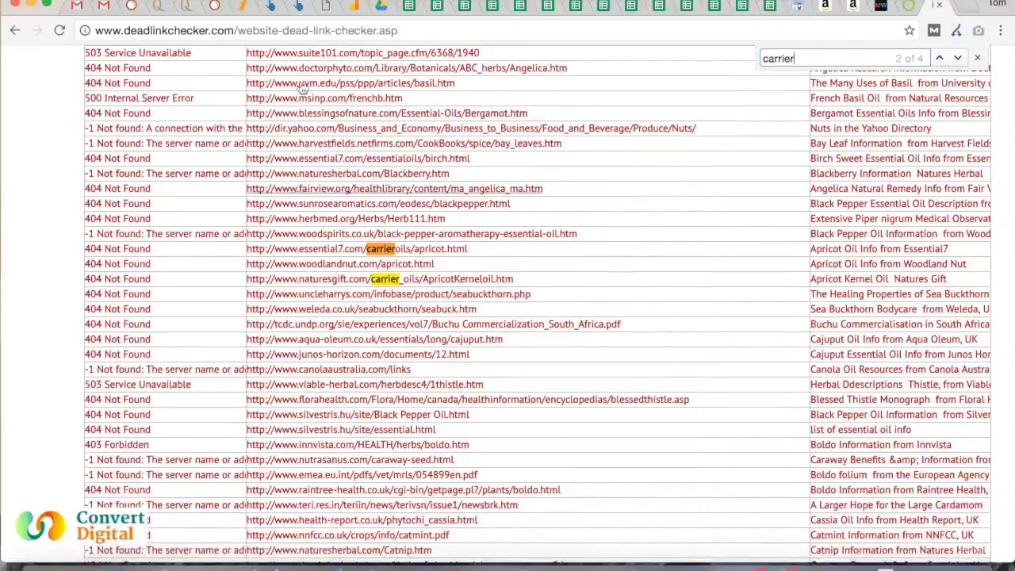
Review the dofollow backlinks of the Quinessence carrier-oils page in Ahrefs and open the referring BellaSentials best carrier oils page.
left_click(272, 7)
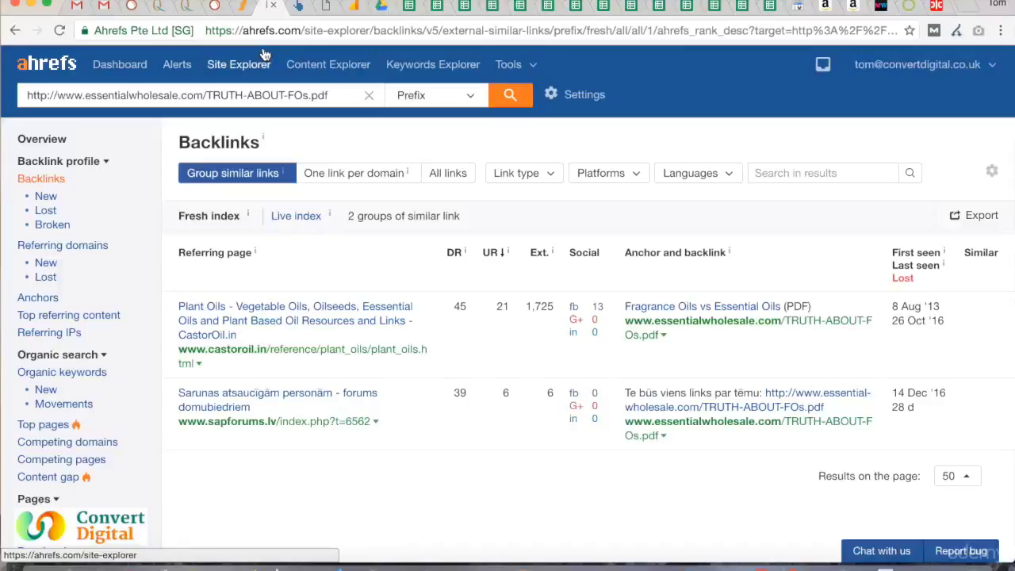
left_click(185, 7)
scroll(411, 221, "up", 1)
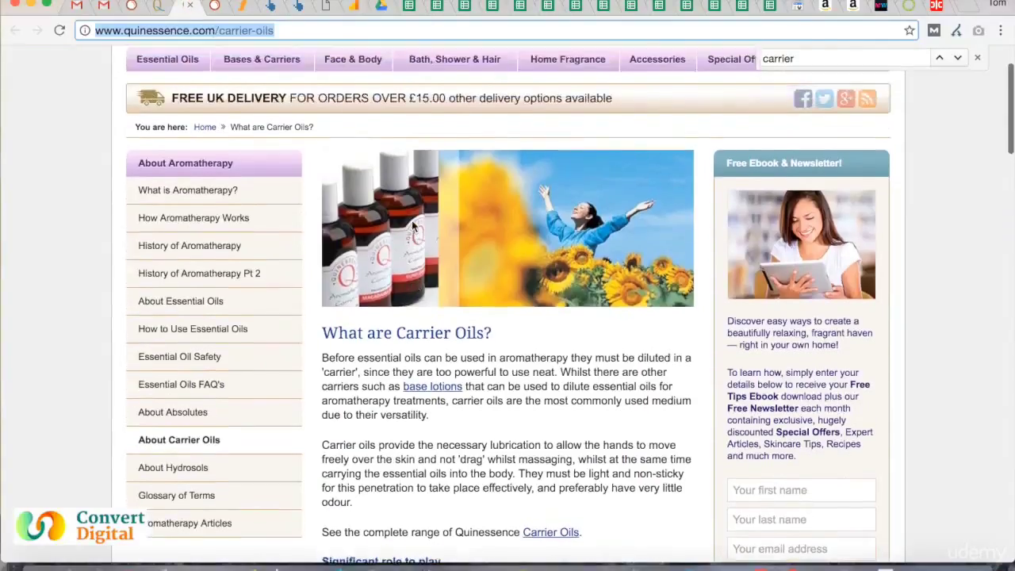
left_click(297, 9)
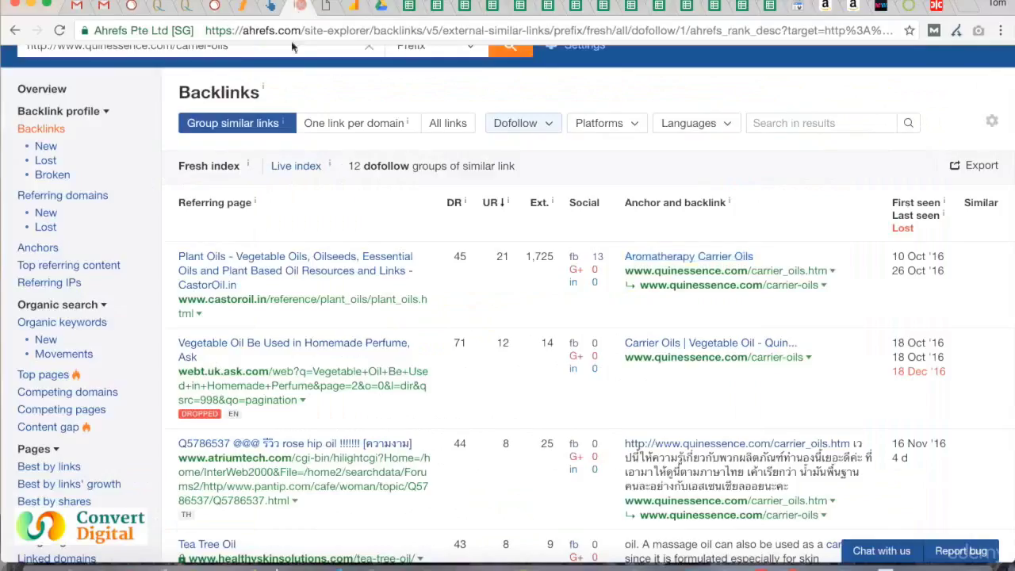
scroll(289, 147, "up", 1)
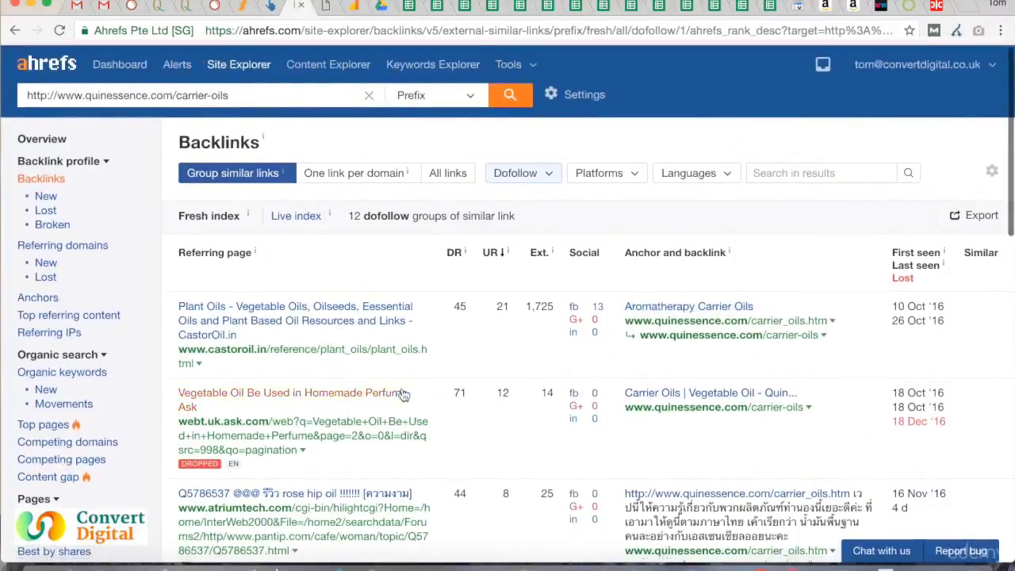
scroll(404, 390, "down", 2)
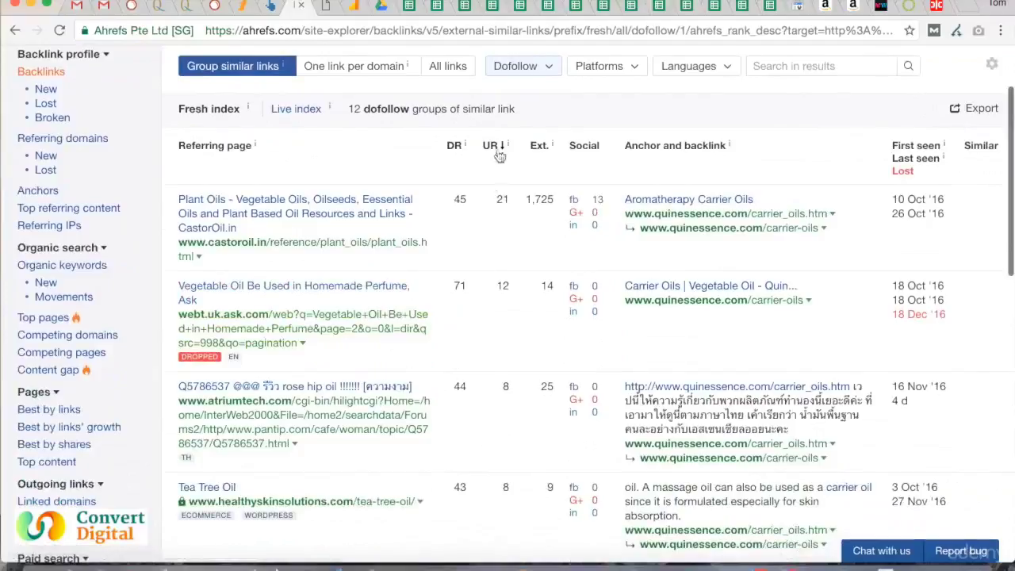
scroll(350, 381, "down", 7)
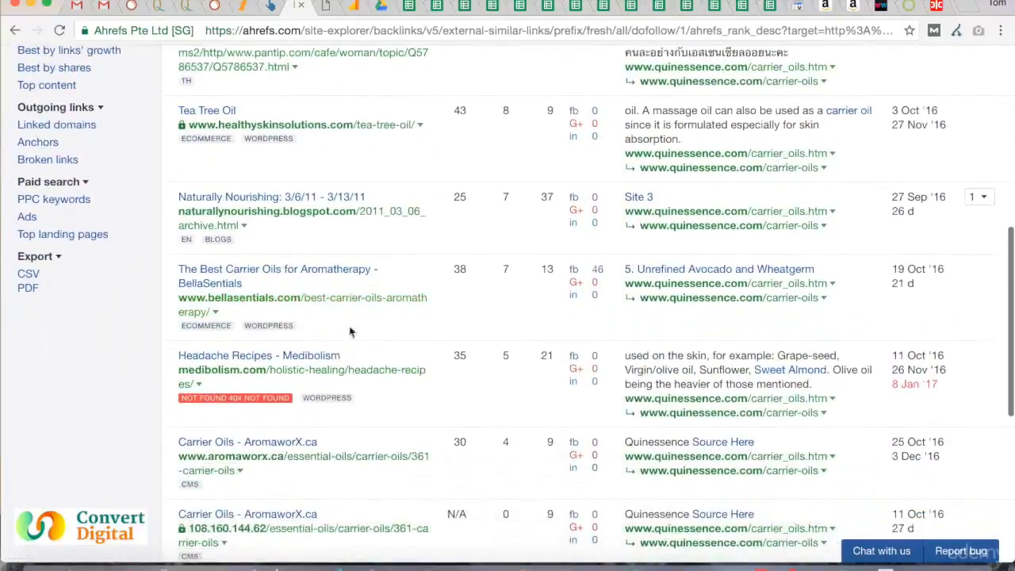
scroll(345, 325, "down", 2)
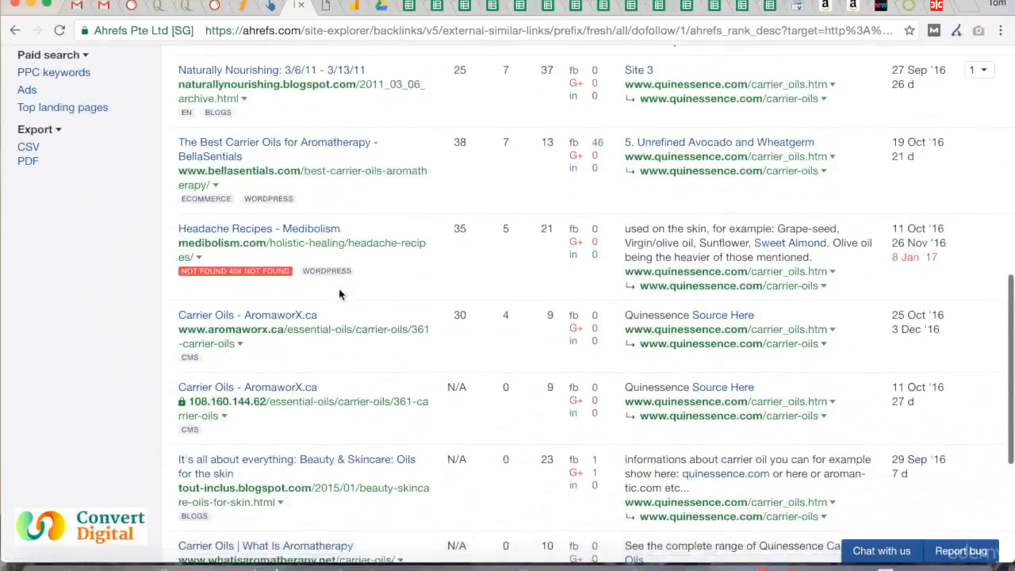
scroll(341, 294, "up", 2)
scroll(339, 290, "up", 1)
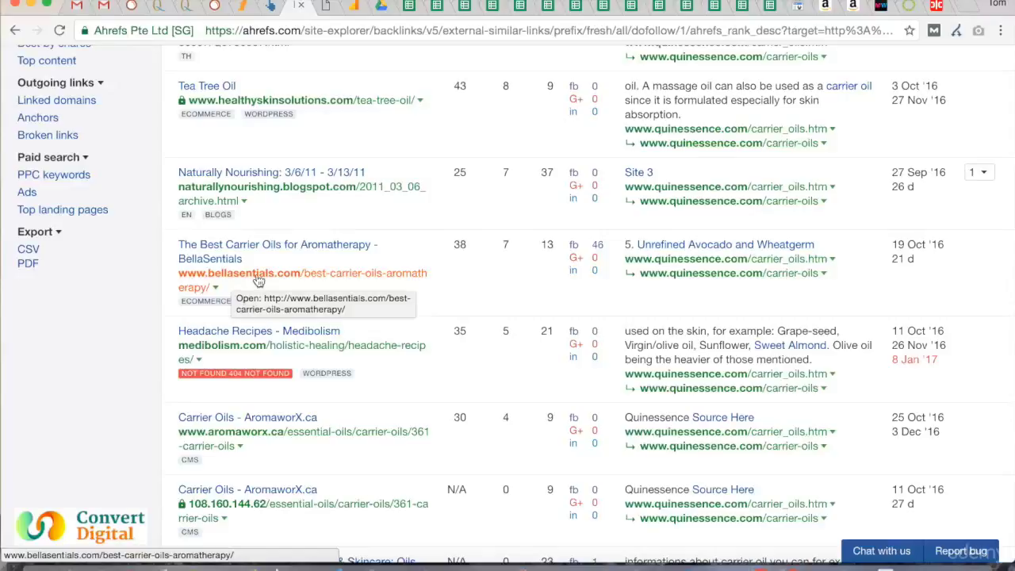
left_click(315, 13)
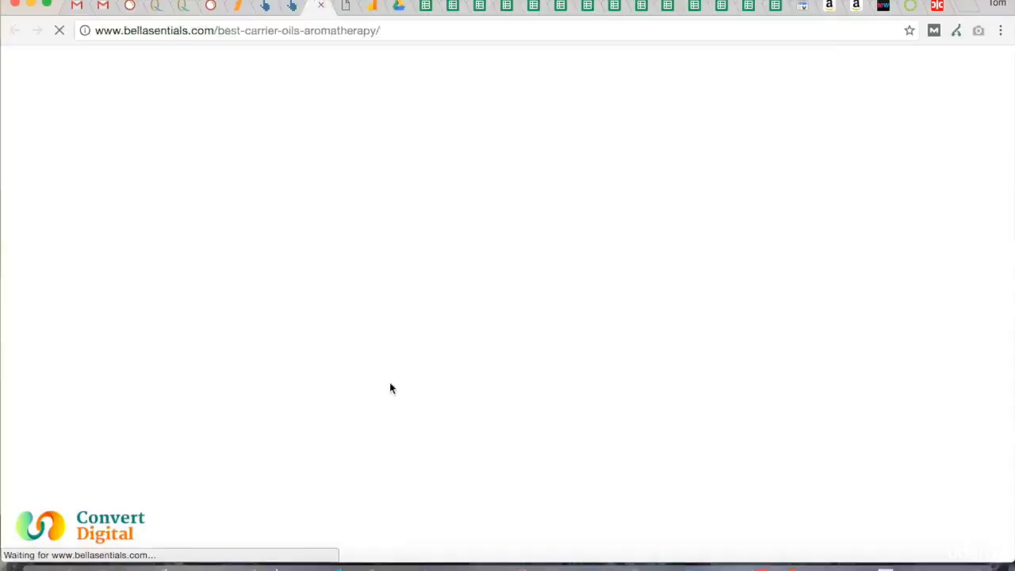
Read through the BellaSentials best carrier oils article and check where its numbered oil links point, including Apricot Kernel Oil and Grapeseed Oil.
scroll(389, 387, "down", 3)
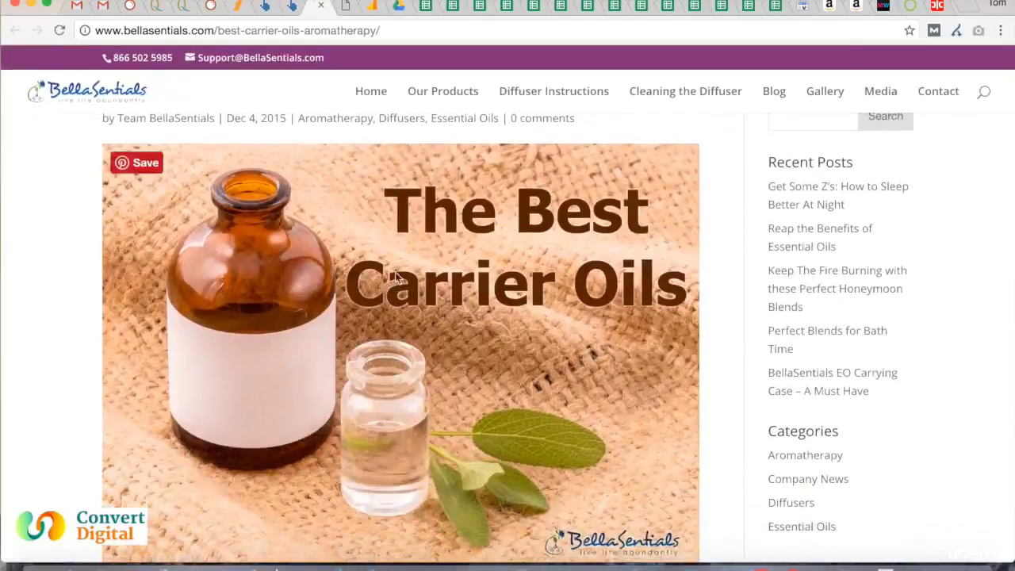
scroll(379, 310, "up", 2)
scroll(378, 309, "down", 15)
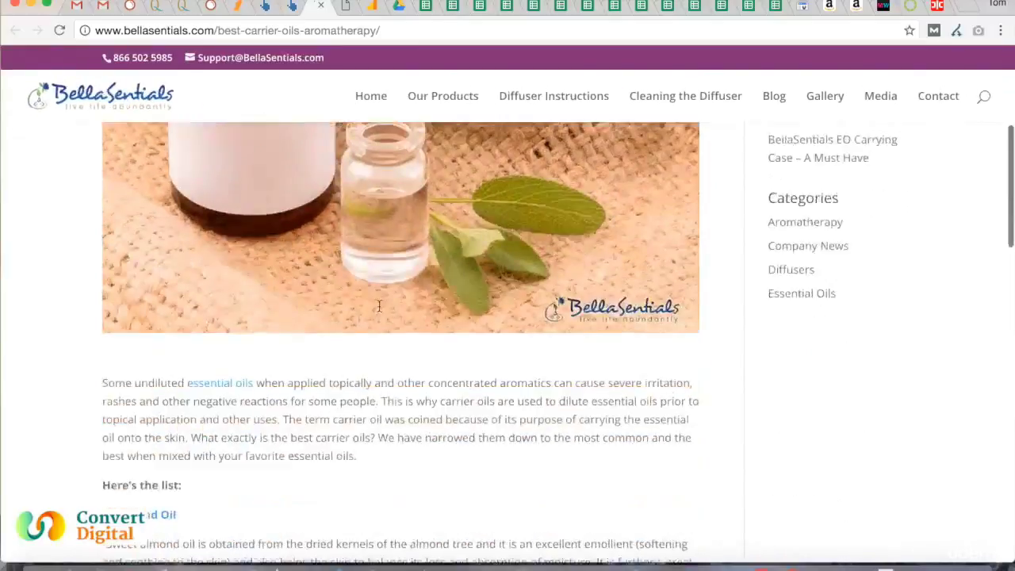
scroll(379, 309, "down", 1)
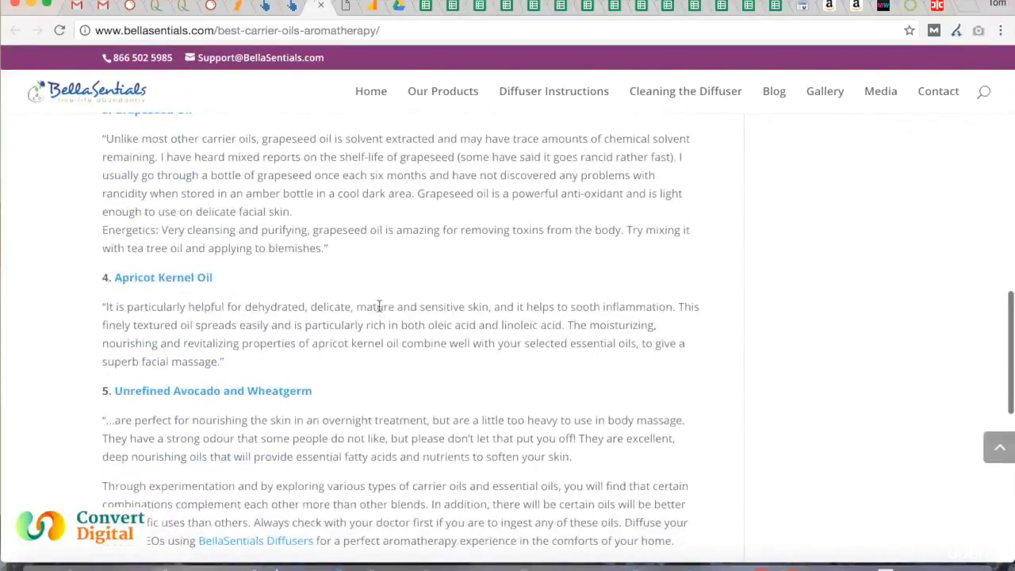
left_click(249, 391)
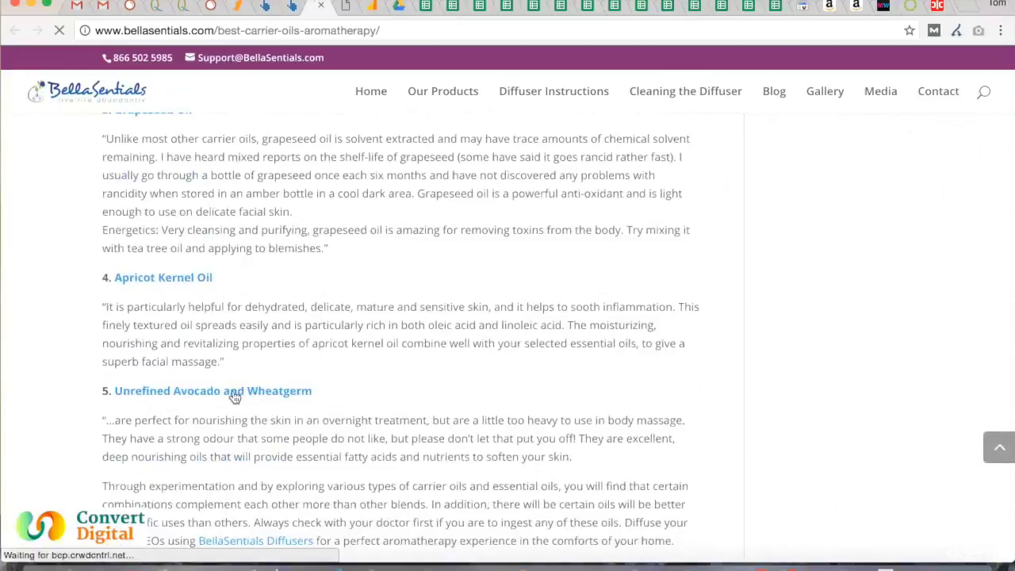
scroll(235, 396, "down", 4)
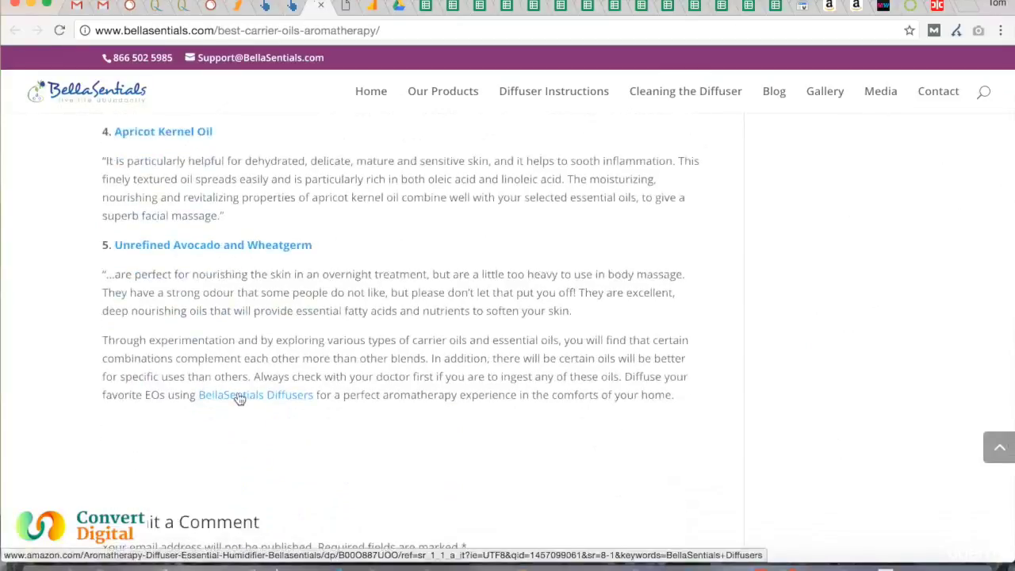
scroll(238, 395, "down", 3)
scroll(238, 391, "up", 4)
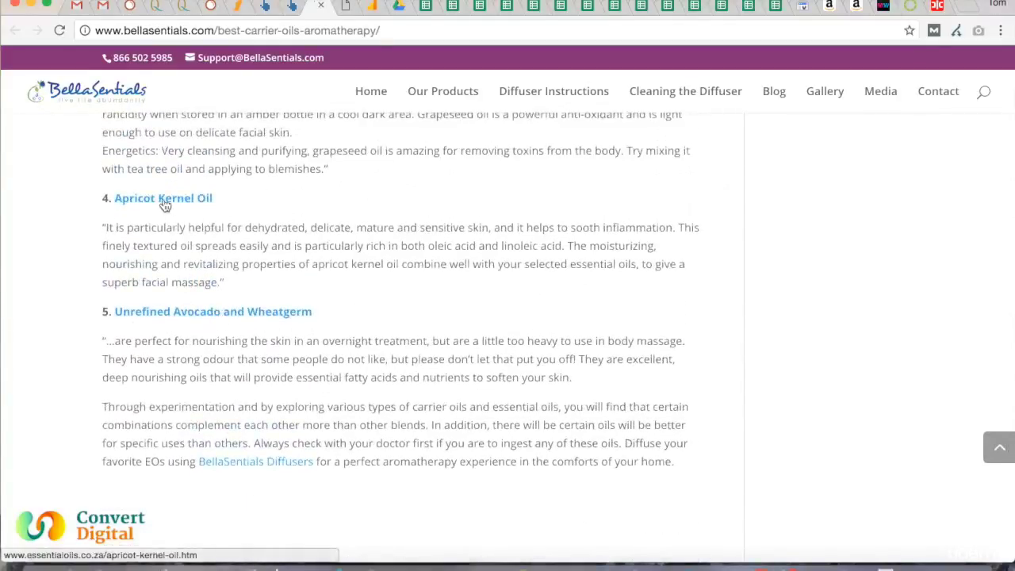
scroll(163, 203, "up", 3)
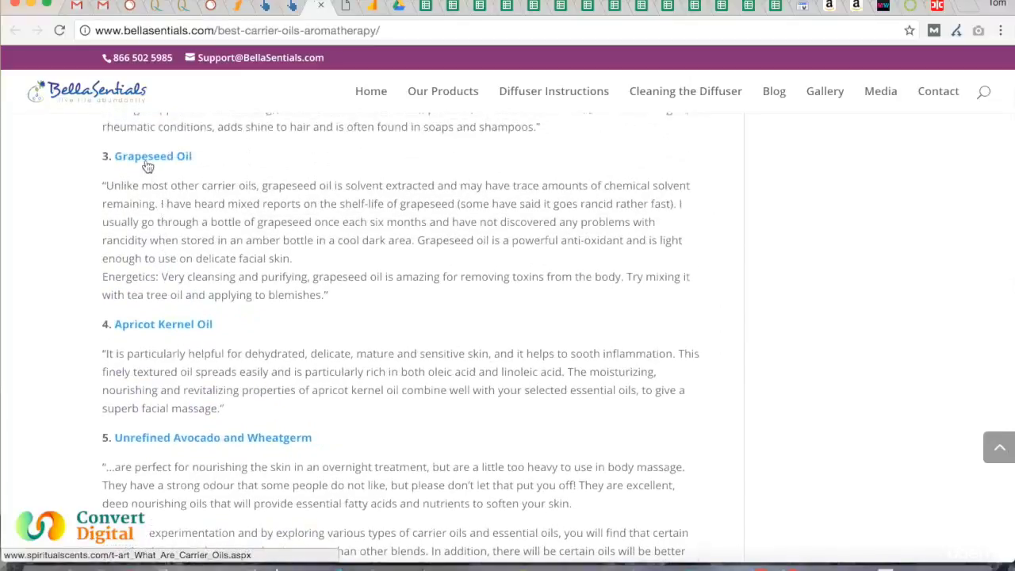
scroll(147, 166, "up", 15)
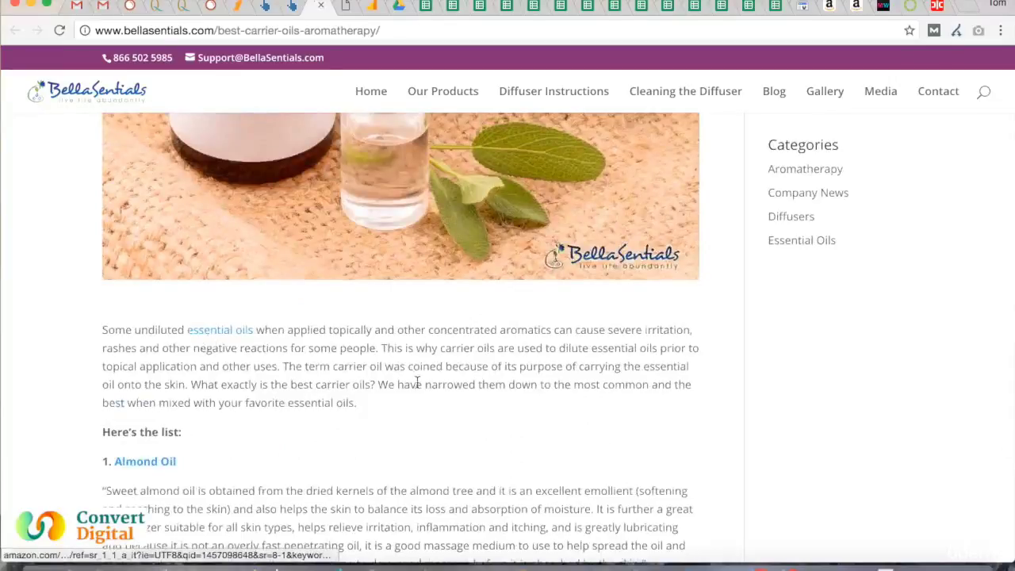
scroll(417, 383, "up", 5)
scroll(417, 383, "down", 2)
scroll(417, 383, "up", 1)
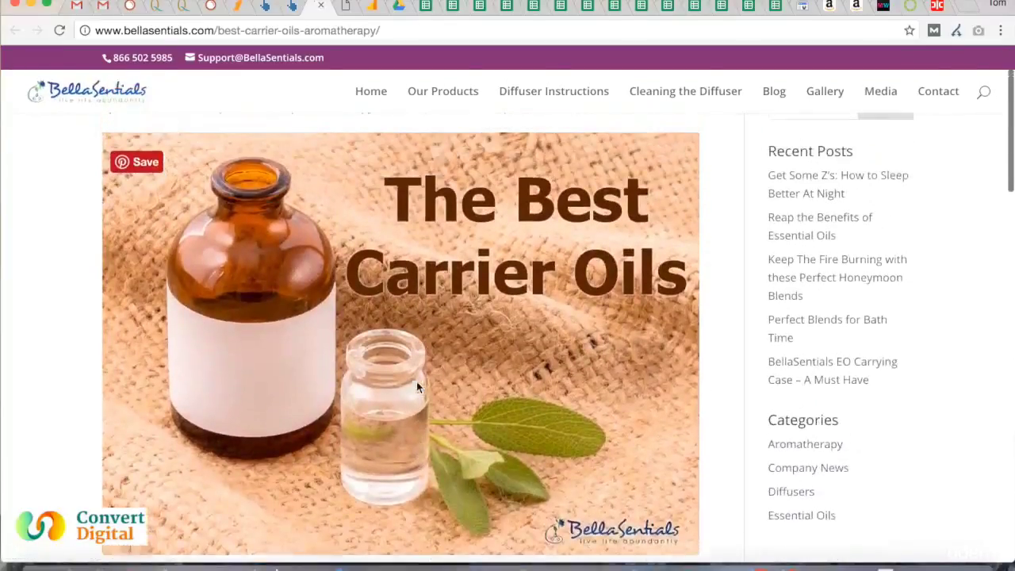
scroll(418, 387, "up", 1)
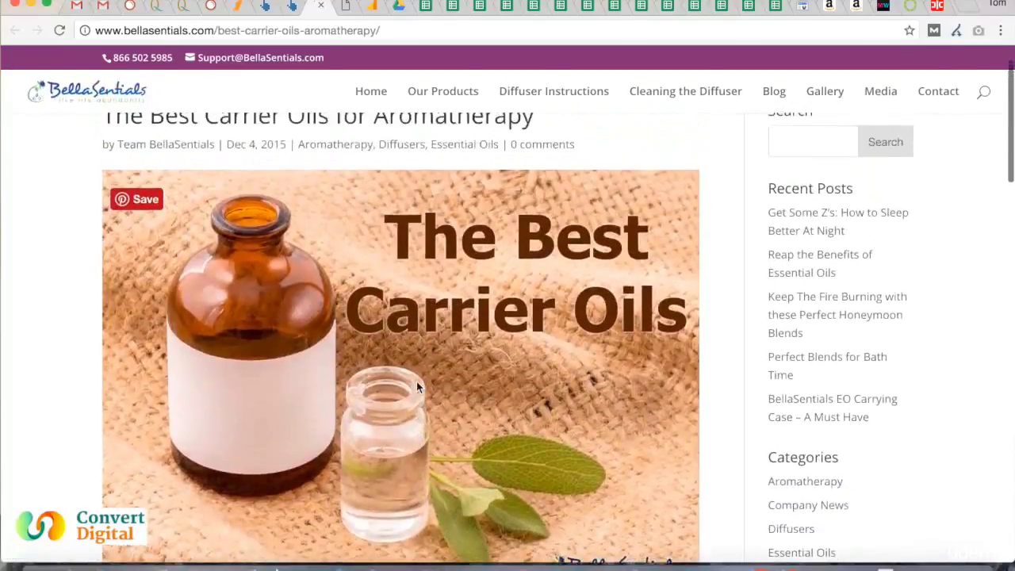
Recheck the BellaSentials article from its title through the oil links to the comment form, and close the page.
left_click(185, 6)
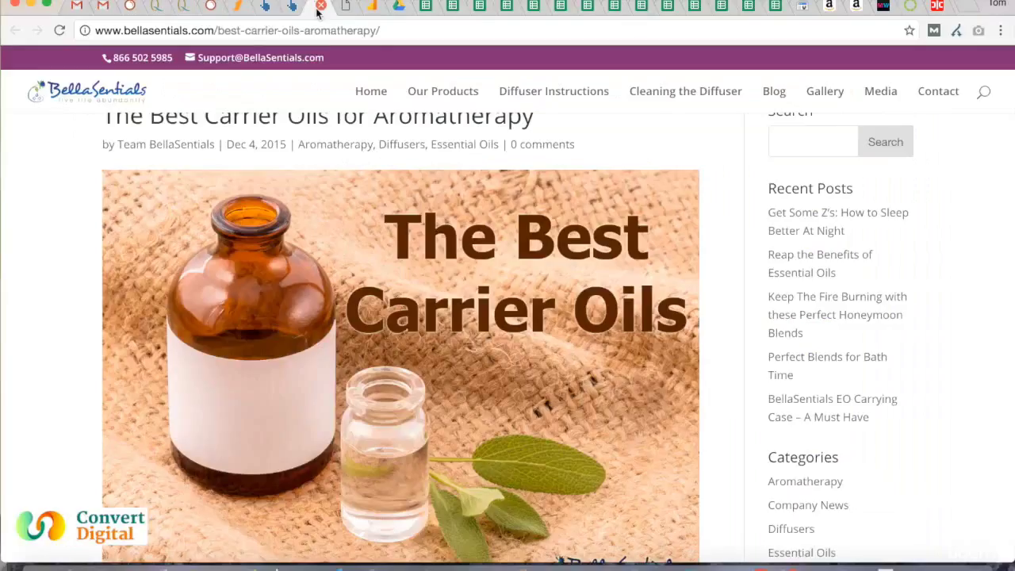
left_click(318, 7)
scroll(338, 254, "down", 2)
scroll(339, 254, "up", 4)
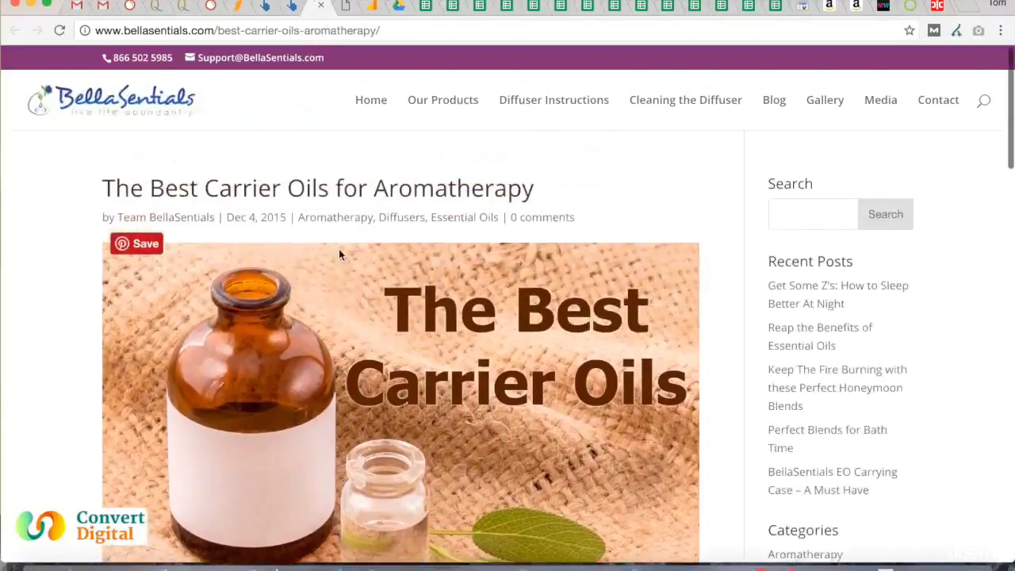
scroll(338, 254, "down", 2)
scroll(338, 254, "up", 2)
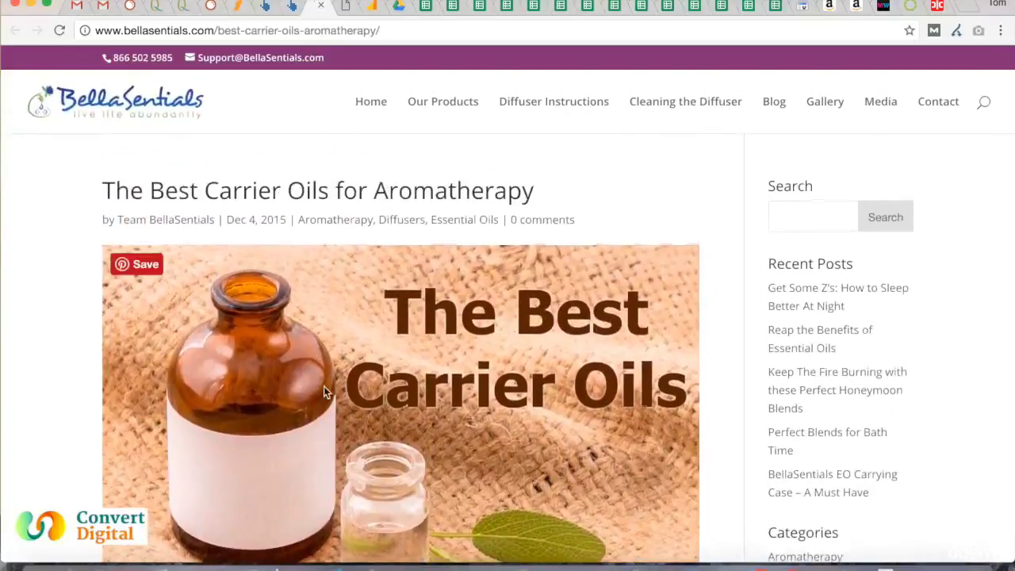
scroll(323, 386, "down", 10)
scroll(325, 386, "down", 5)
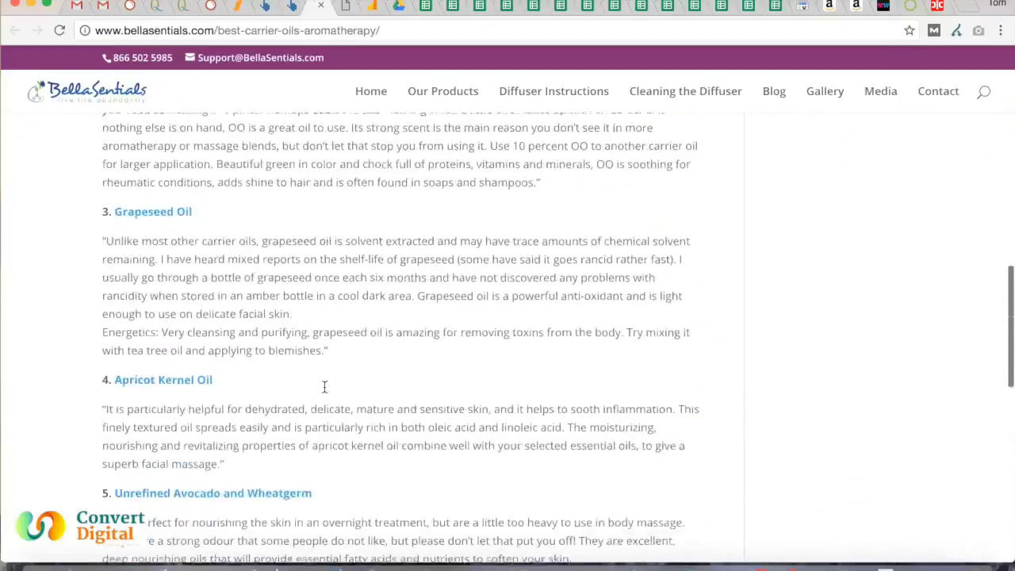
scroll(328, 373, "down", 5)
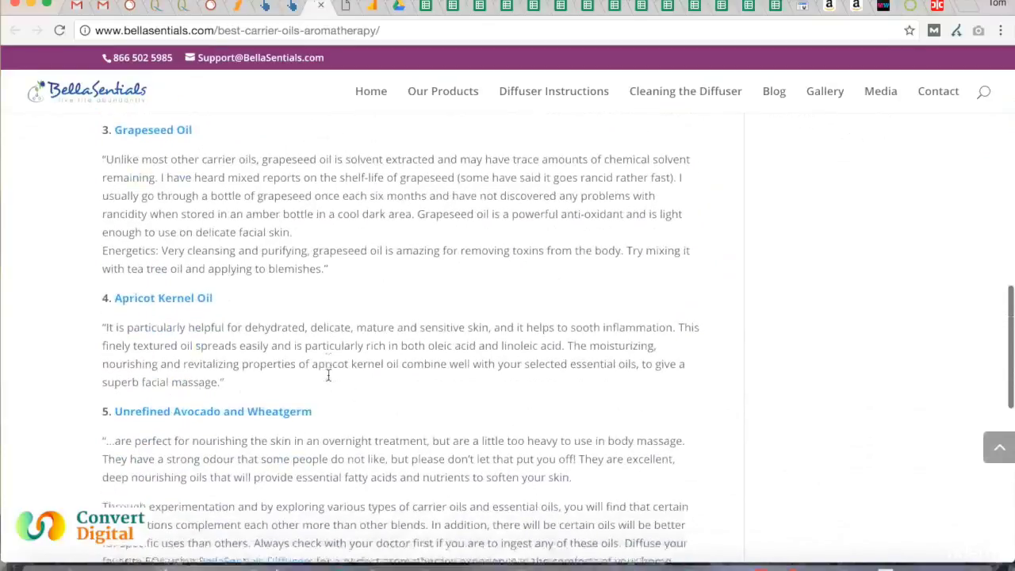
scroll(328, 380, "up", 5)
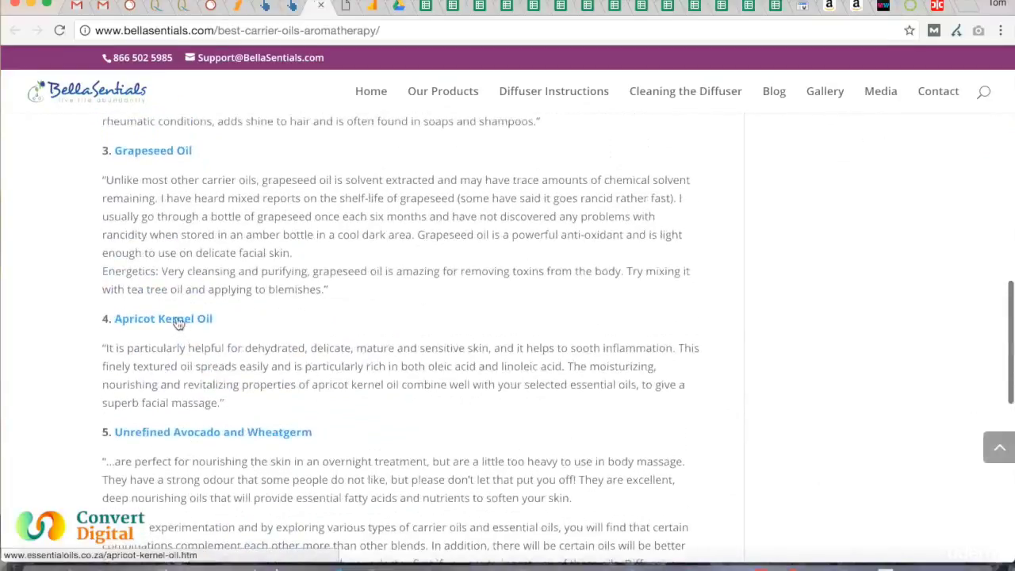
scroll(344, 449, "down", 7)
scroll(343, 446, "down", 1)
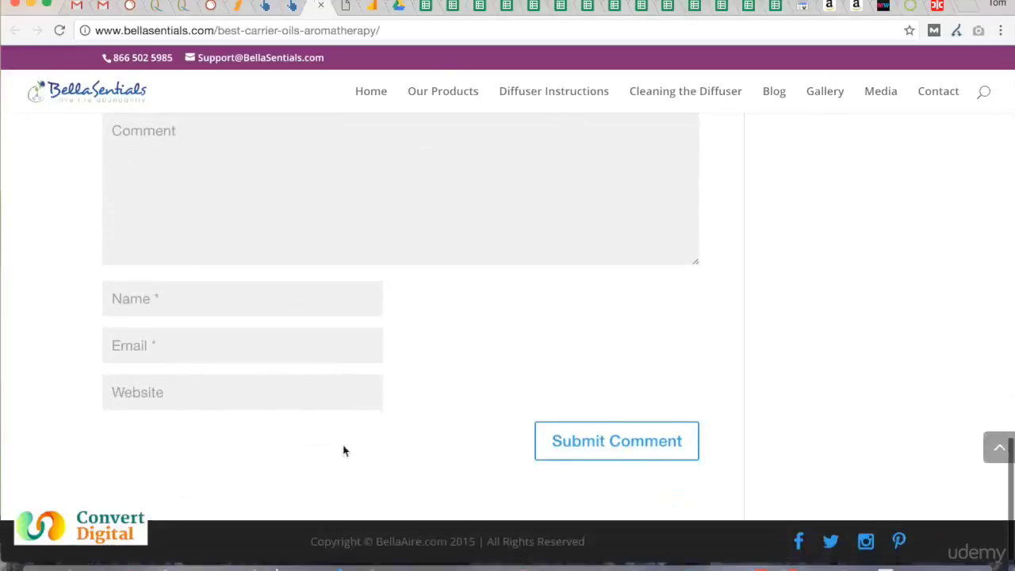
scroll(343, 448, "up", 20)
scroll(342, 451, "up", 2)
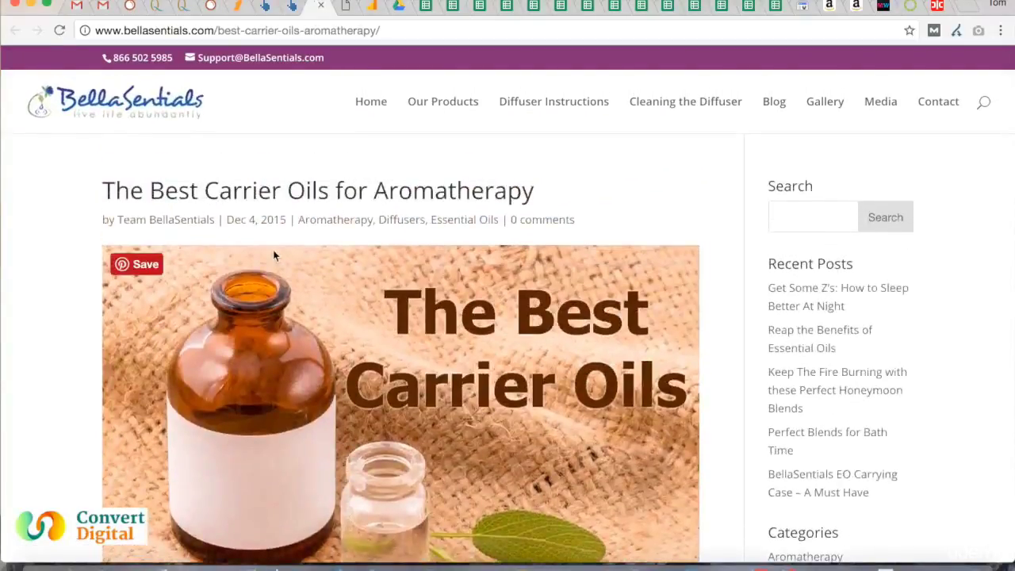
left_click(322, 8)
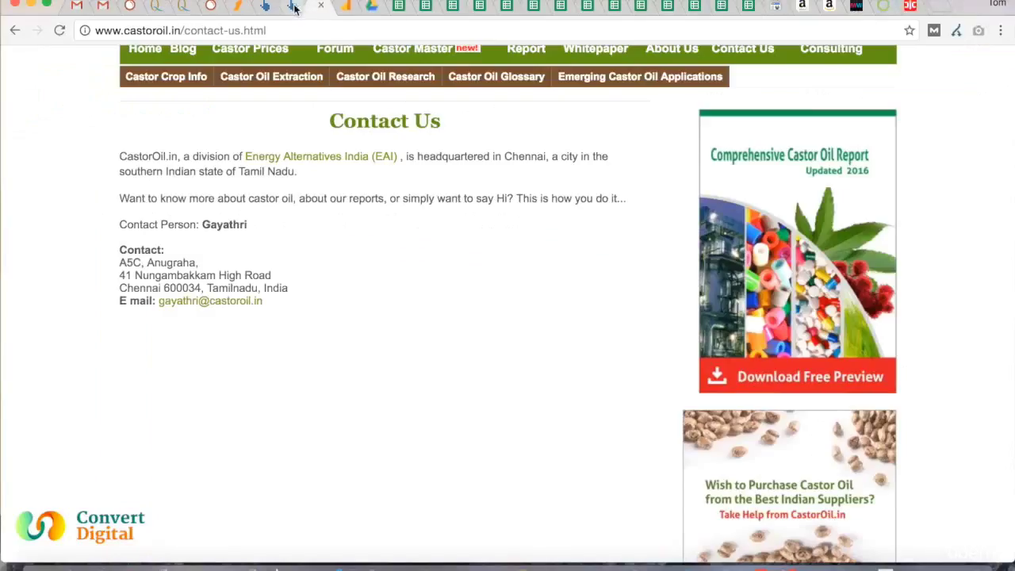
Review the remaining referring pages in the Ahrefs dofollow backlinks report for the Quinessence carrier-oils page.
left_click(297, 7)
scroll(337, 315, "down", 1)
scroll(337, 315, "down", 3)
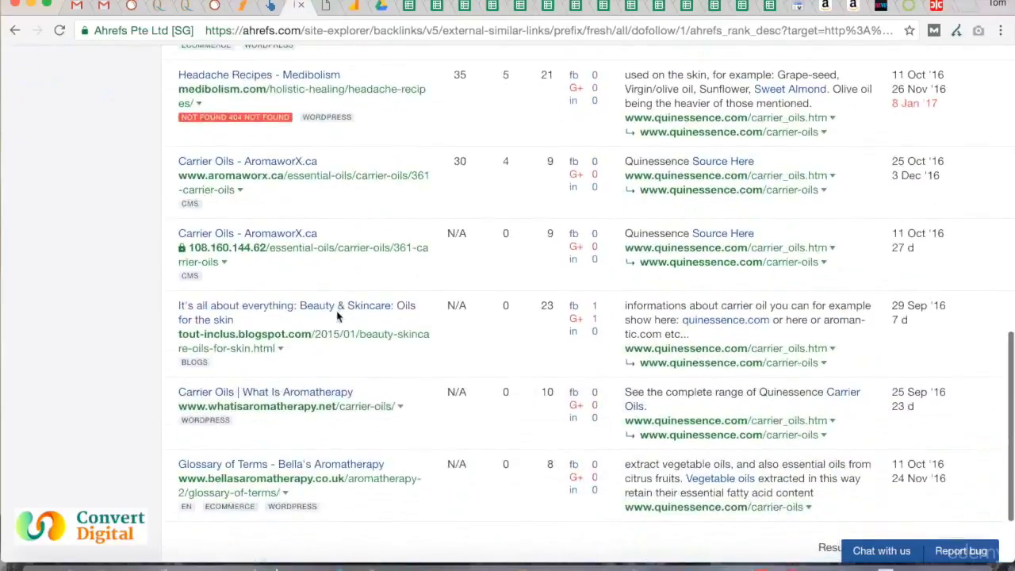
scroll(270, 475, "down", 2)
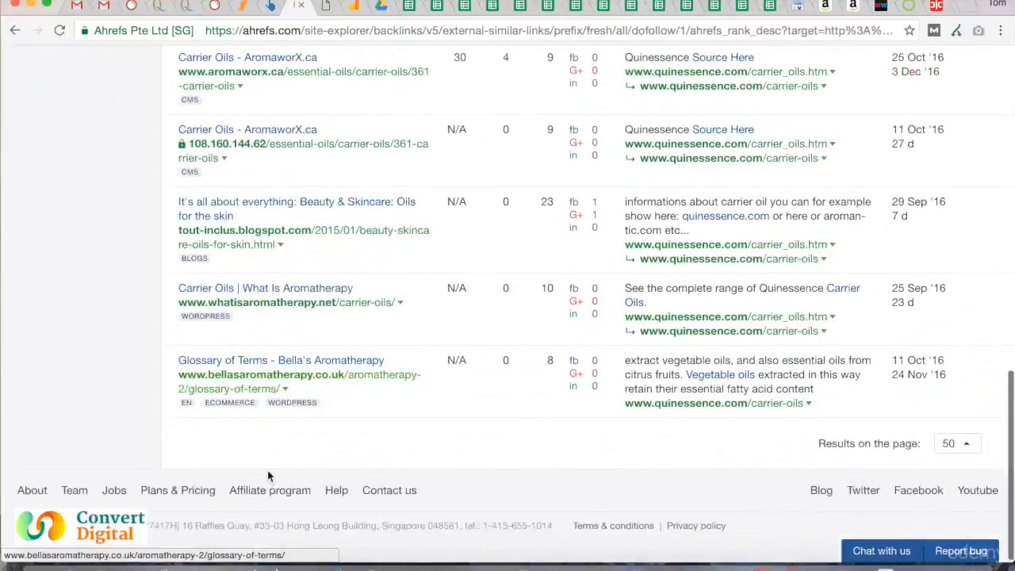
scroll(312, 326, "up", 1)
scroll(311, 326, "up", 6)
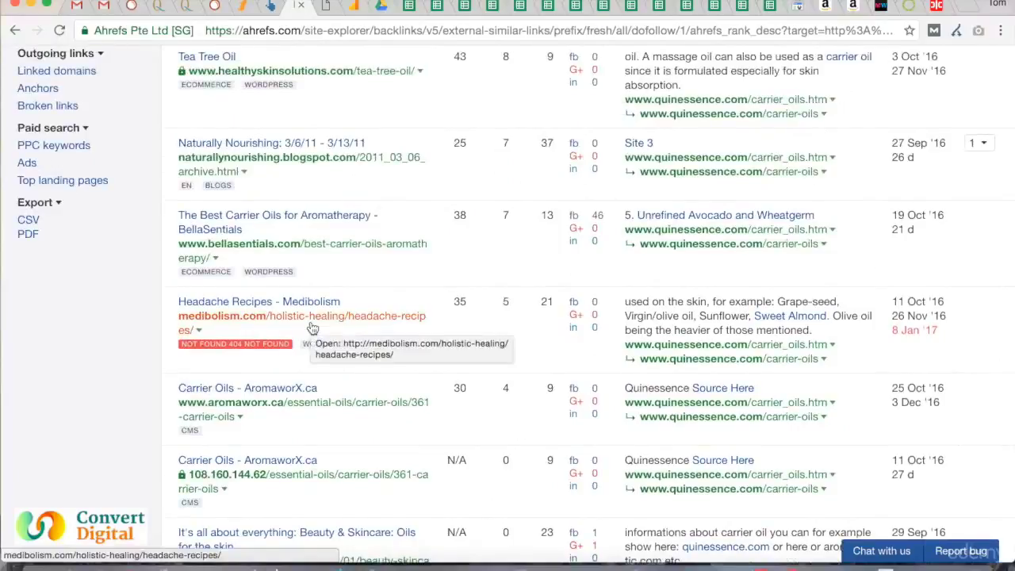
scroll(311, 326, "up", 5)
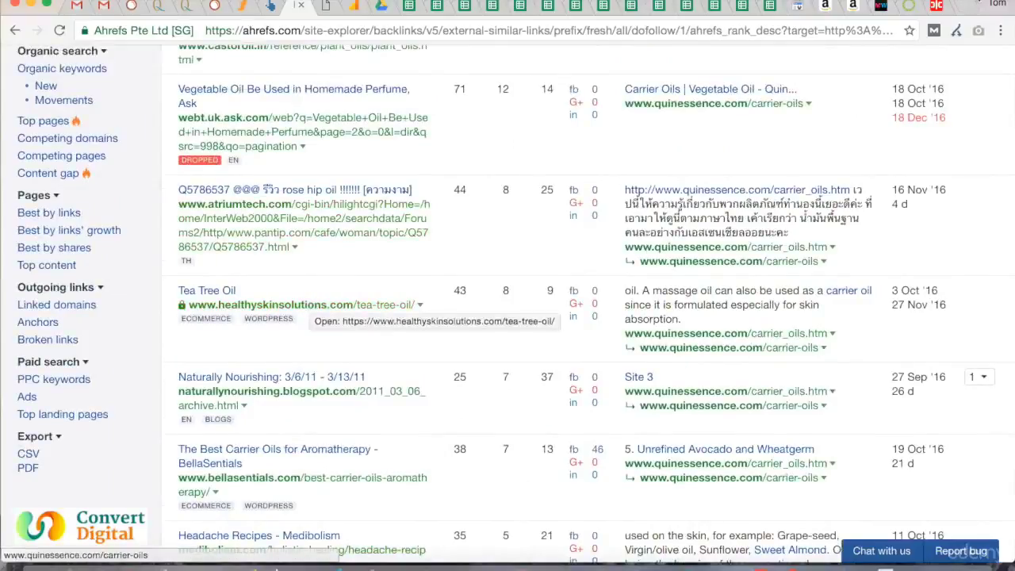
Switch to Dead Link Checker and examine the broken link URLs around the "carrier" matches.
left_click(938, 6)
scroll(528, 357, "up", 1)
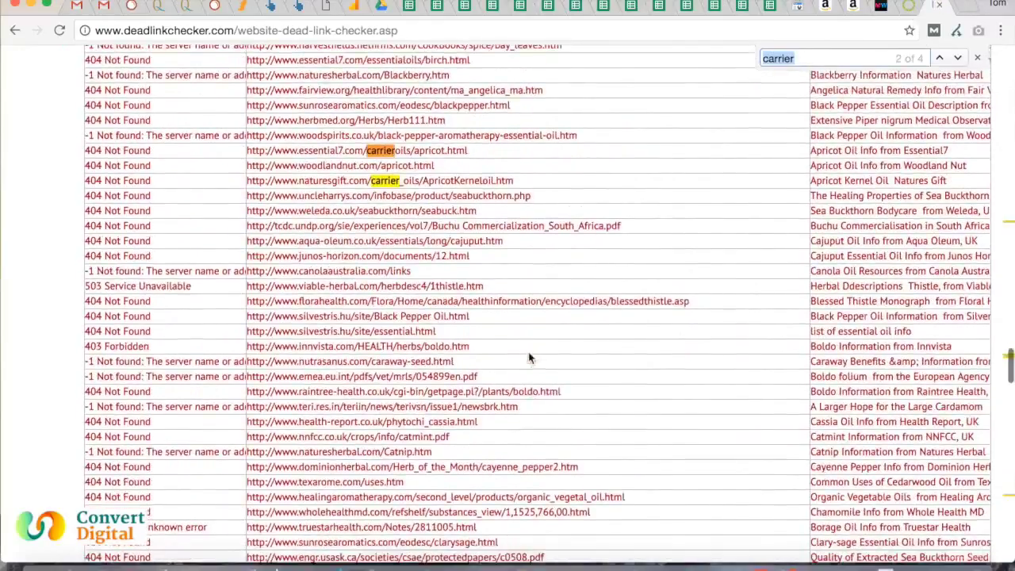
scroll(367, 406, "down", 4)
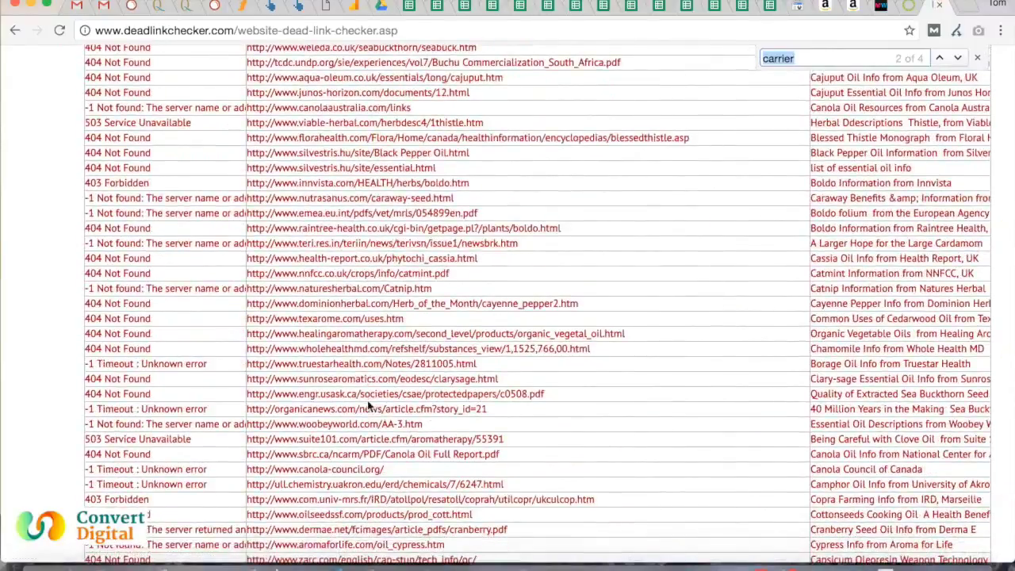
scroll(361, 279, "up", 8)
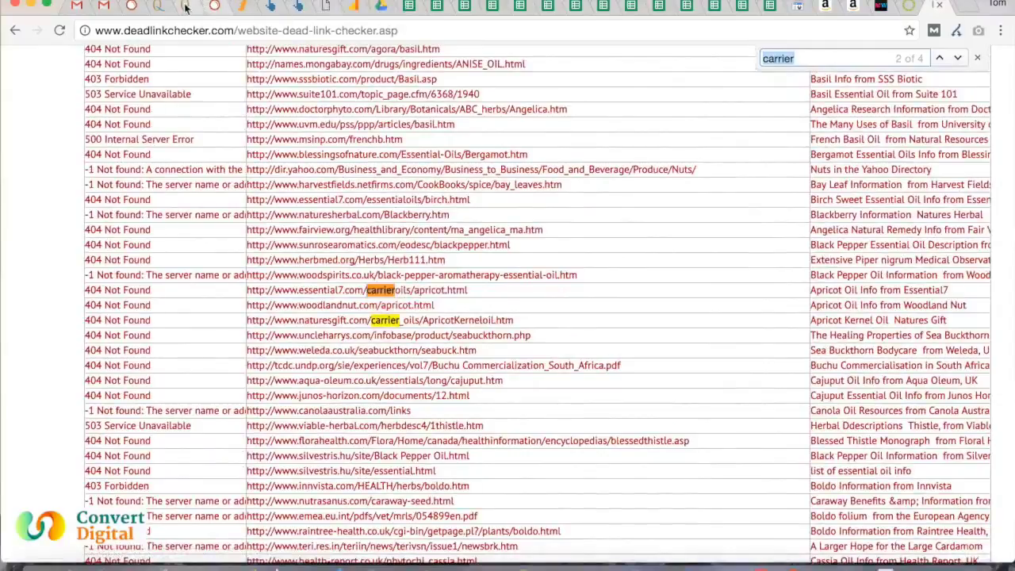
Compare the Quinessence What are Carrier Oils page with its backlinks report in Ahrefs.
left_click(295, 8)
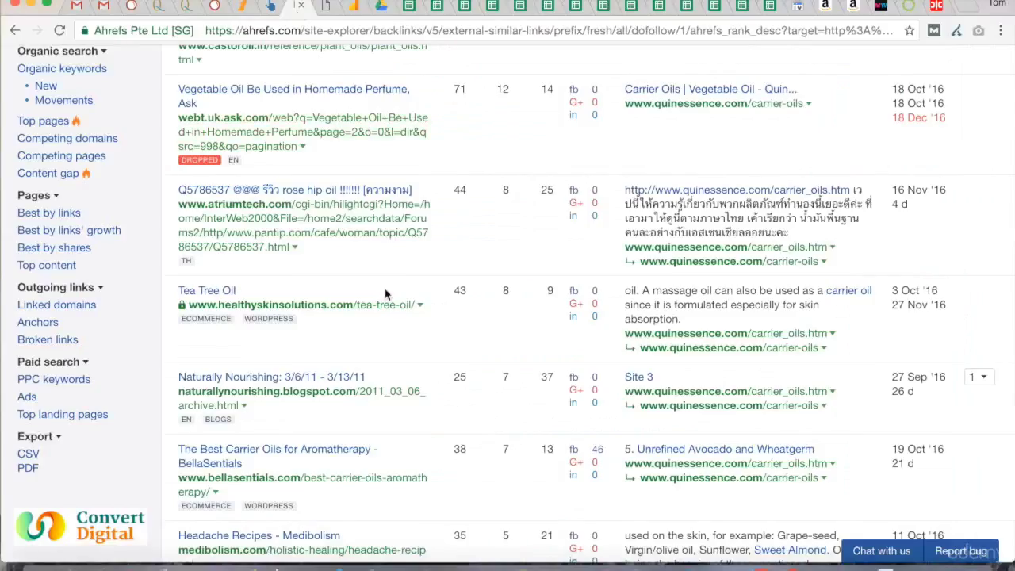
left_click(185, 6)
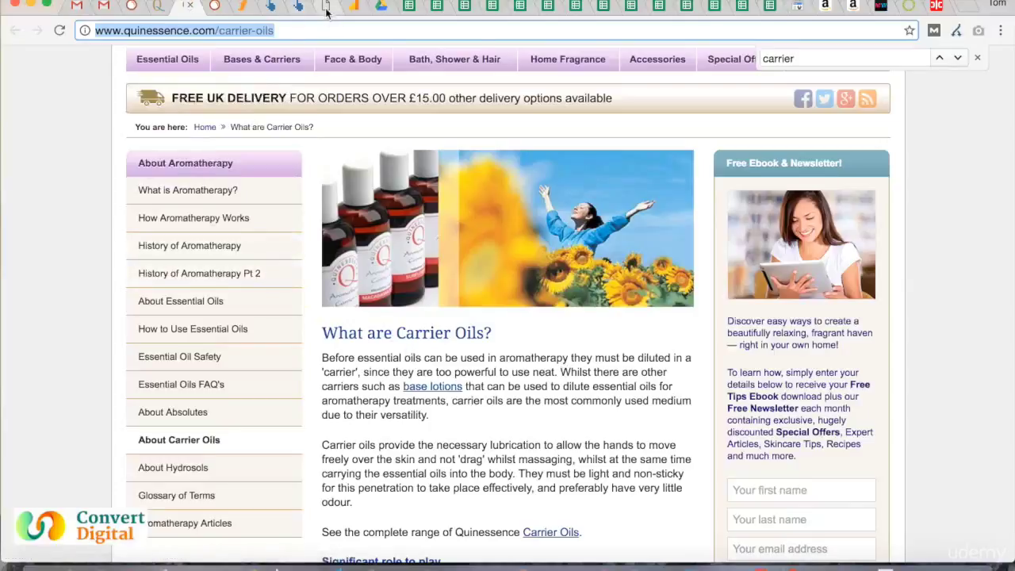
left_click(295, 5)
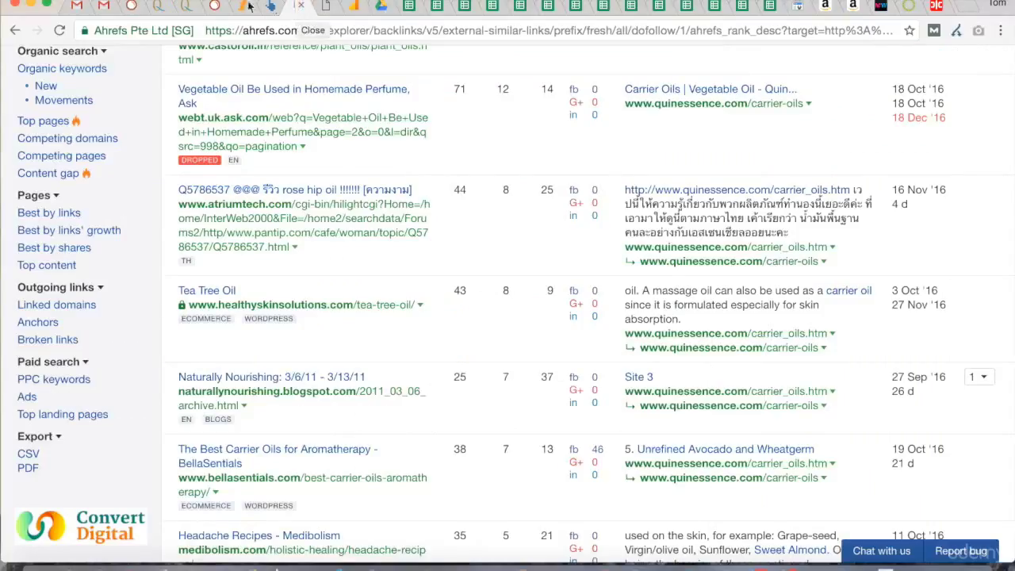
Switch to SEMrush's organic positions for the Quinessence carrier-oils URL, open the "carrier oils" keyword overview, and view its organic search results.
left_click(133, 5)
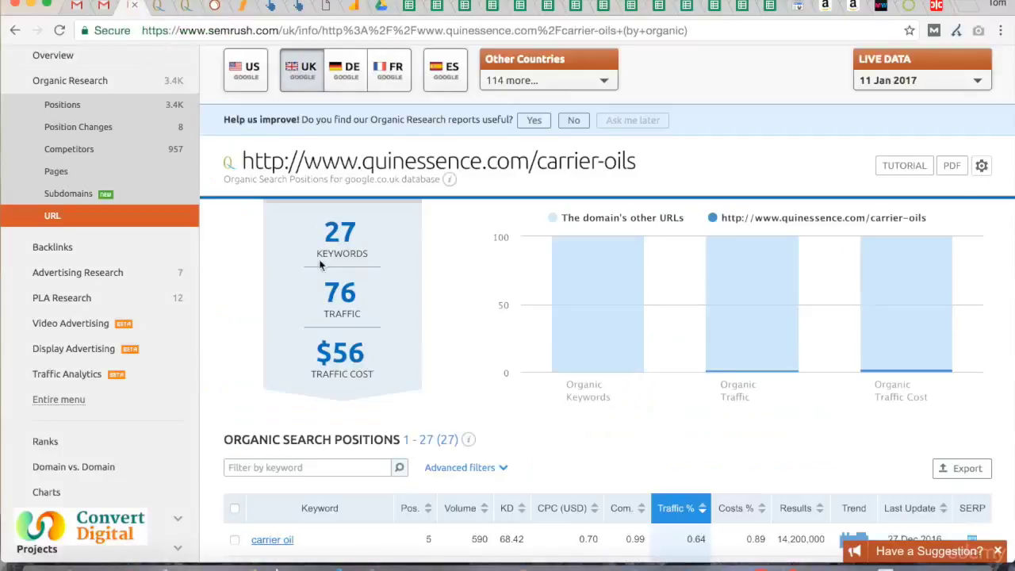
scroll(337, 249, "down", 3)
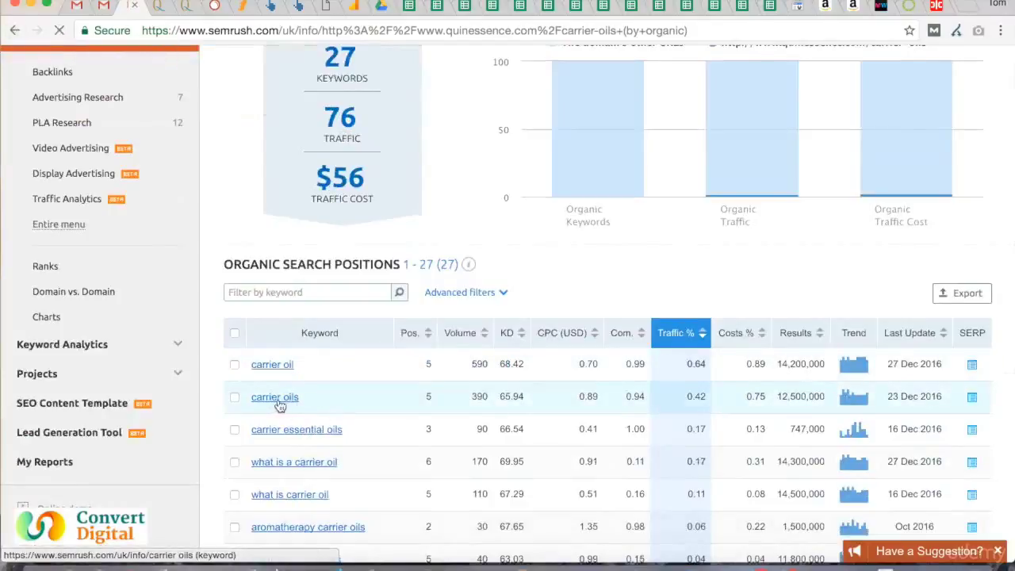
left_click(277, 401)
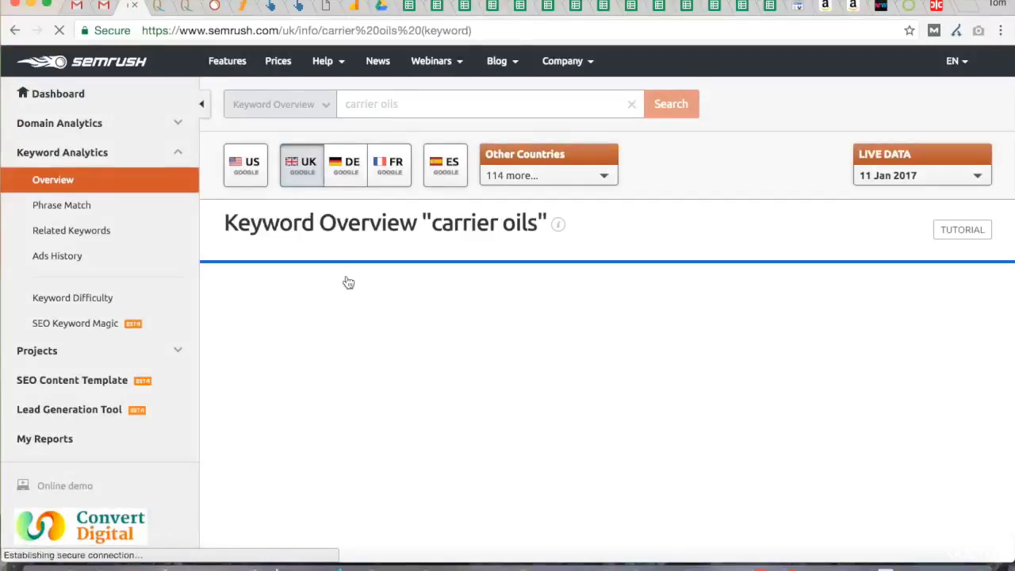
scroll(319, 377, "down", 5)
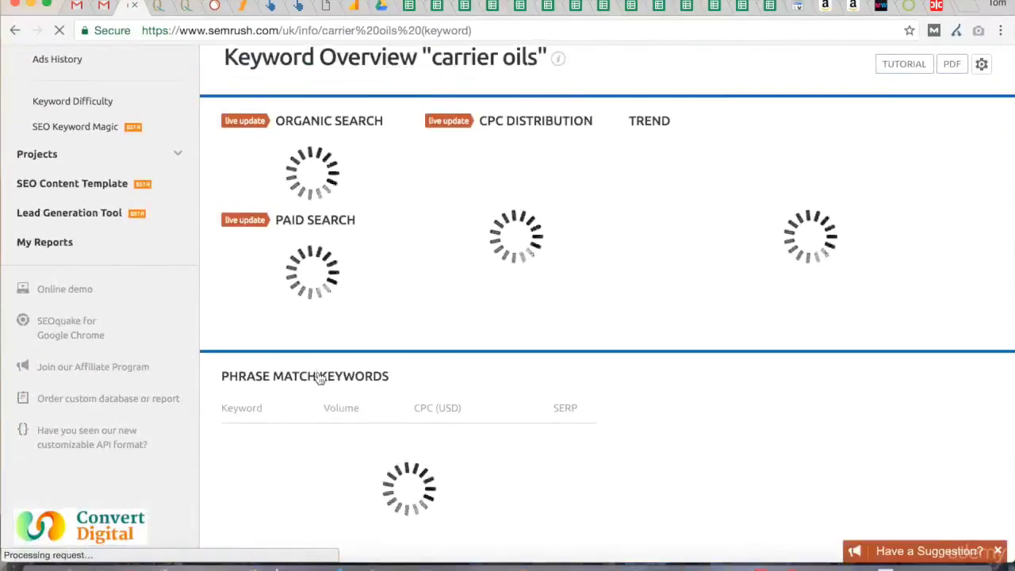
scroll(319, 377, "down", 2)
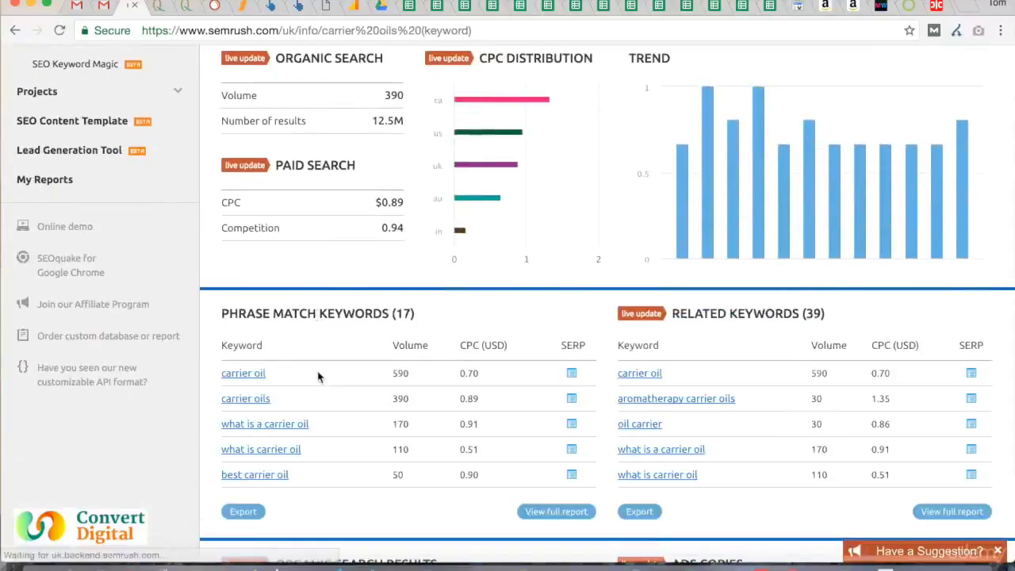
scroll(318, 378, "down", 5)
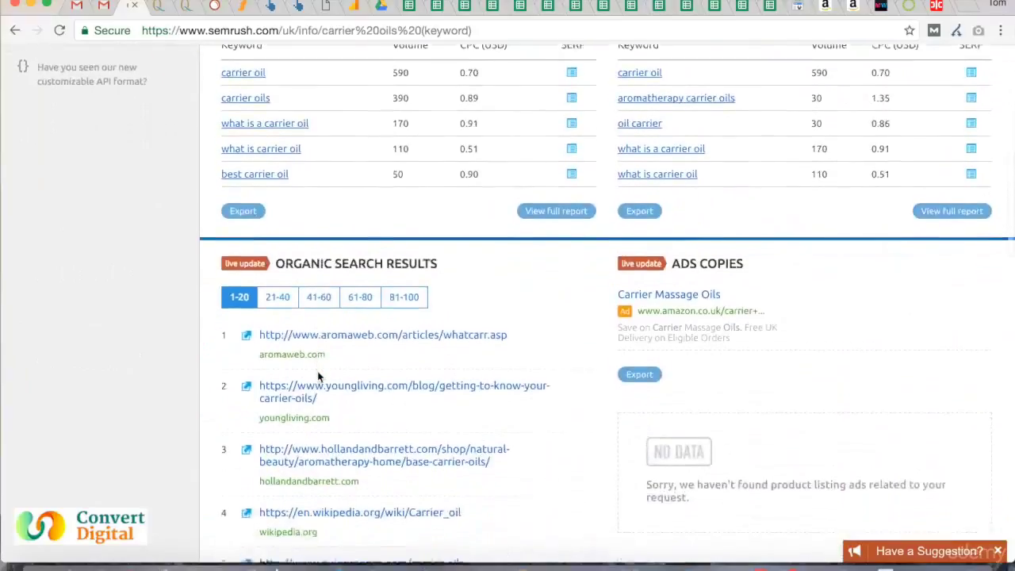
Examine the organic search results, related keywords and search metrics in the SEMrush overview for "carrier oils".
scroll(319, 377, "down", 2)
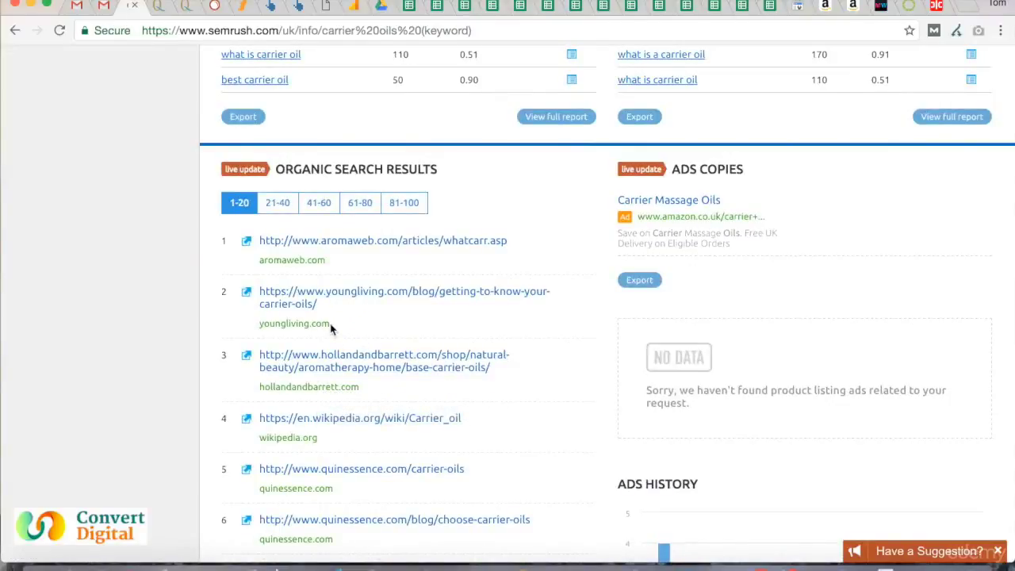
scroll(332, 329, "up", 3)
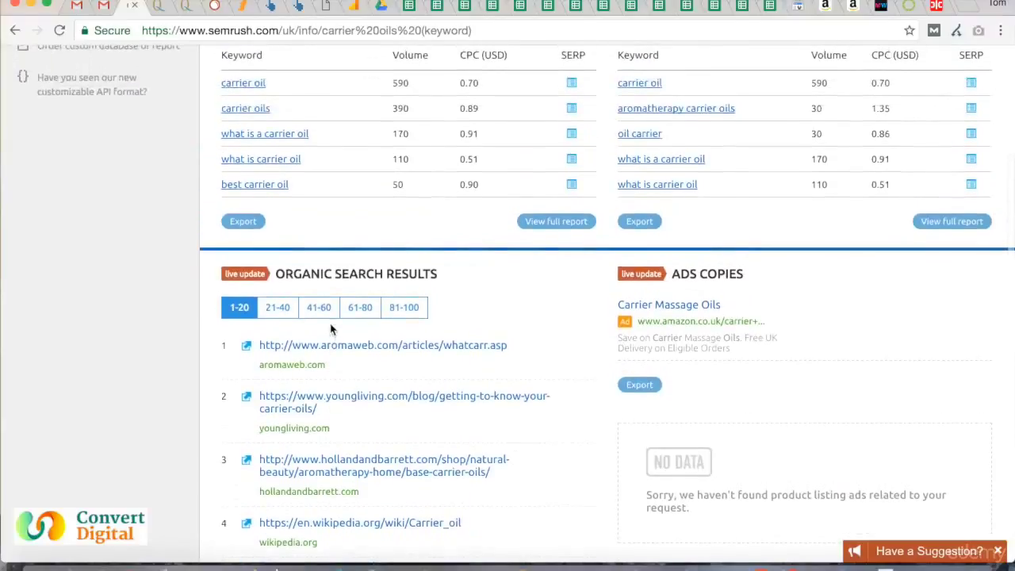
scroll(332, 329, "up", 5)
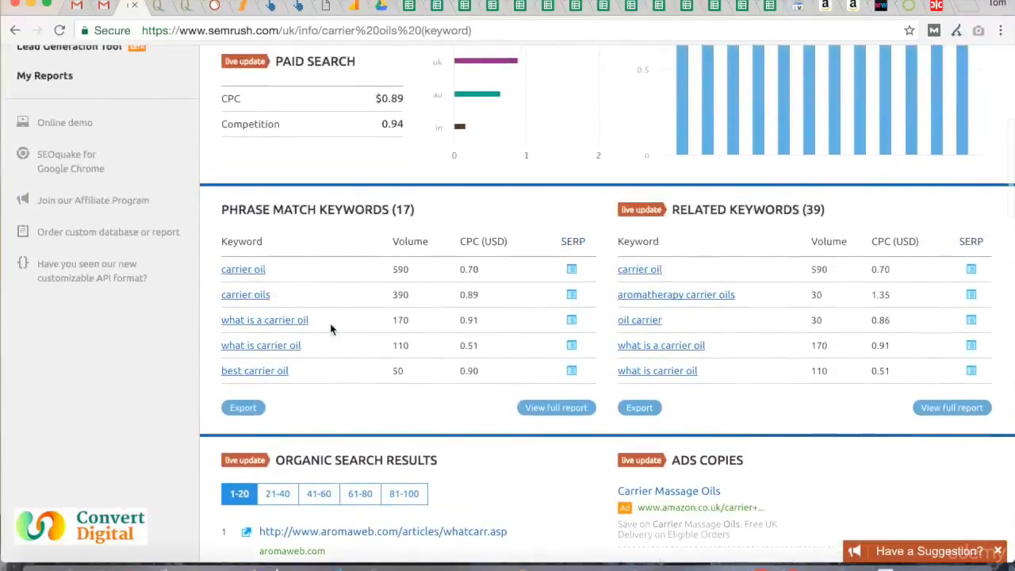
scroll(332, 329, "up", 10)
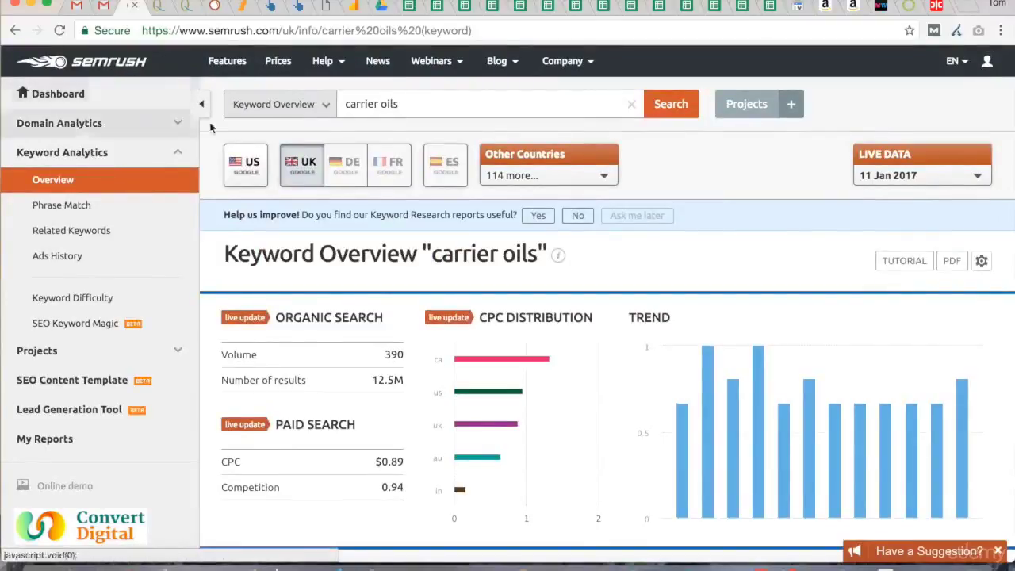
scroll(364, 450, "down", 2)
scroll(364, 450, "up", 2)
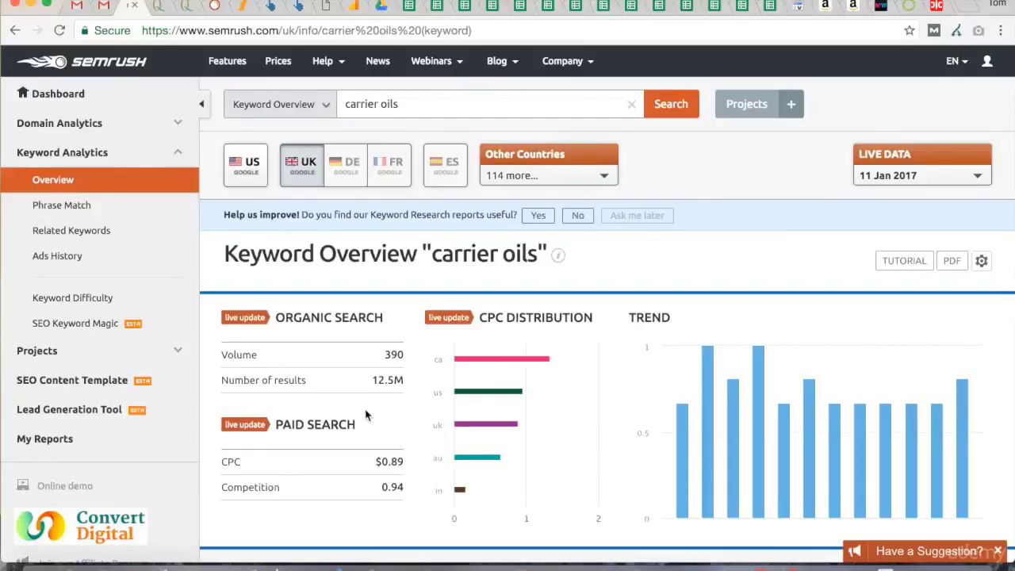
Switch to Ahrefs and view the first referring pages in the dofollow backlinks report for the Quinessence carrier-oils URL.
left_click(298, 6)
scroll(298, 255, "up", 5)
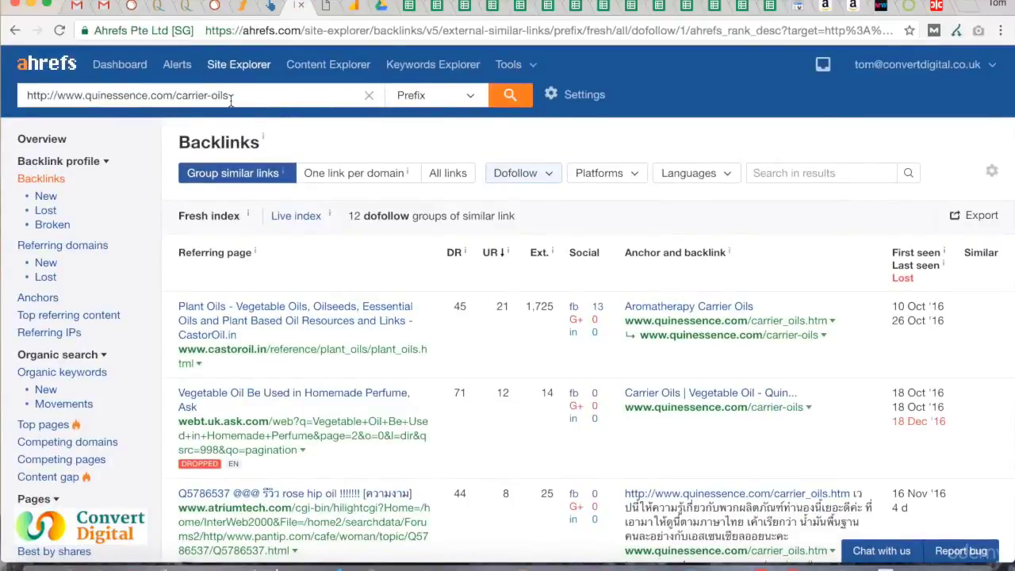
scroll(346, 386, "down", 1)
scroll(344, 387, "up", 1)
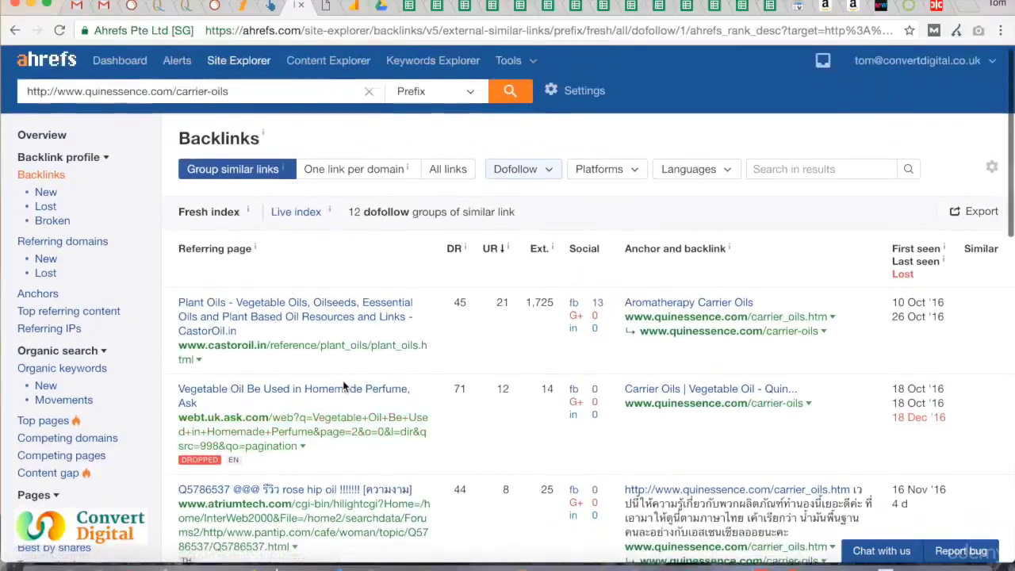
scroll(345, 386, "up", 1)
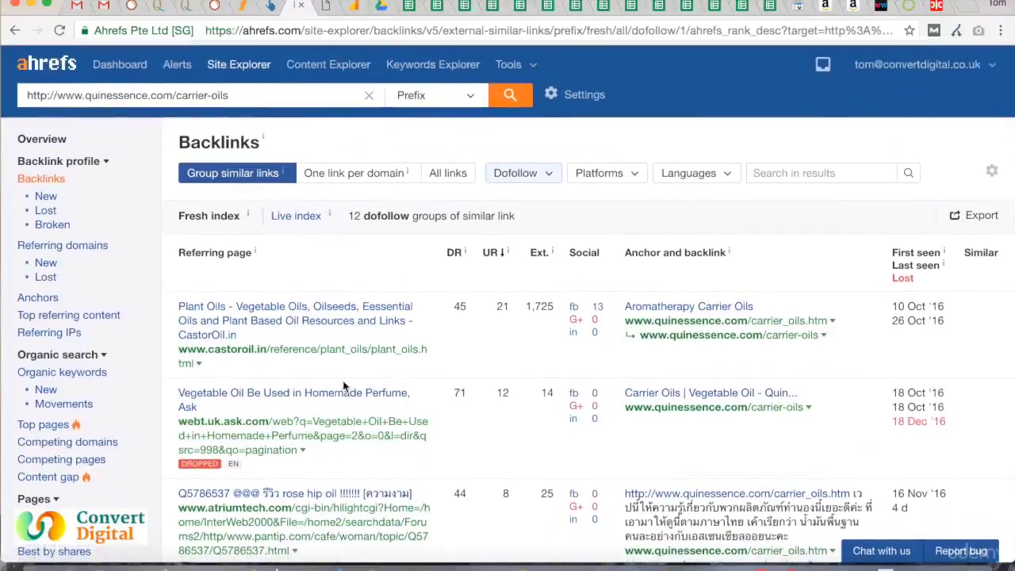